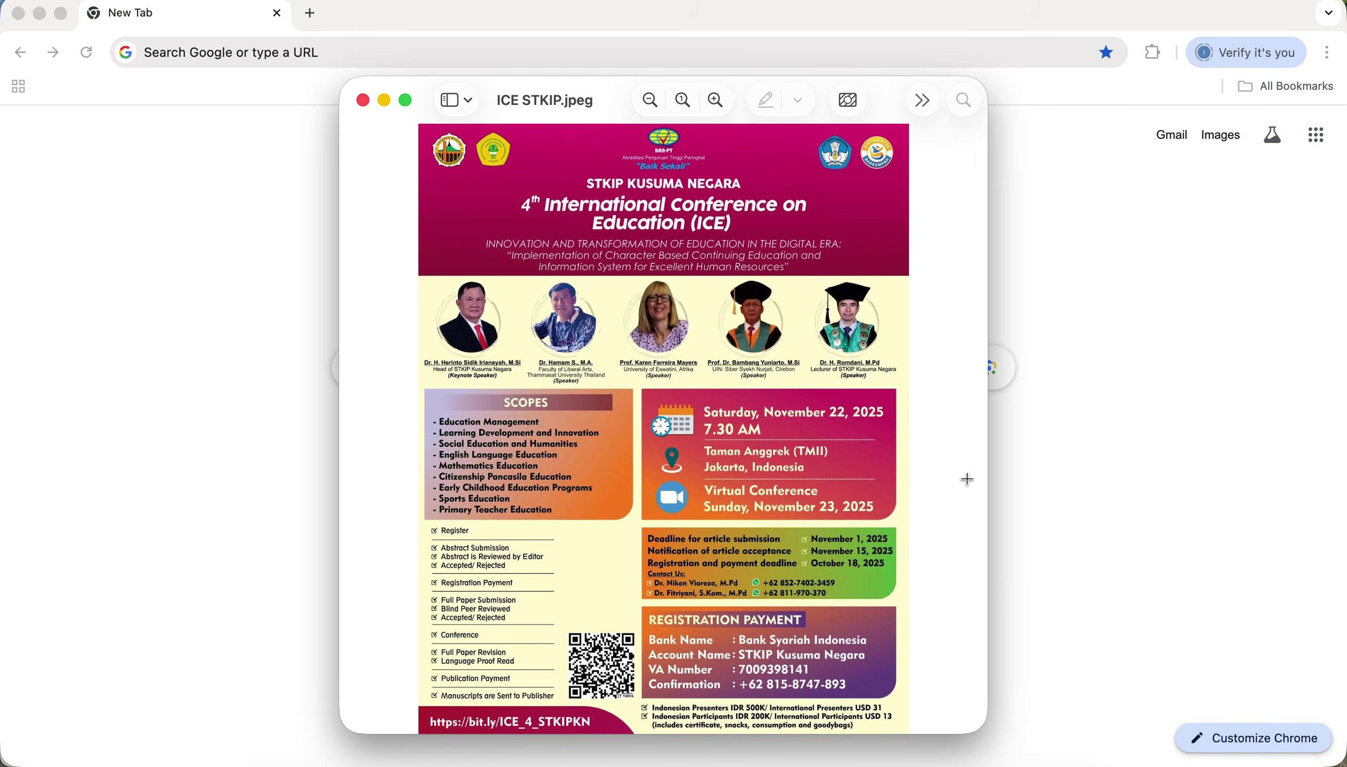
Search Google for 'Prosiding ICE STKIP Kusuma negara' and open the conference's Home result.
click(1091, 326)
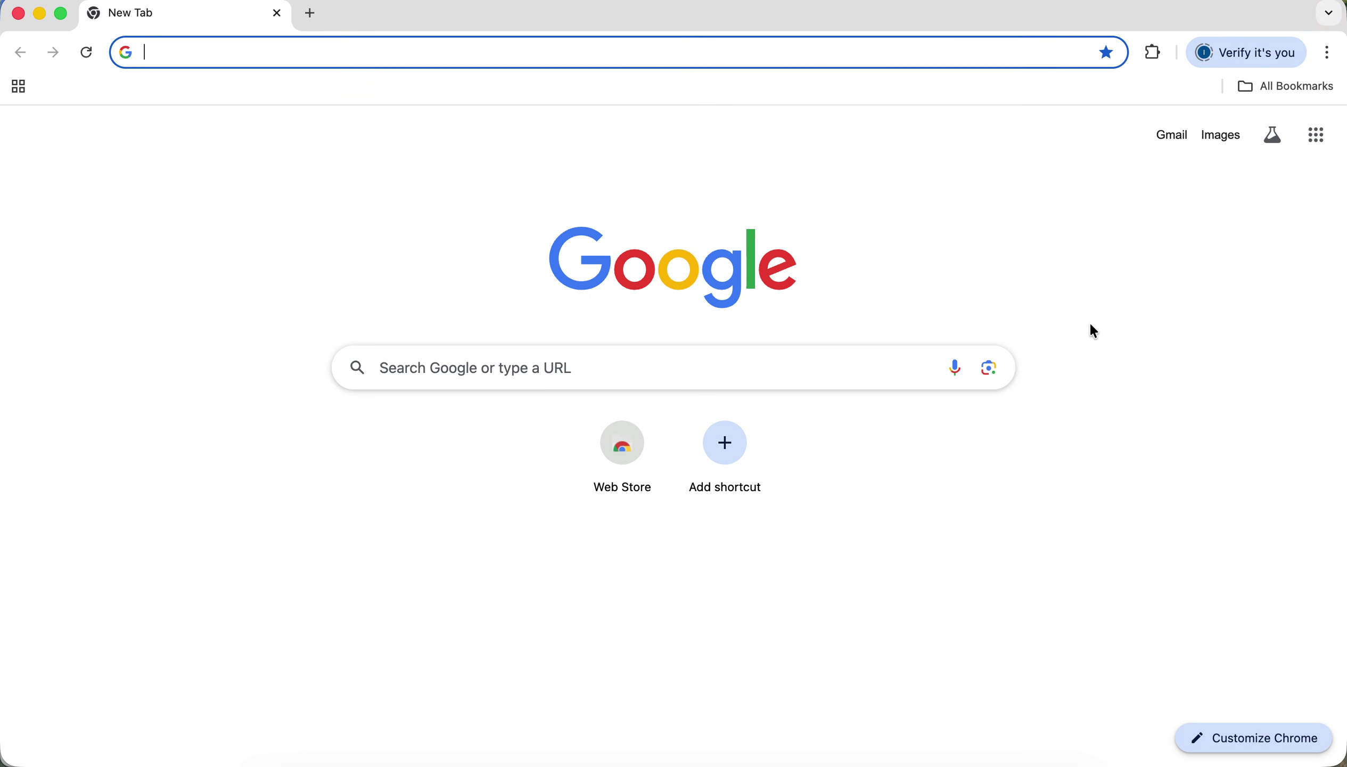
click(658, 368)
text(Pro)
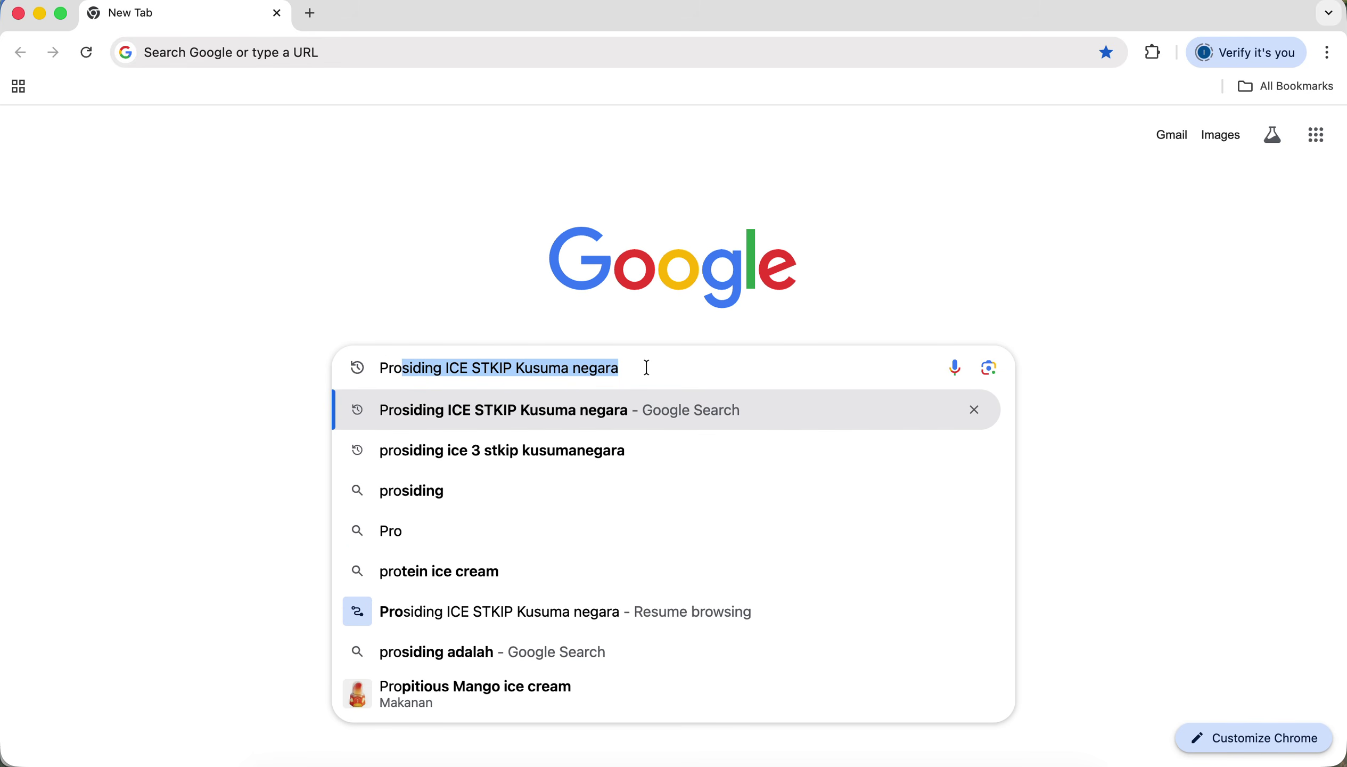
key(Right)
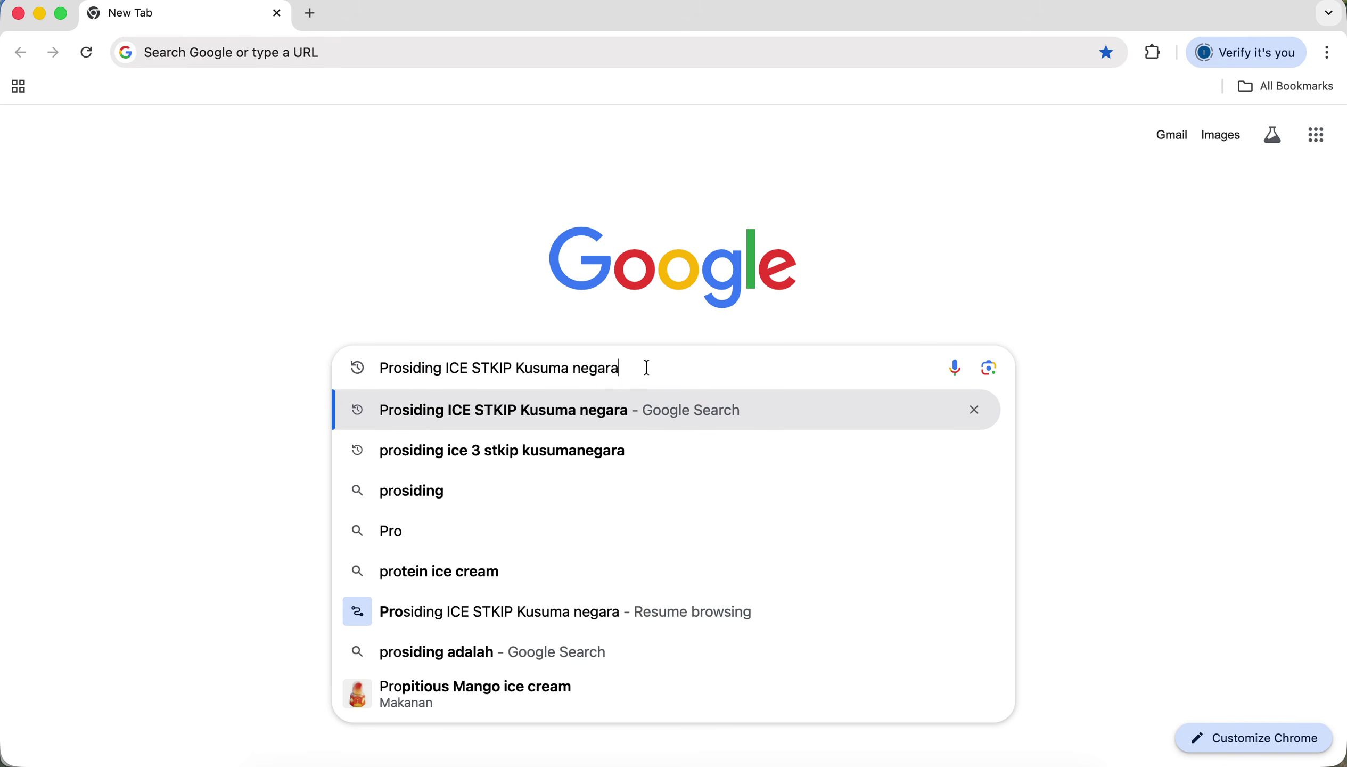
key(Return)
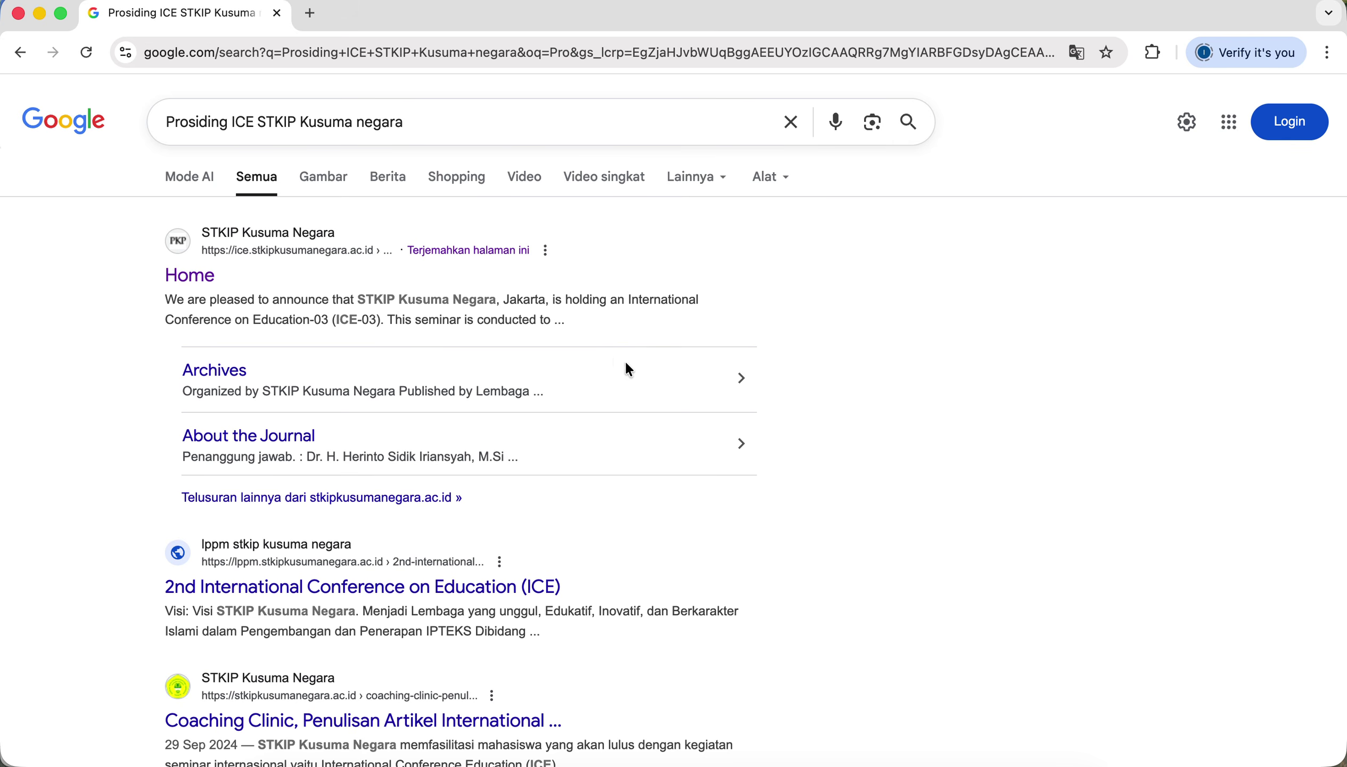
click(193, 276)
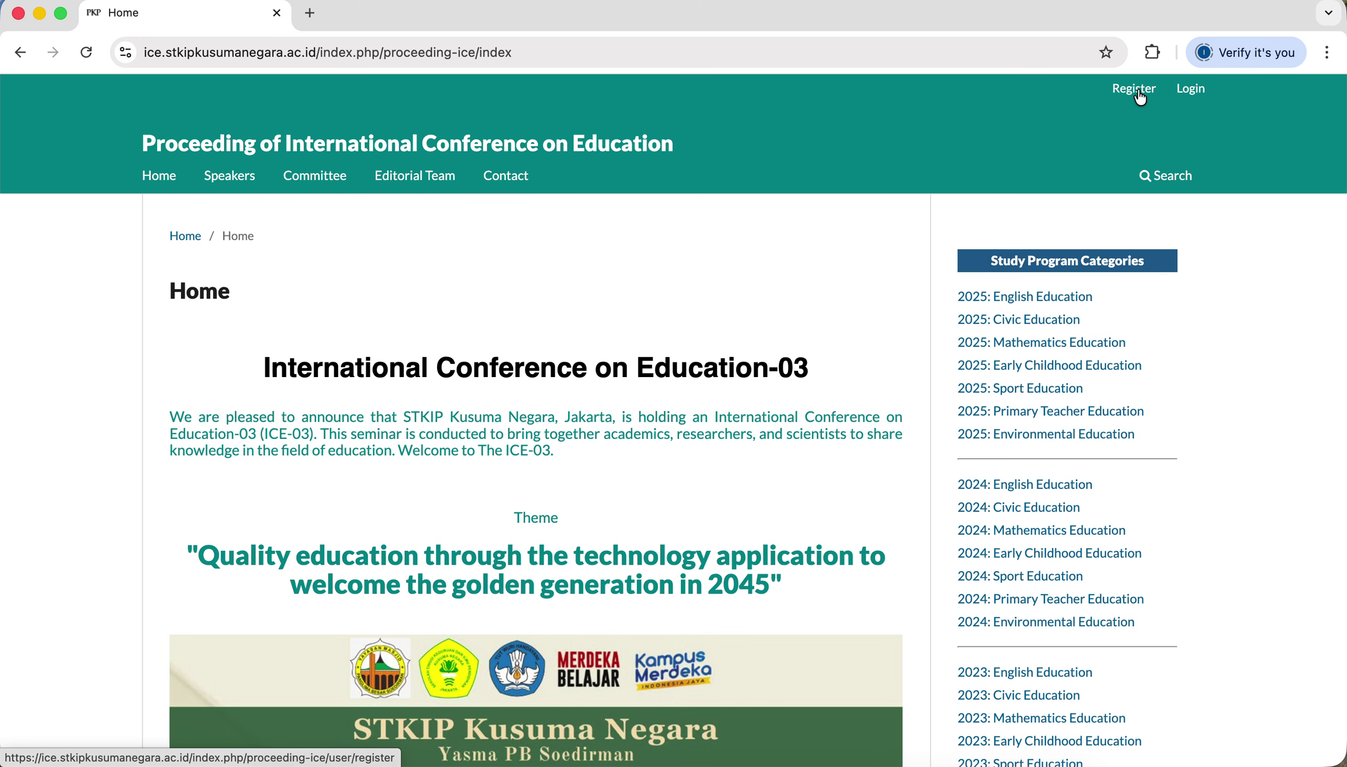
Open the Register form and enter the author's given name and family name.
click(1138, 100)
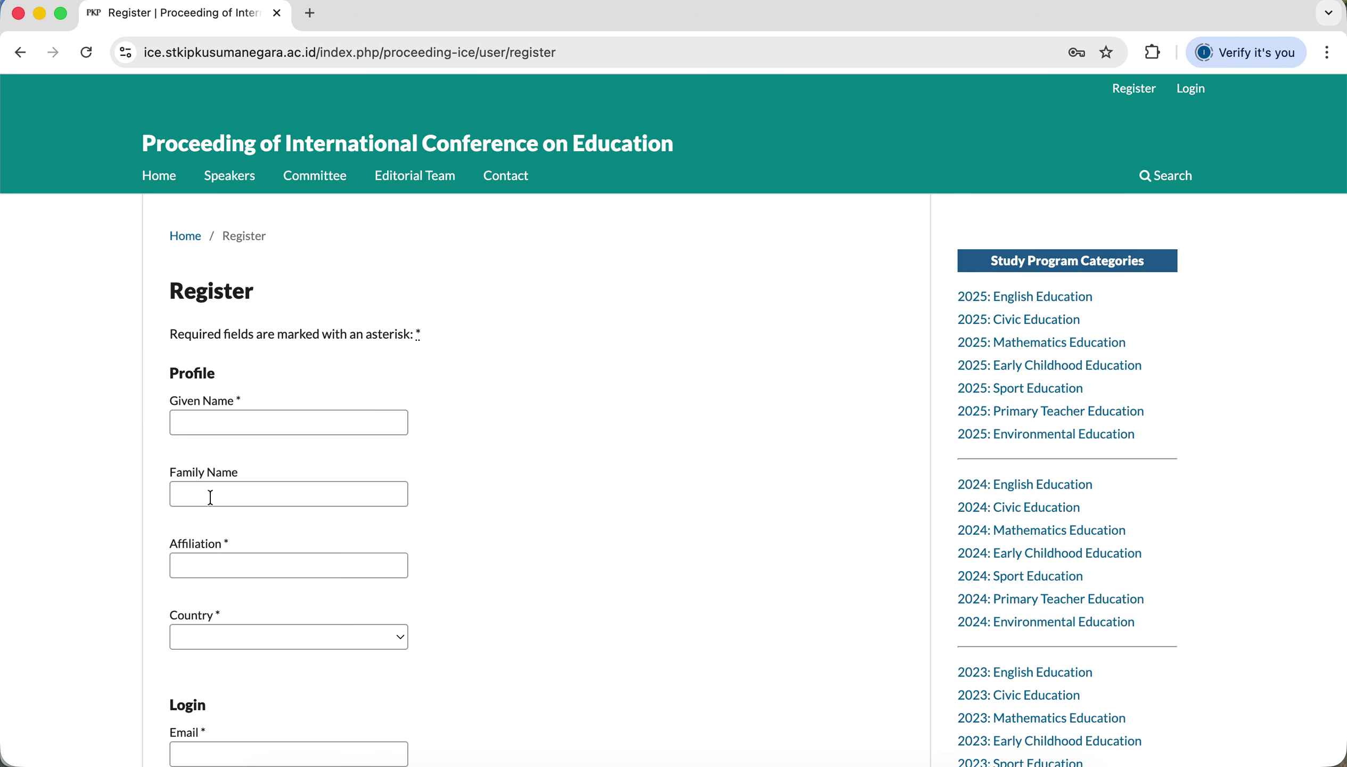
click(280, 420)
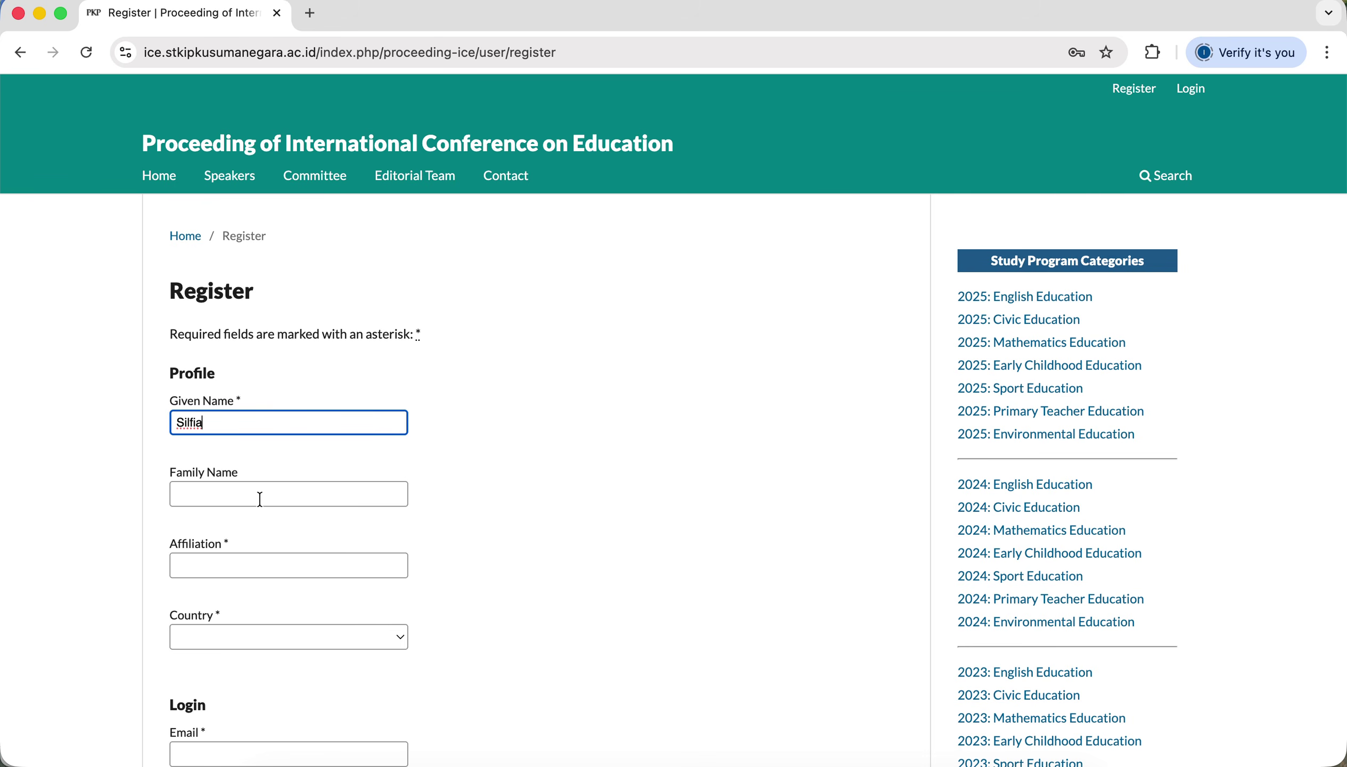
click(261, 498)
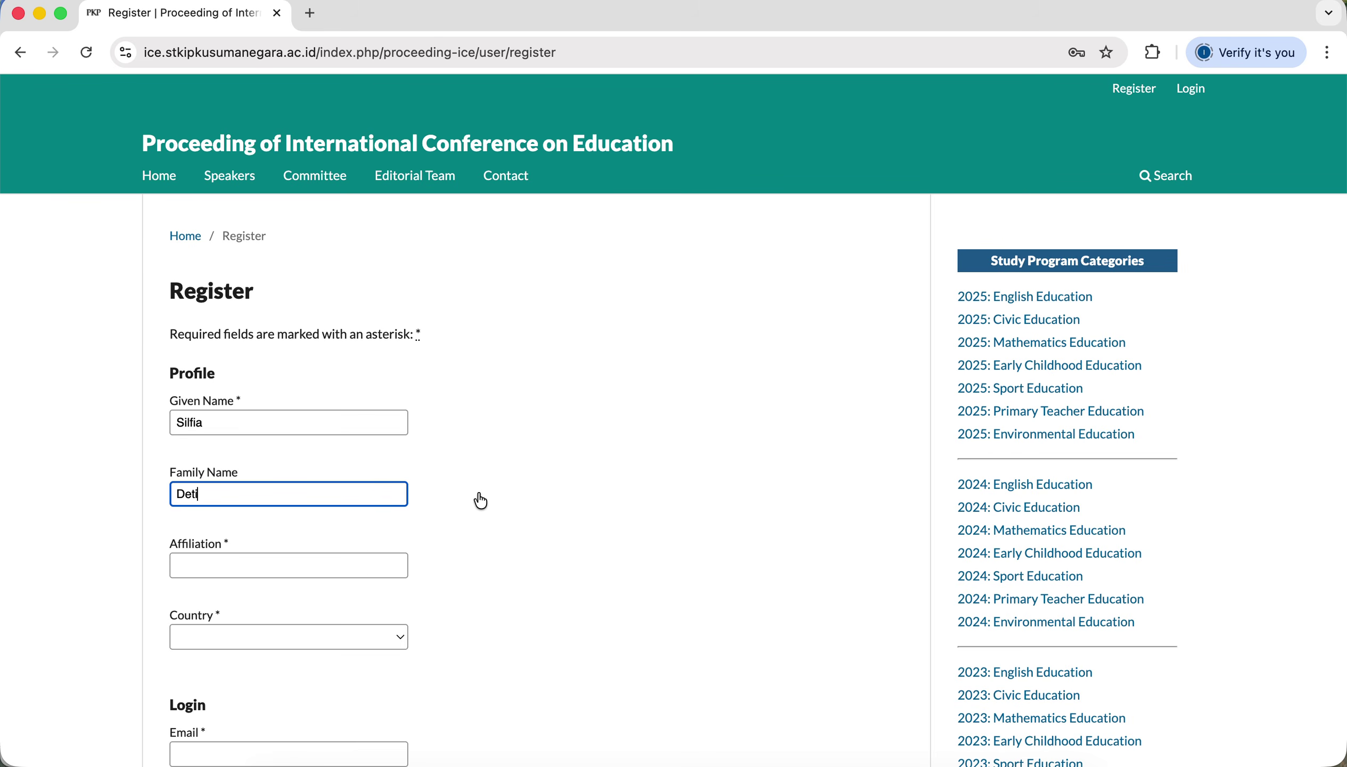
click(372, 573)
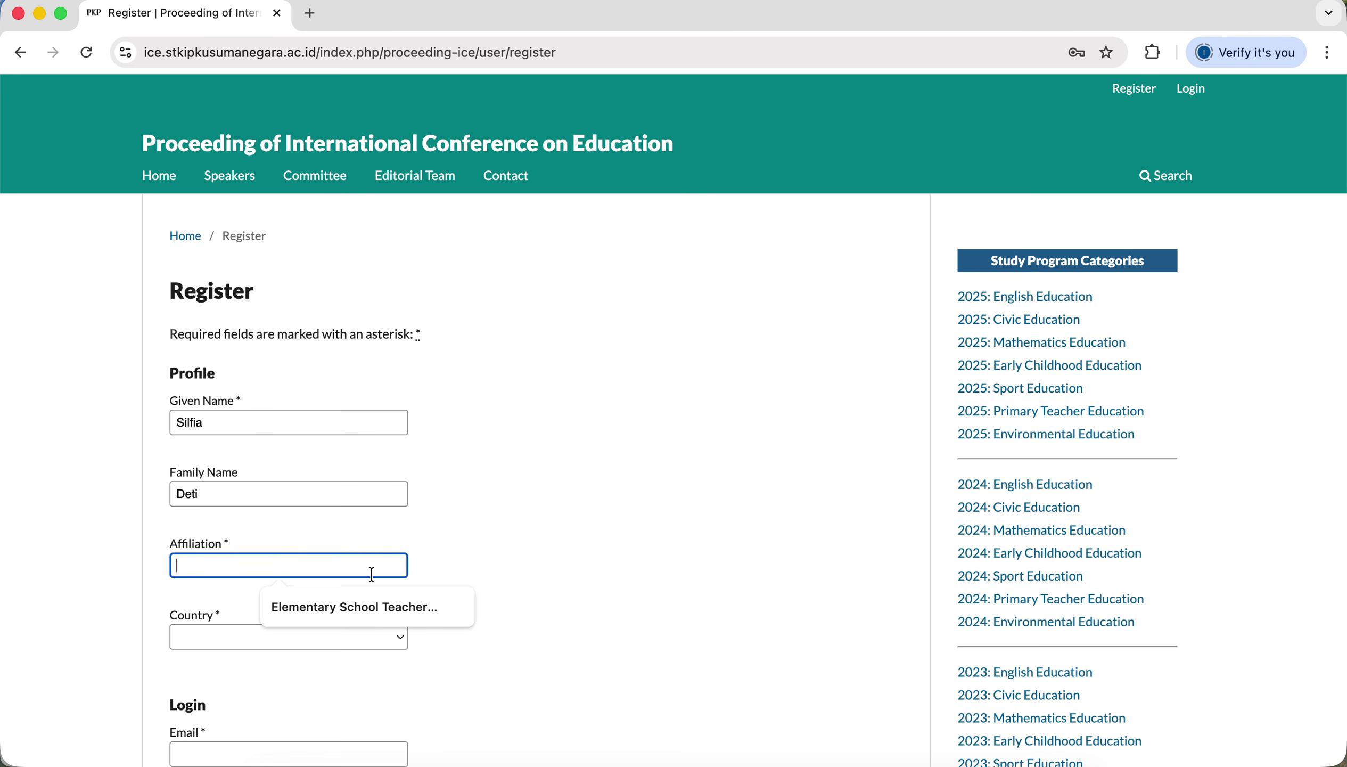
key(ctrl+Up)
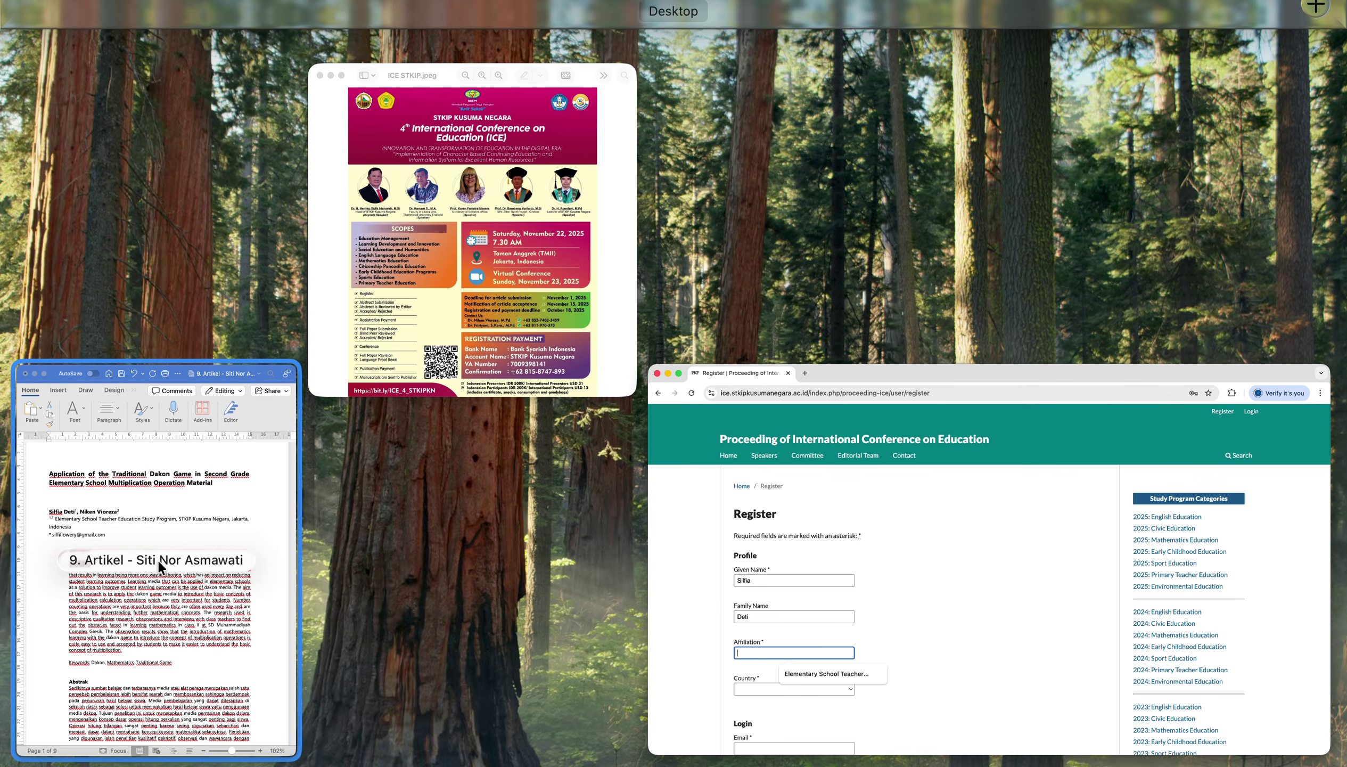
Copy the authors' affiliation line from the article in Word.
click(156, 559)
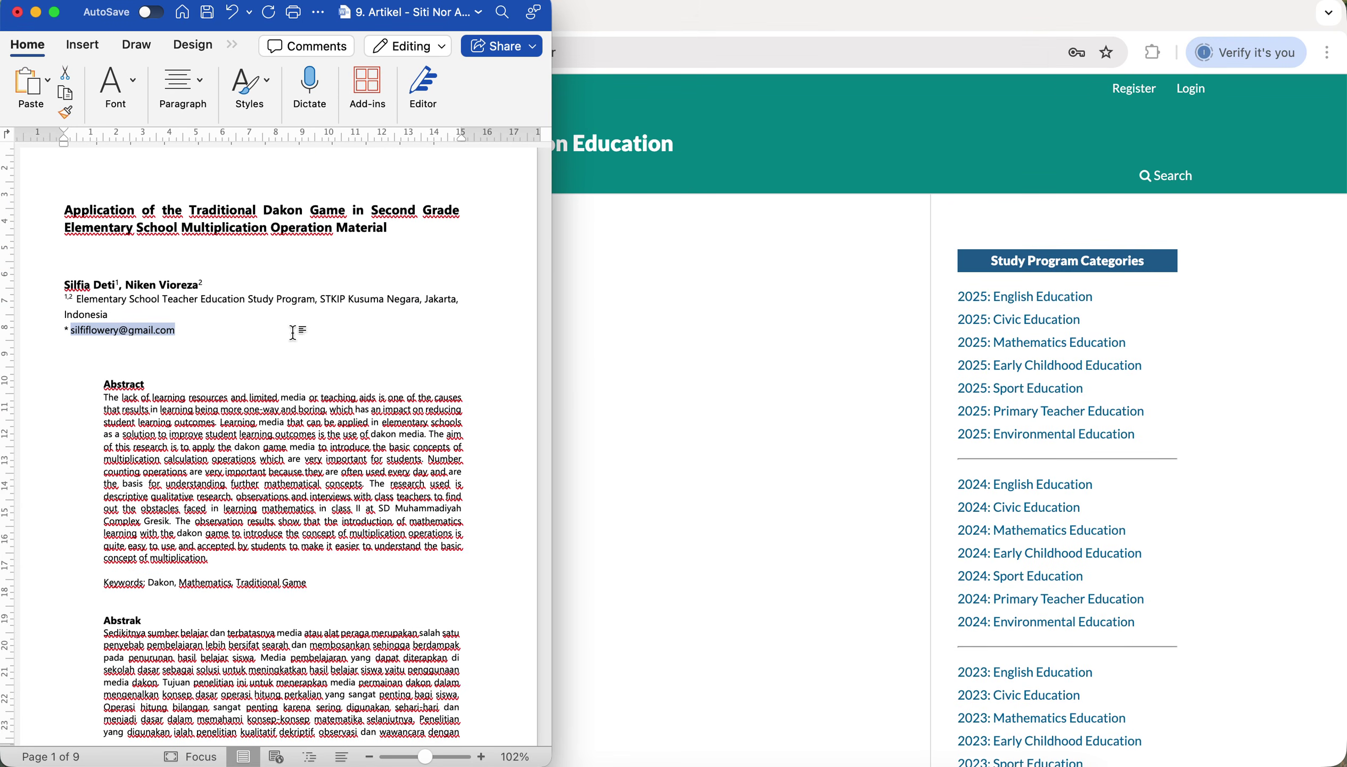
click(293, 333)
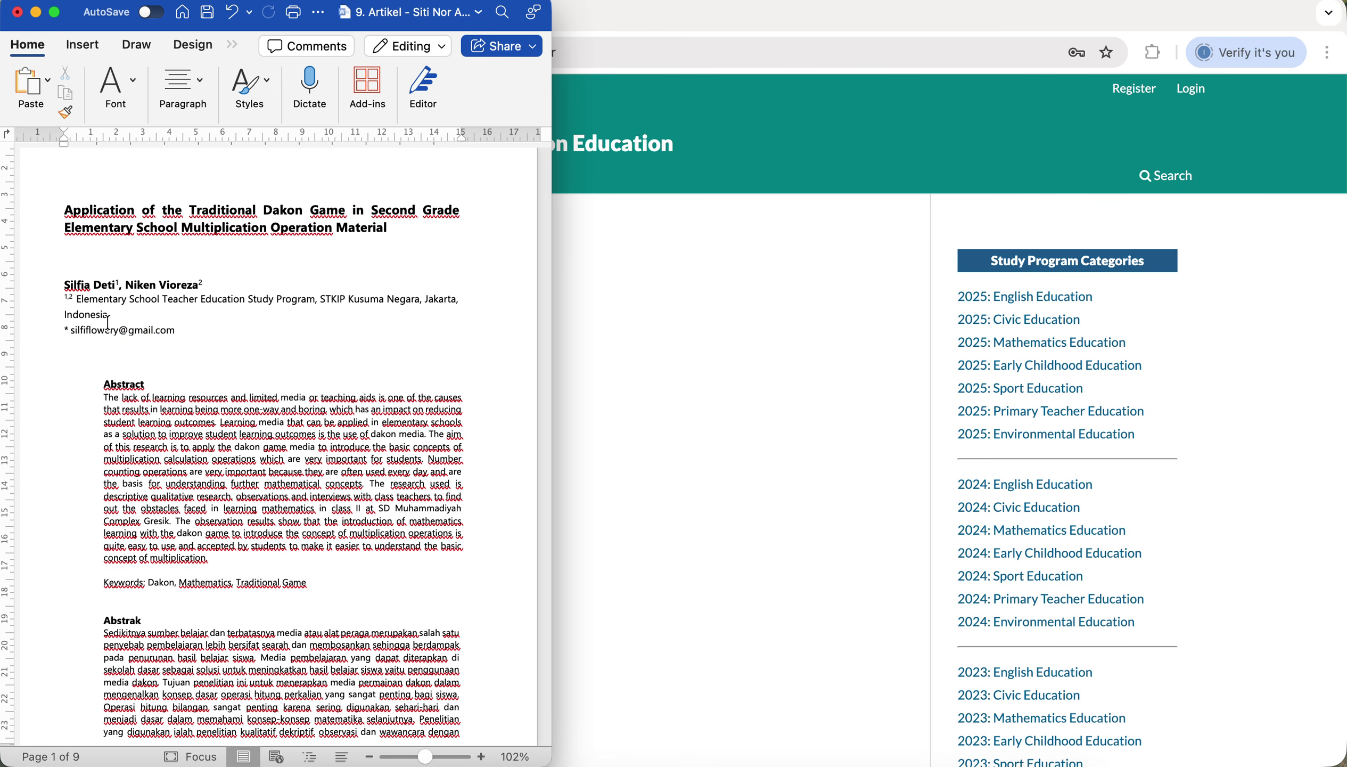
drag(111, 314, 78, 300)
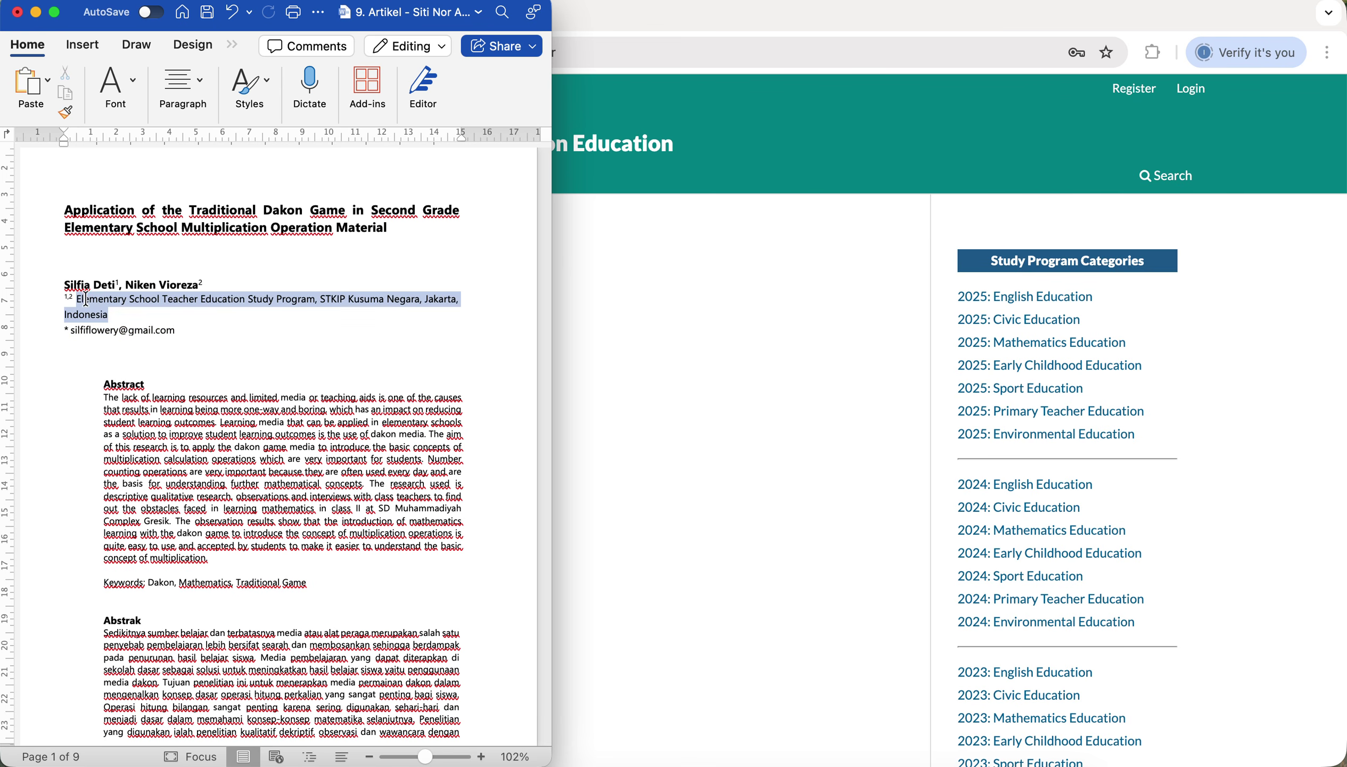
right_click(87, 306)
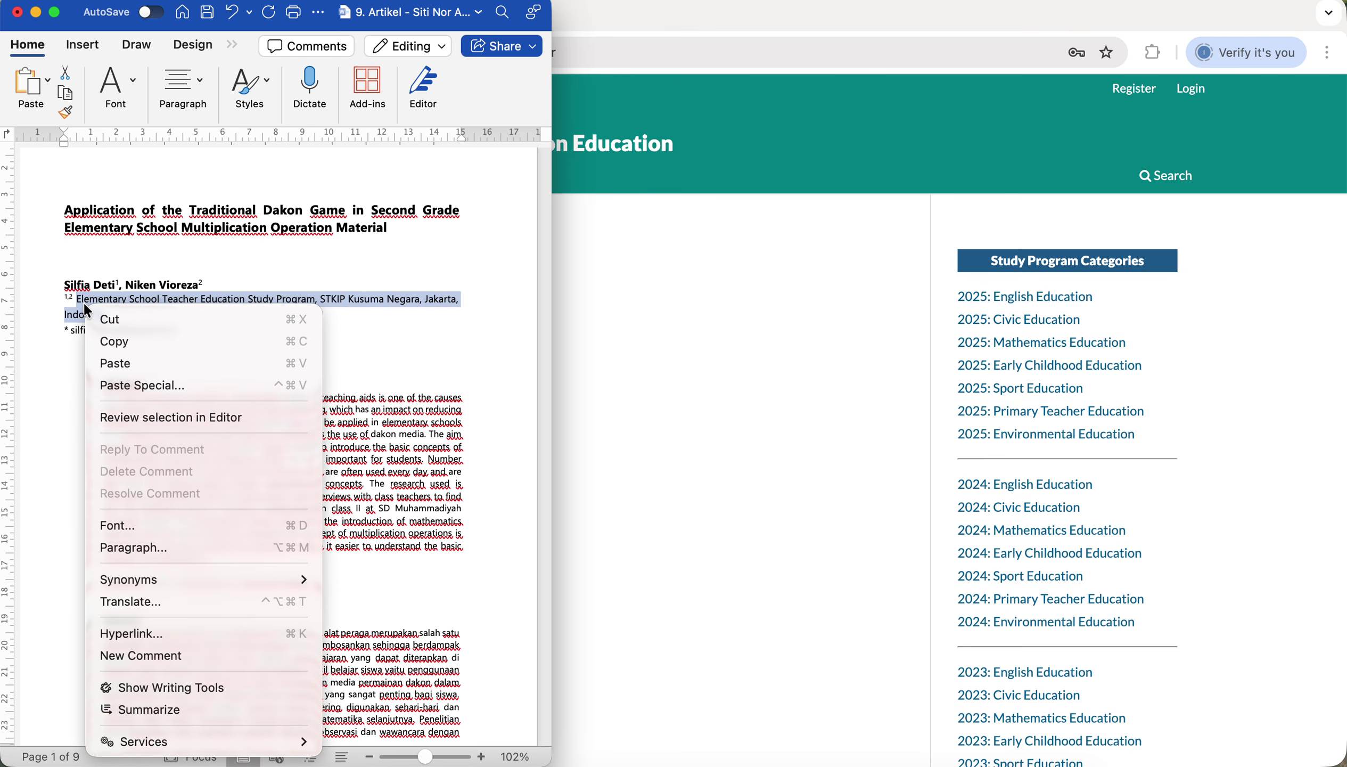
click(112, 343)
Fill Affiliation with the copied line, completed as '...Study Program, STKIP Kusuma Negara, Jakarta, Indonesia'.
click(675, 361)
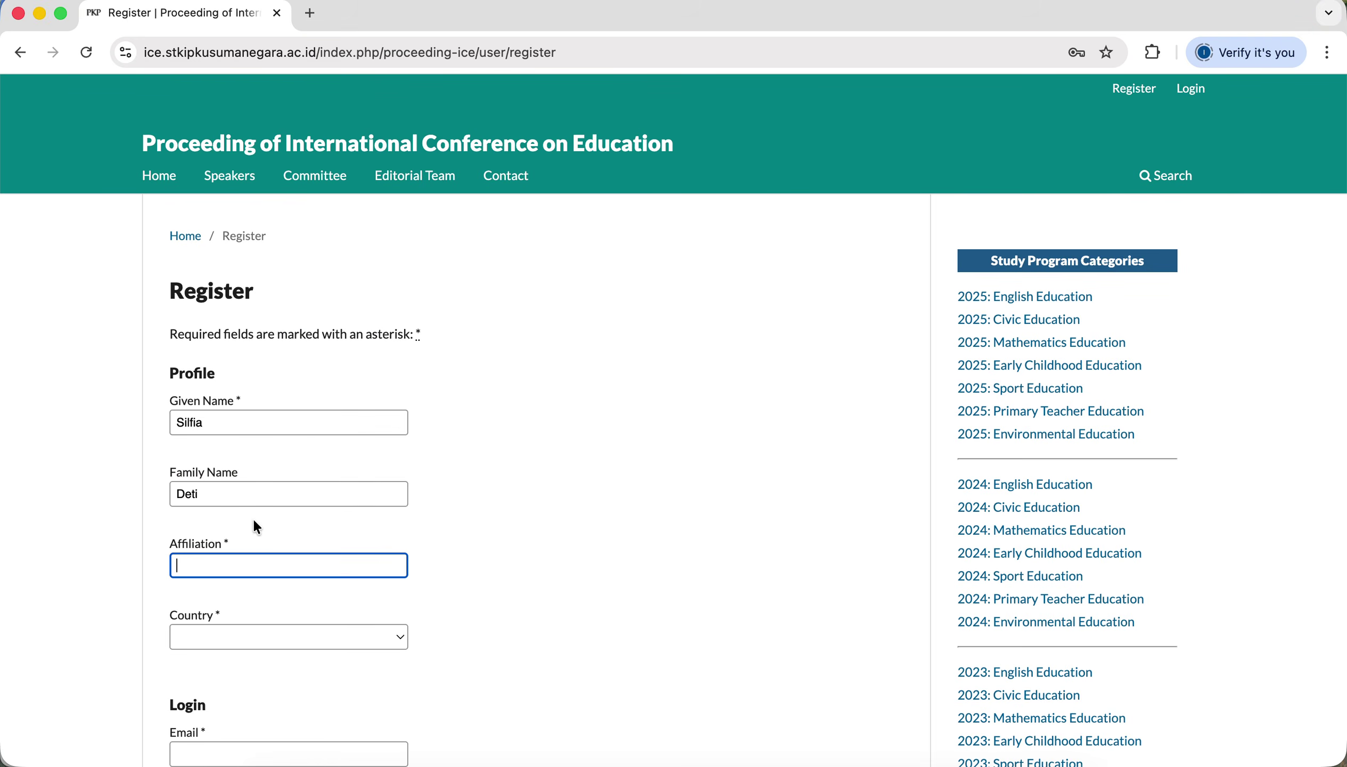
key(super+v)
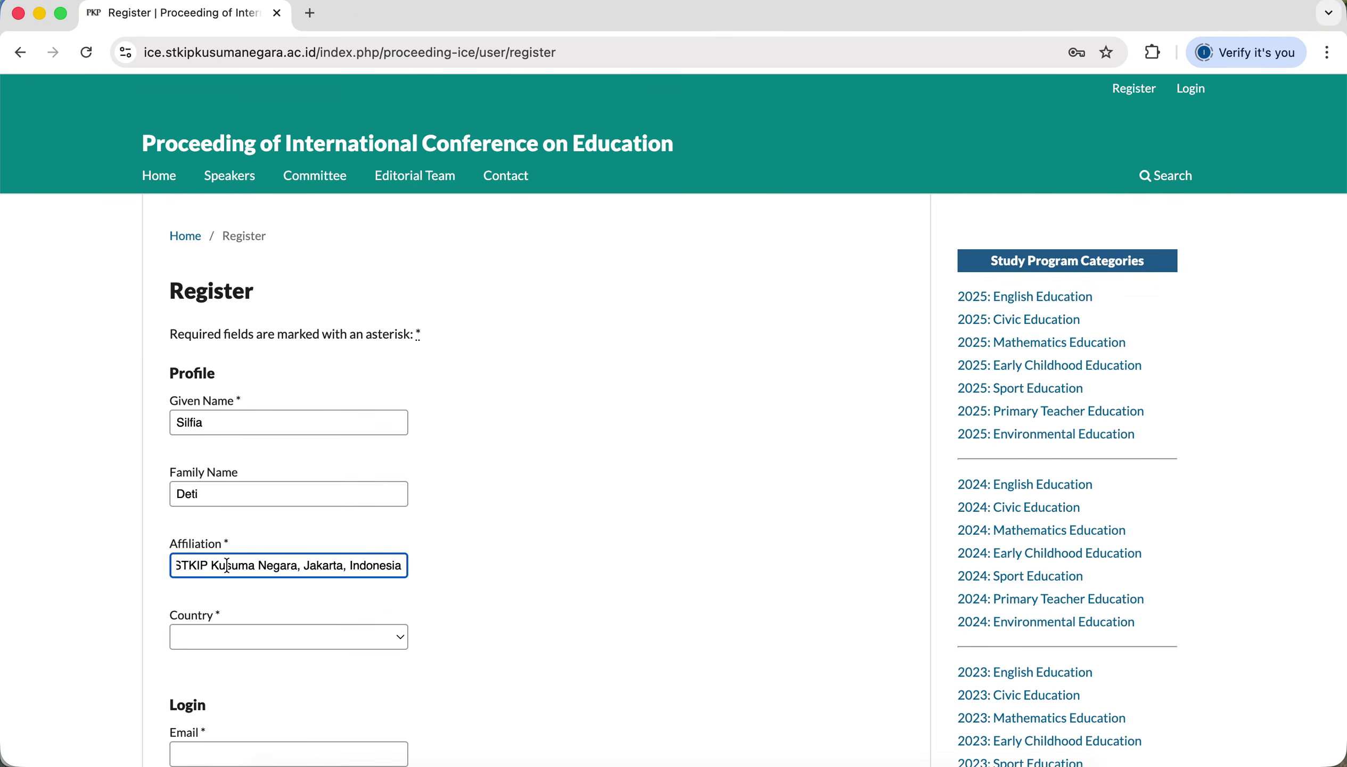
key(super+Left)
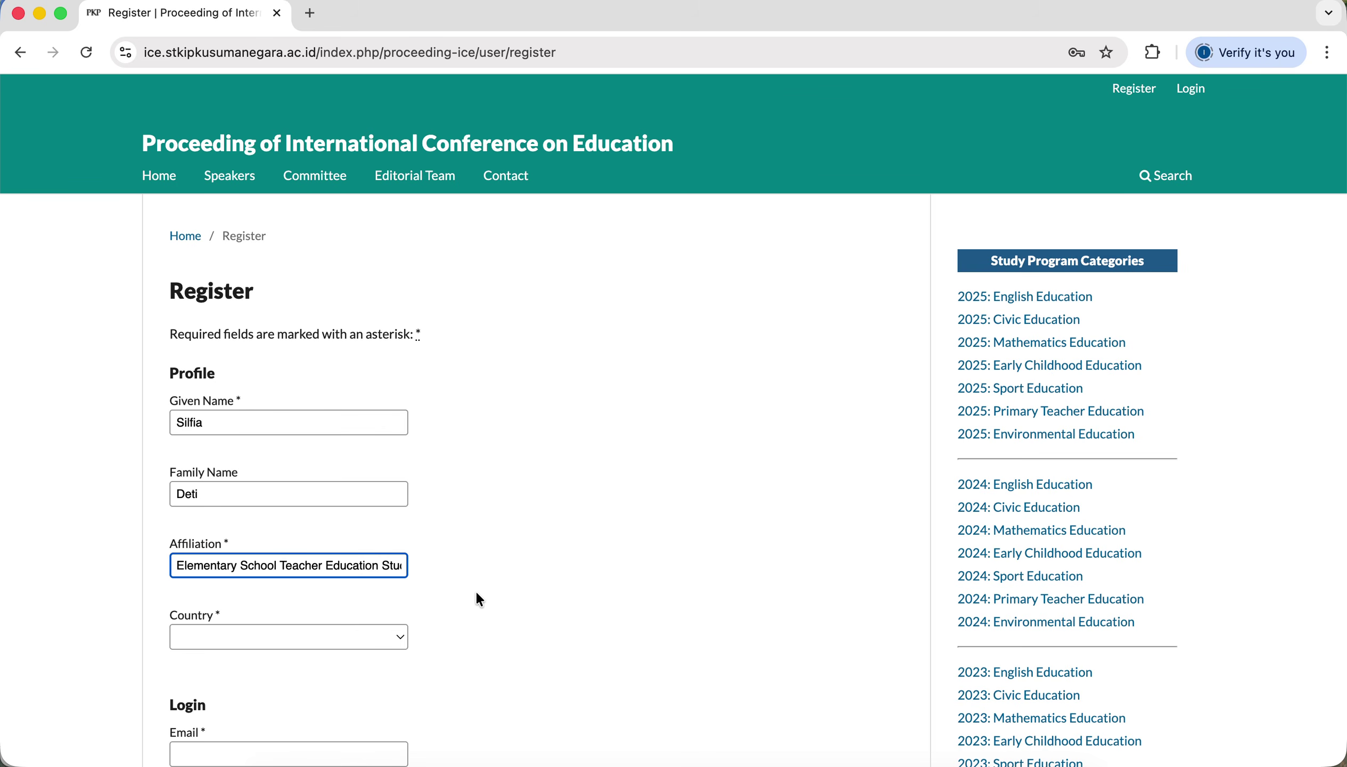
text(dy Prog)
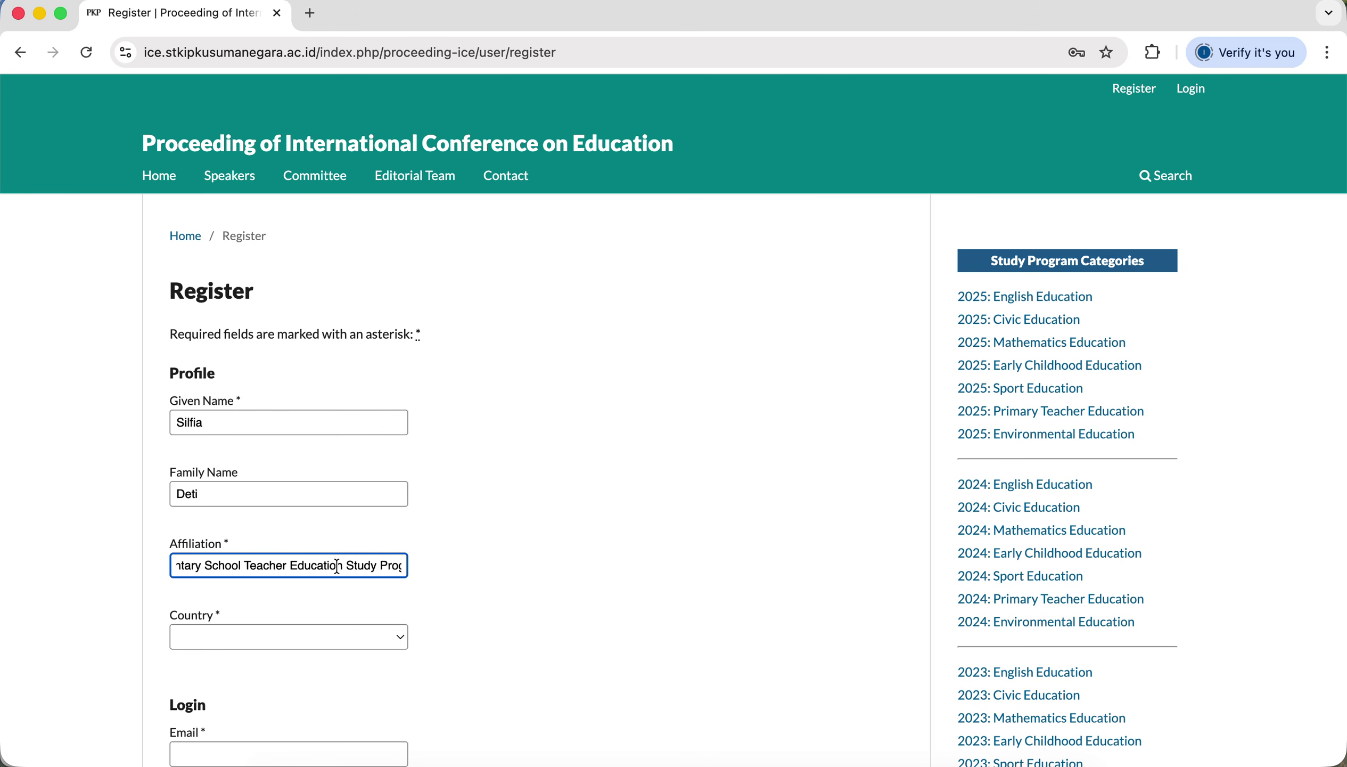
text(ram, STKIP Kusuma Negara, Jakarta)
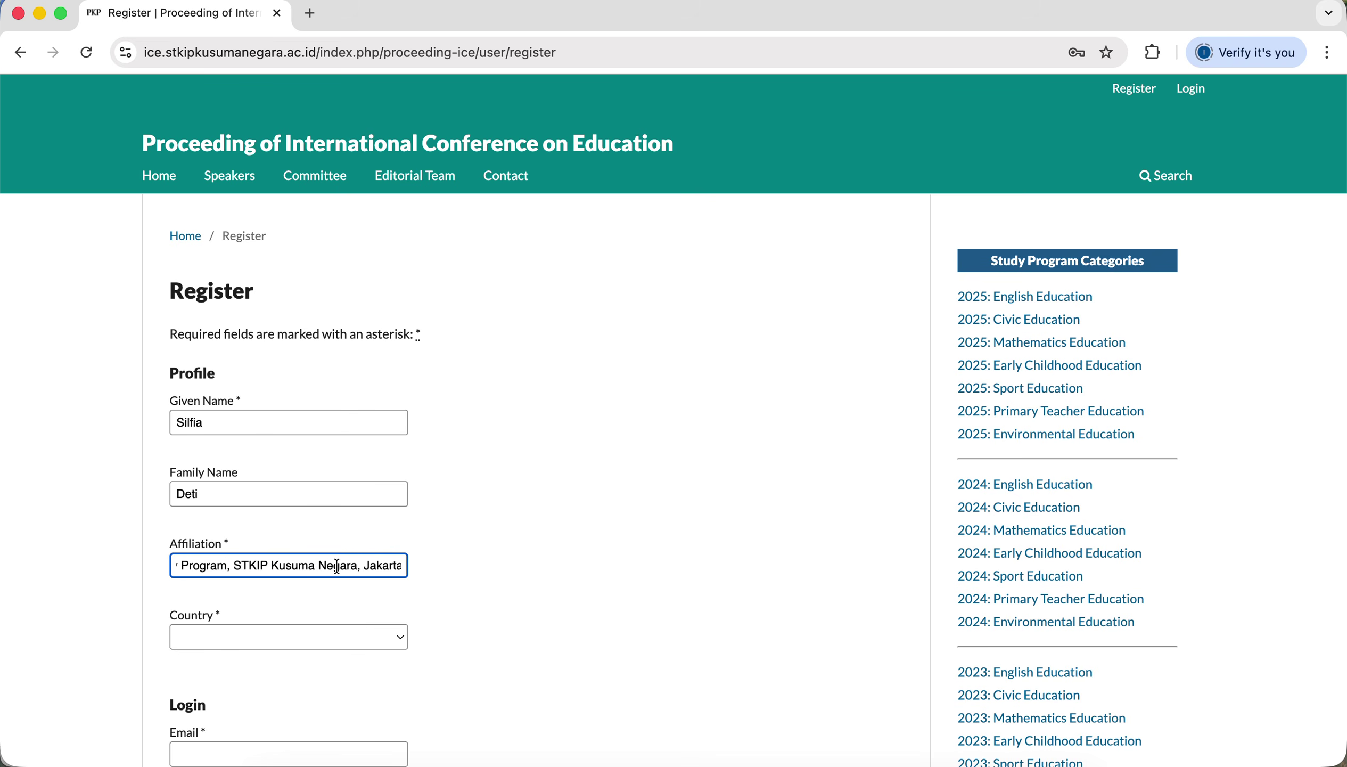
text(, Indonesia)
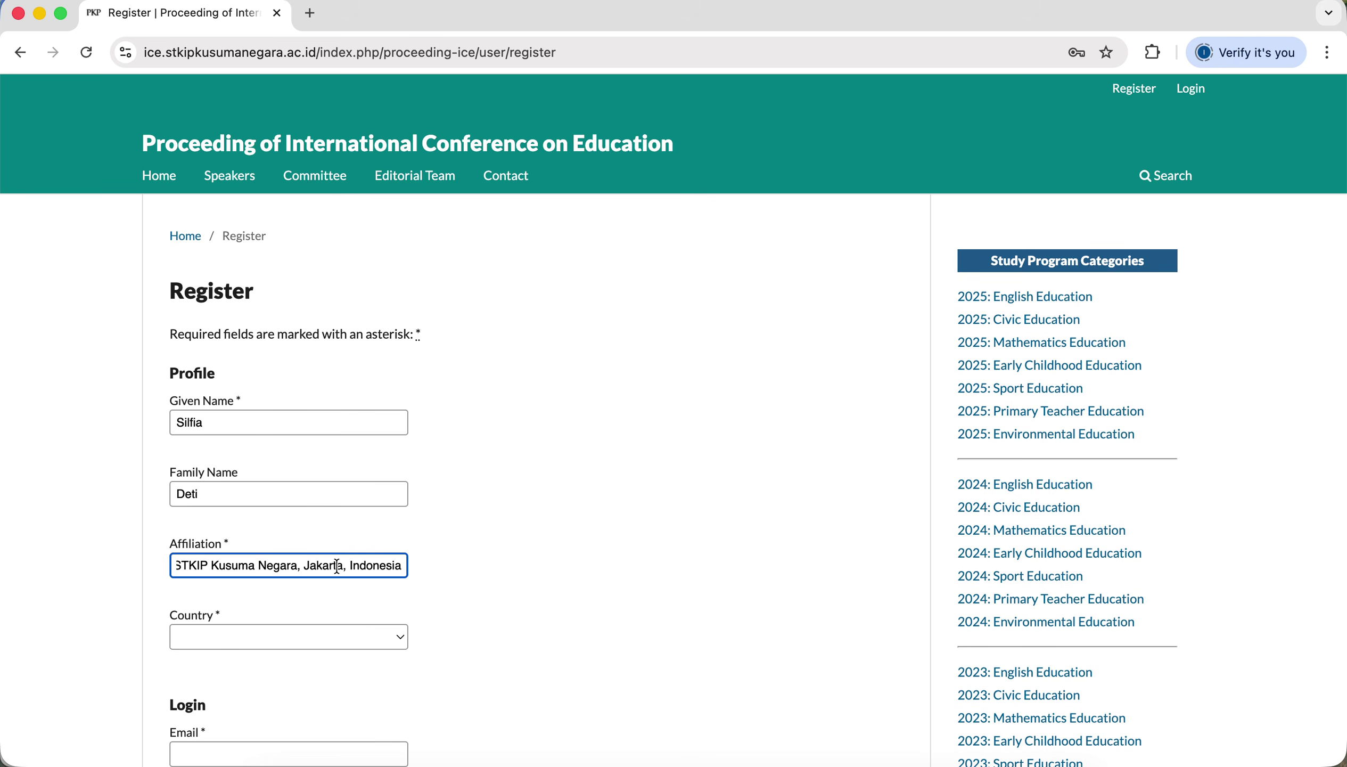
scroll(333, 565, left, 10)
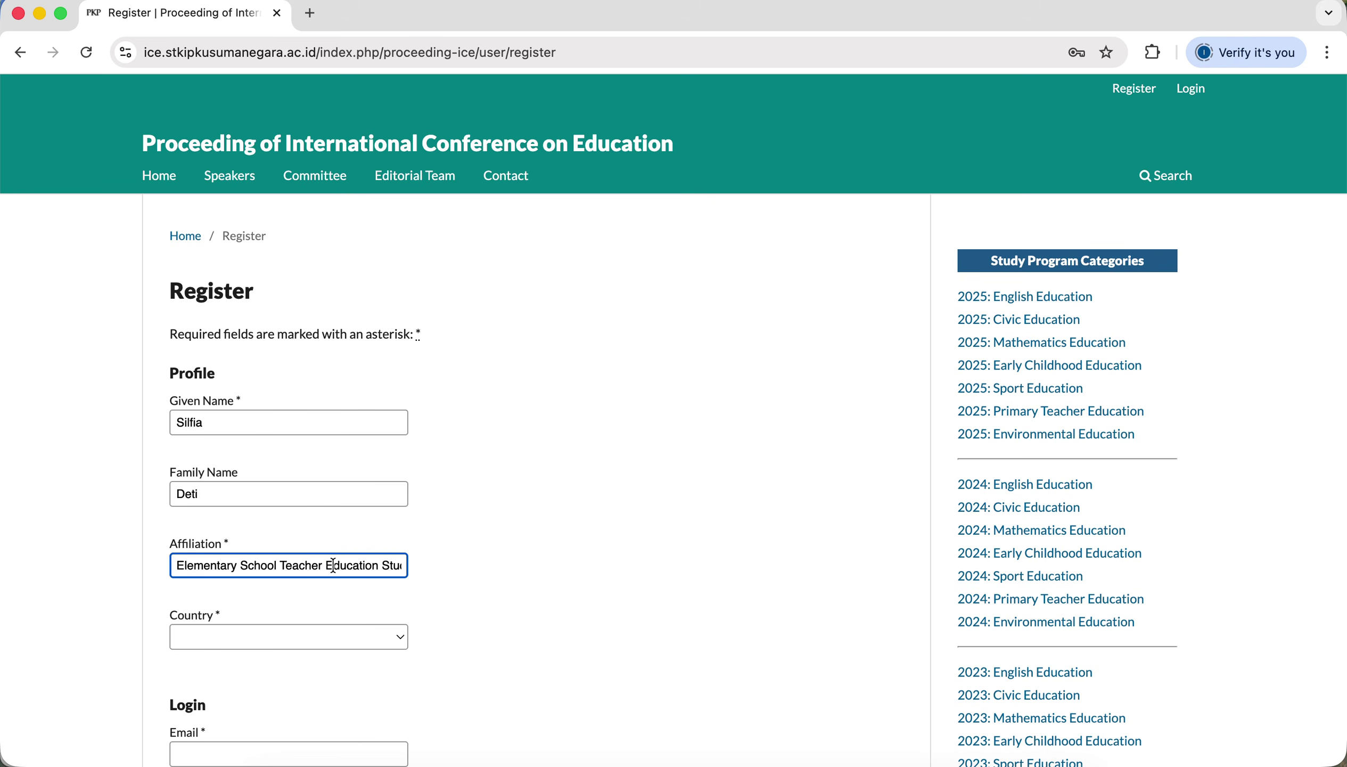
click(461, 600)
scroll(461, 600, down, 3)
scroll(462, 610, down, 2)
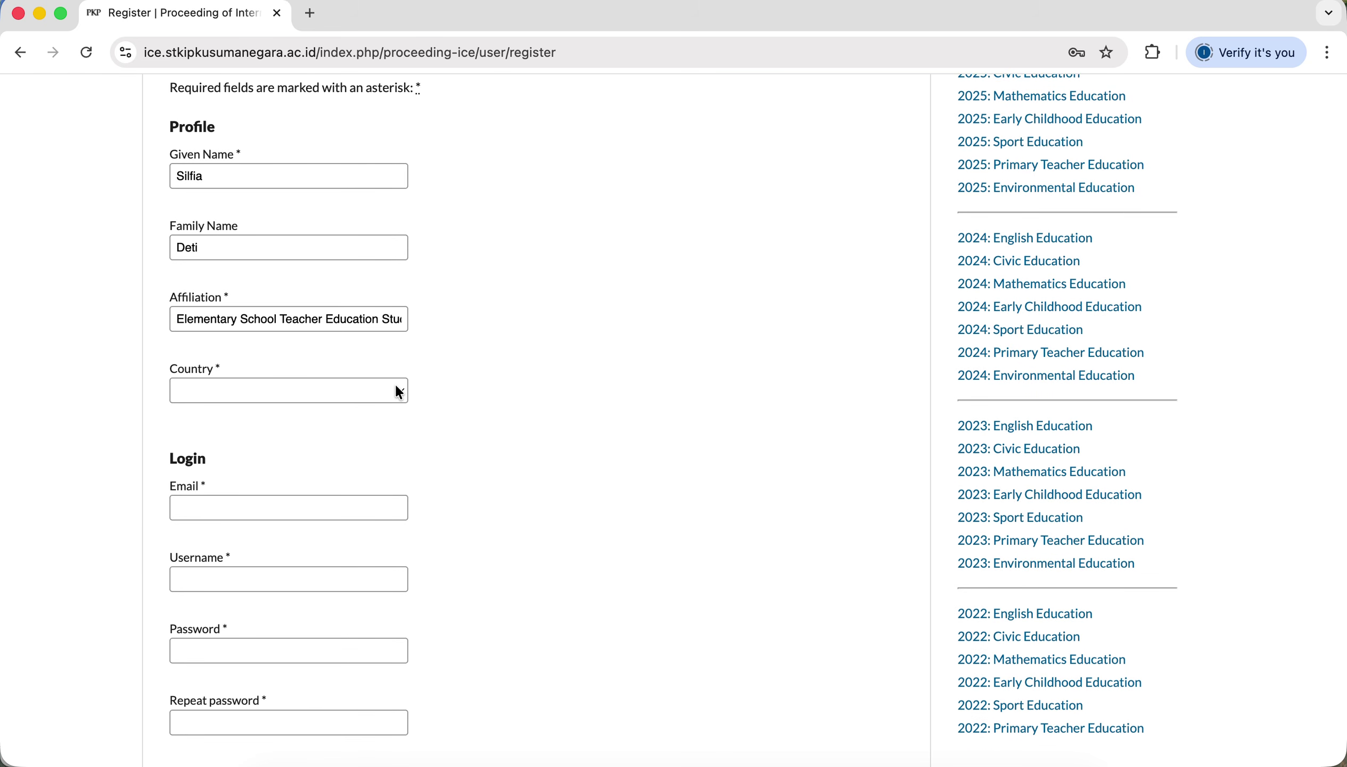
Set the registration country to Indonesia.
click(399, 392)
text(indo)
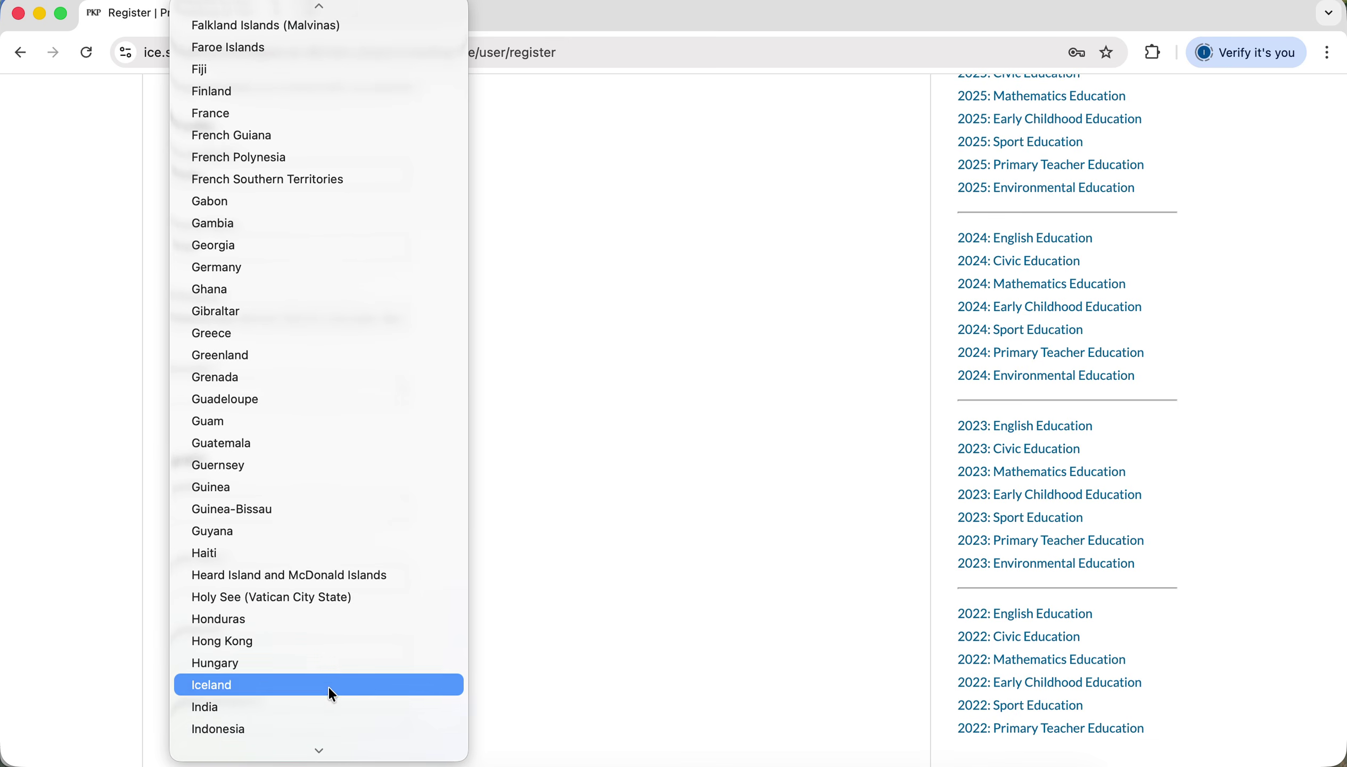
click(313, 725)
click(555, 543)
scroll(554, 540, up, 3)
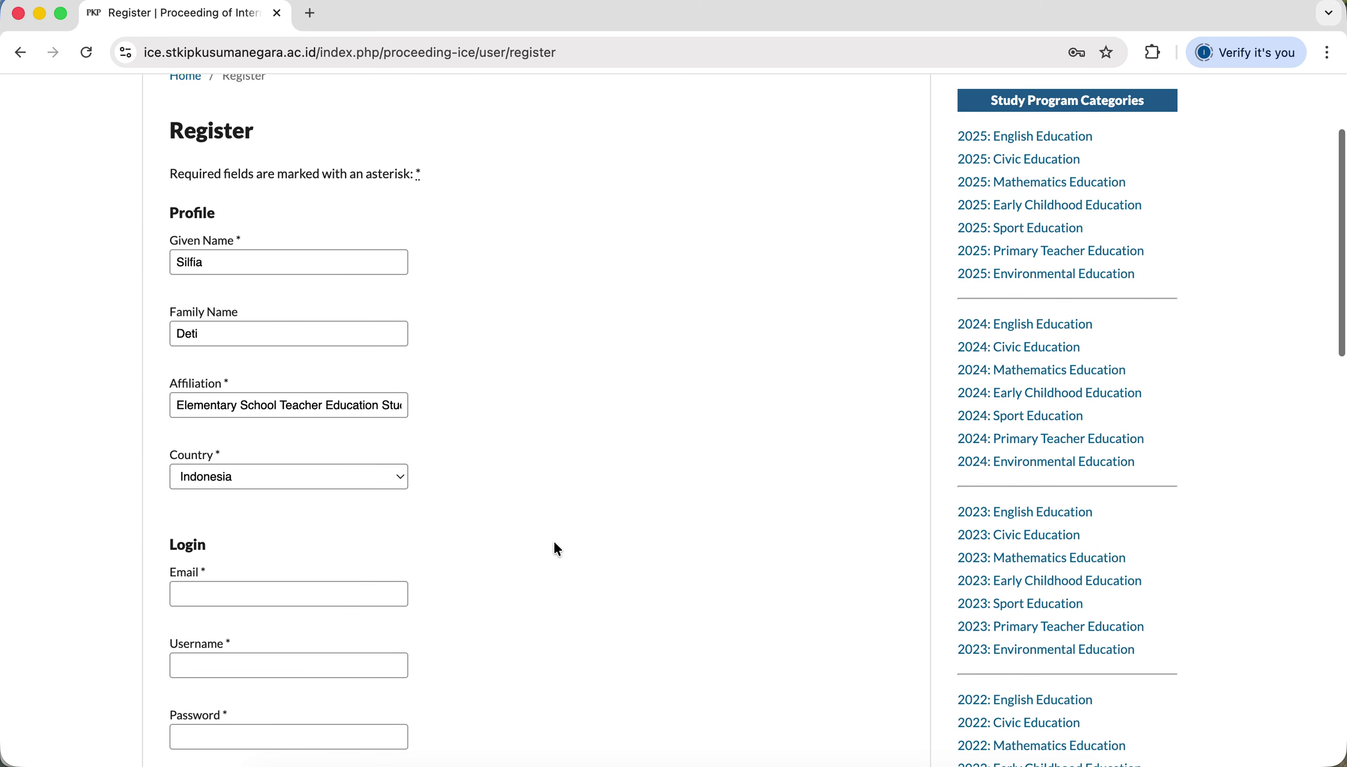
scroll(554, 540, down, 5)
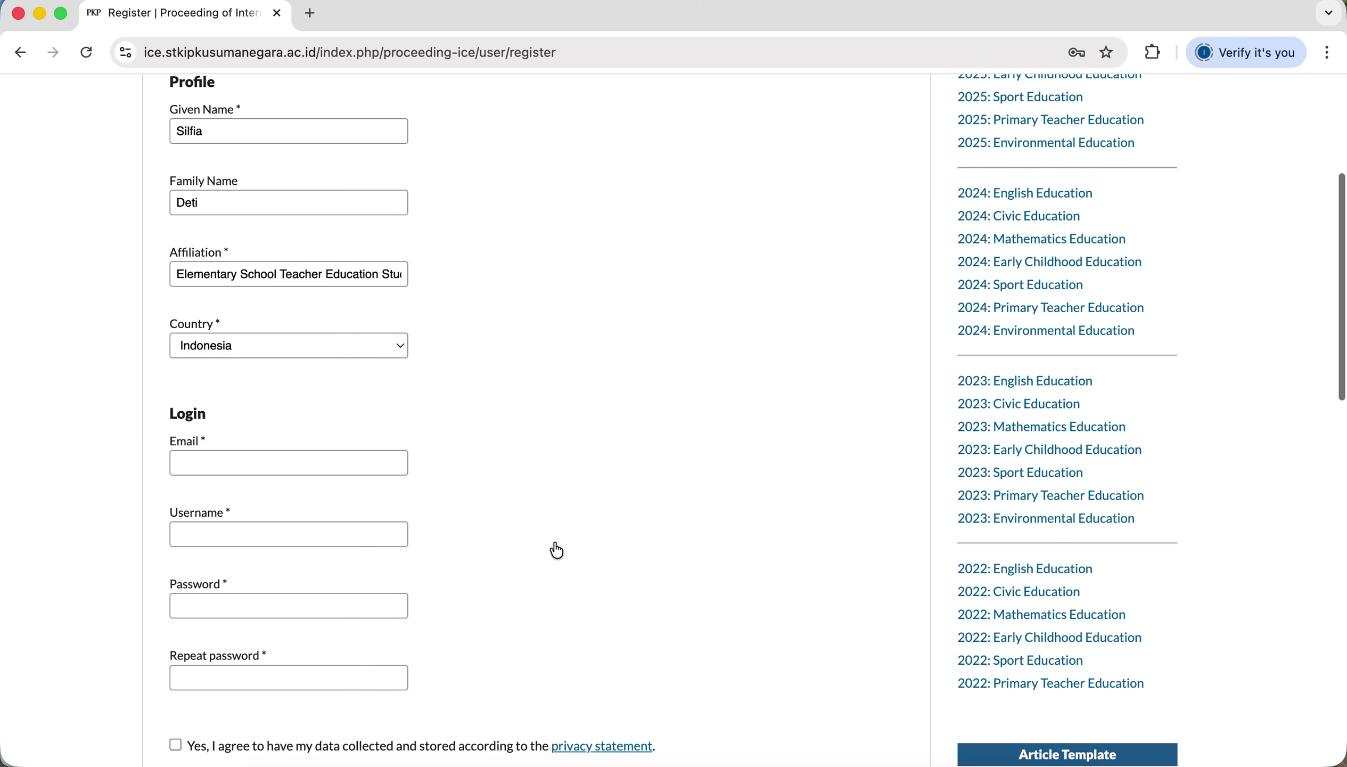
scroll(484, 487, up, 2)
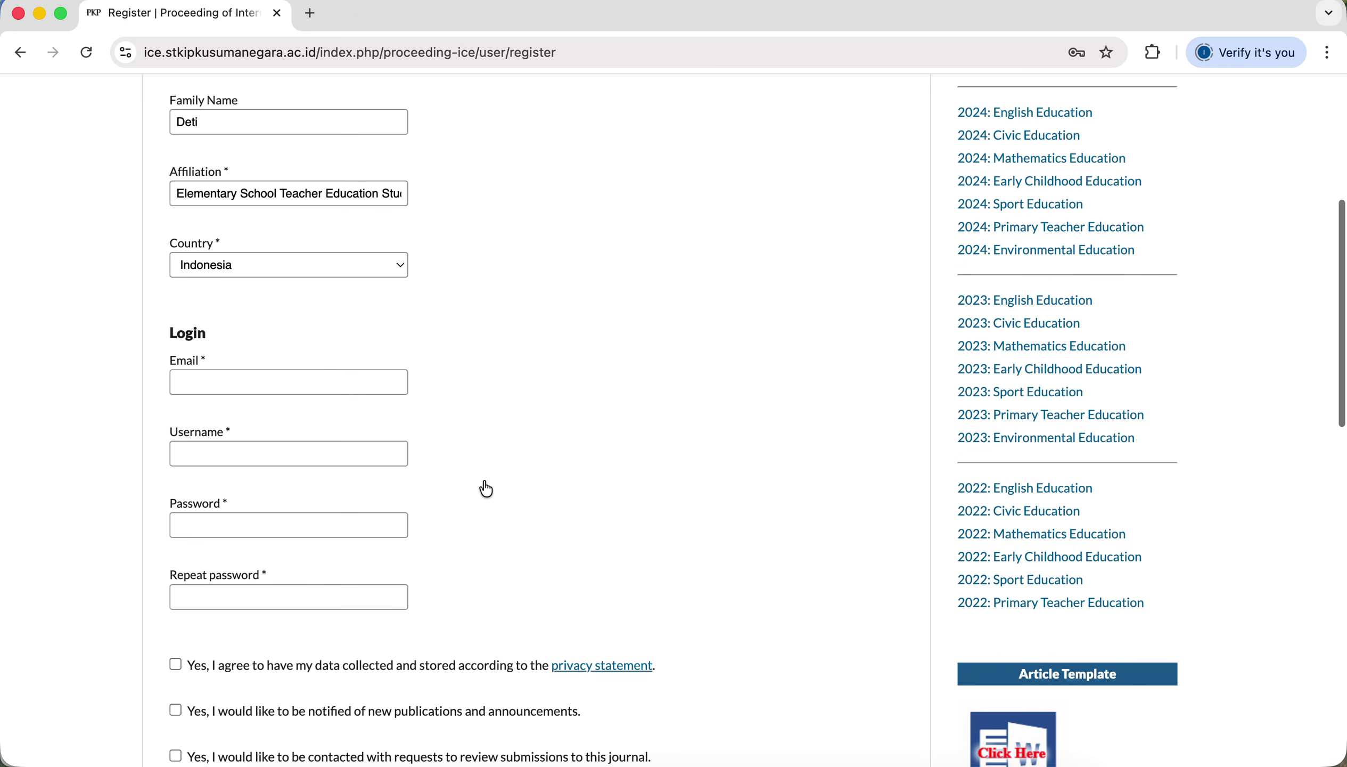
scroll(486, 487, down, 5)
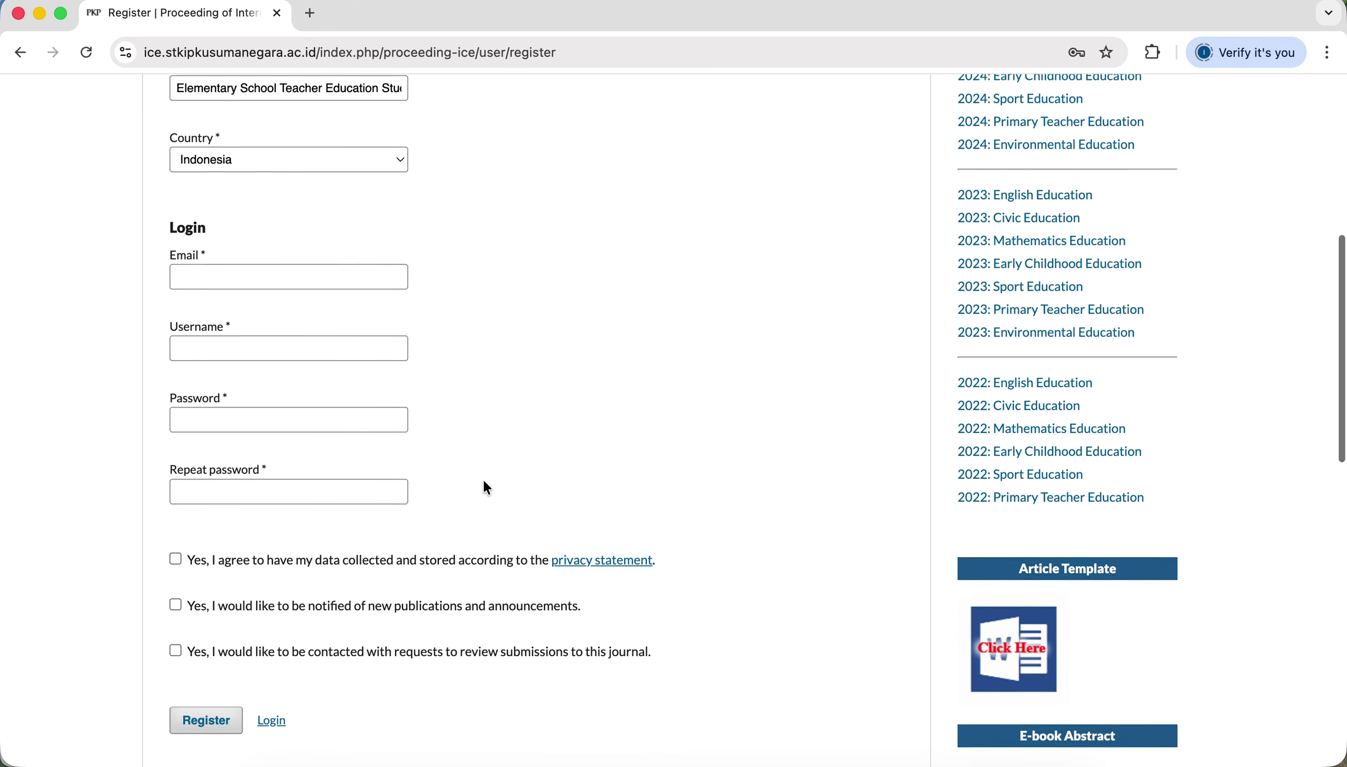
Take the author's e-mail address from the Word article and enter it in the Email field.
click(353, 285)
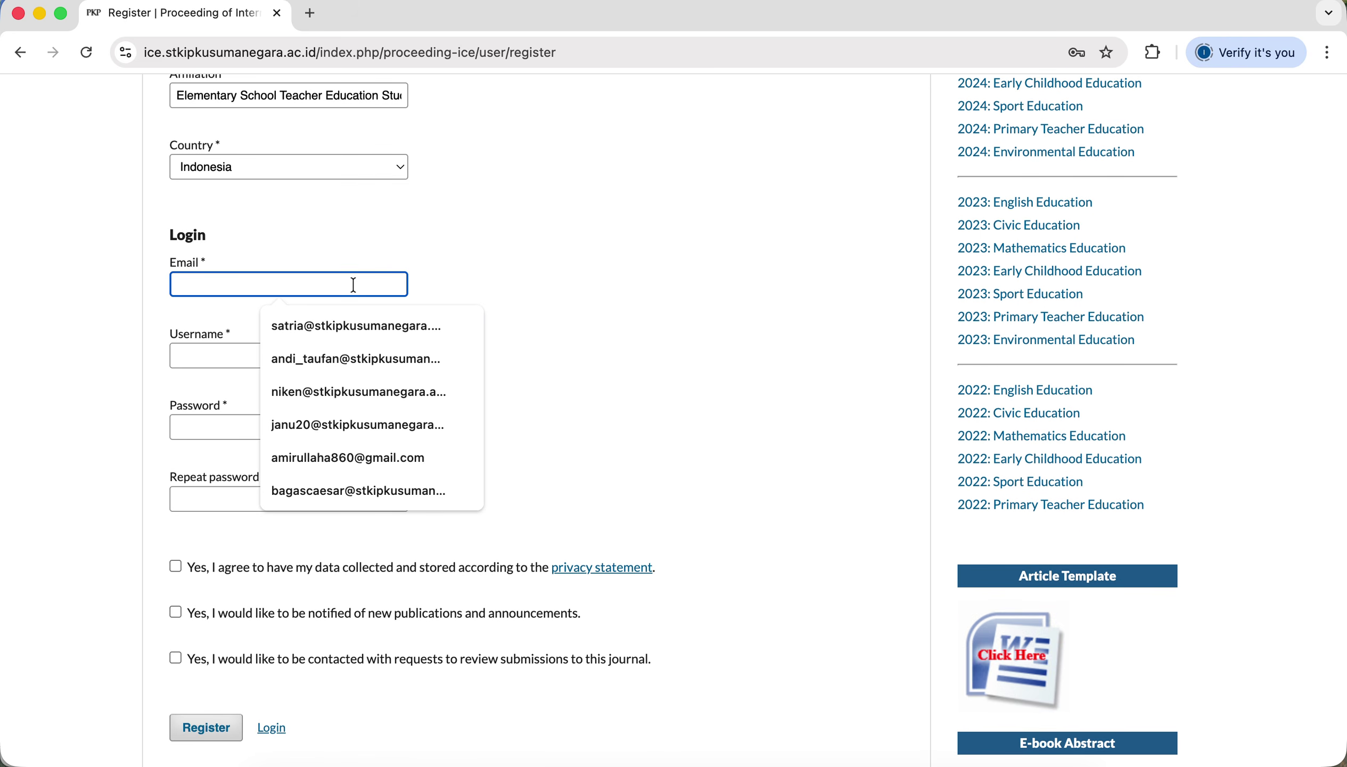
key(Tab)
key(Tab)
key(Tab)
key(ctrl+Up)
click(194, 654)
drag(177, 330, 70, 330)
key(super+c)
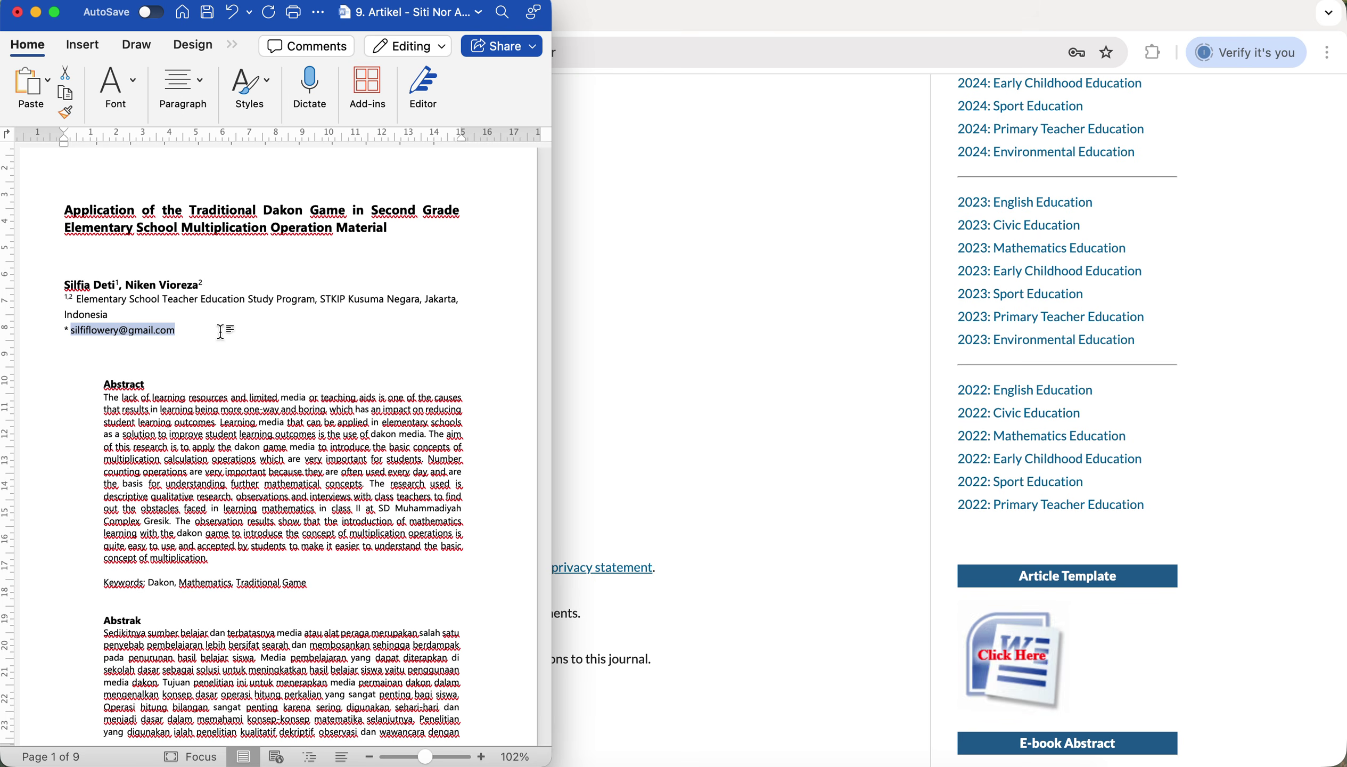
click(676, 450)
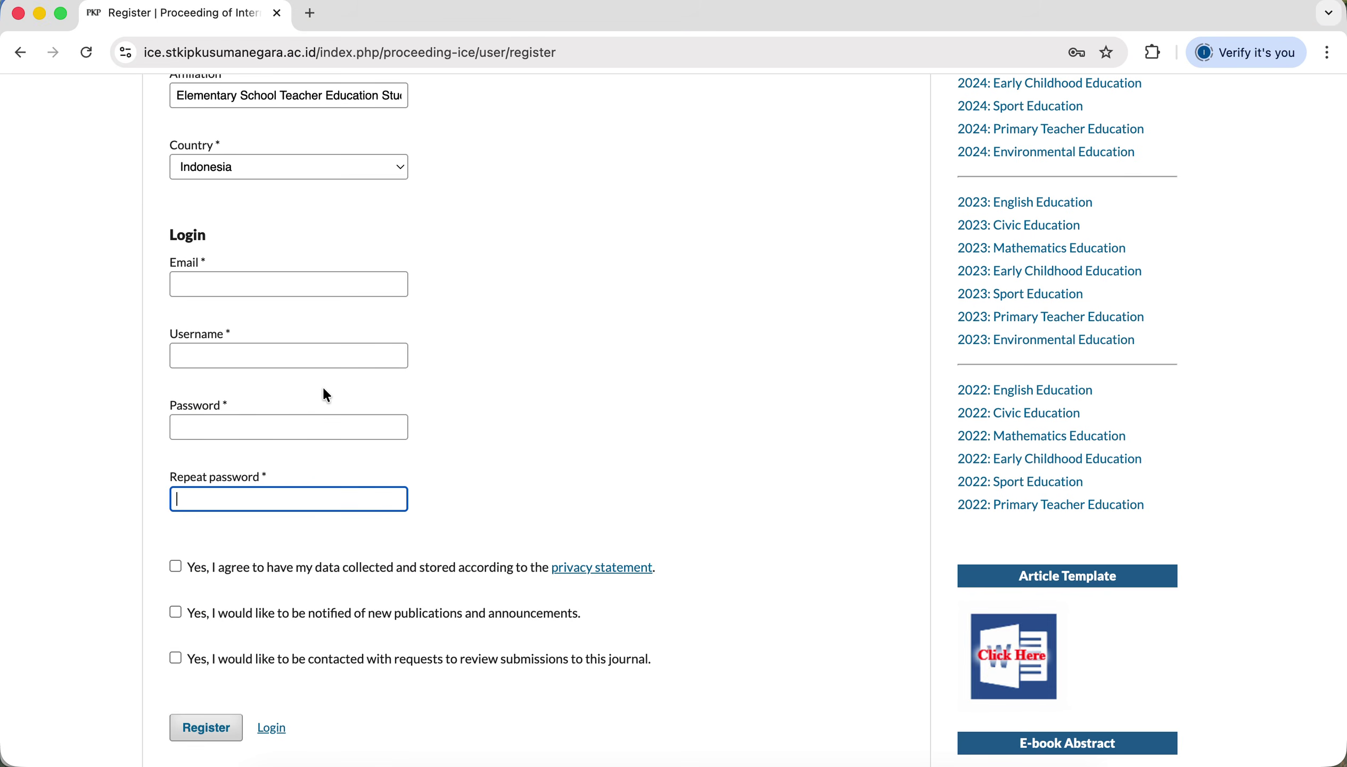
click(326, 283)
key(super+v)
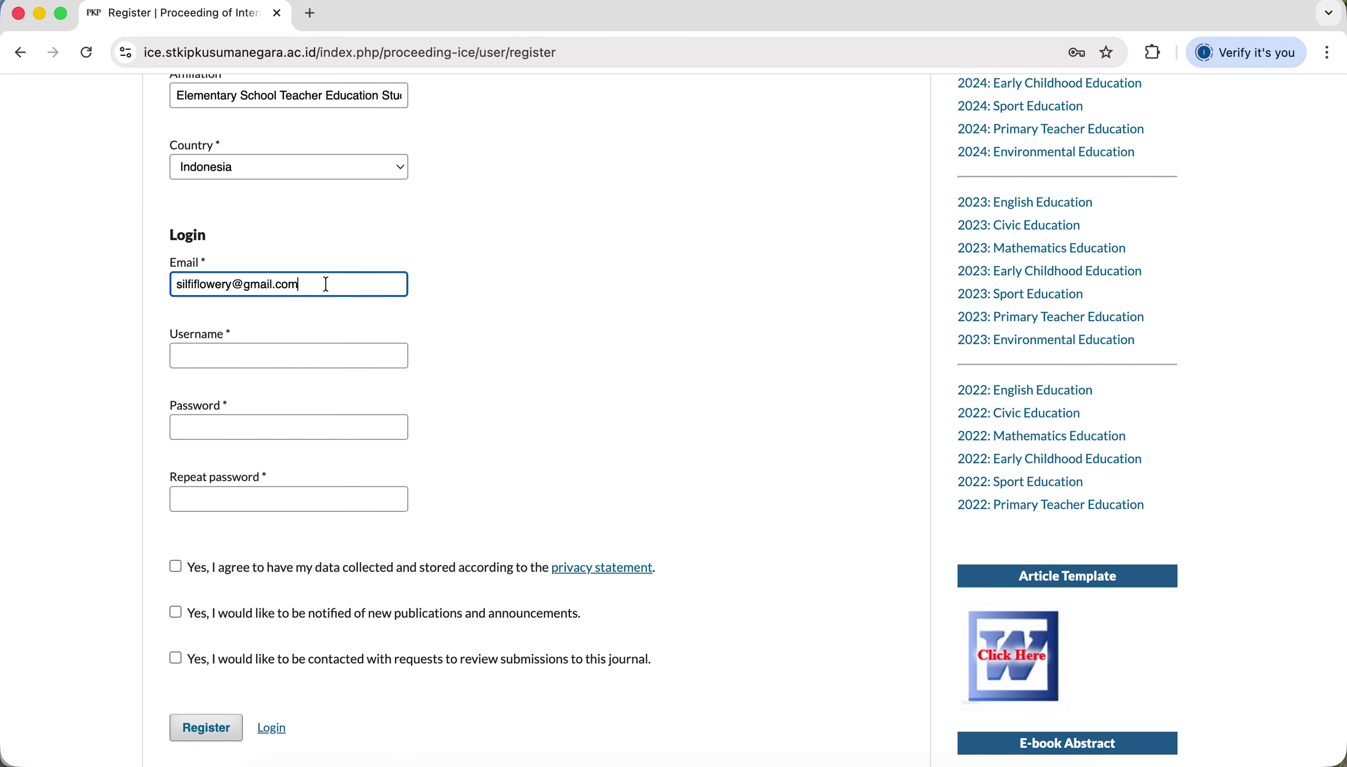
click(493, 340)
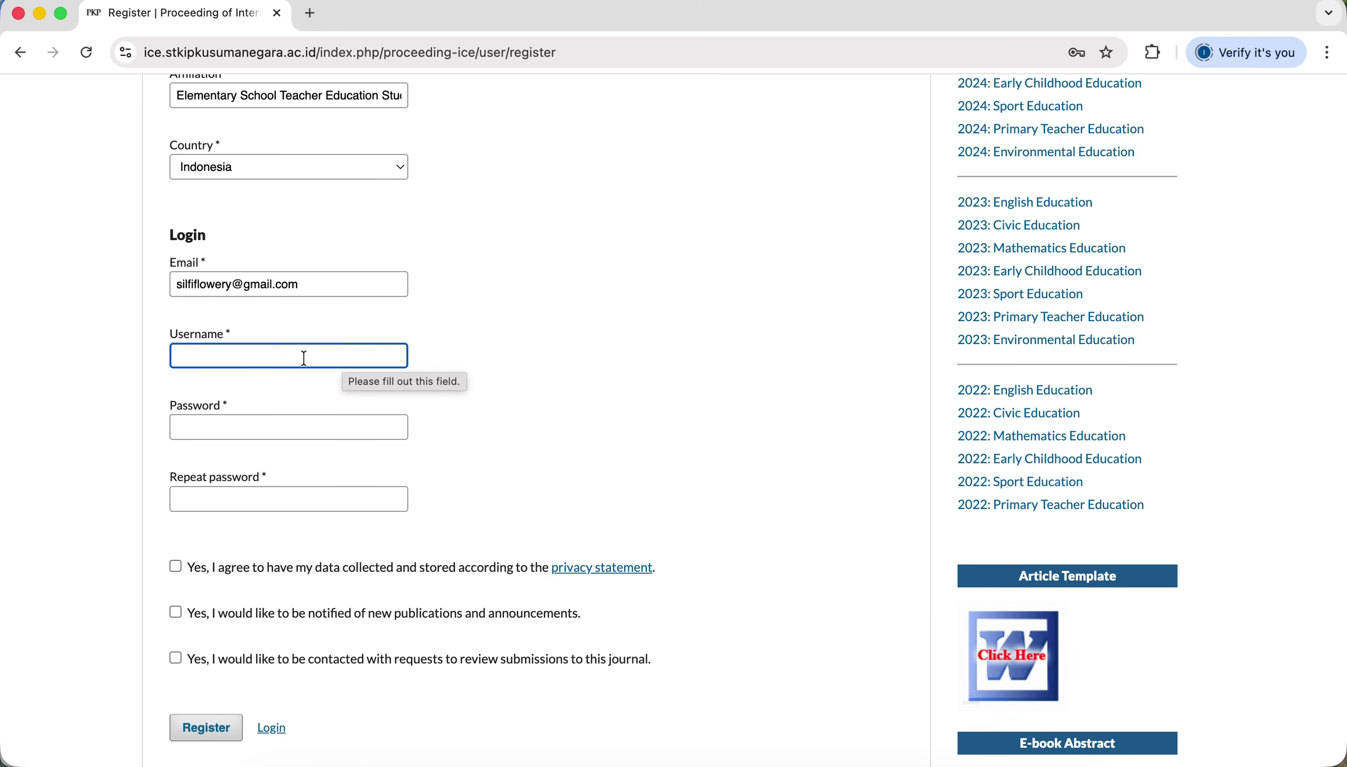
Enter the chosen username in the Username field.
click(292, 358)
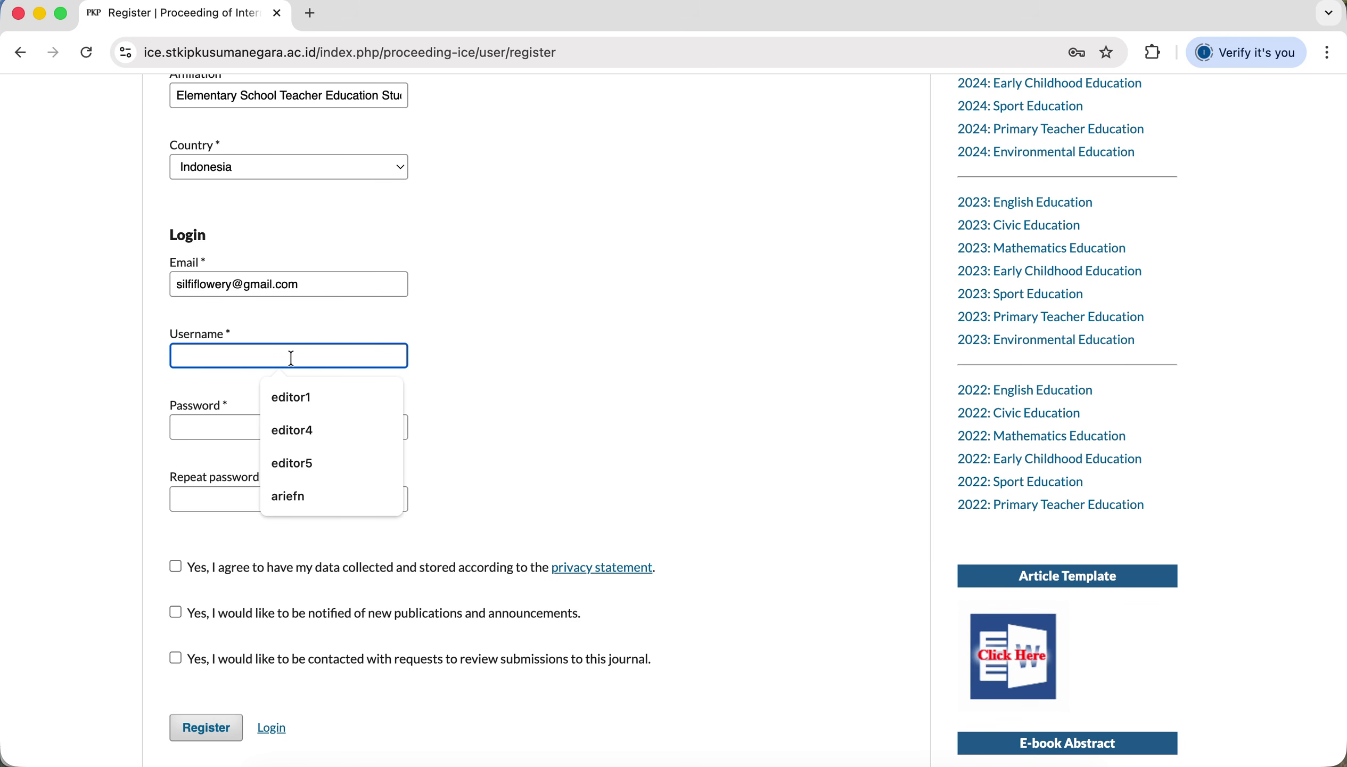
text(silfia)
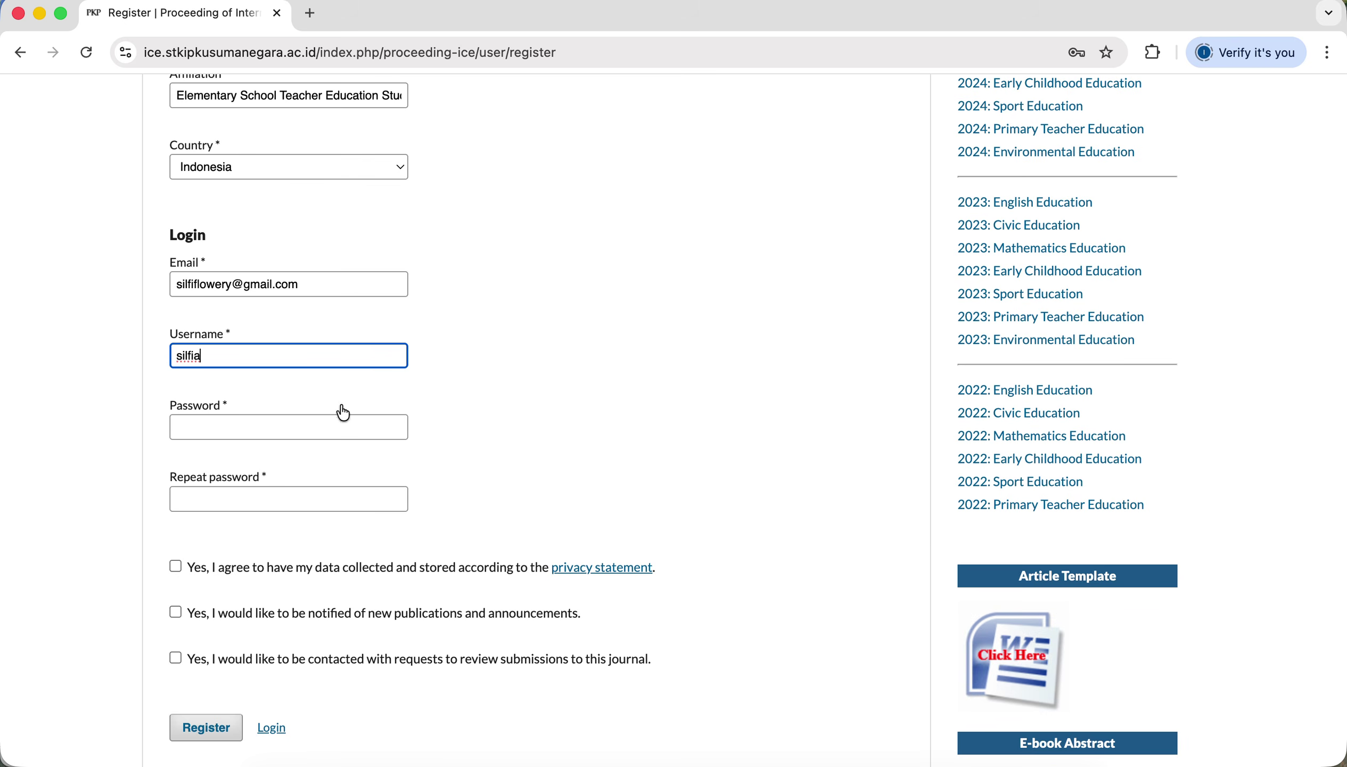
click(474, 454)
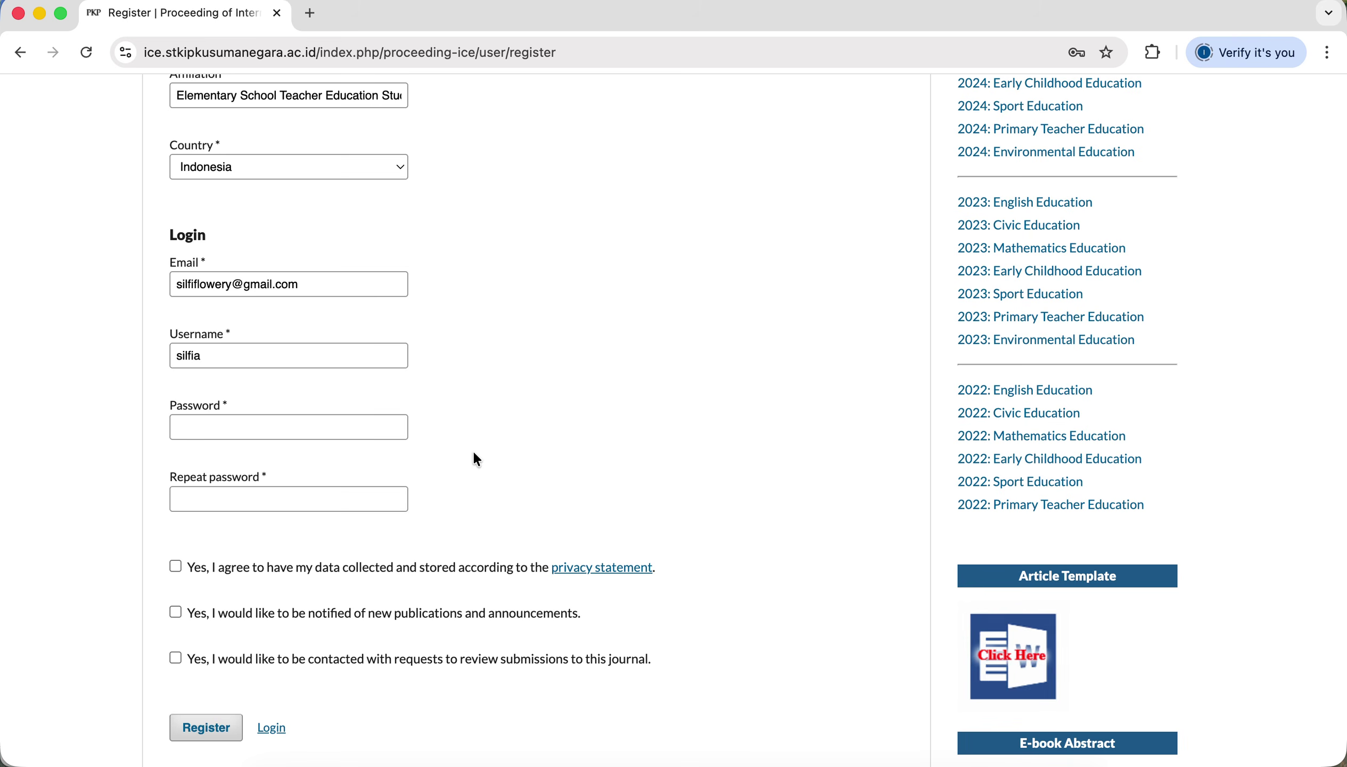
scroll(289, 350, up, 1)
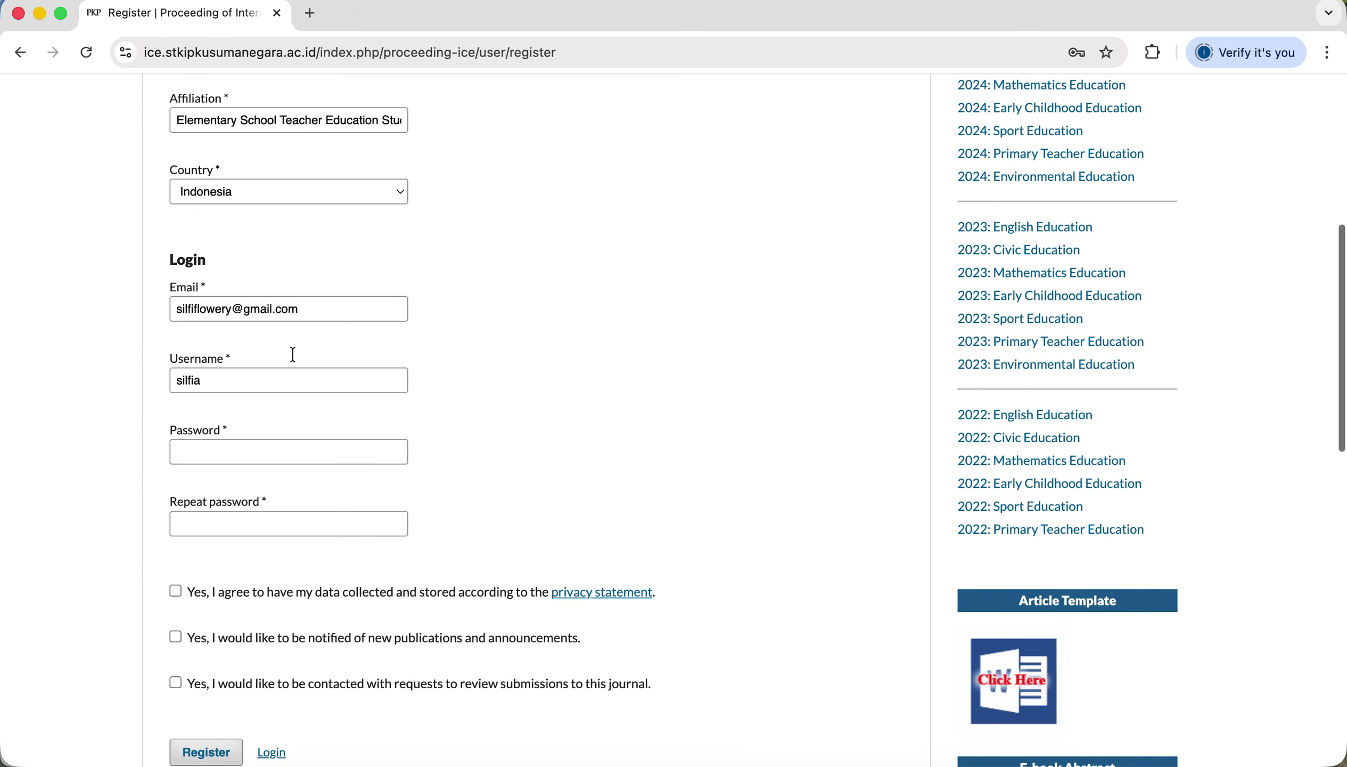
scroll(294, 361, down, 3)
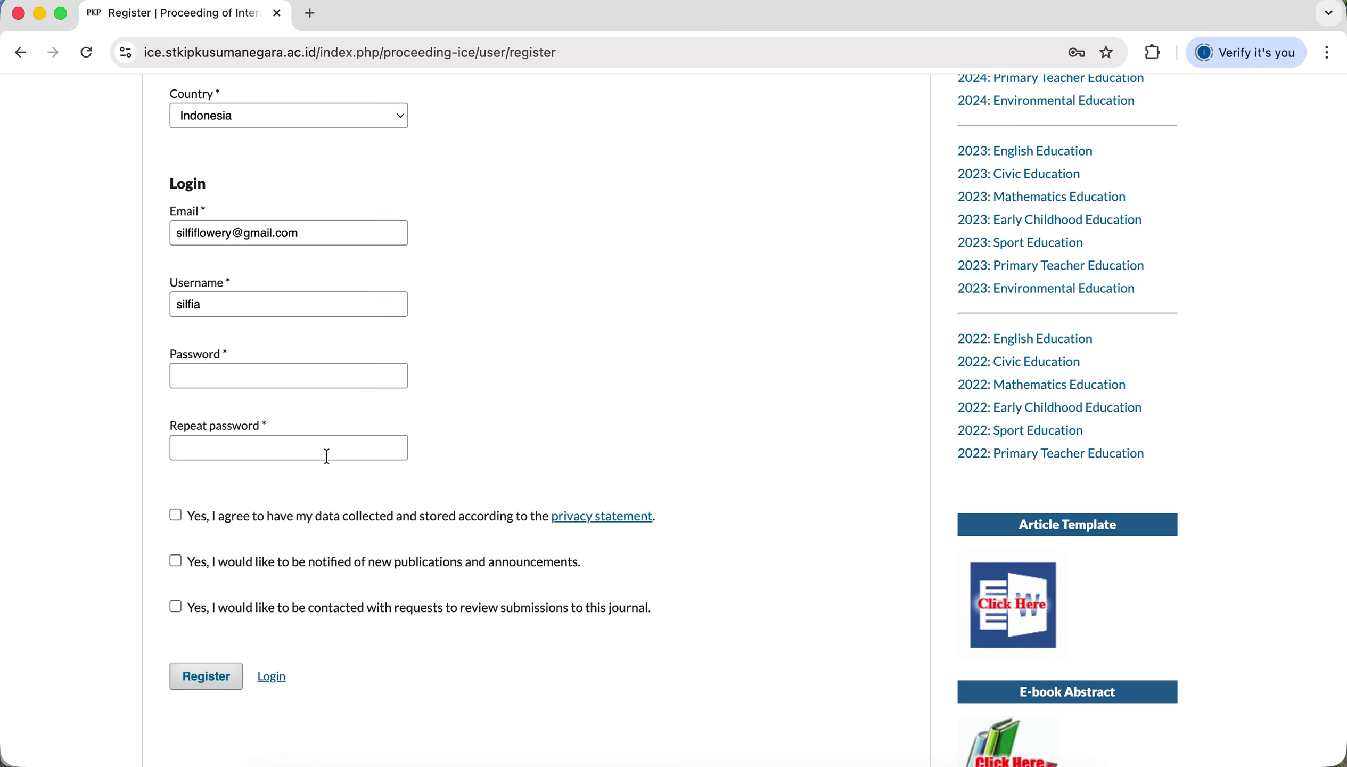
Type the account password in Password and again in Repeat password.
click(394, 376)
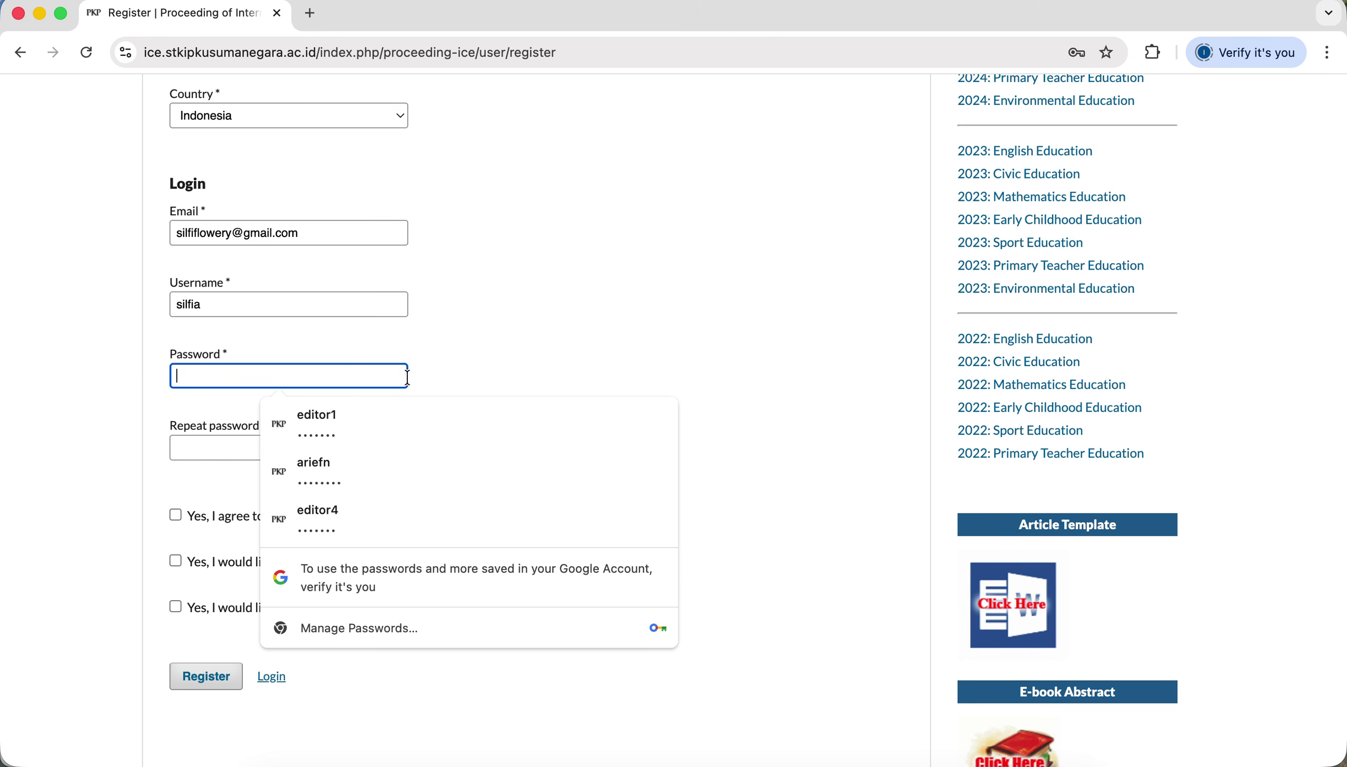
text(••••••)
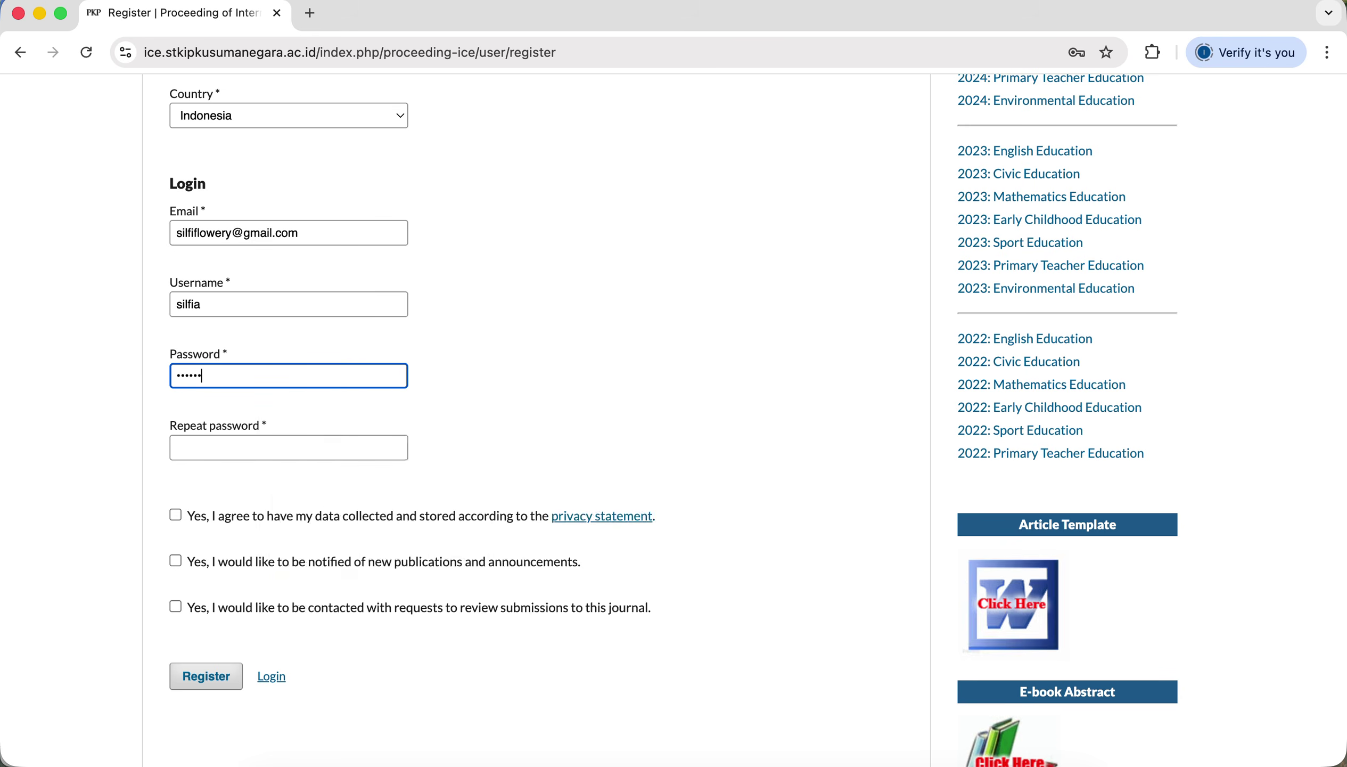
key(BackSpace)
key(BackSpace)
key(BackSpace)
key(BackSpace)
key(BackSpace)
key(BackSpace)
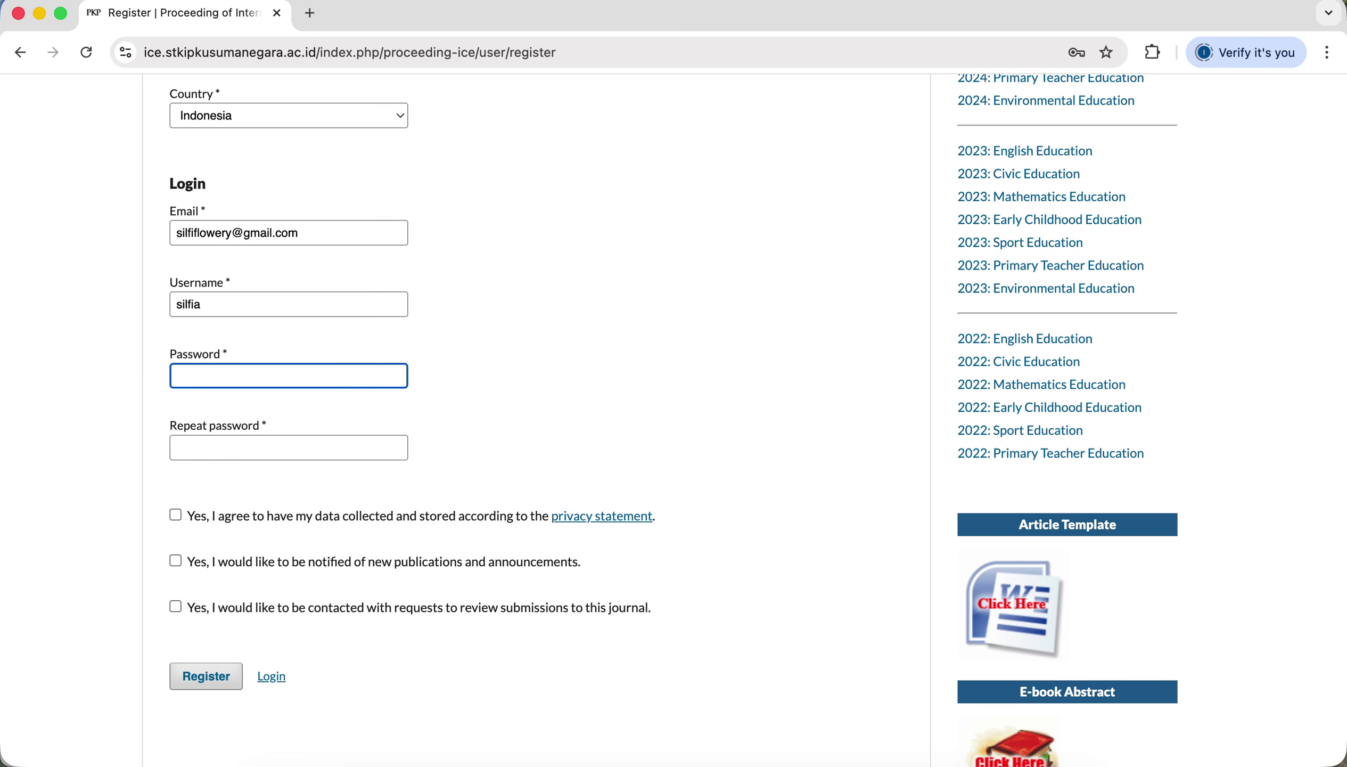
text(••••••)
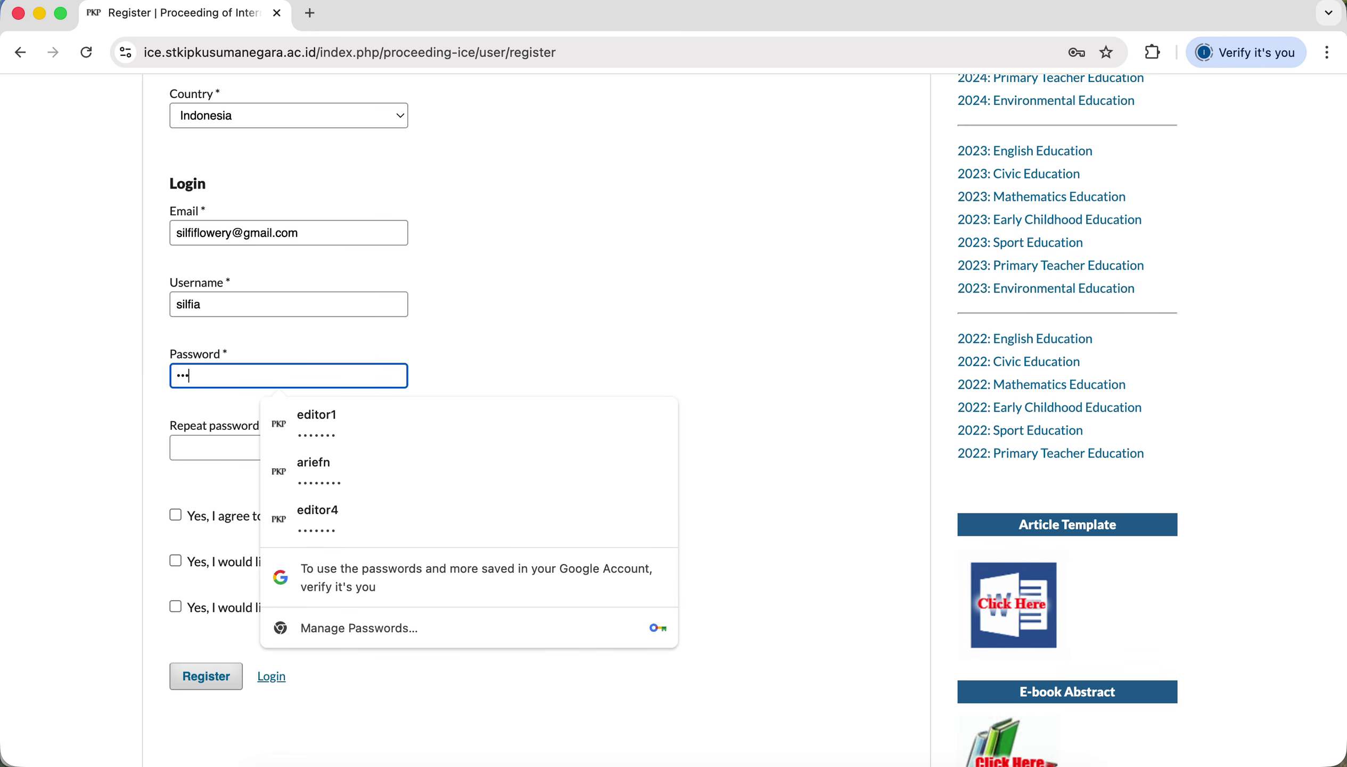
text(•••)
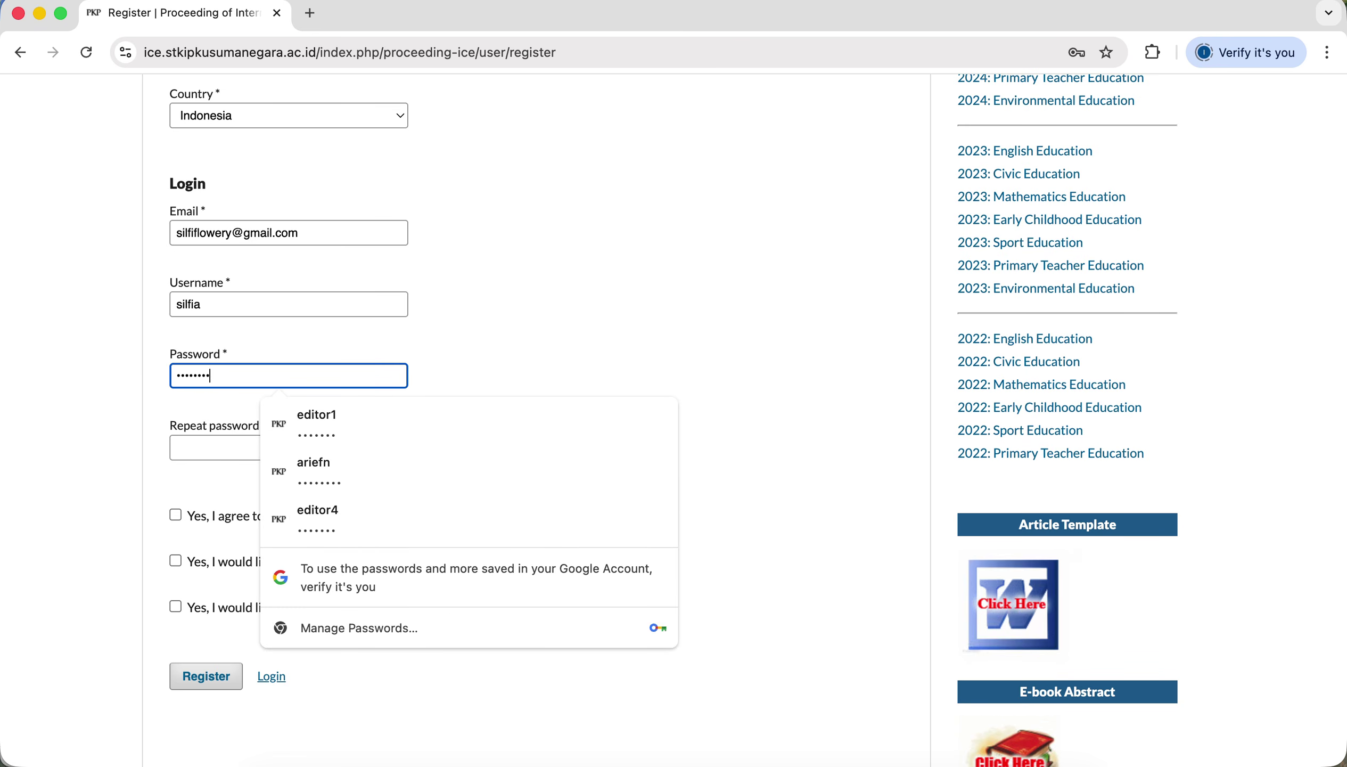
click(239, 449)
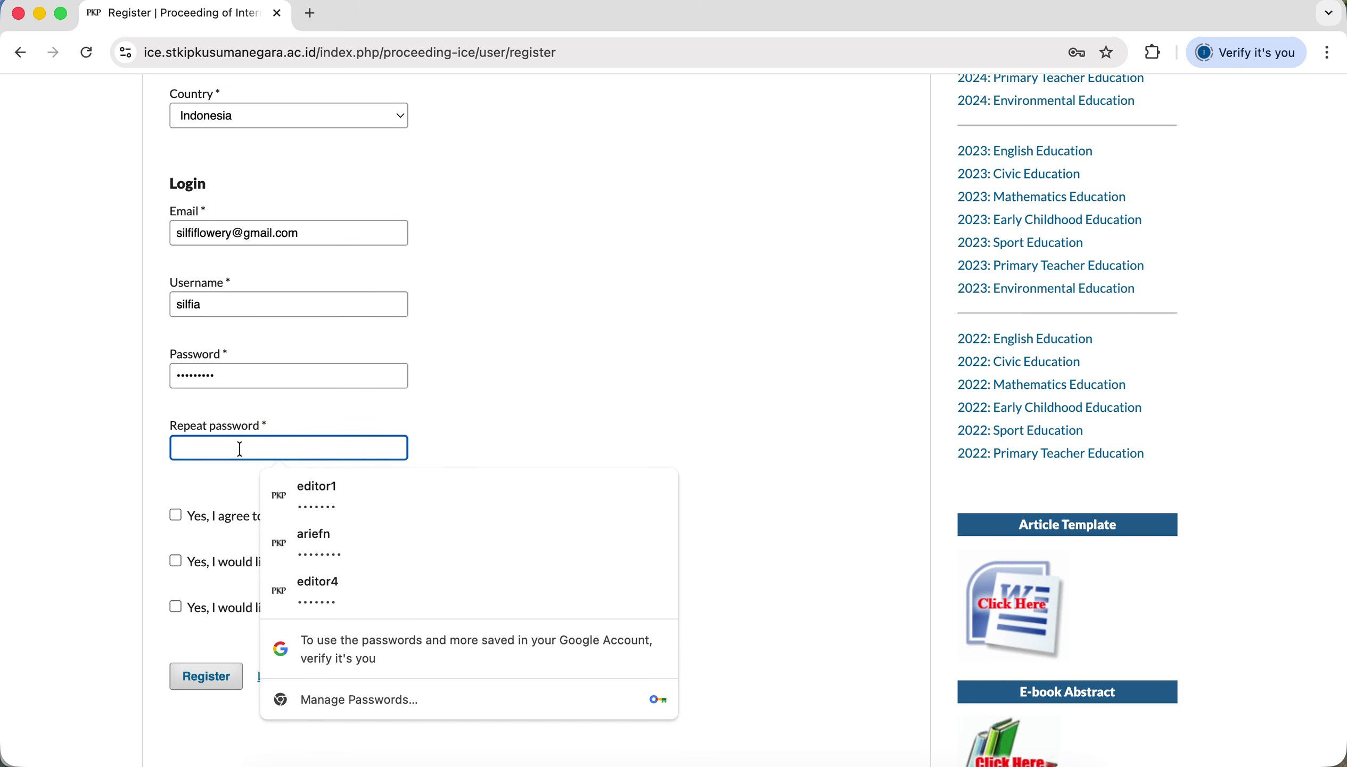
text(•••••••)
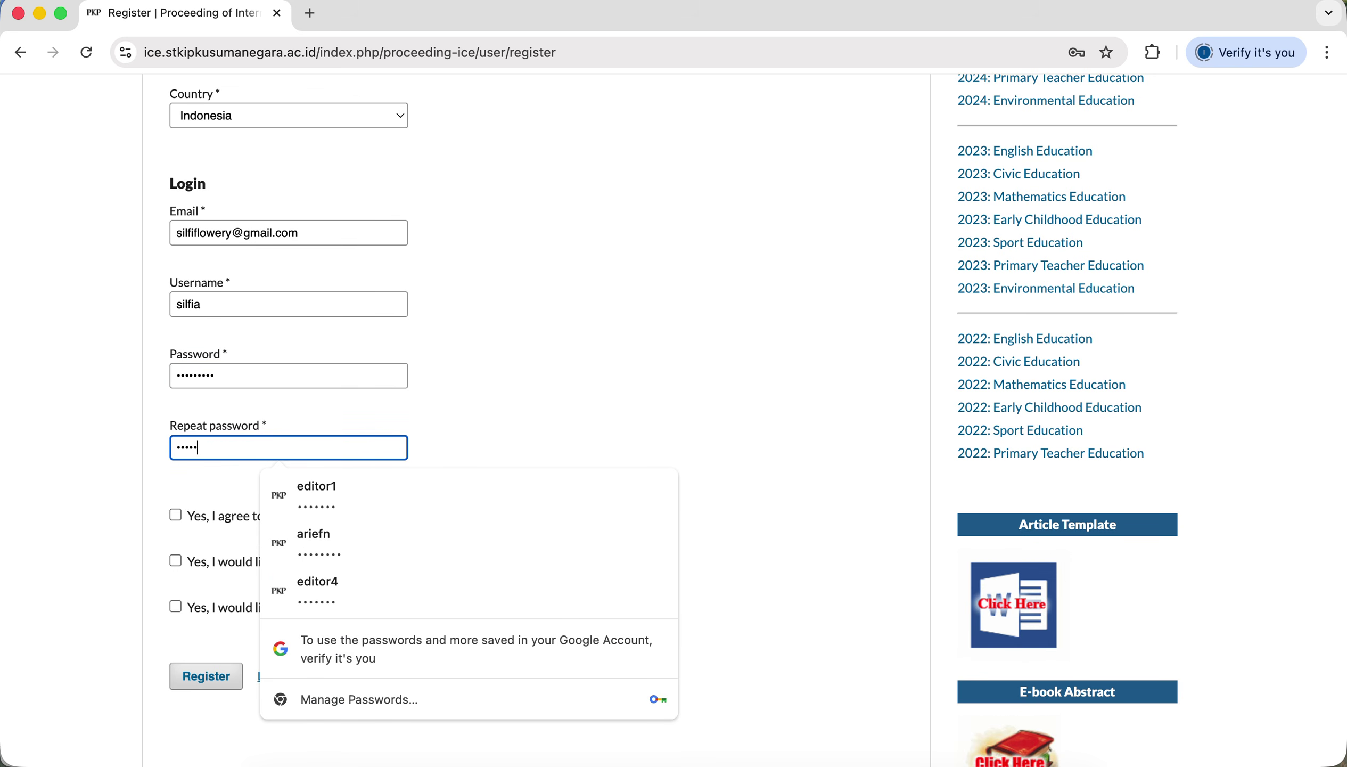
text(••)
click(585, 406)
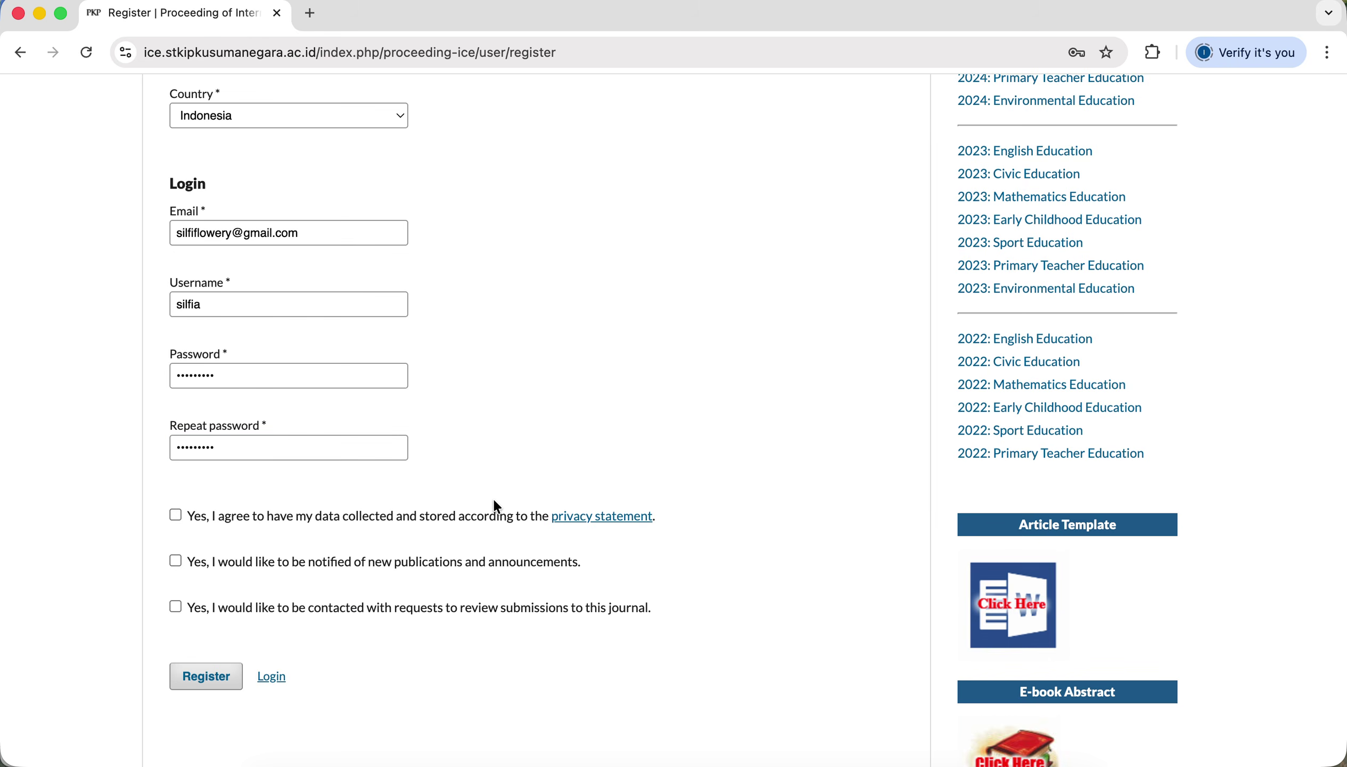
scroll(498, 506, down, 1)
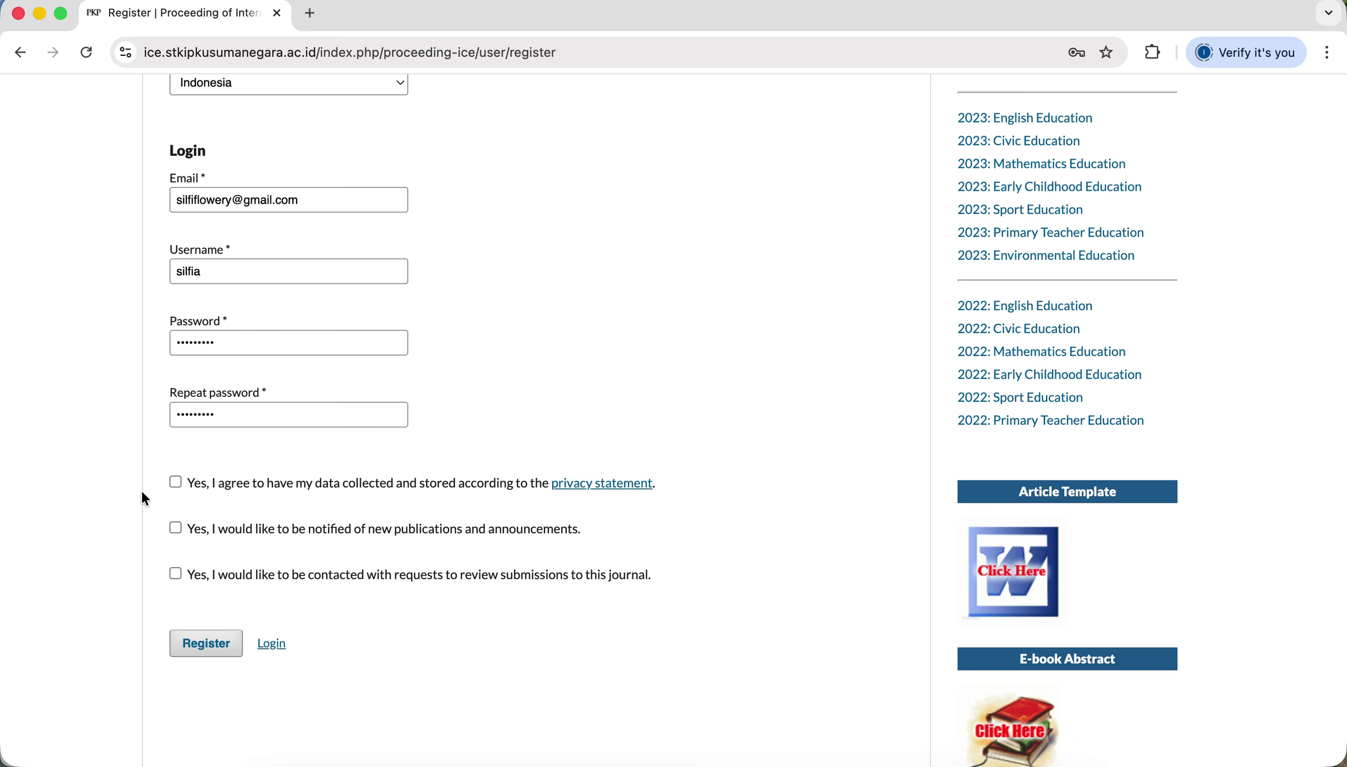
Tick the data-collection, notification and review-request consent boxes, then submit the registration.
click(176, 483)
click(176, 527)
click(175, 574)
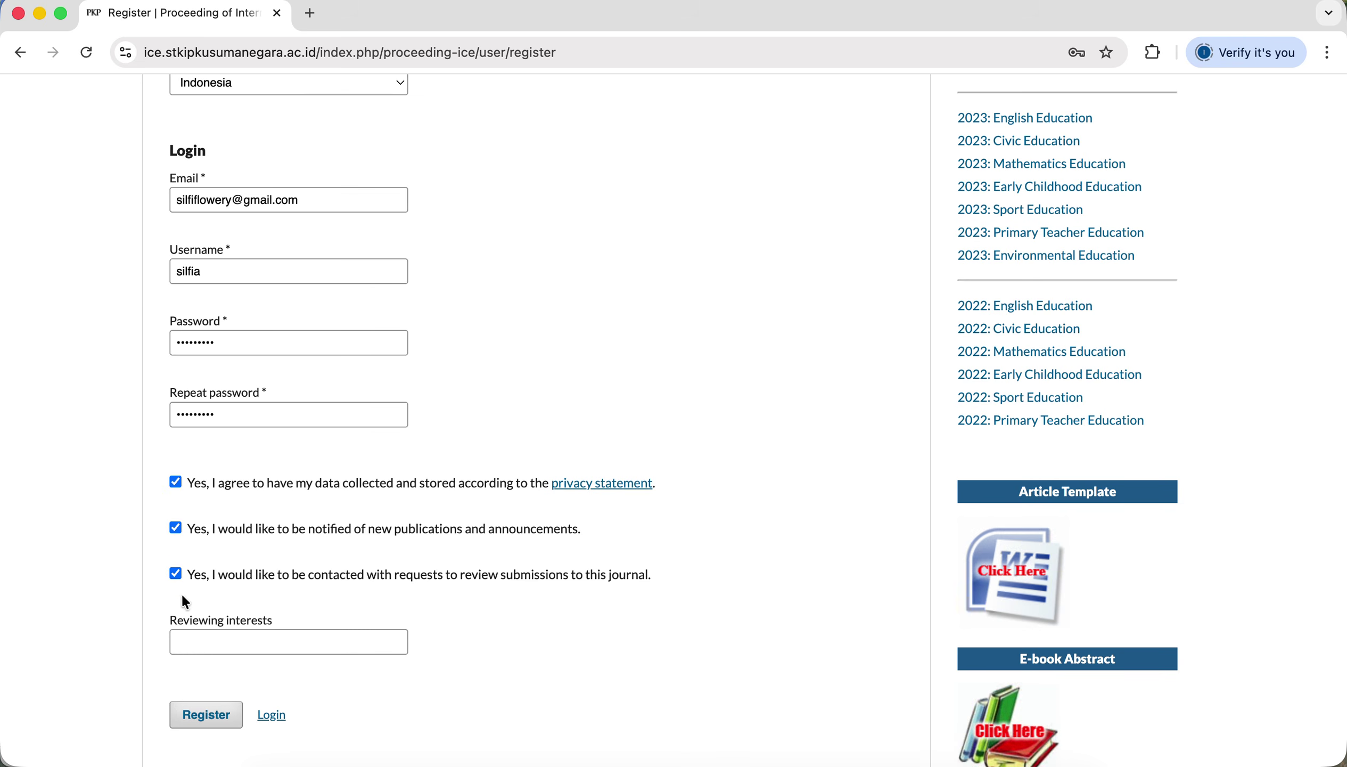
scroll(198, 683, down, 1)
scroll(198, 684, up, 5)
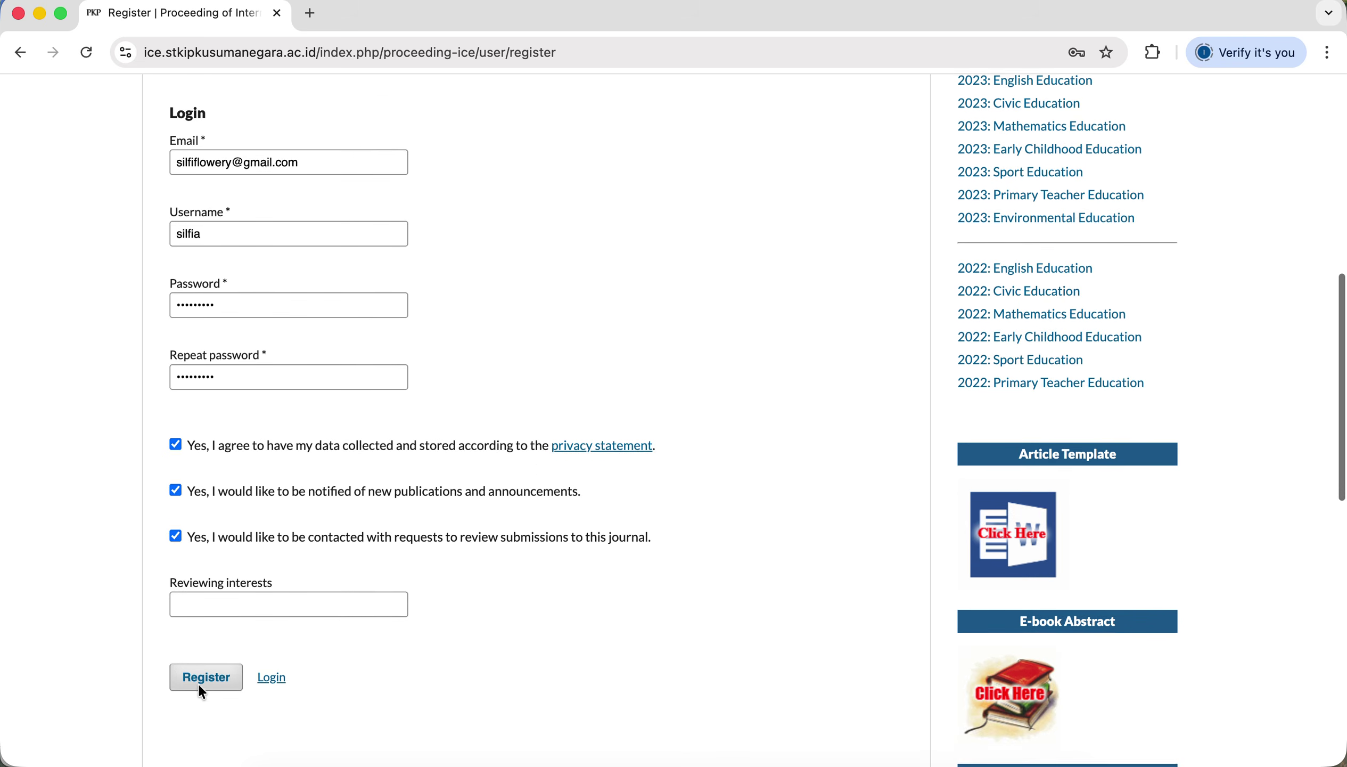
scroll(201, 693, up, 6)
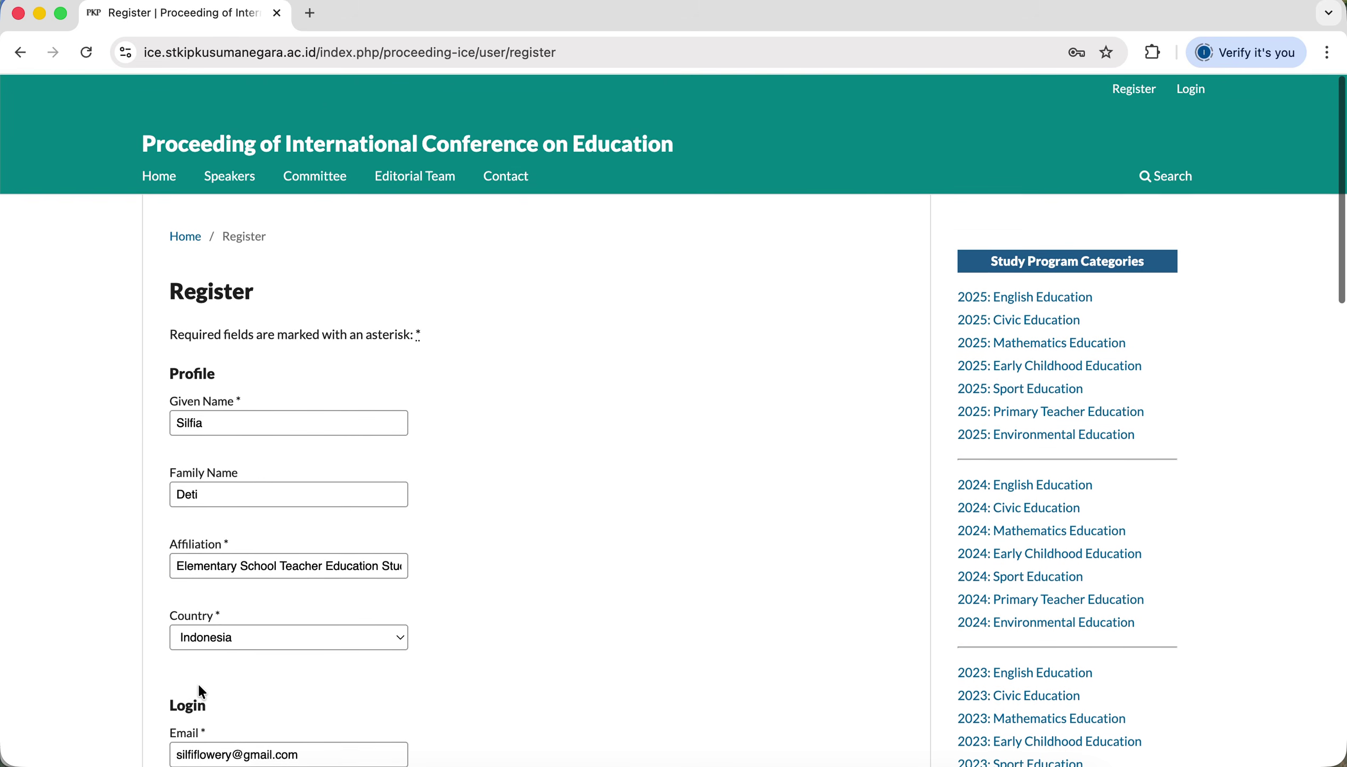
scroll(198, 689, down, 2)
scroll(201, 691, down, 5)
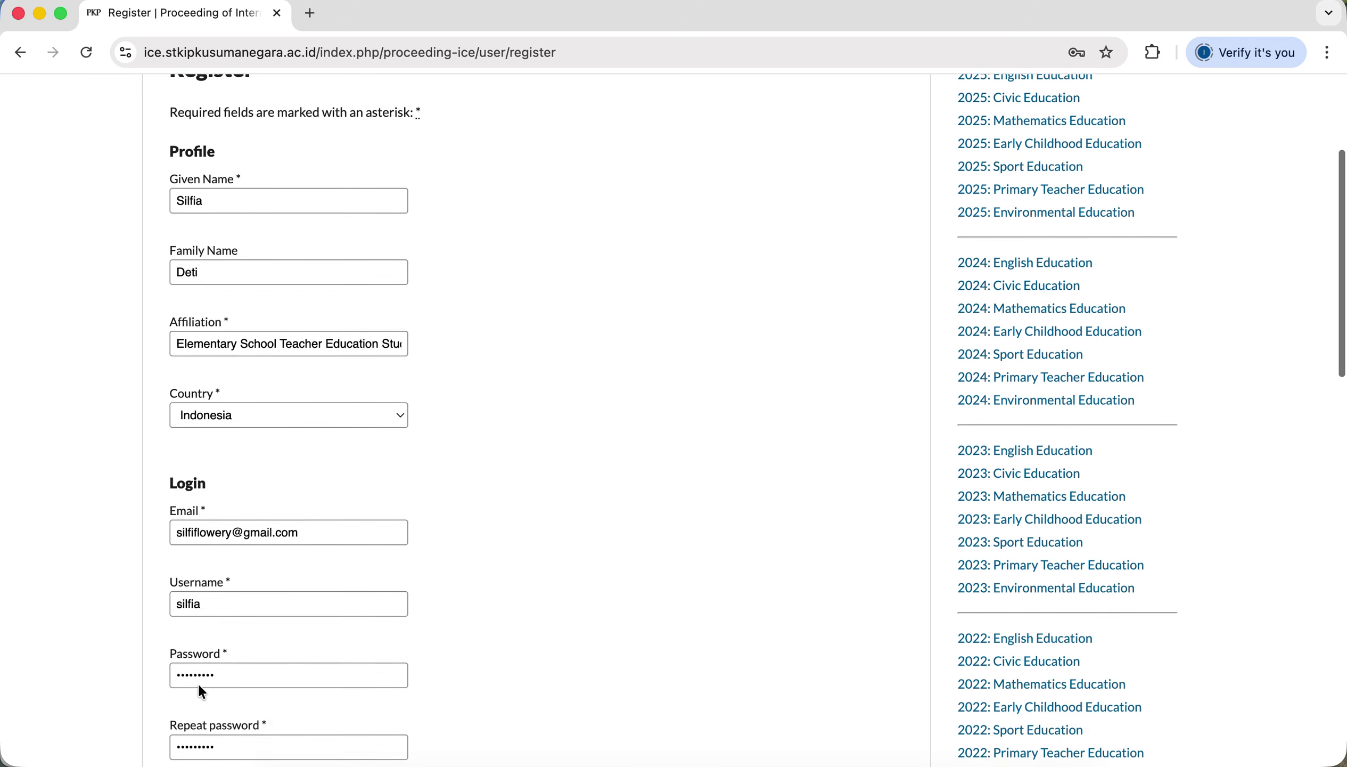
scroll(201, 693, down, 4)
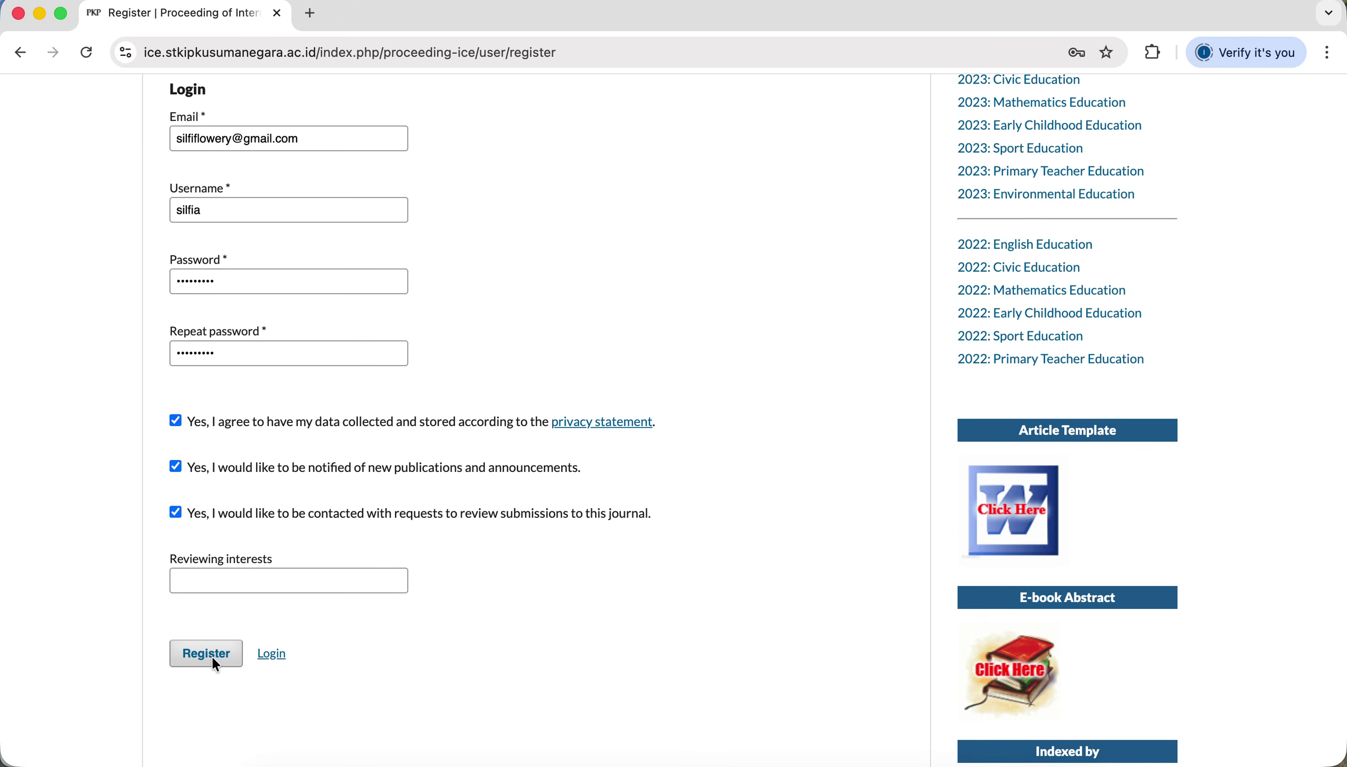
click(215, 662)
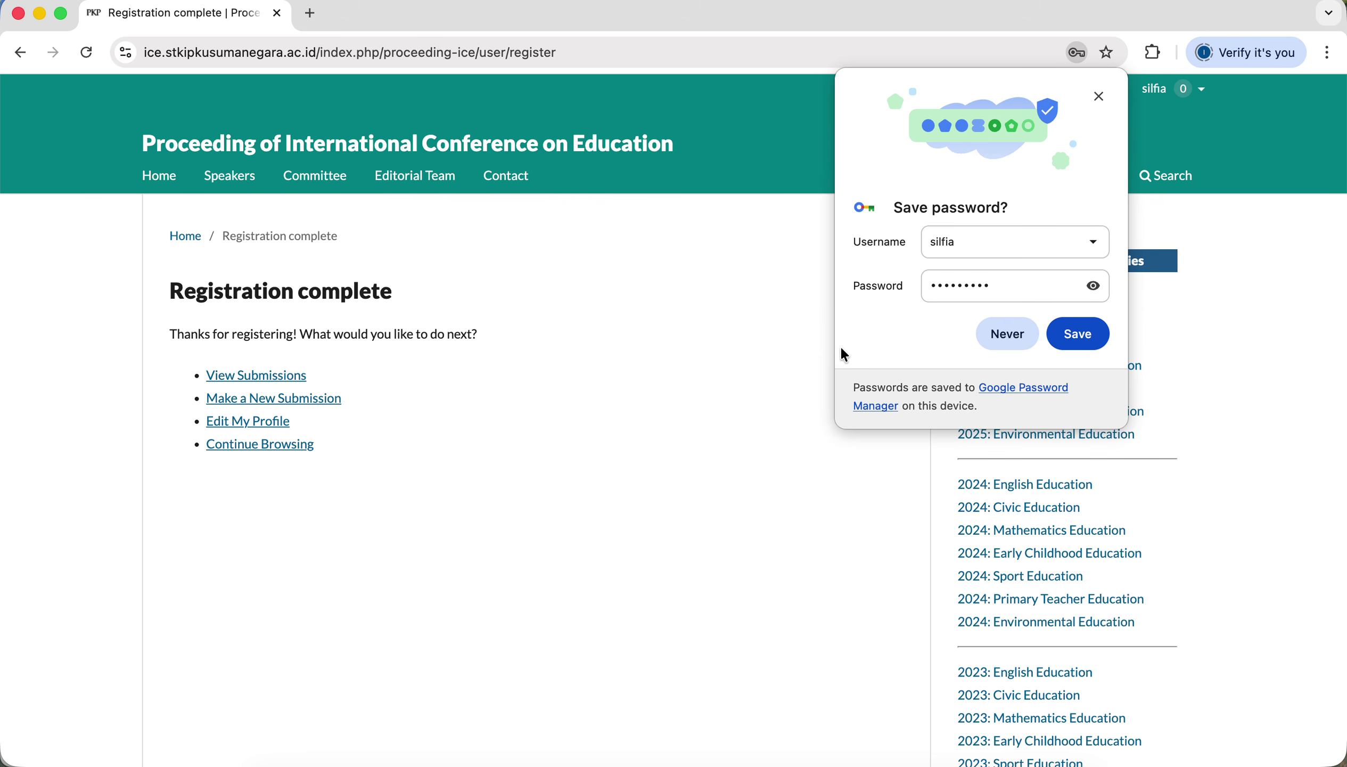
Accept Chrome's offer to save the new account password.
click(1091, 347)
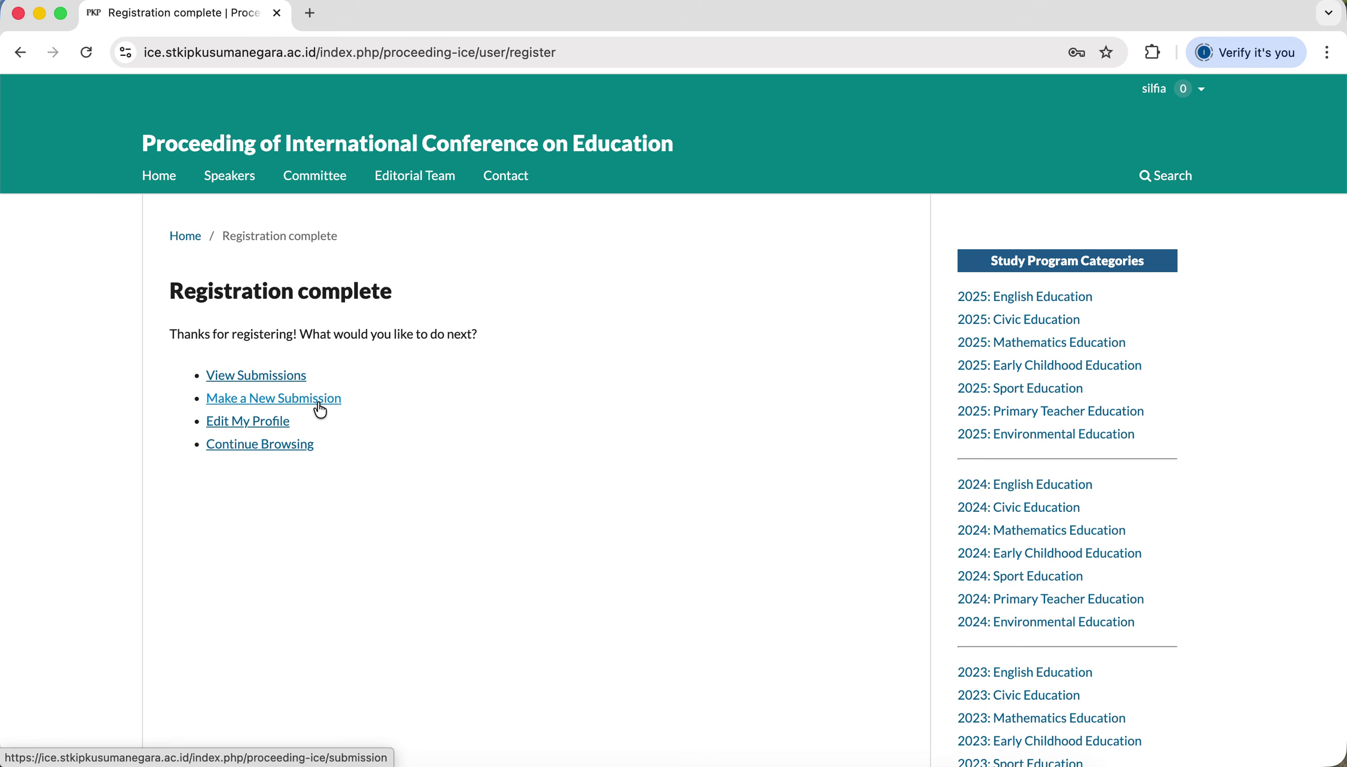
Begin a new submission and choose English as the submission language.
click(317, 402)
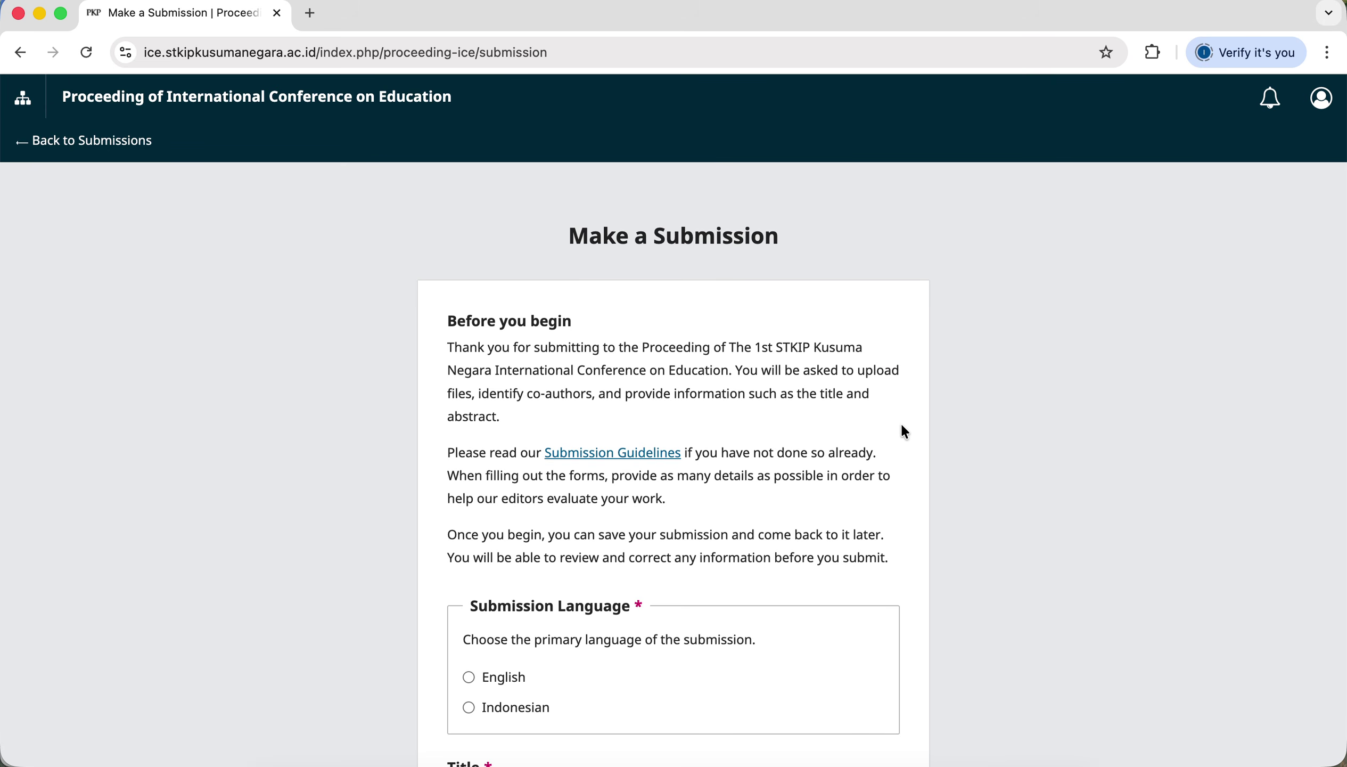
scroll(902, 425, down, 3)
scroll(902, 426, down, 3)
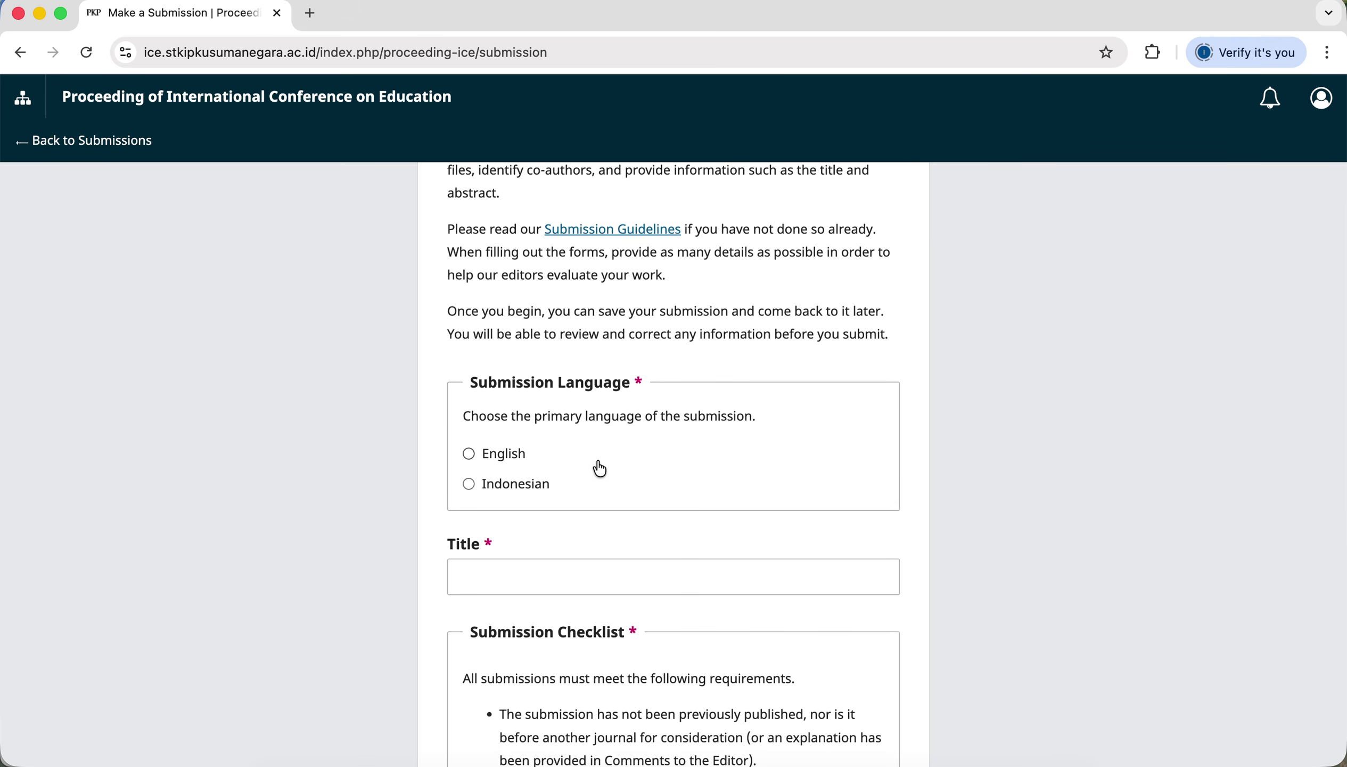
click(468, 454)
scroll(708, 548, down, 3)
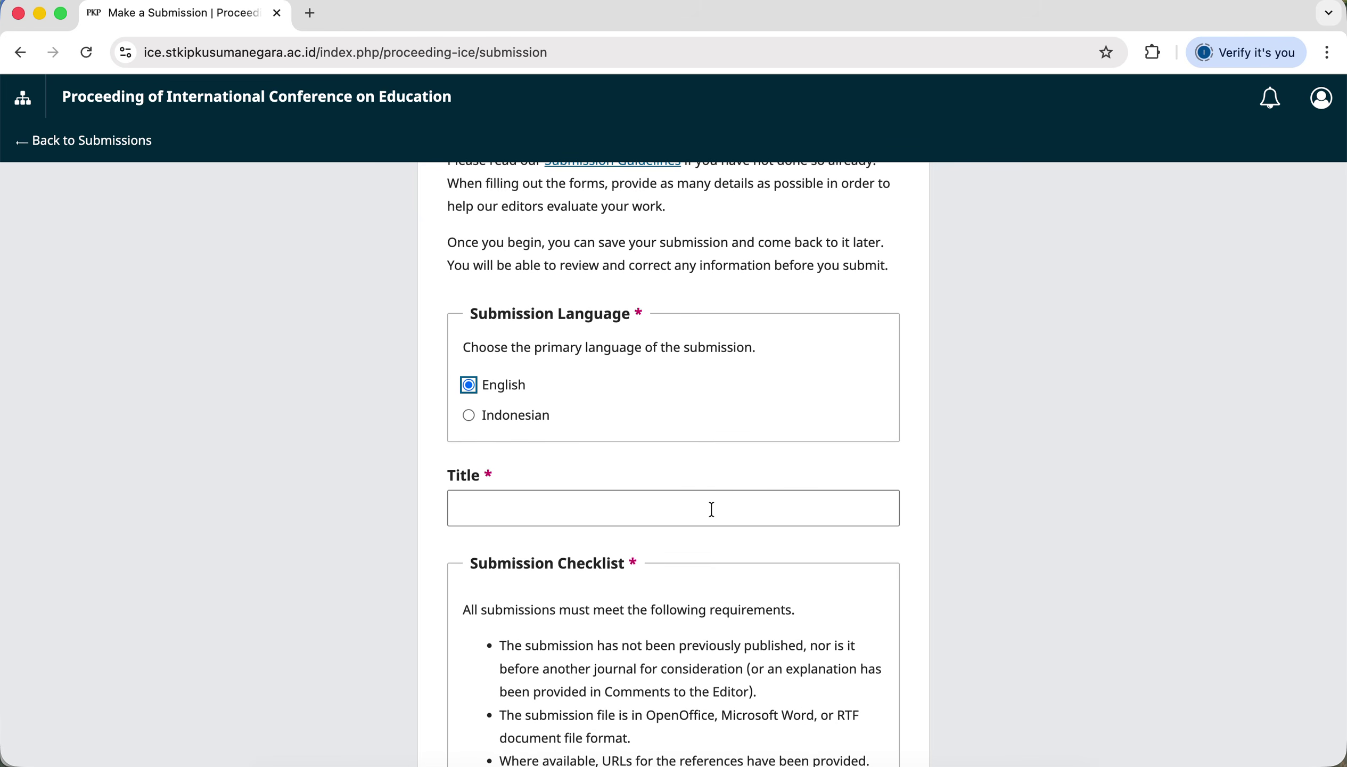
click(711, 509)
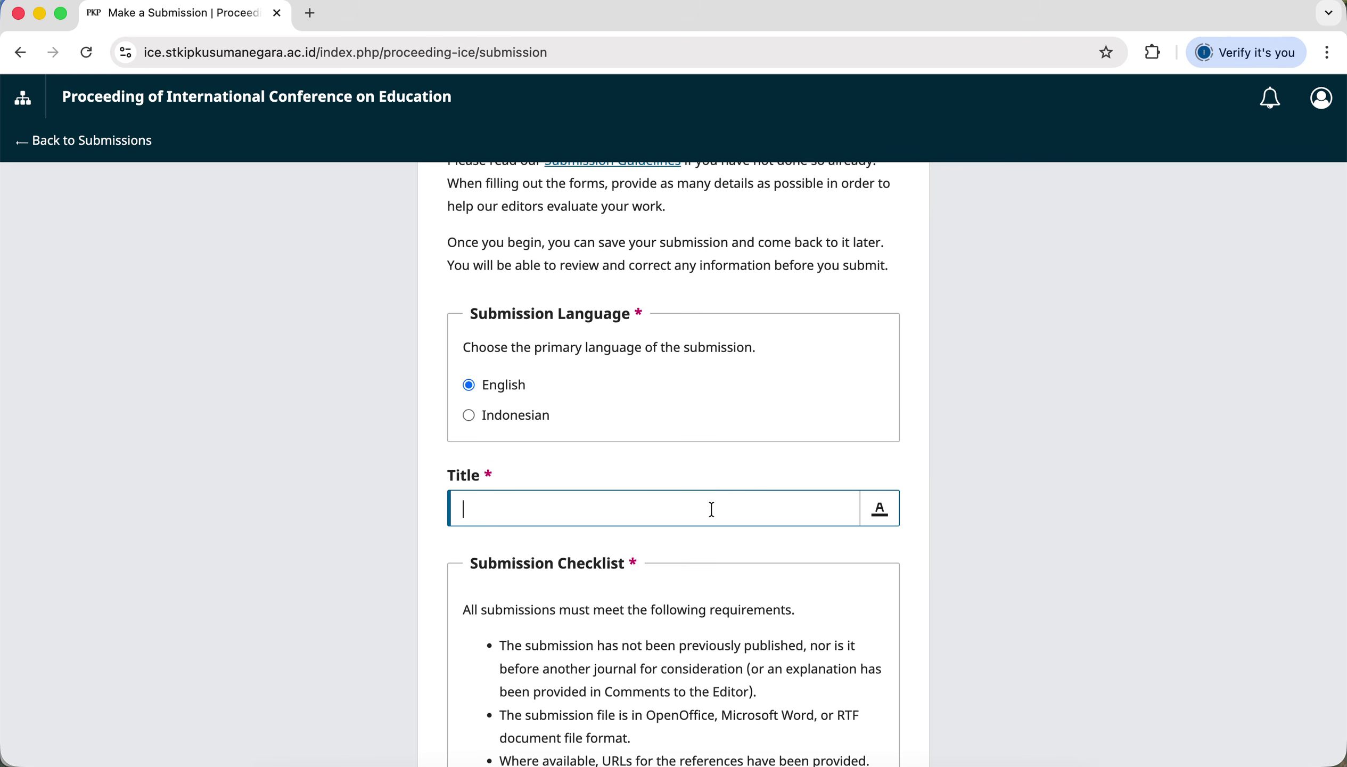
Paste the article title 'Application of the Traditional Dakon Game in Second Grade…' from Word into Title.
key(ctrl+Up)
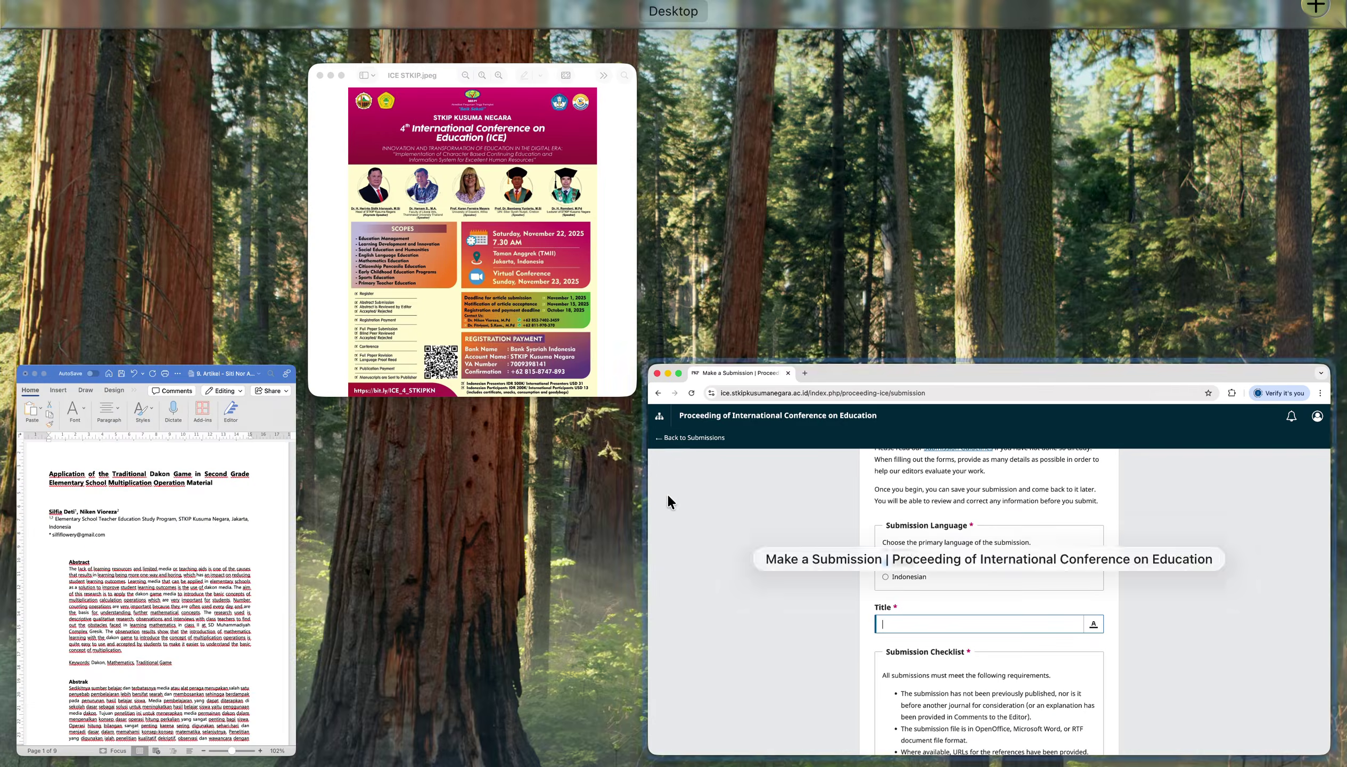
click(149, 580)
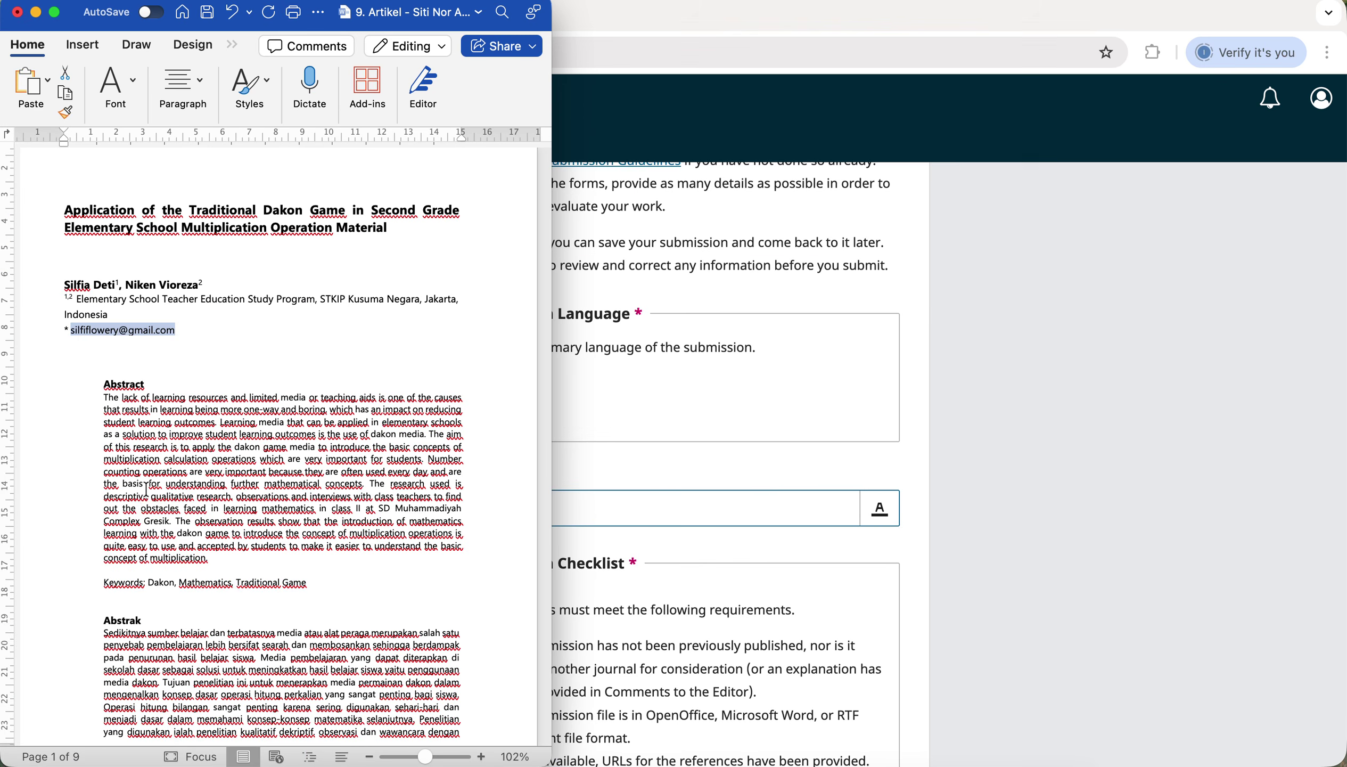
drag(393, 231, 64, 215)
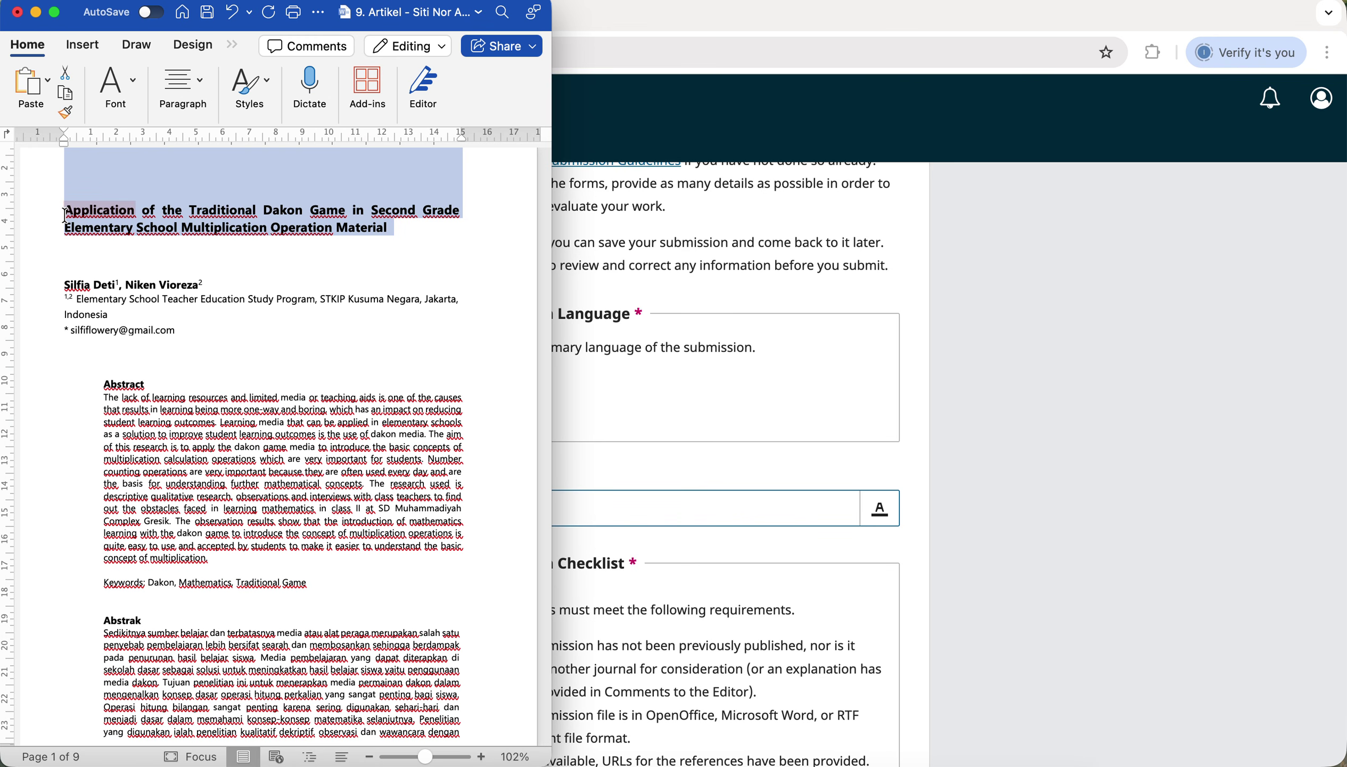
right_click(144, 213)
click(176, 247)
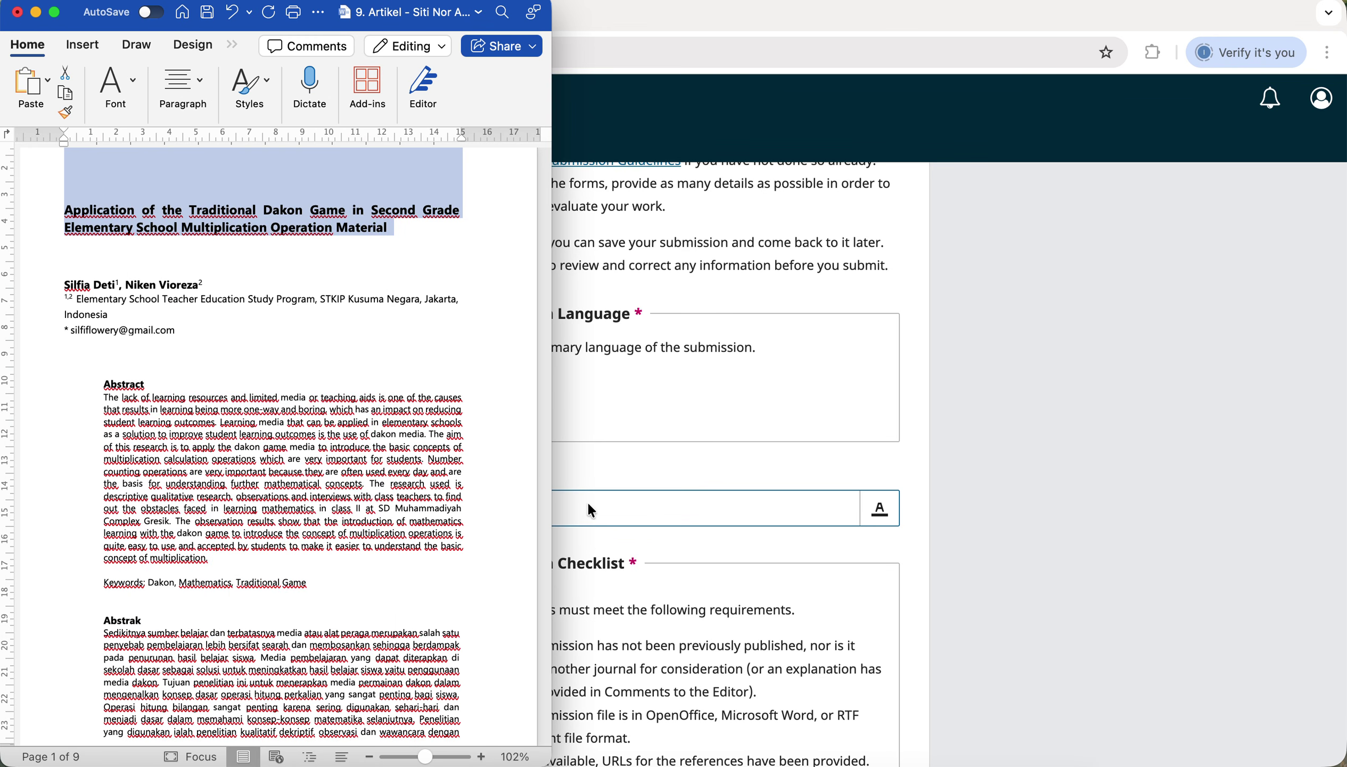
click(603, 507)
key(super+v)
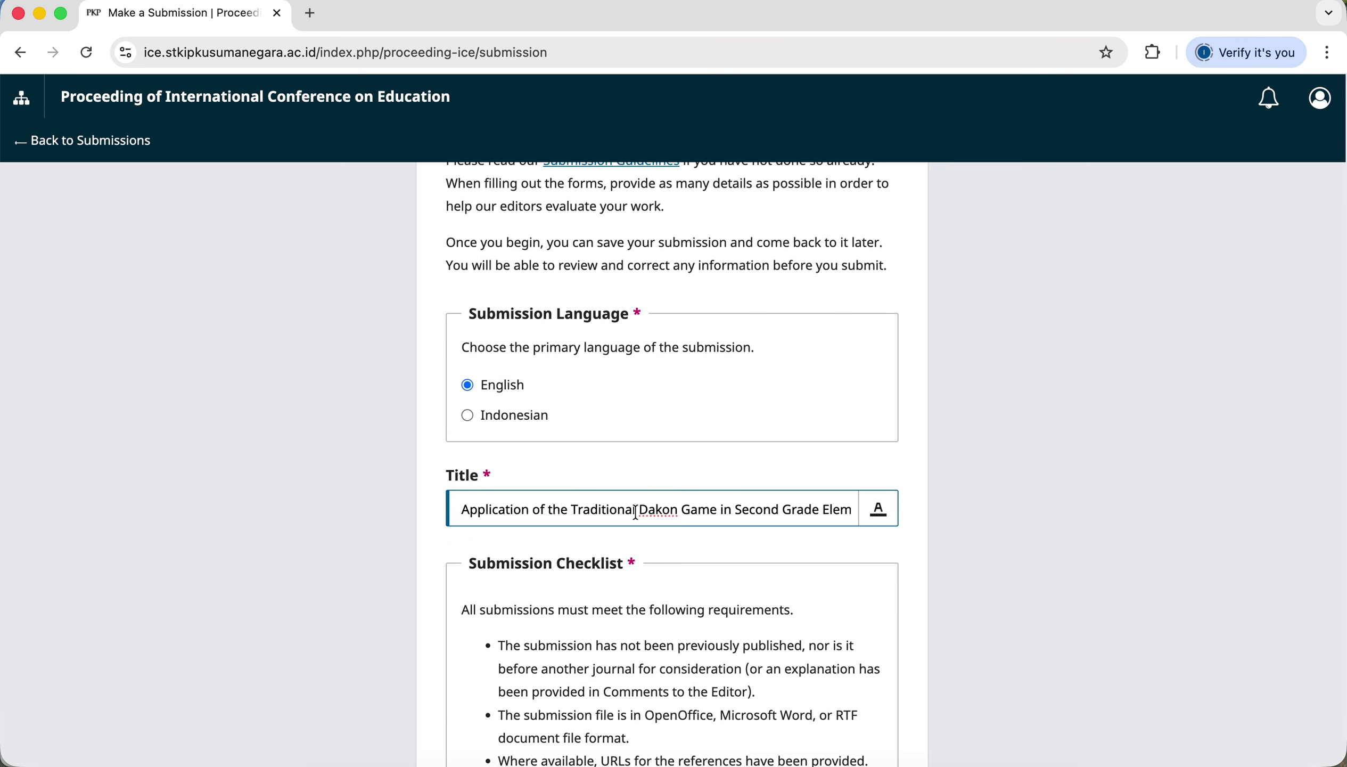
Tick the submission requirements and privacy consent boxes, then begin submission 1291.
scroll(636, 512, down, 2)
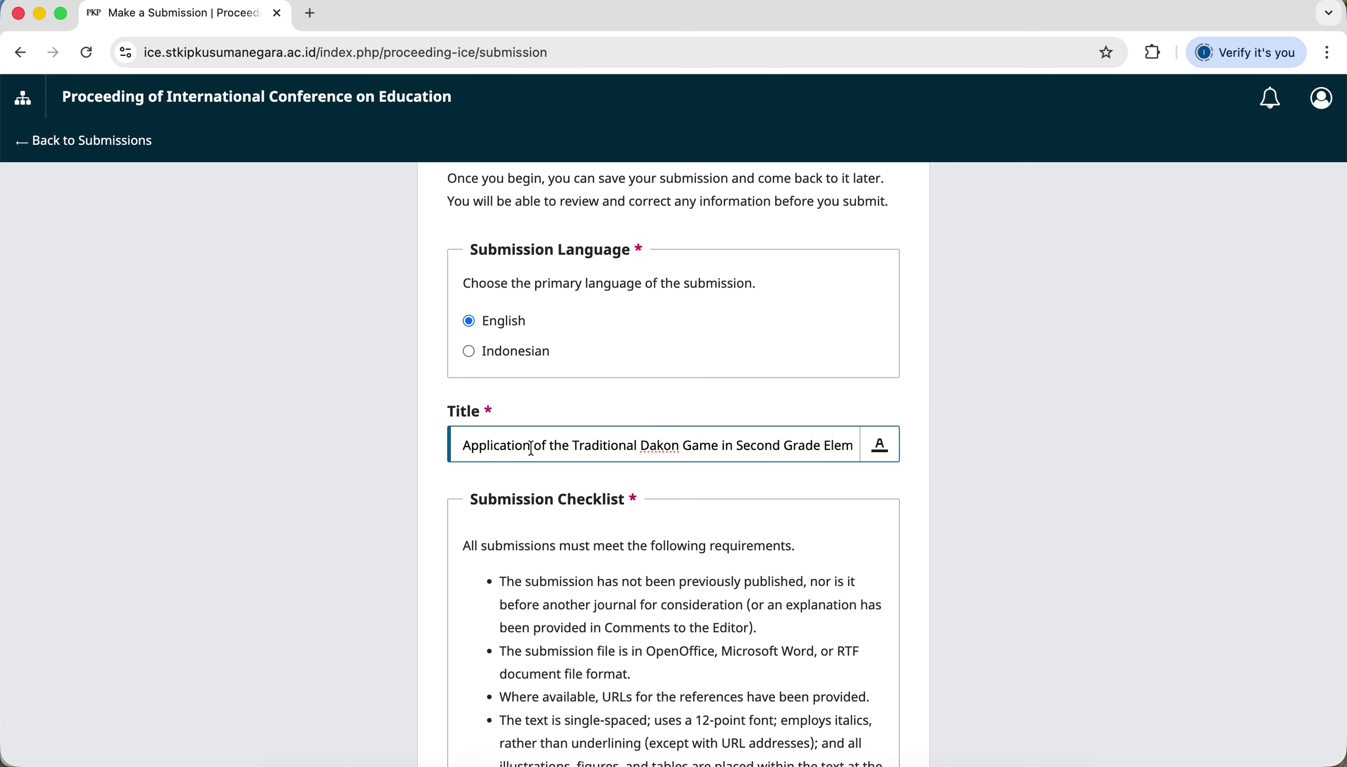
click(574, 445)
scroll(573, 445, down, 5)
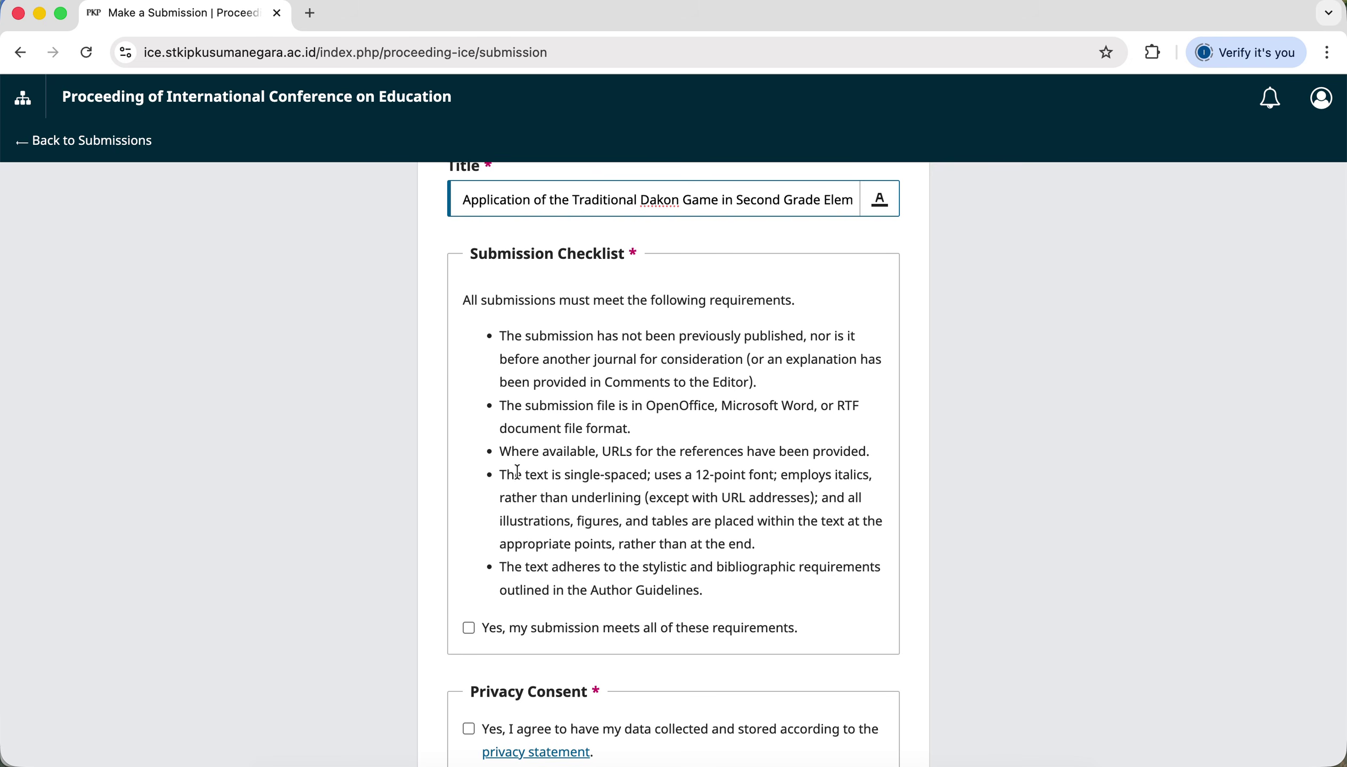
click(468, 627)
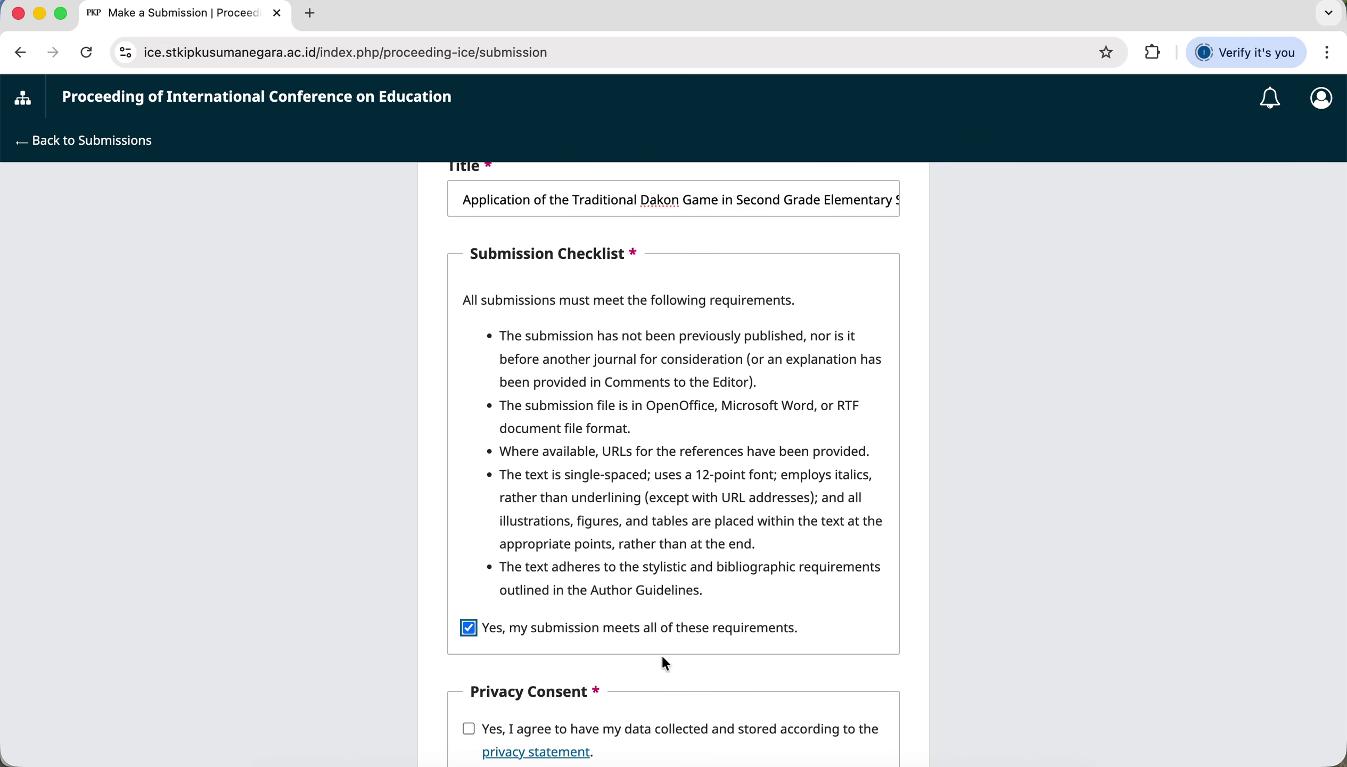
scroll(663, 663, down, 3)
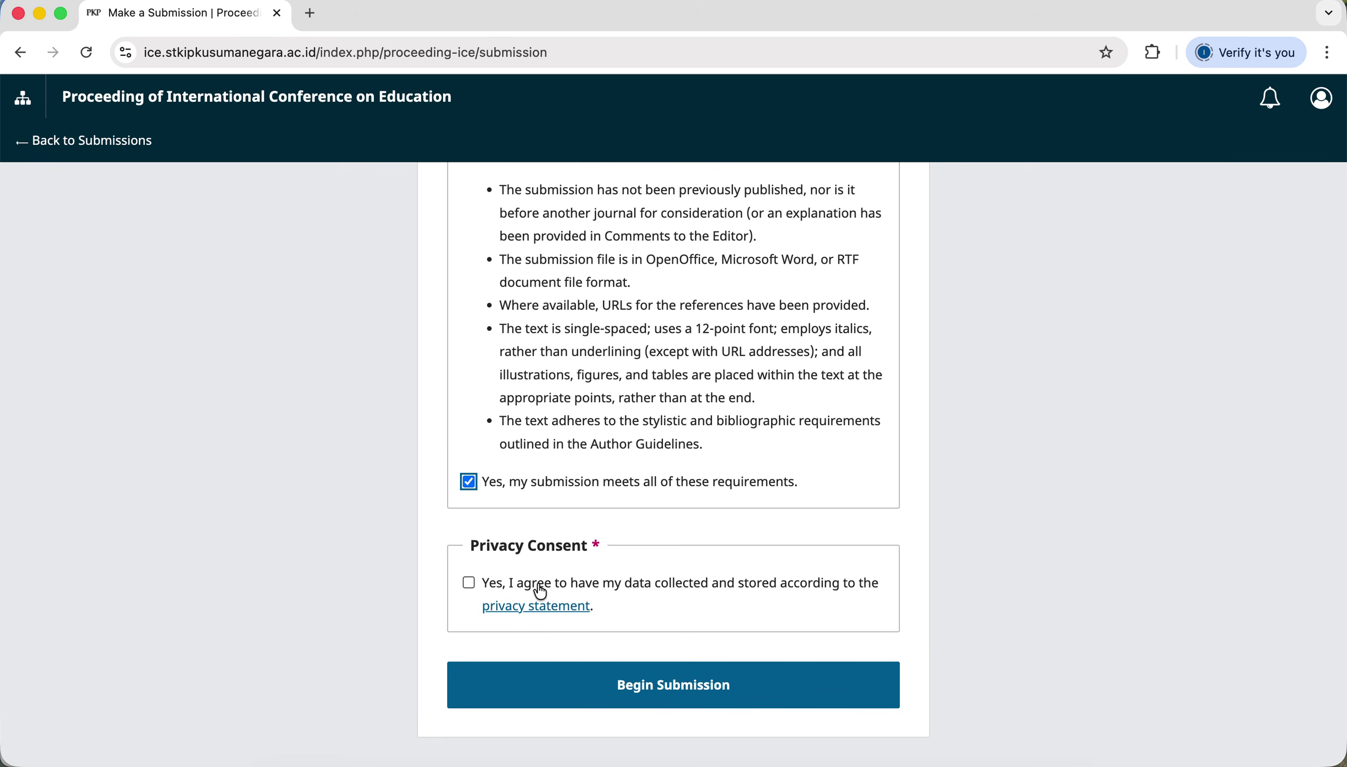
click(469, 584)
click(684, 697)
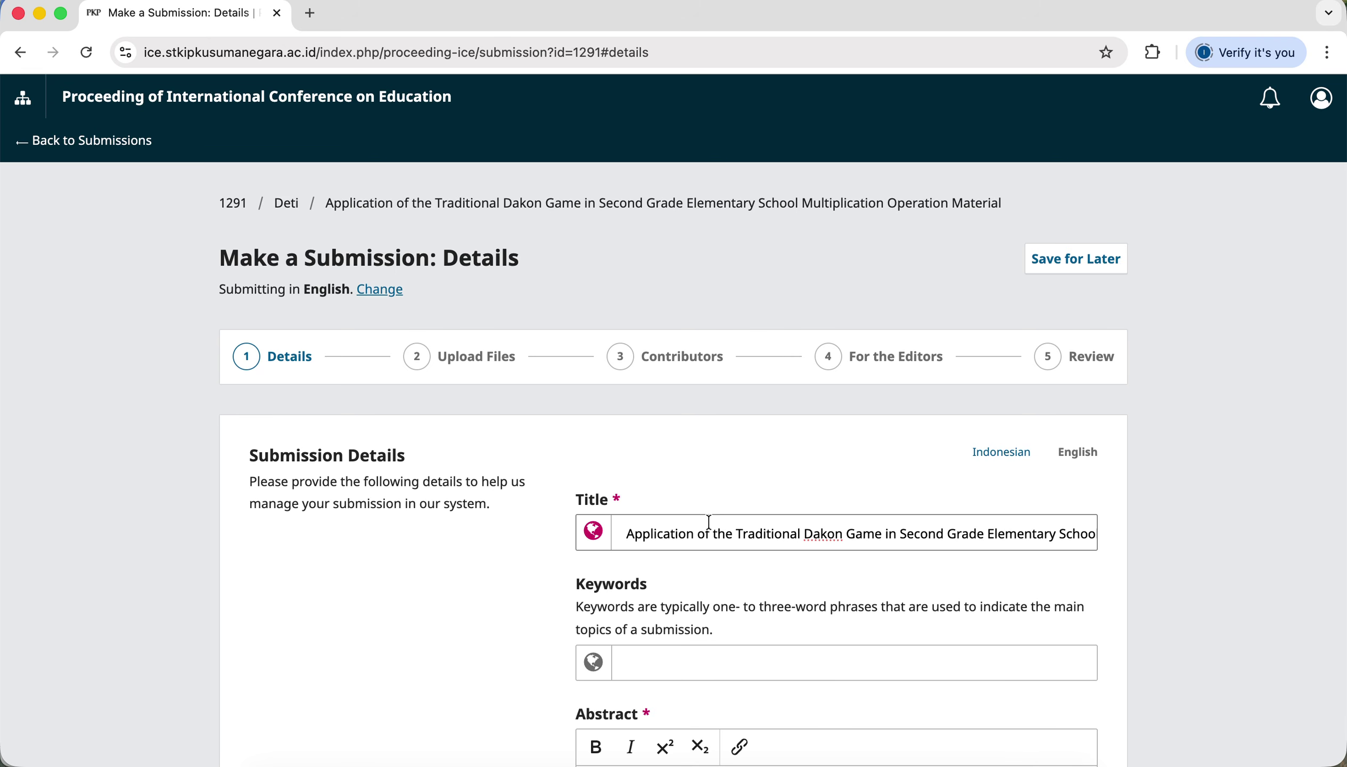
Check the Title and Keywords fields, then bring the Word manuscript forward via Mission Control.
scroll(710, 522, down, 2)
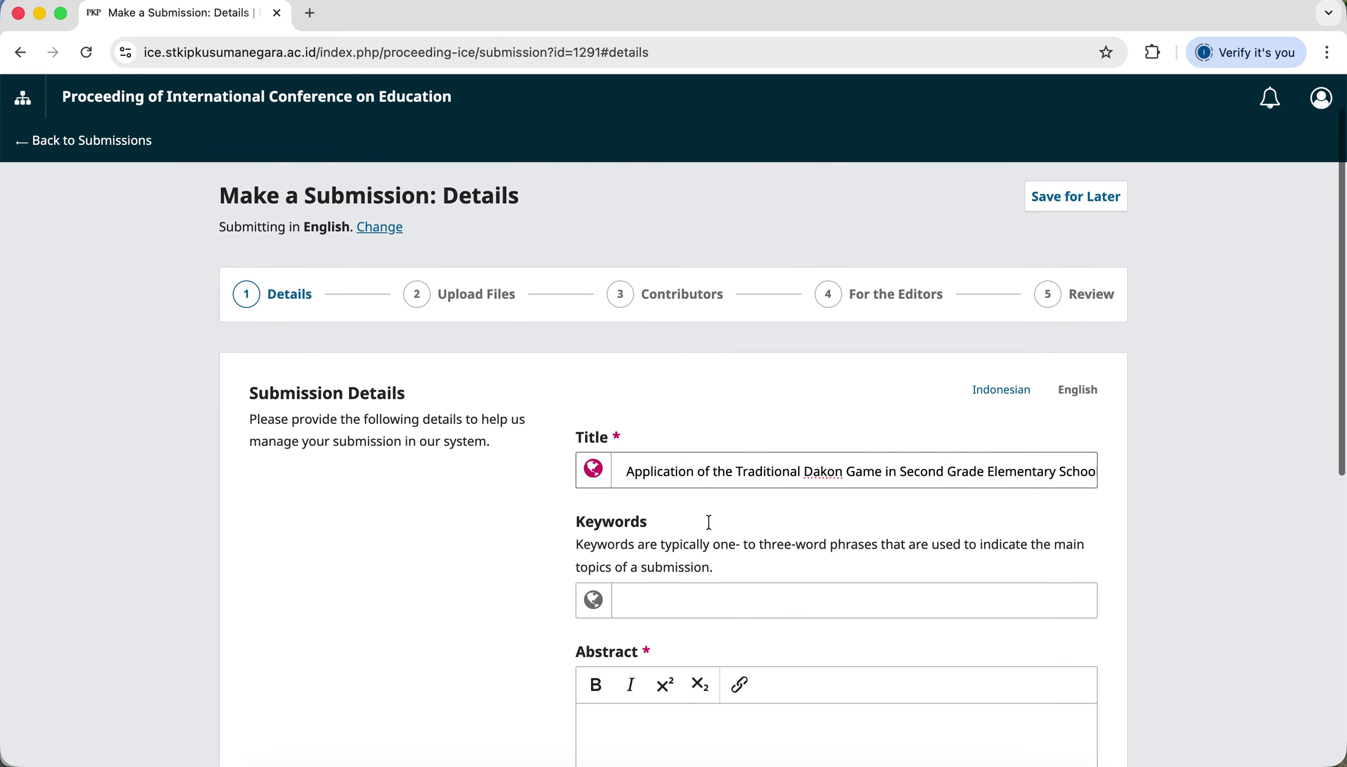
scroll(709, 521, down, 5)
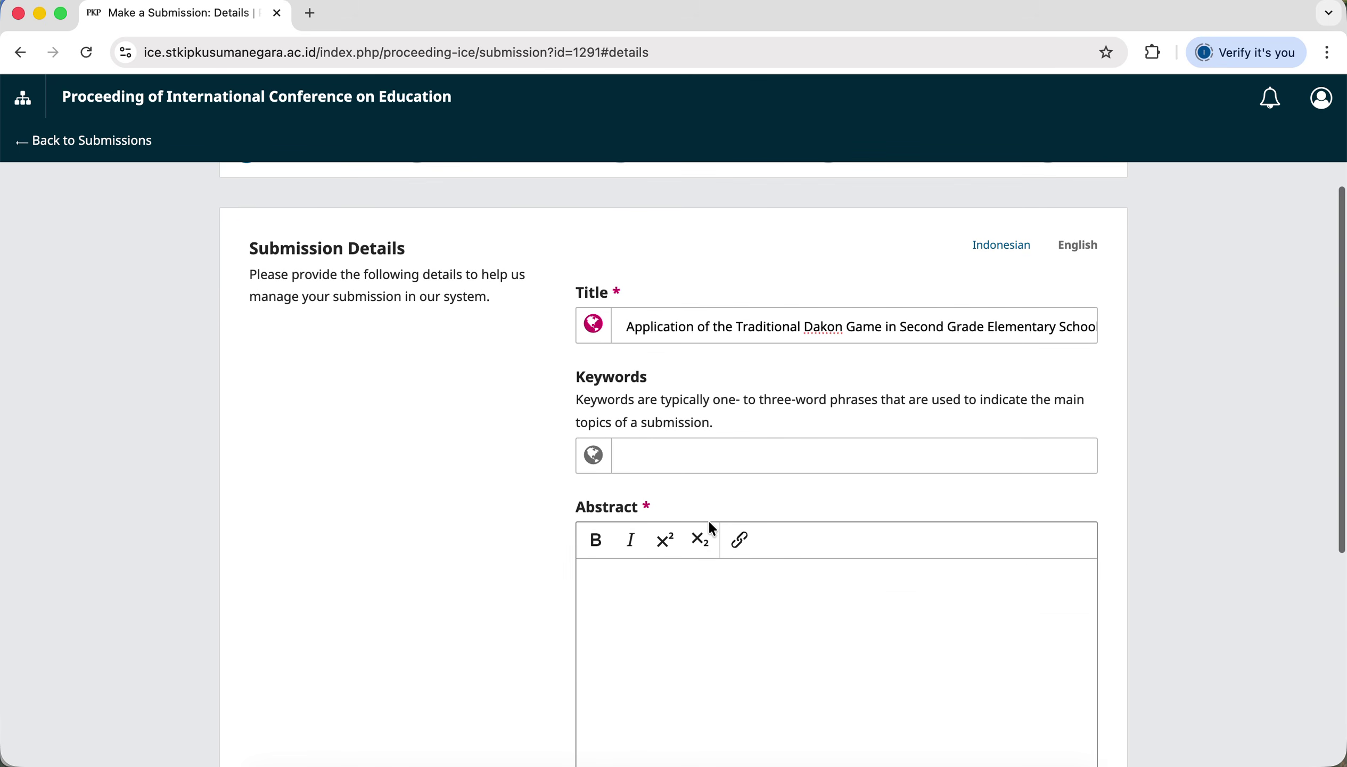
click(780, 327)
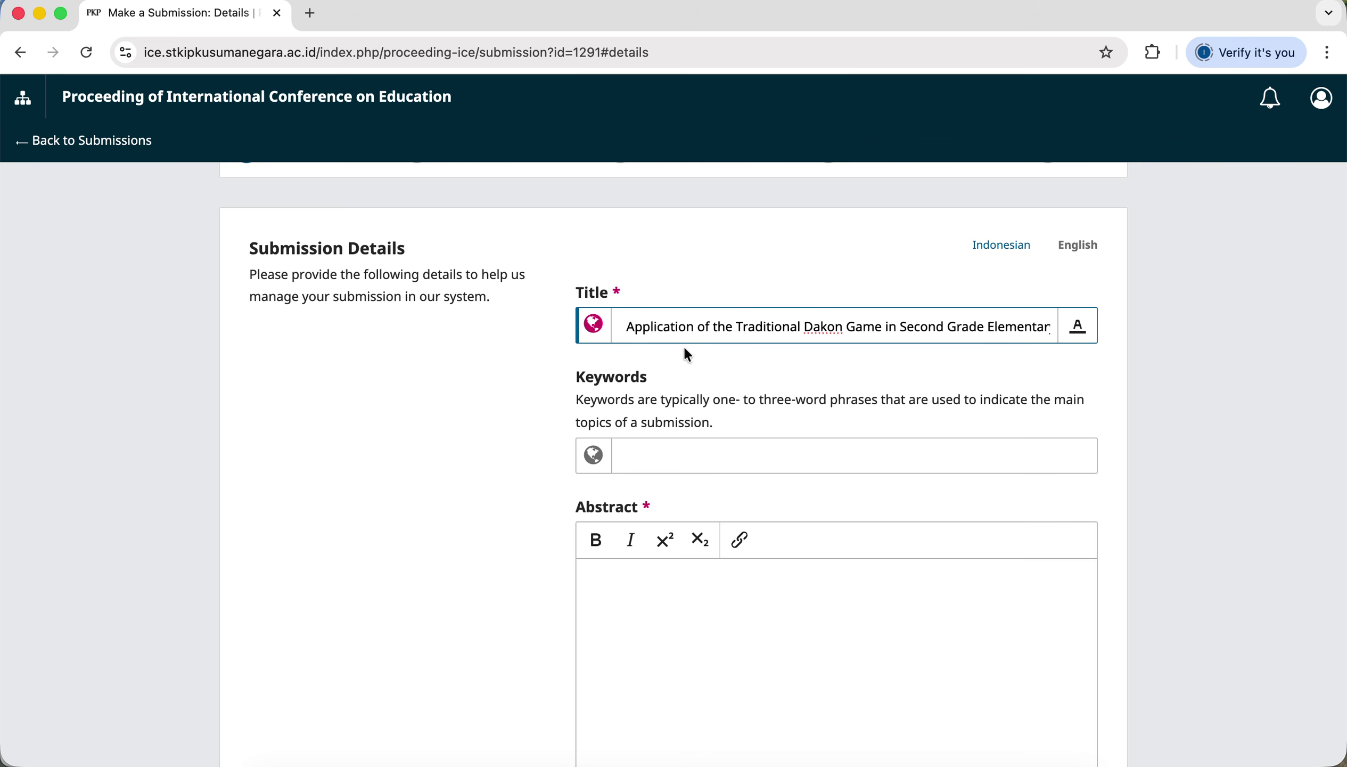
click(633, 377)
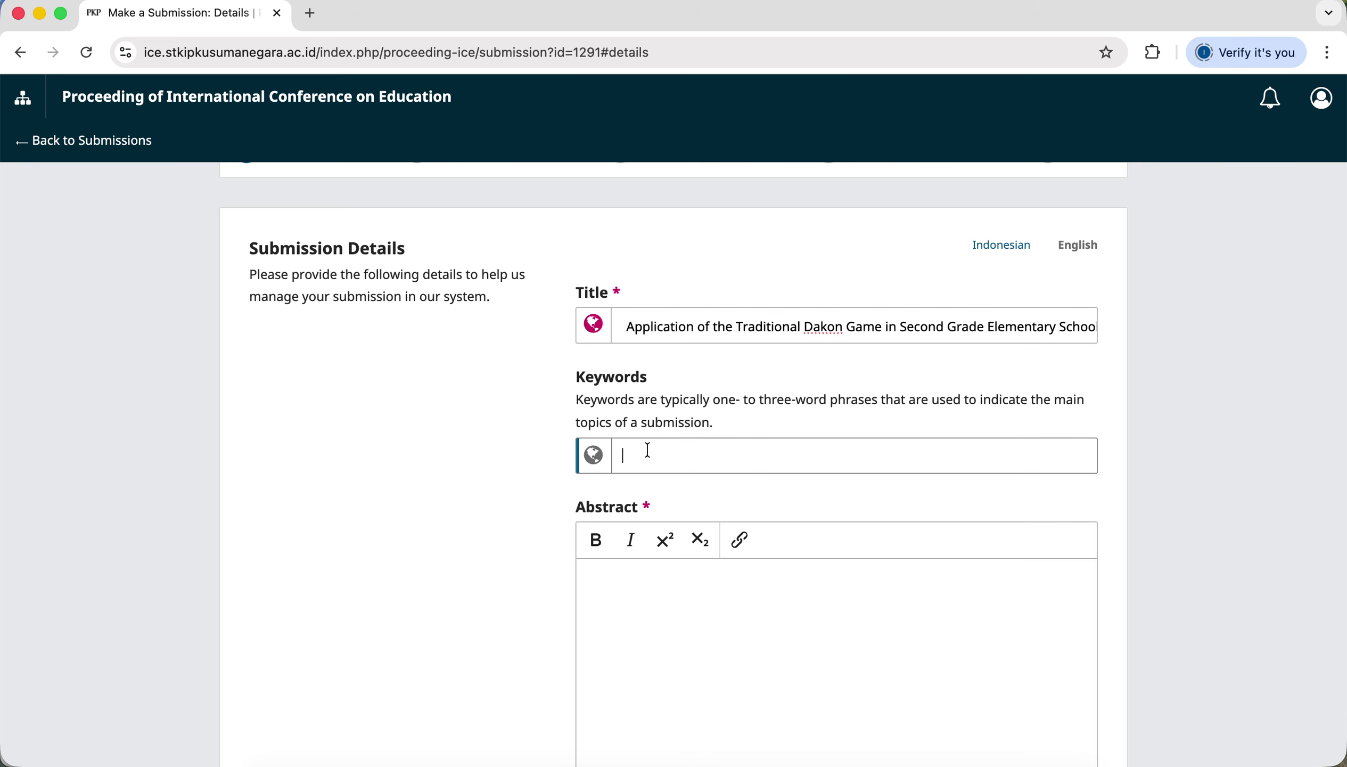
key(ctrl+Up)
click(132, 530)
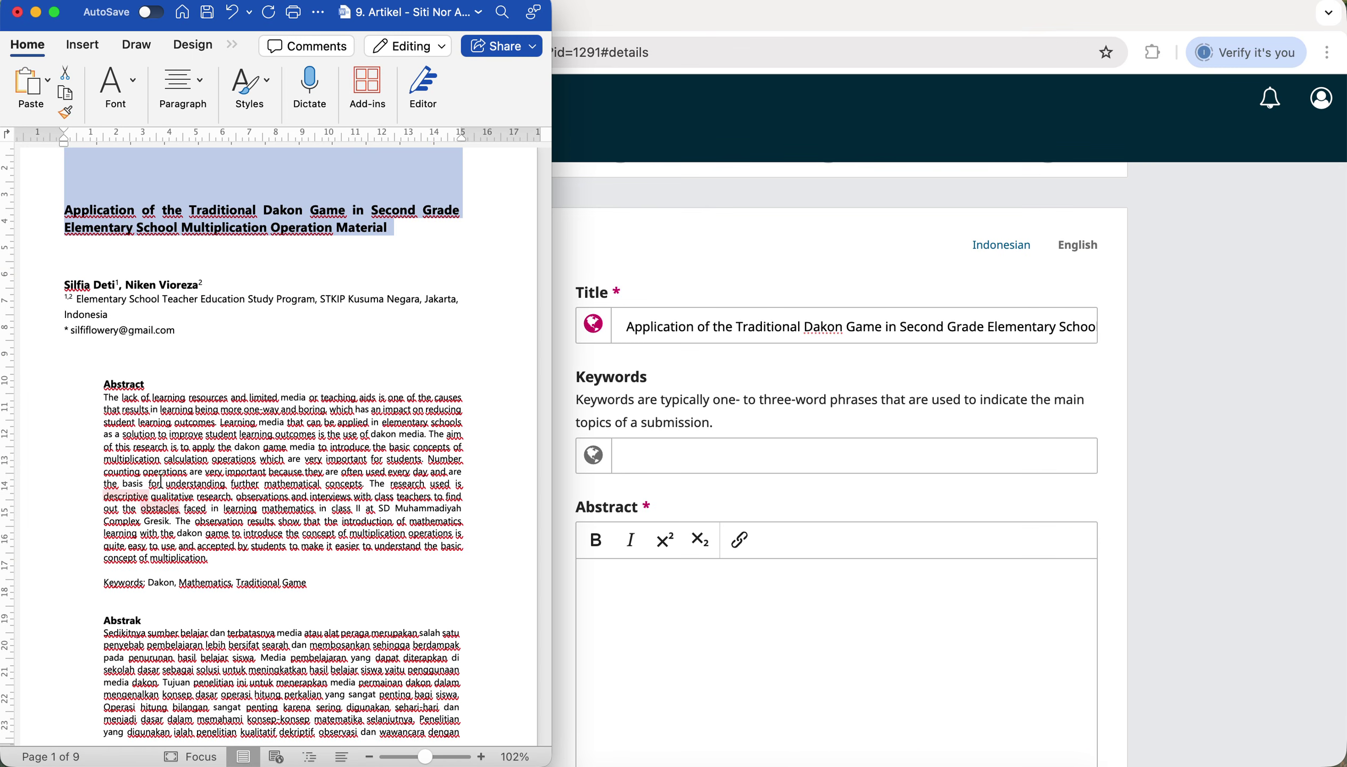
Copy 'Dakon' from the Word manuscript and add it as a keyword tag.
scroll(214, 602, up, 5)
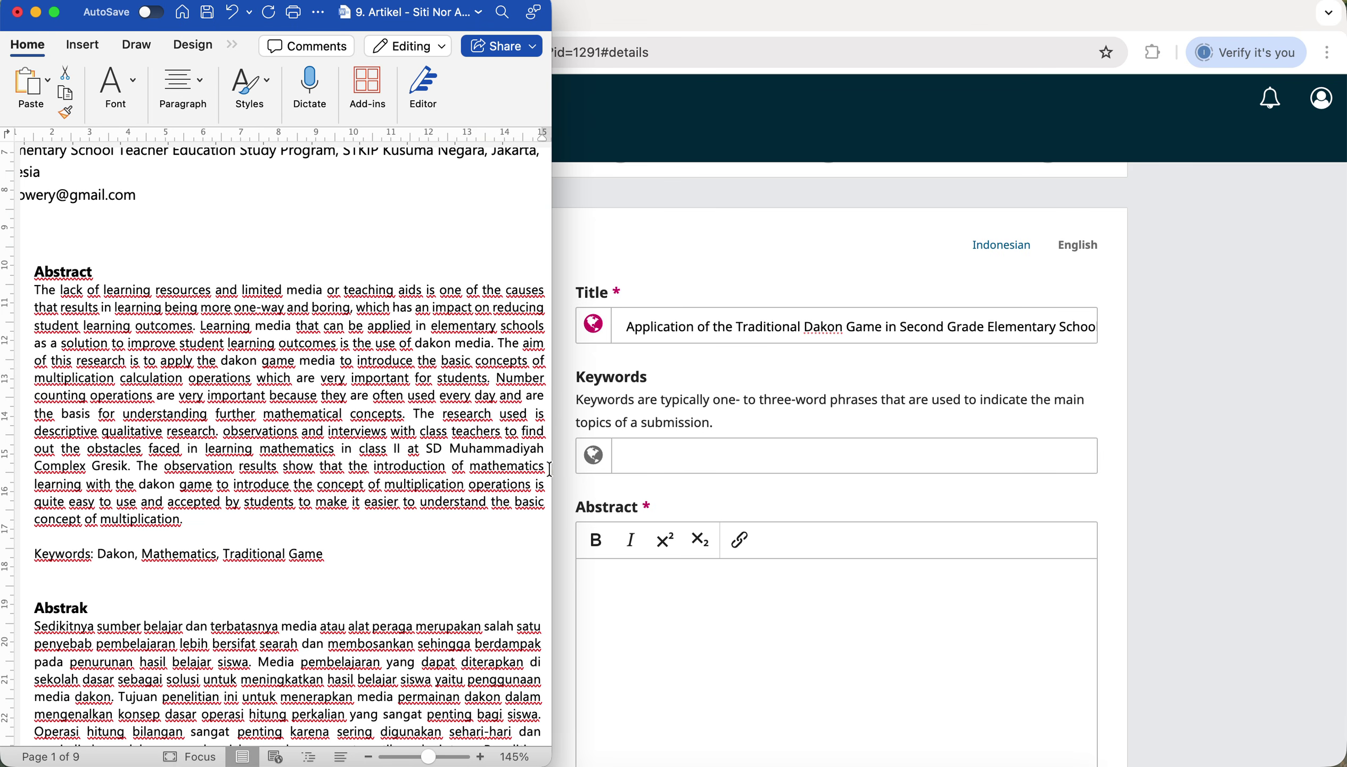
double_click(116, 554)
key(super+c)
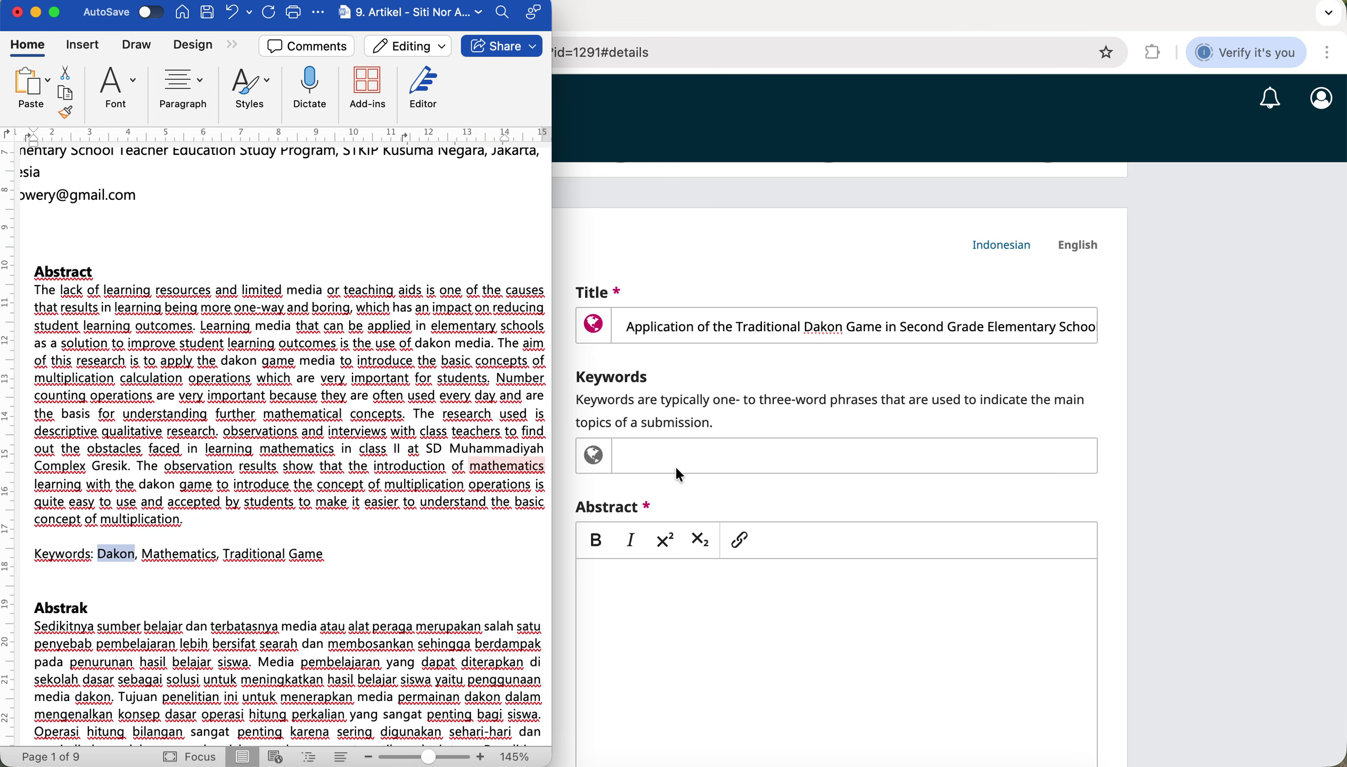
click(682, 459)
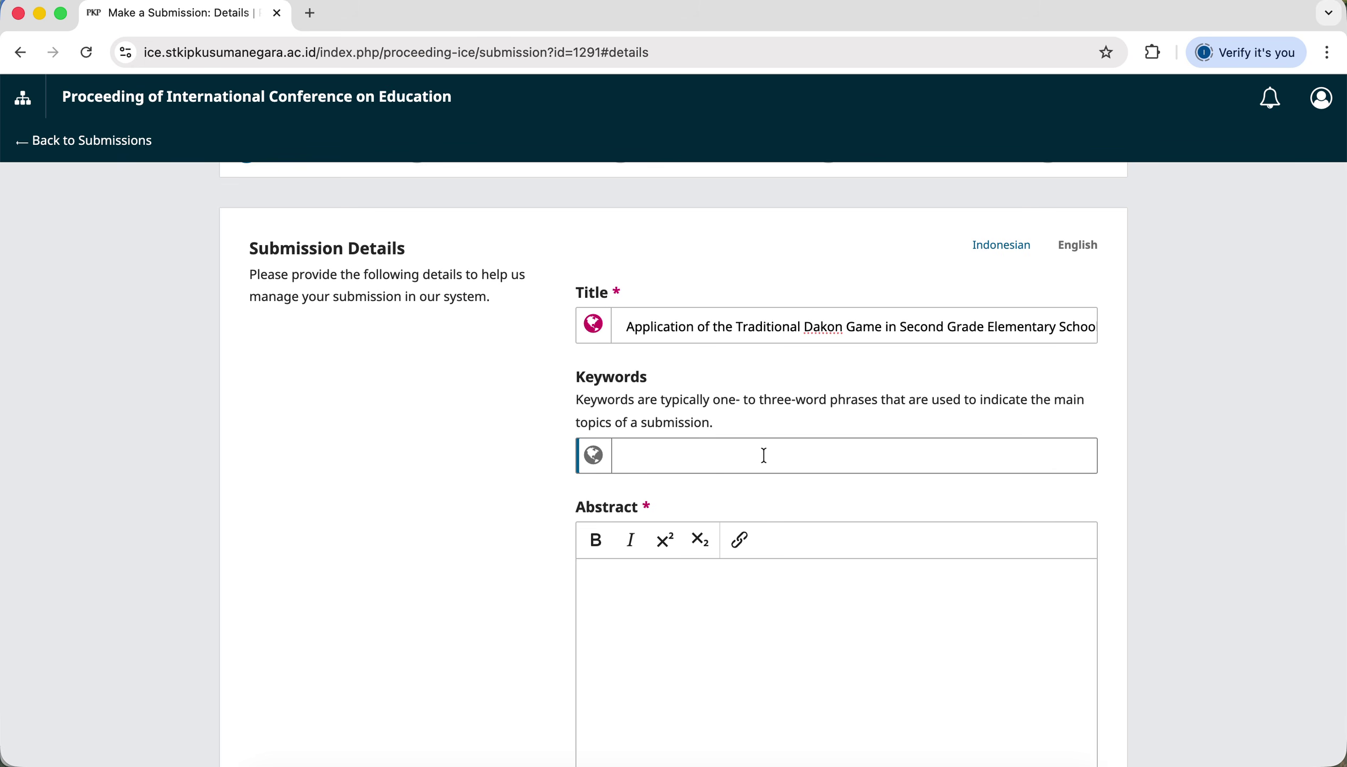
key(ctrl+Up)
click(665, 455)
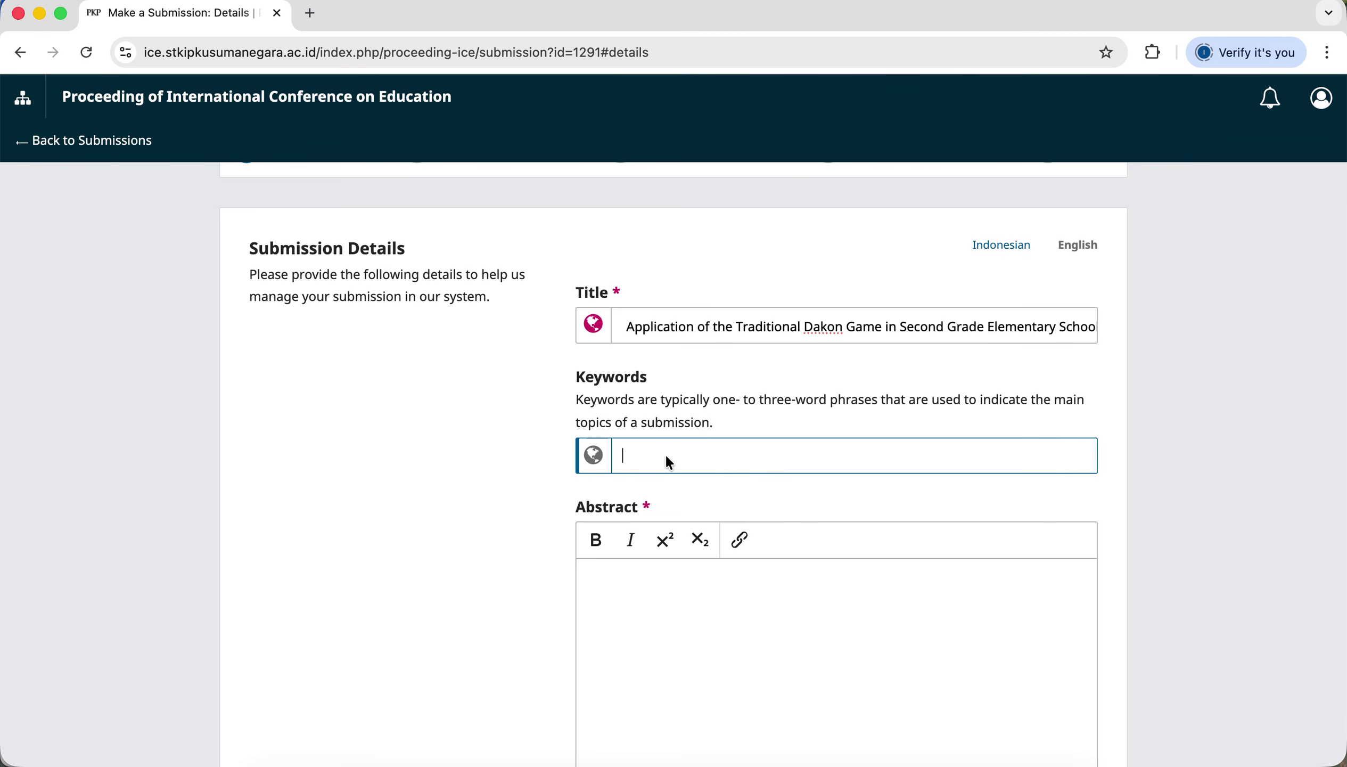
key(super+v)
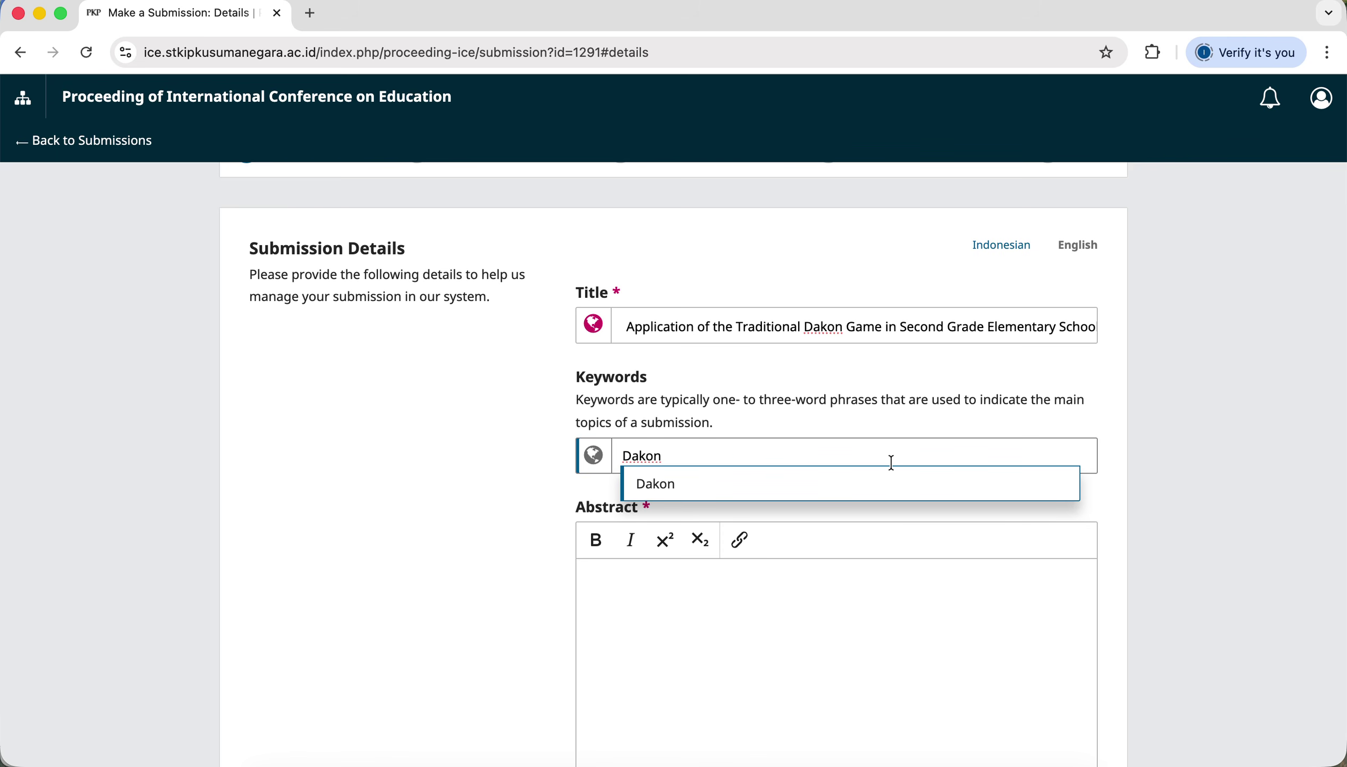
key(Return)
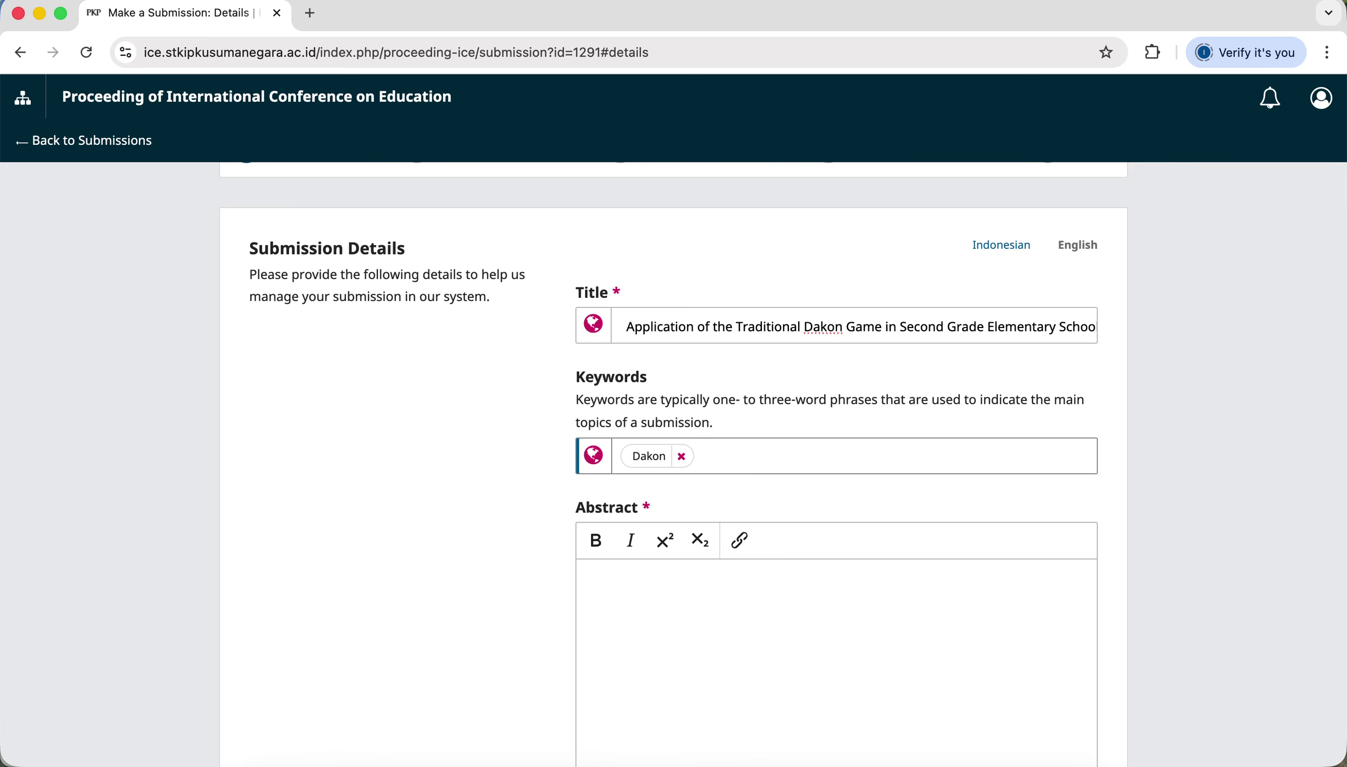
Copy 'Mathematics' from the manuscript and add it as a second keyword tag.
key(ctrl+Up)
click(155, 553)
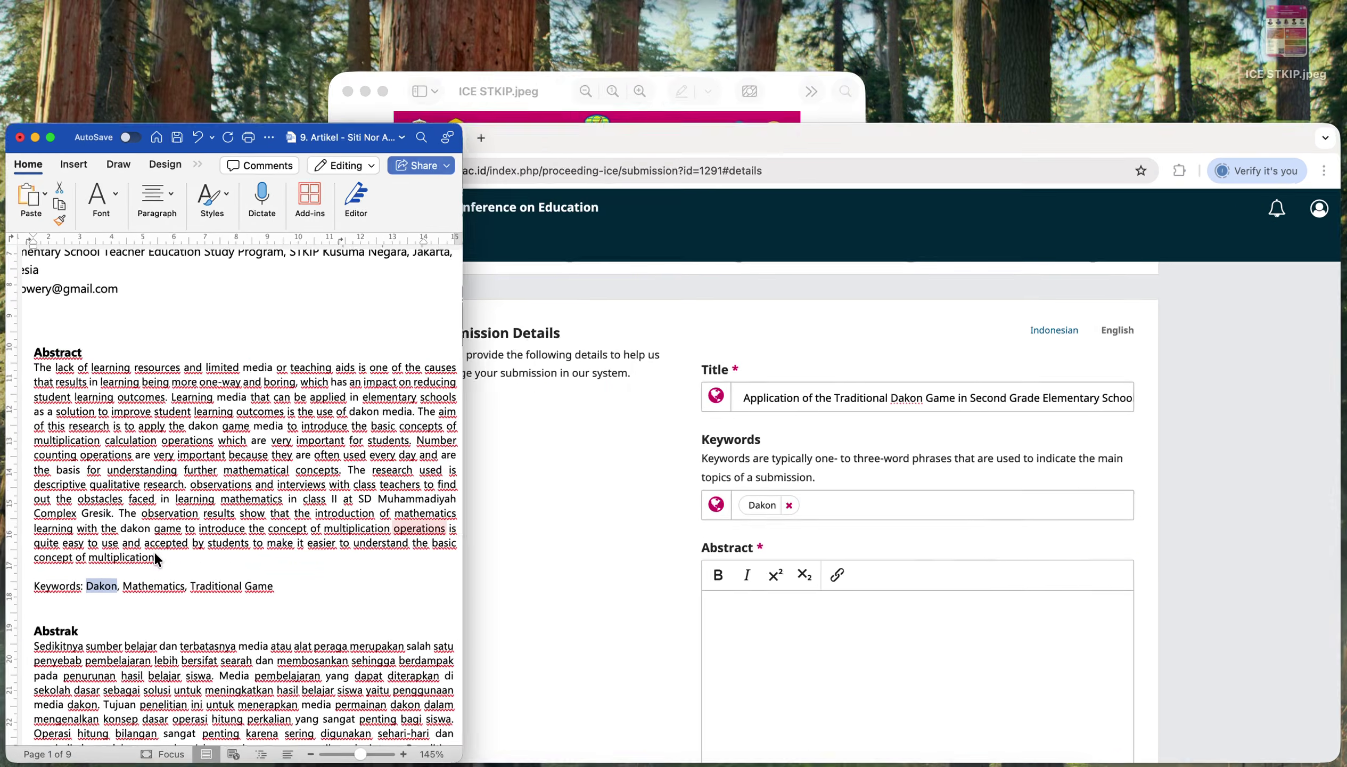
double_click(180, 555)
key(super+c)
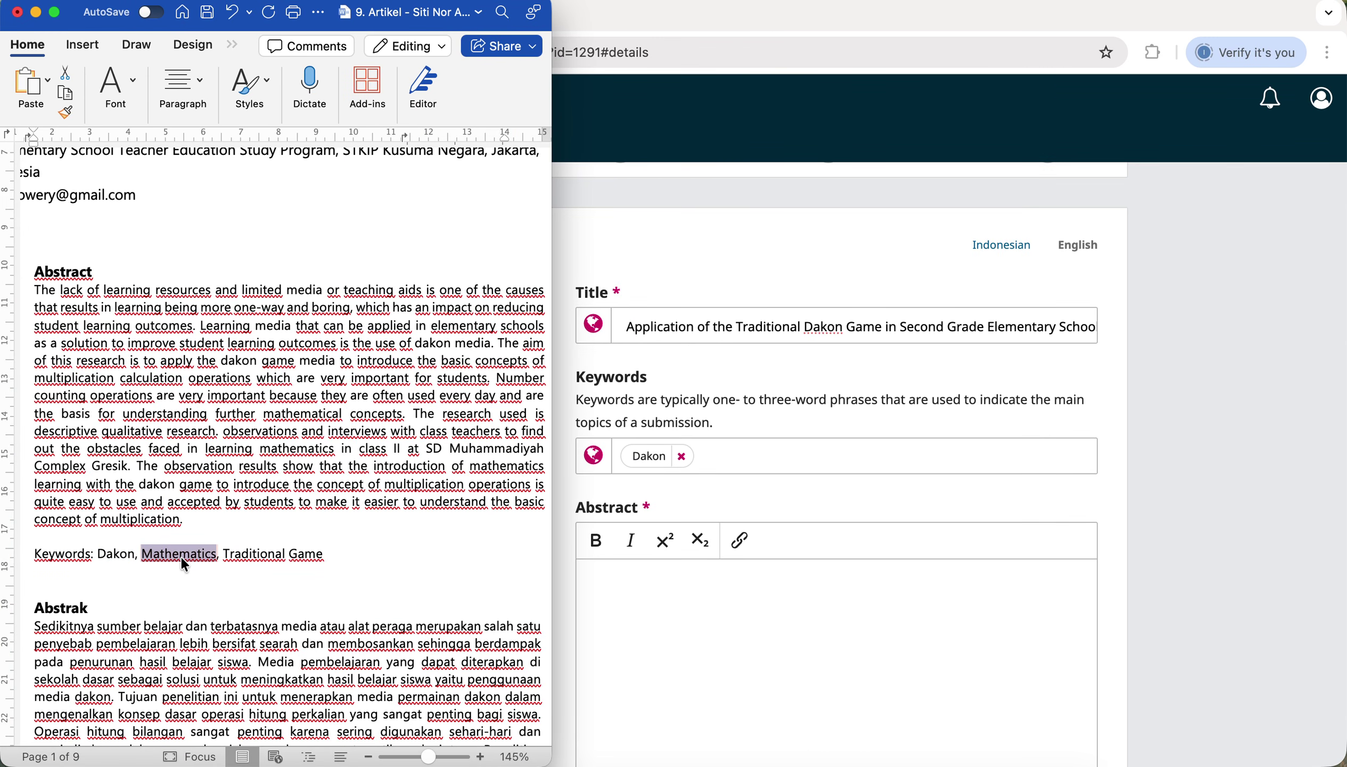
right_click(184, 564)
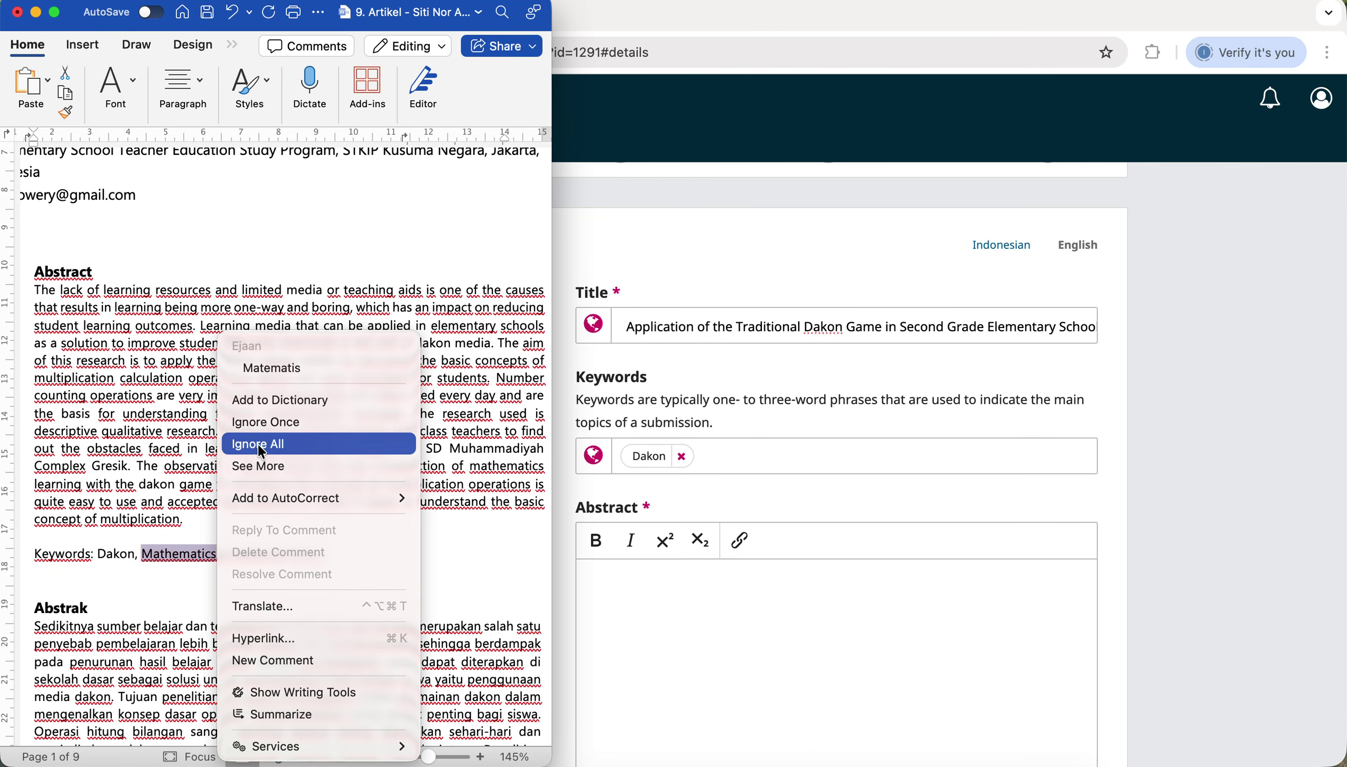
key(Escape)
right_click(185, 564)
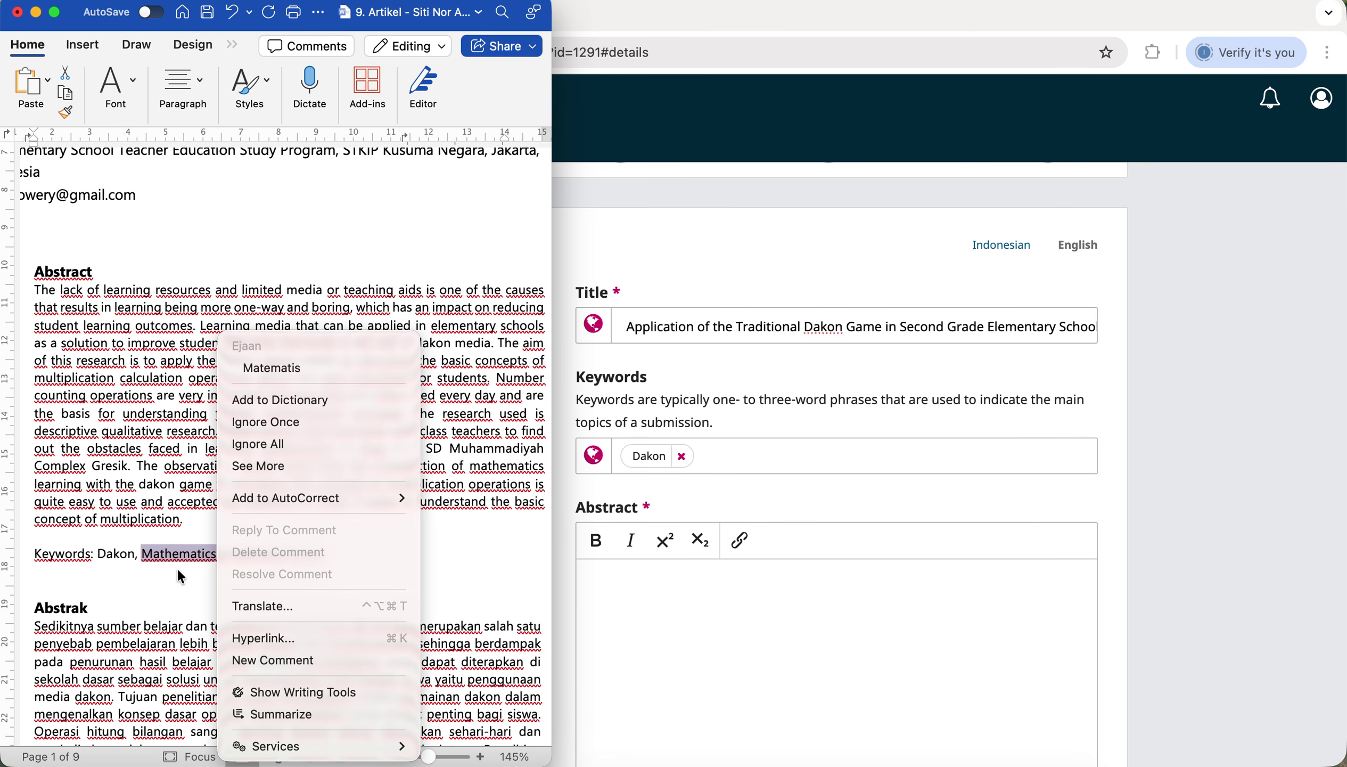
key(Escape)
right_click(192, 556)
click(208, 650)
click(761, 465)
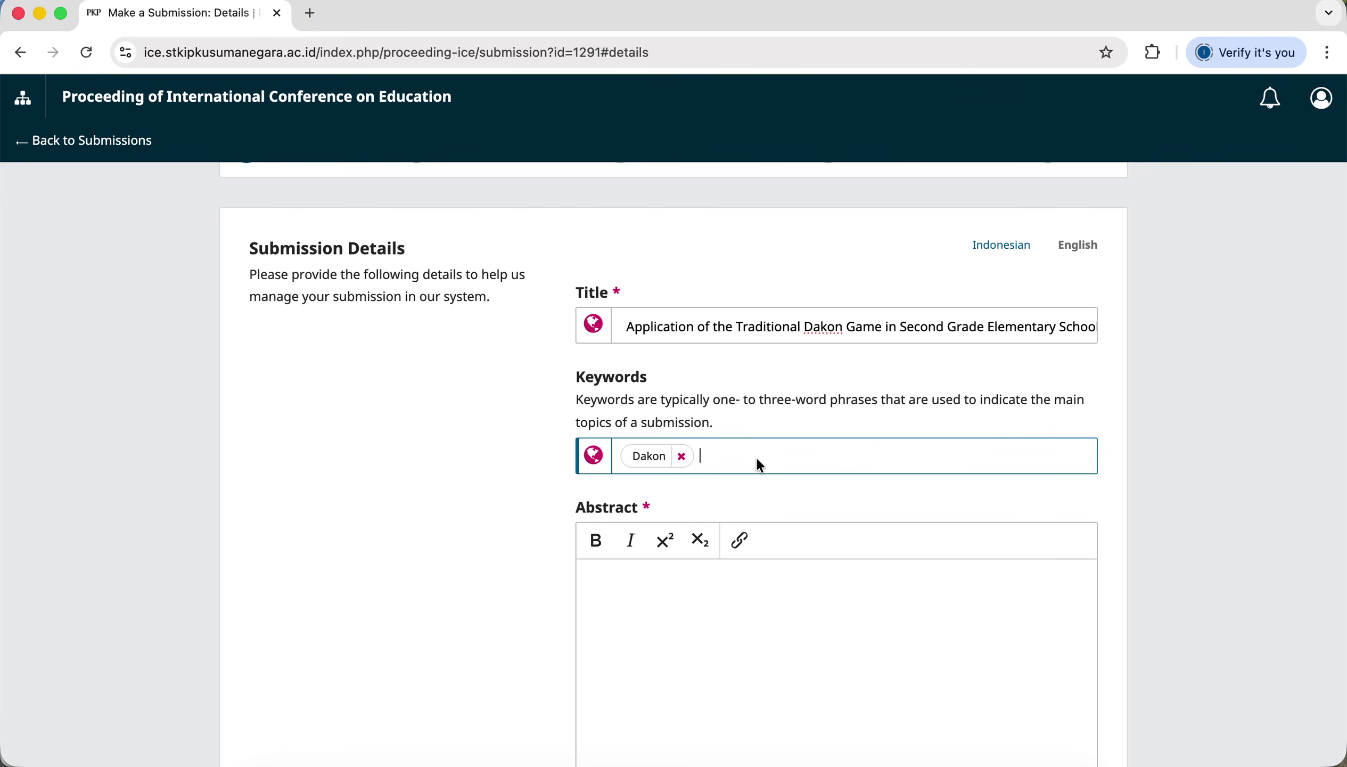
key(super+v)
key(Return)
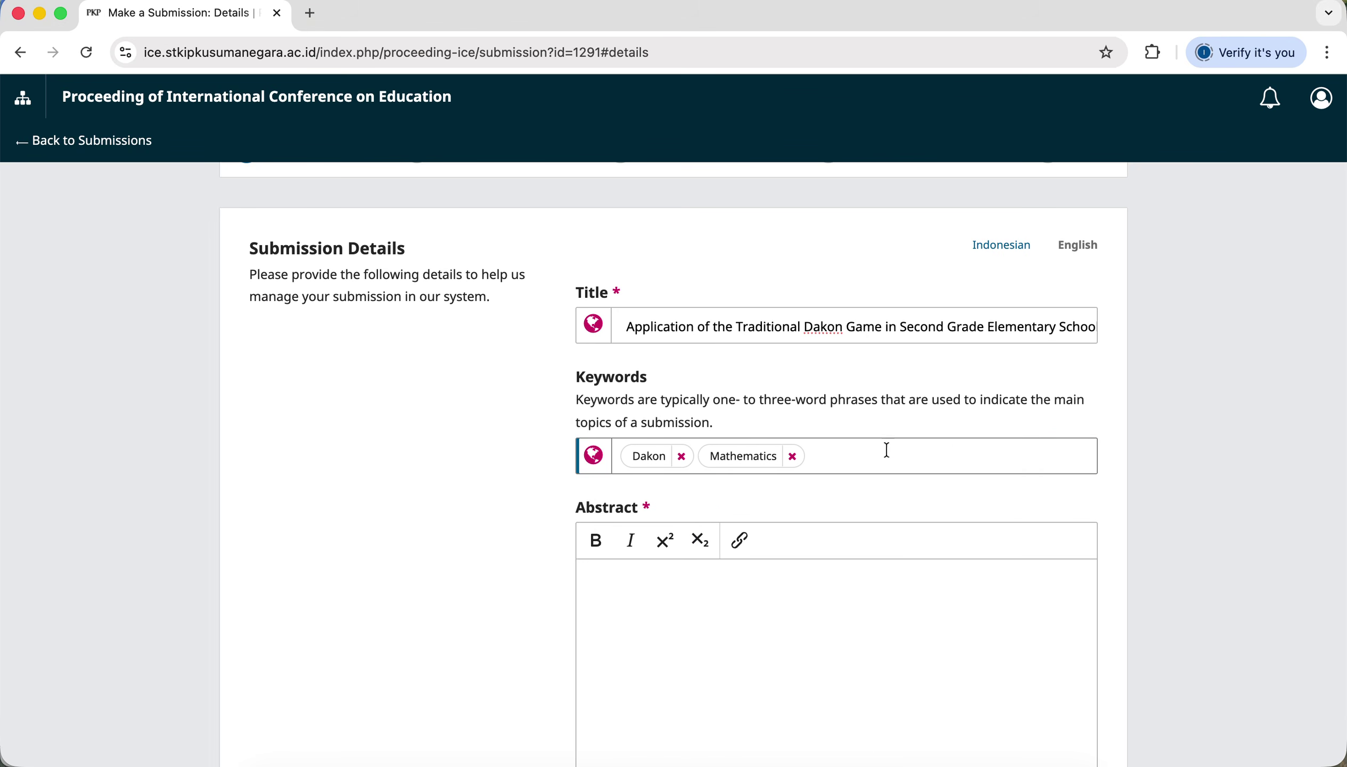
scroll(724, 644, down, 1)
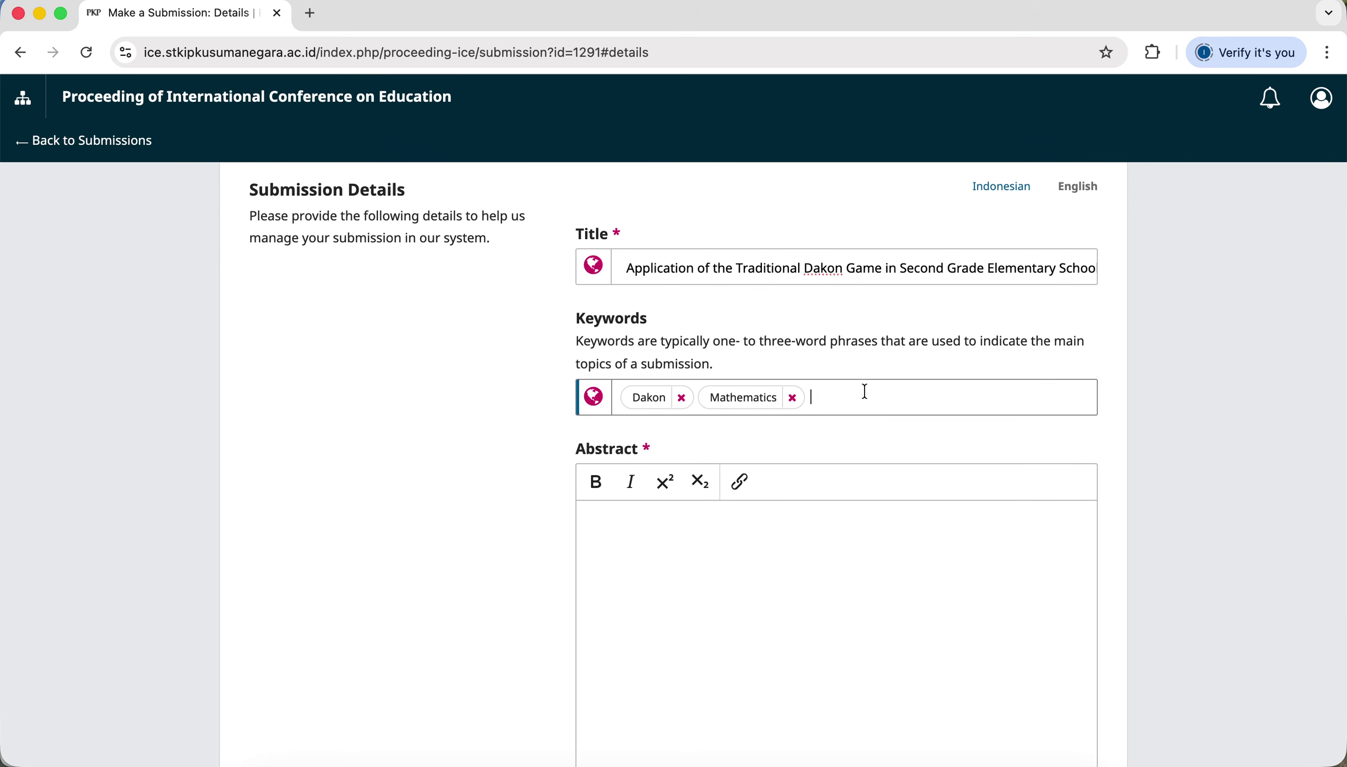
click(858, 411)
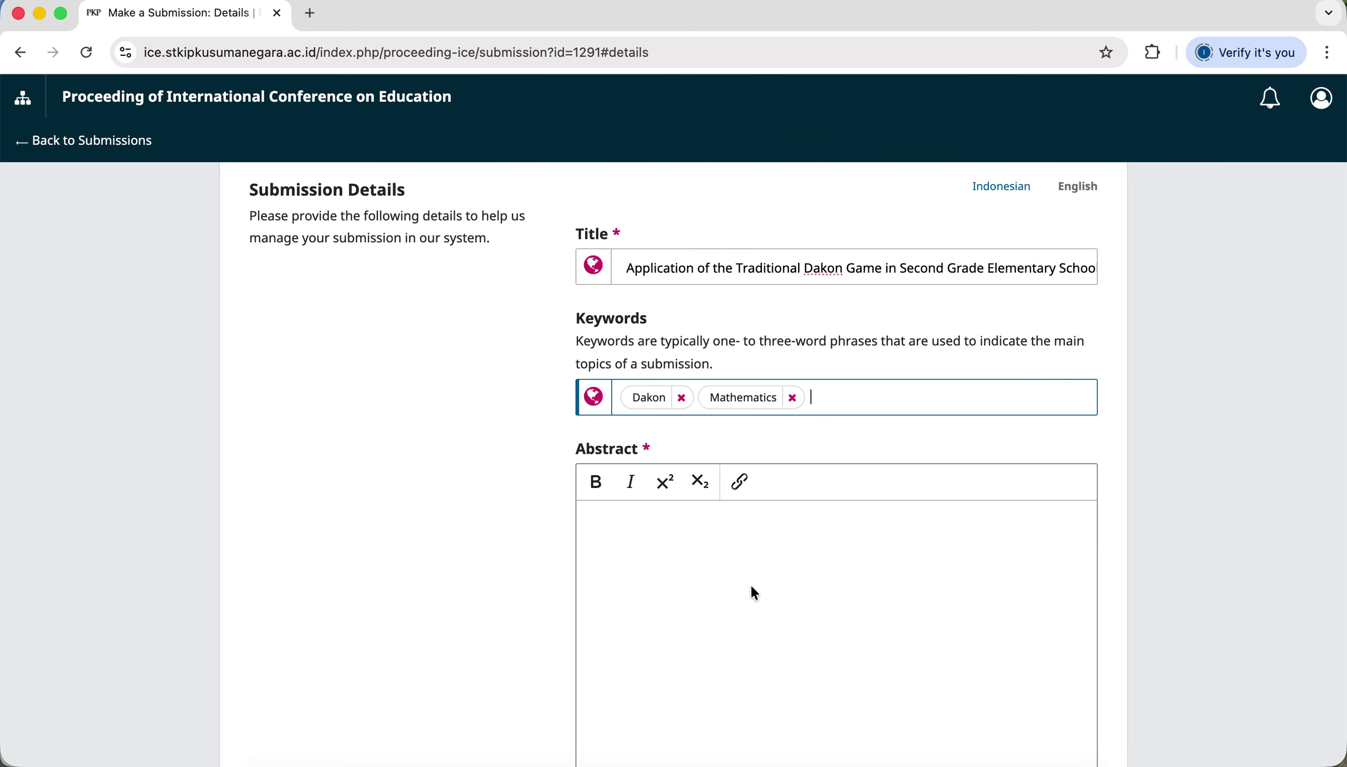
Copy the English abstract paragraph from Word and paste it into the Abstract field.
scroll(751, 584, down, 1)
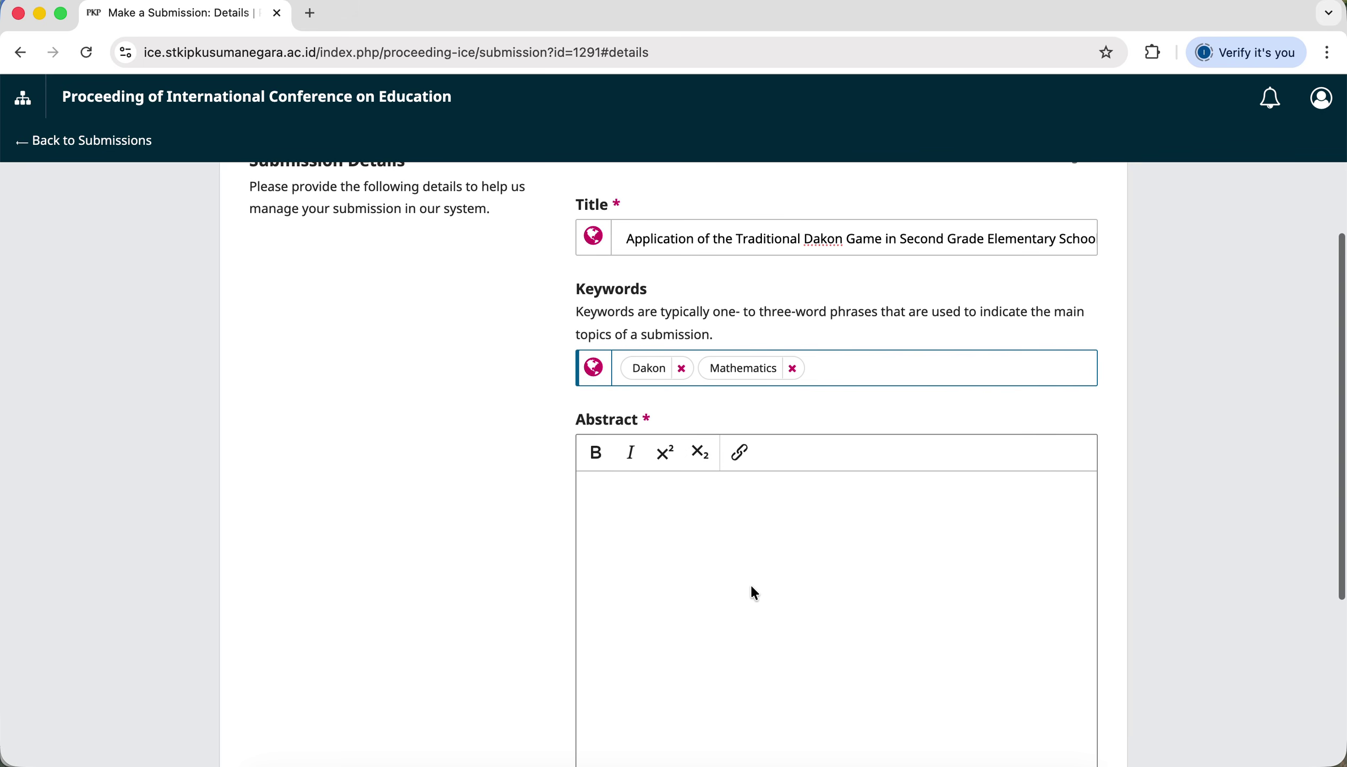
scroll(743, 518, down, 1)
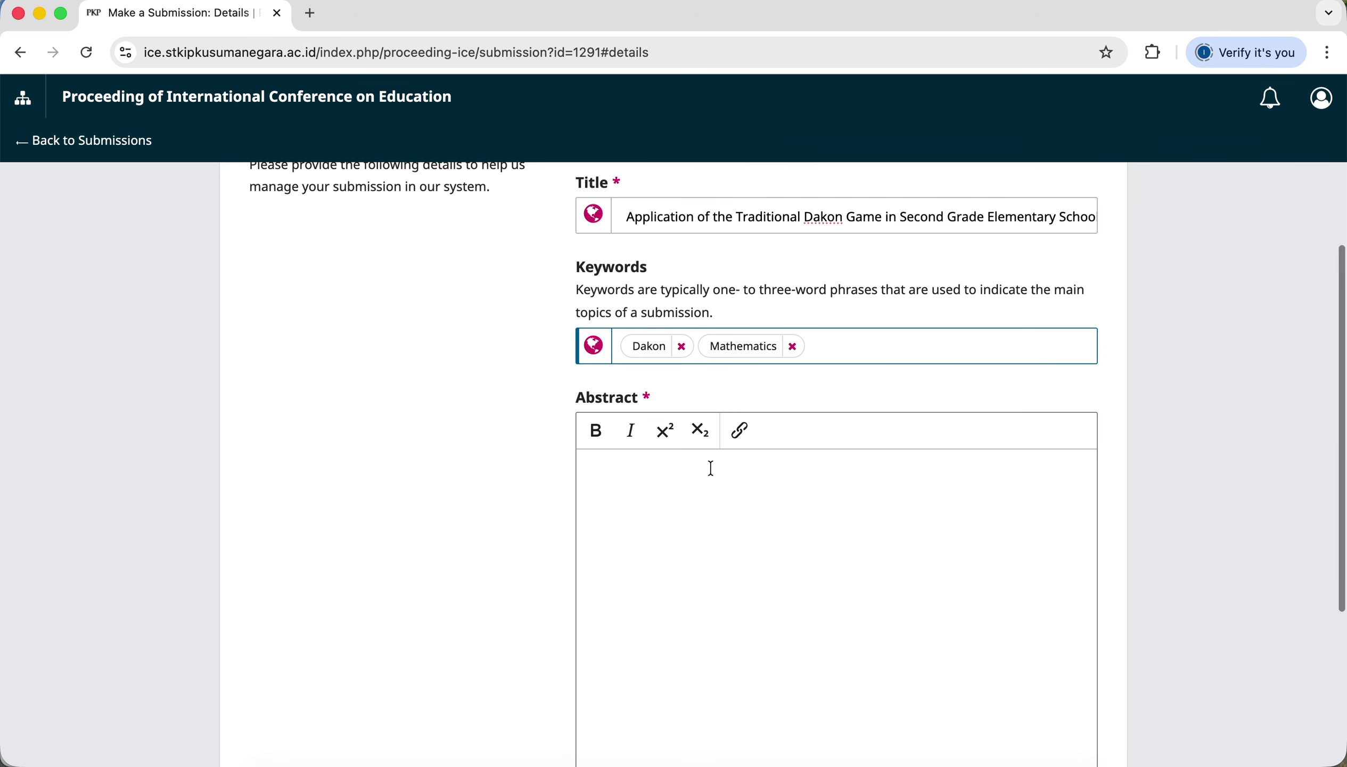
click(710, 474)
scroll(710, 474, down, 5)
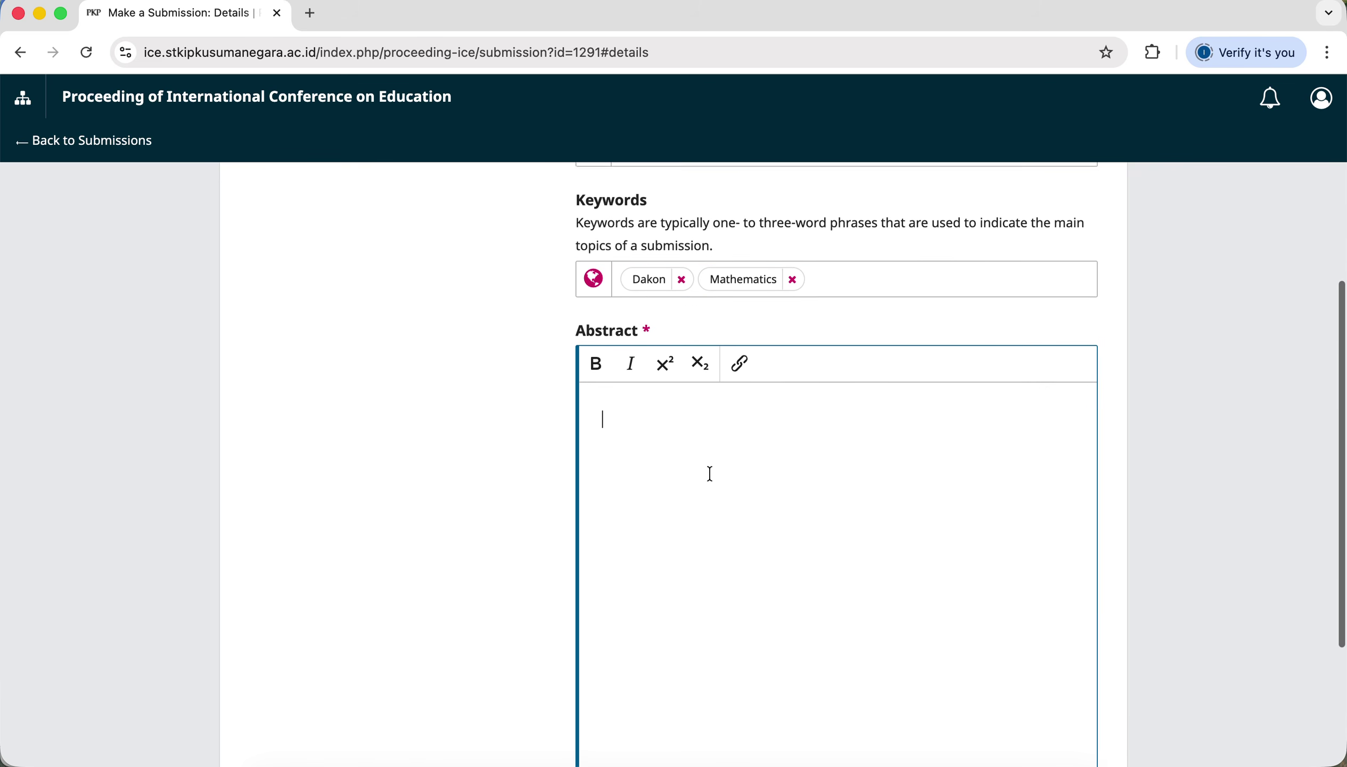
scroll(710, 474, up, 3)
scroll(714, 480, down, 2)
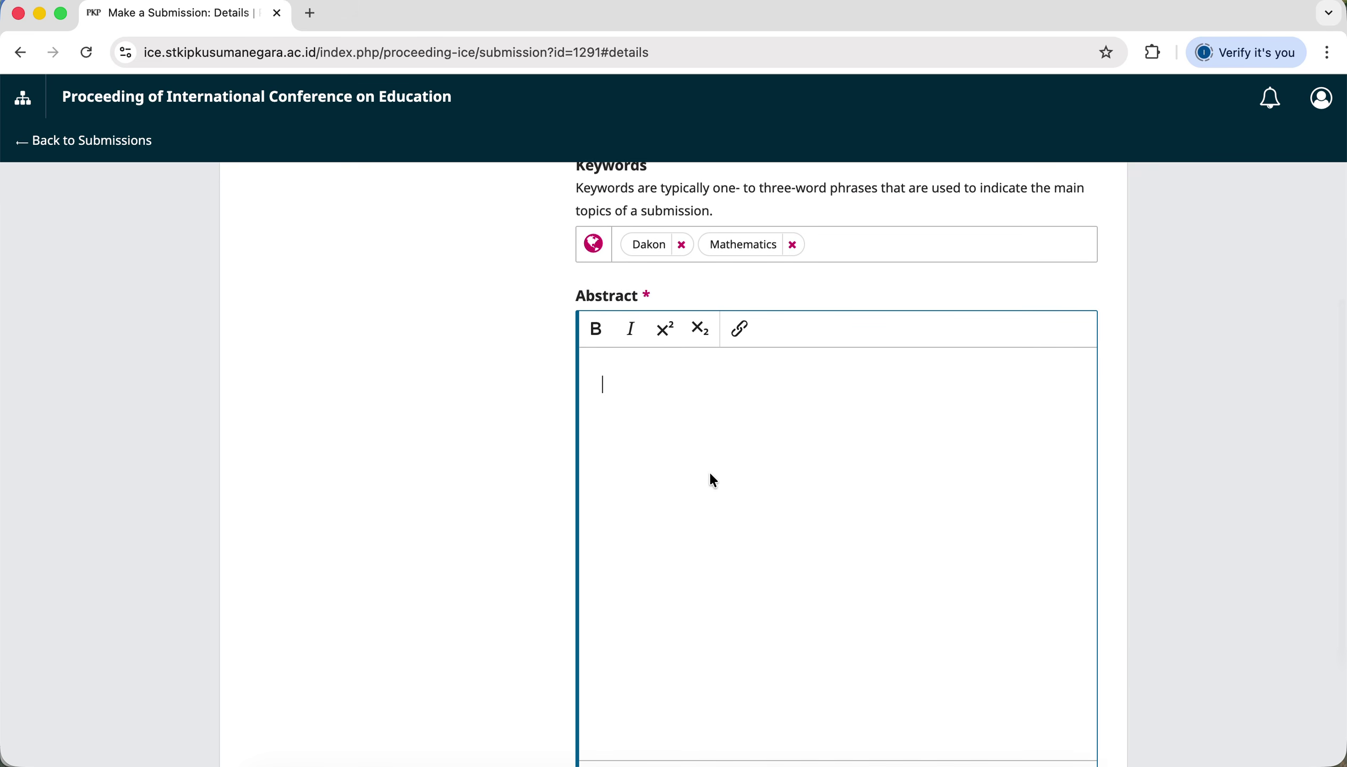
key(ctrl+Up)
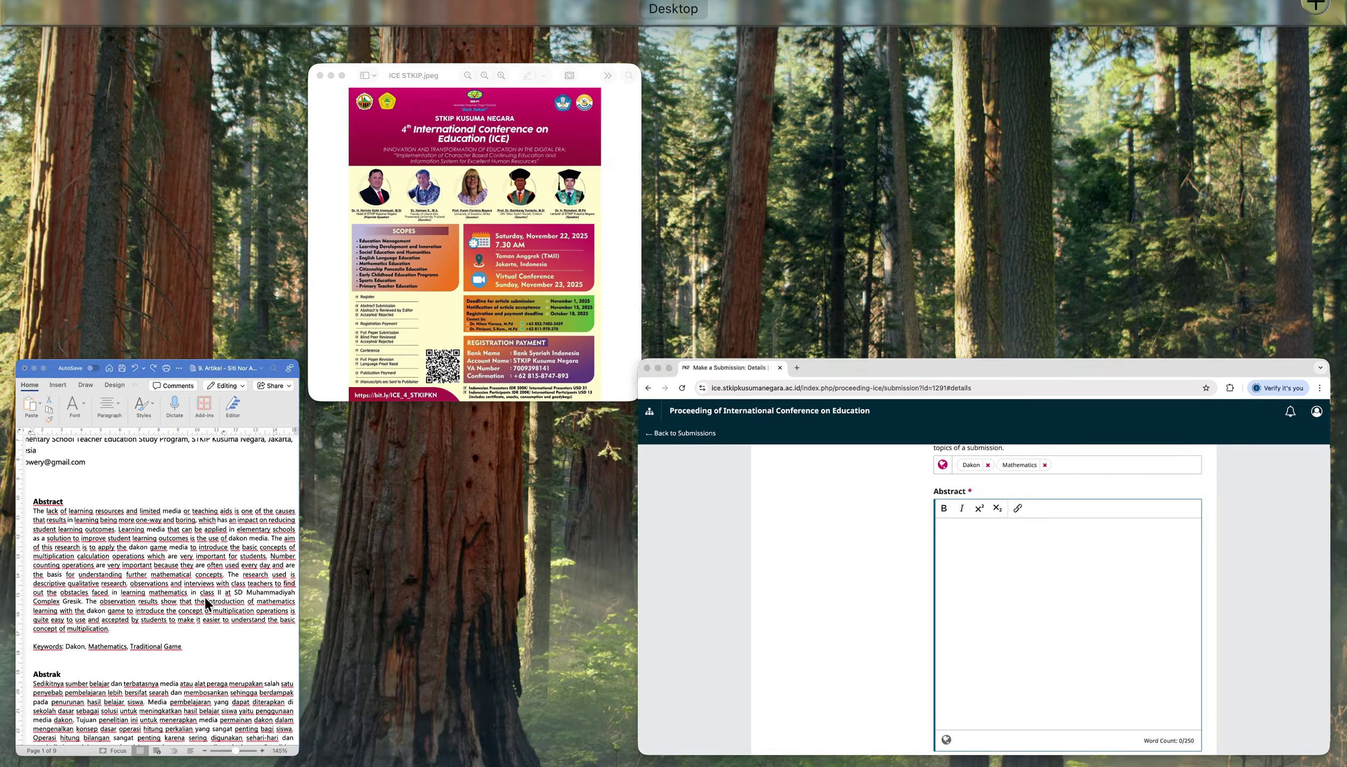
click(204, 596)
drag(31, 291, 188, 520)
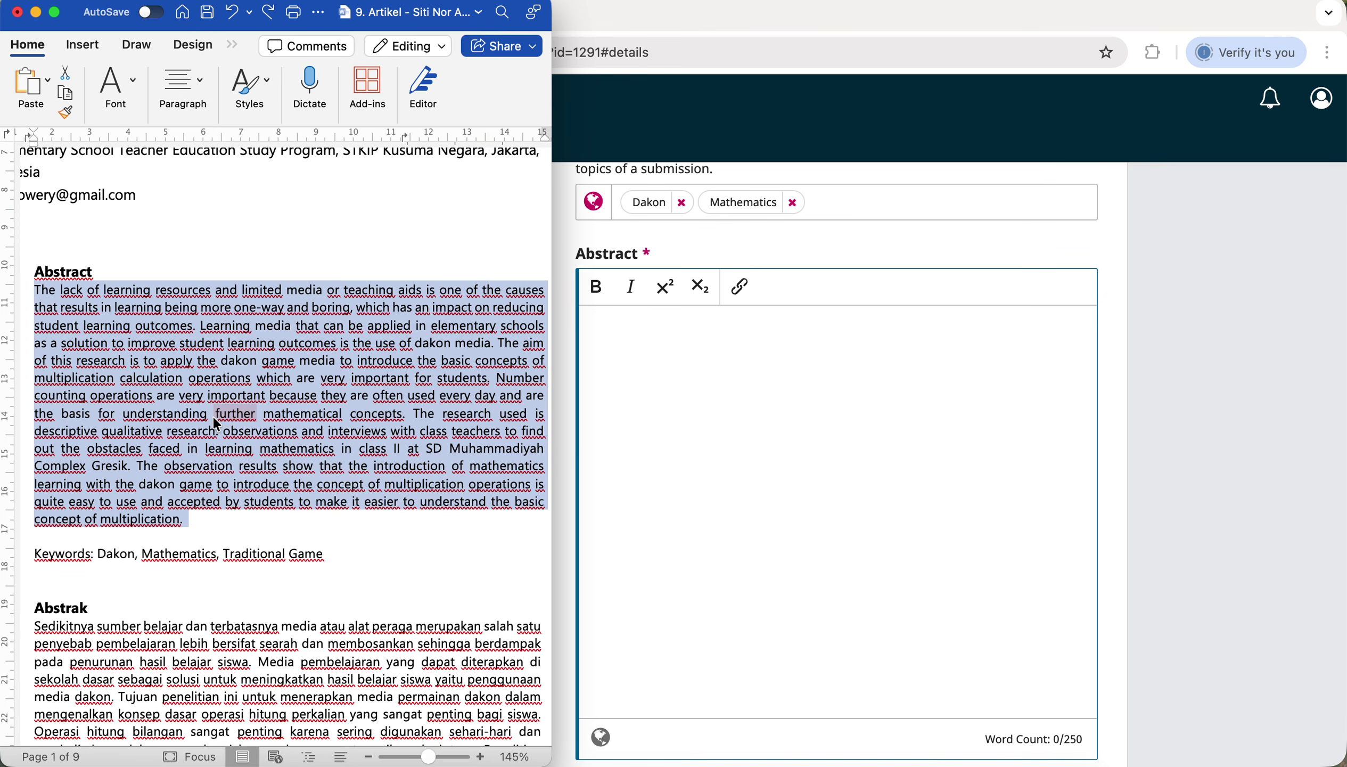
right_click(213, 415)
click(263, 347)
click(702, 387)
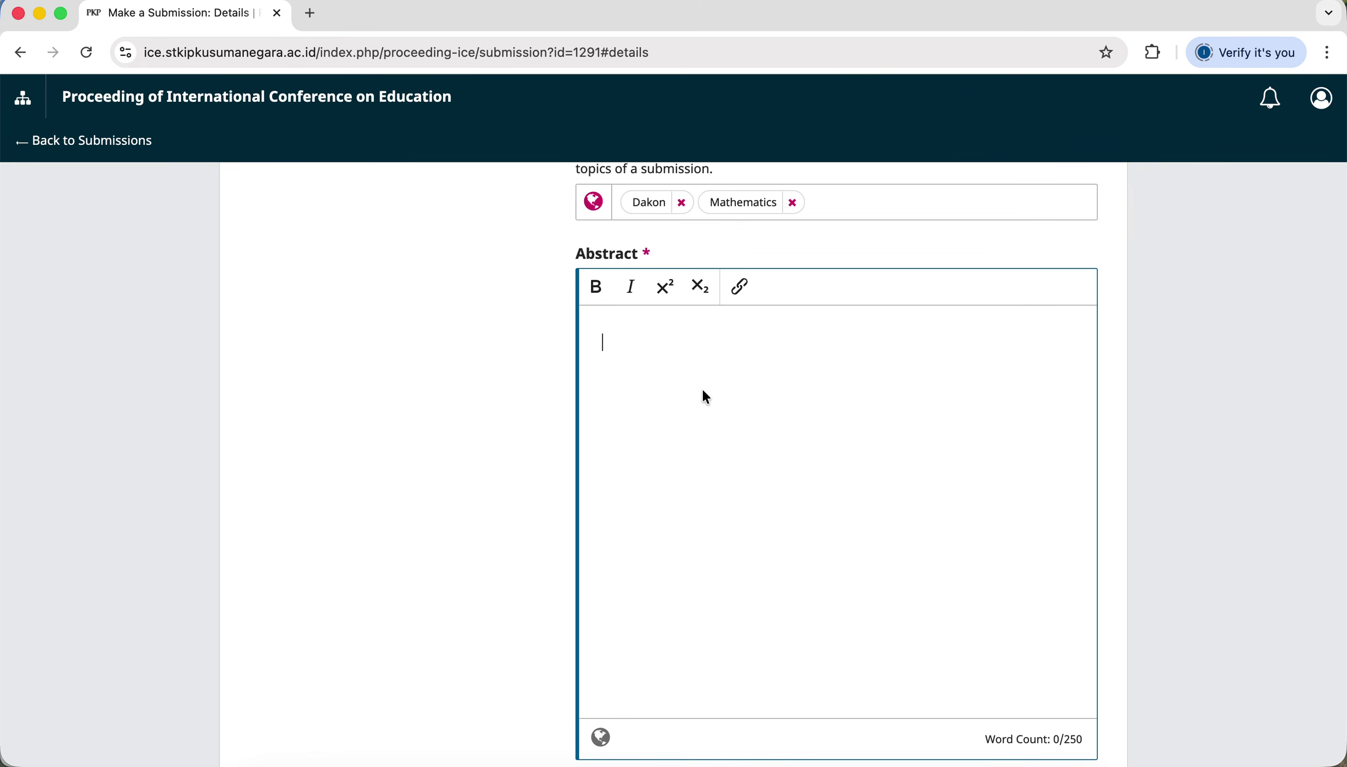
key(super+v)
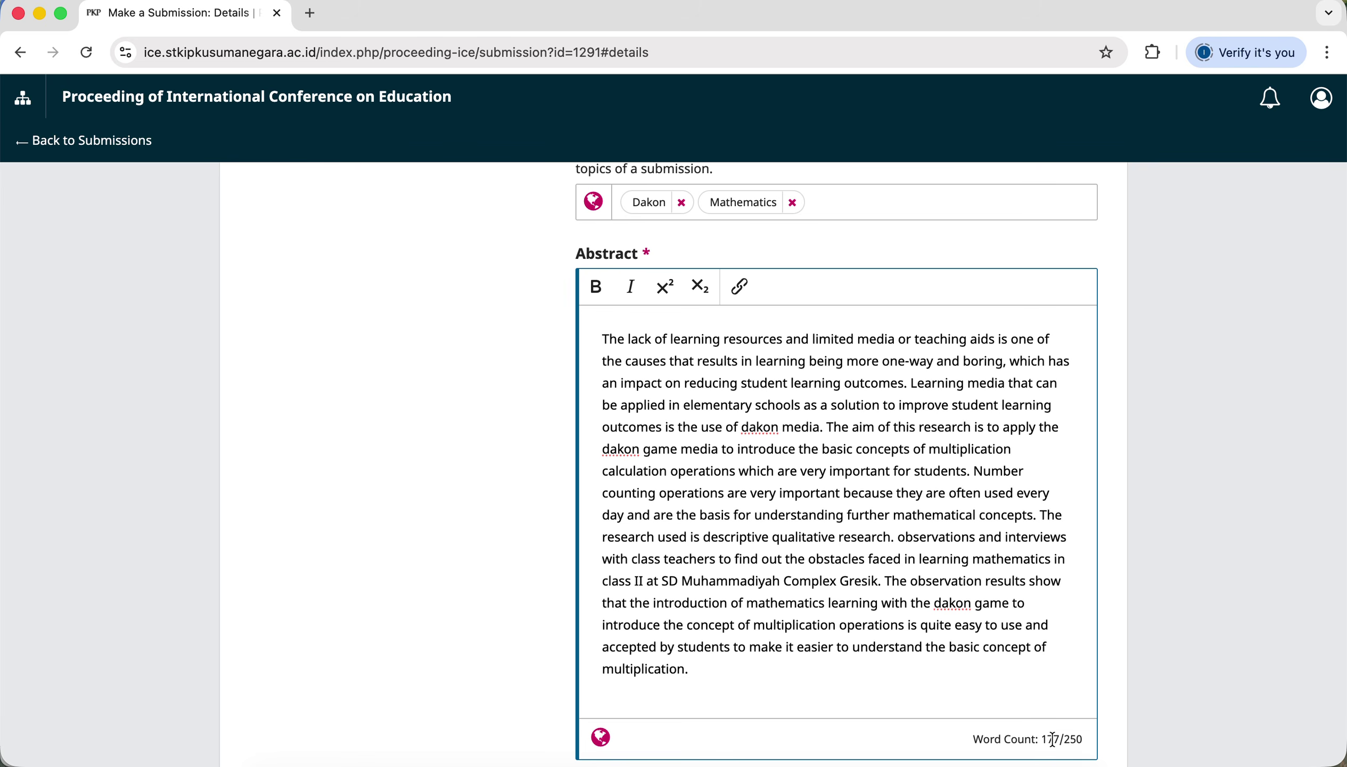
Verify the pasted abstract's word count reads 177 of 250.
double_click(1052, 740)
drag(599, 339, 717, 666)
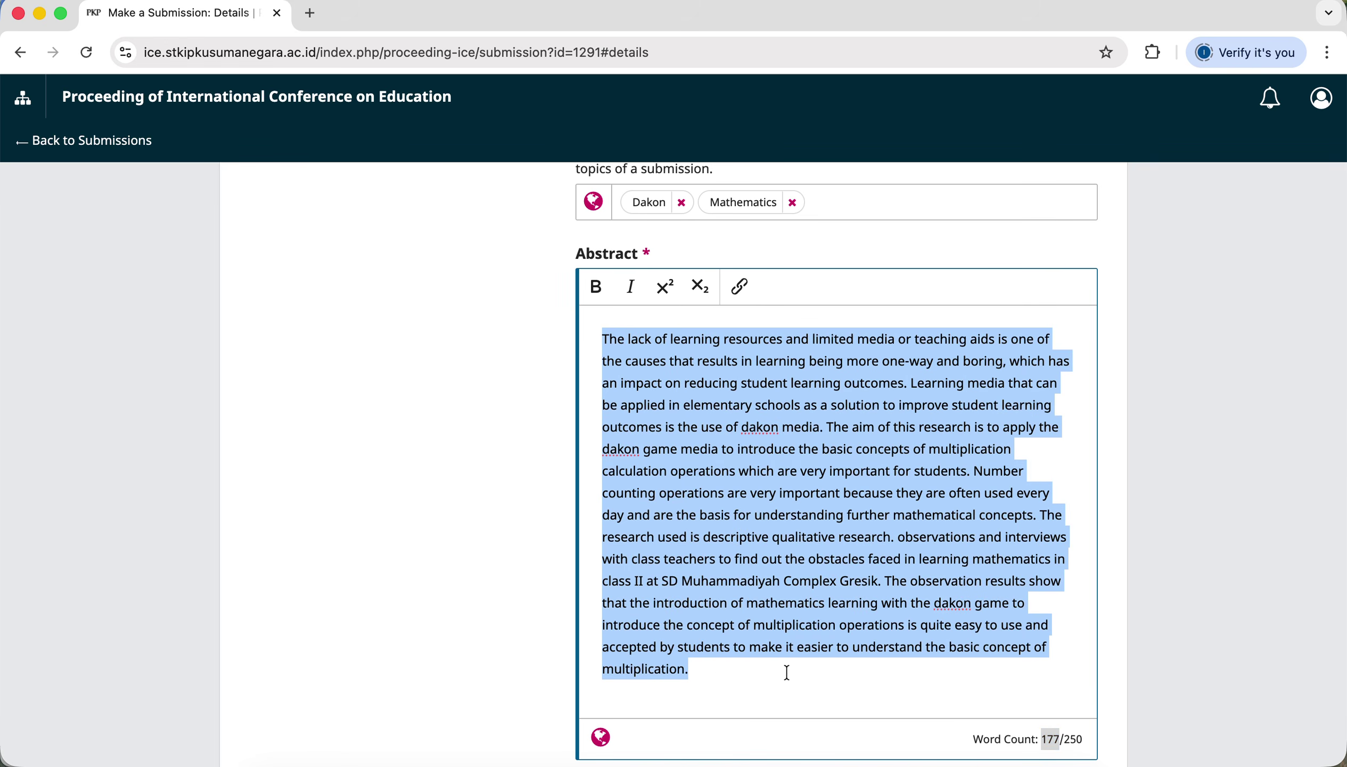
click(848, 686)
double_click(1052, 740)
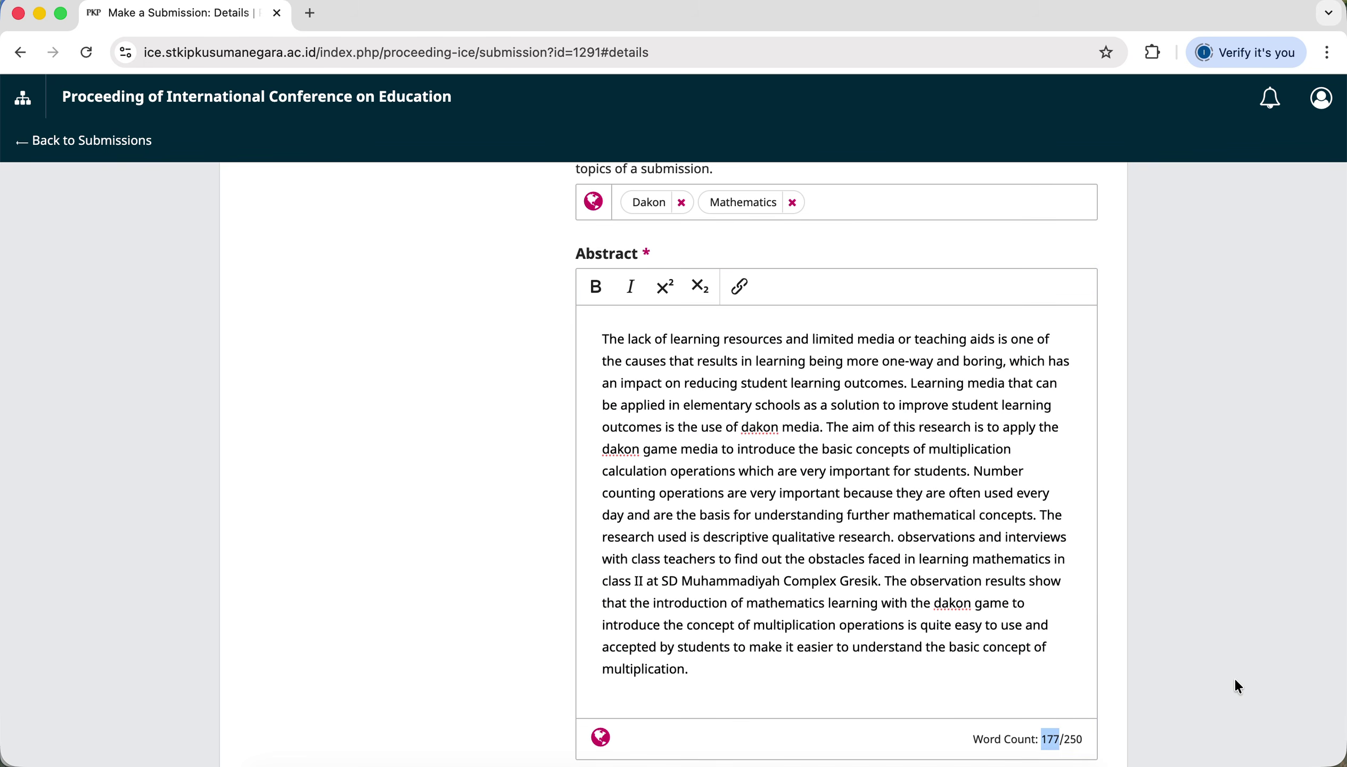
click(1084, 662)
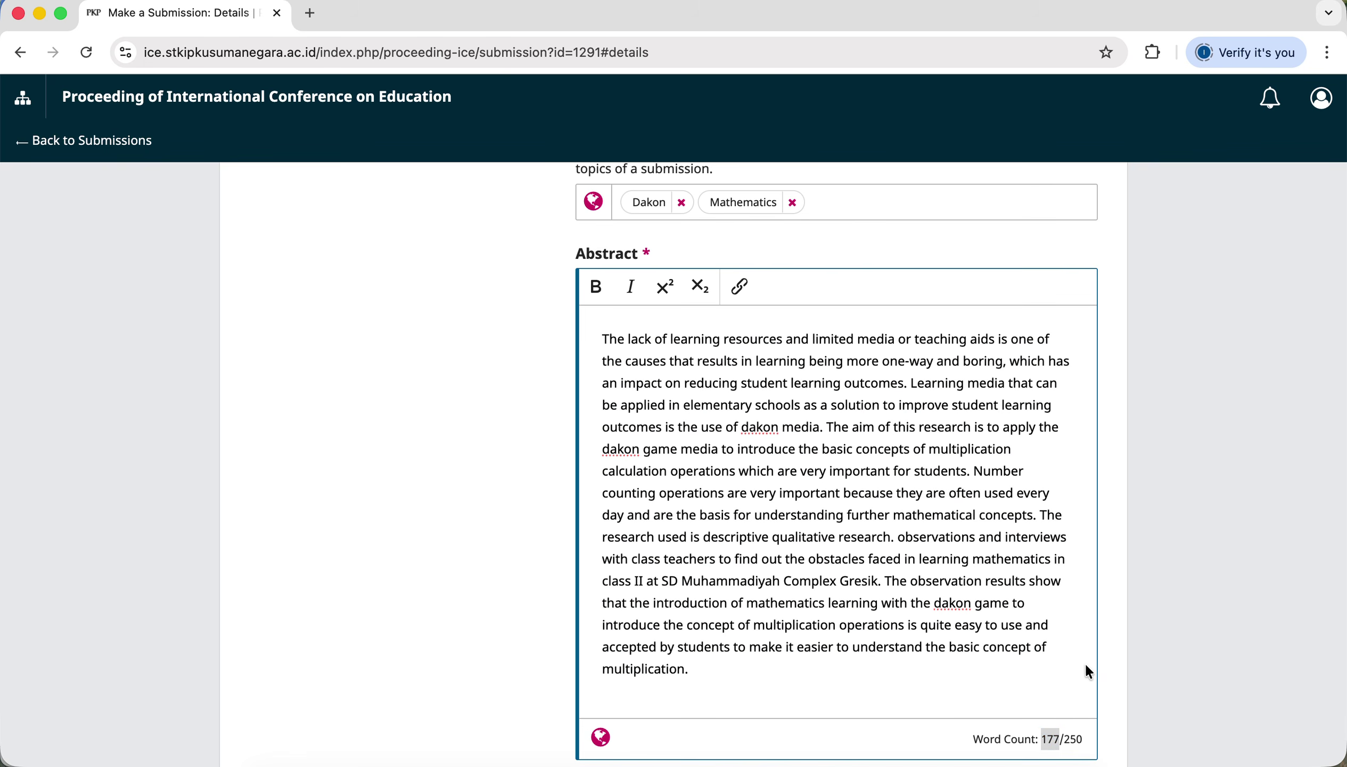
scroll(1094, 672, down, 3)
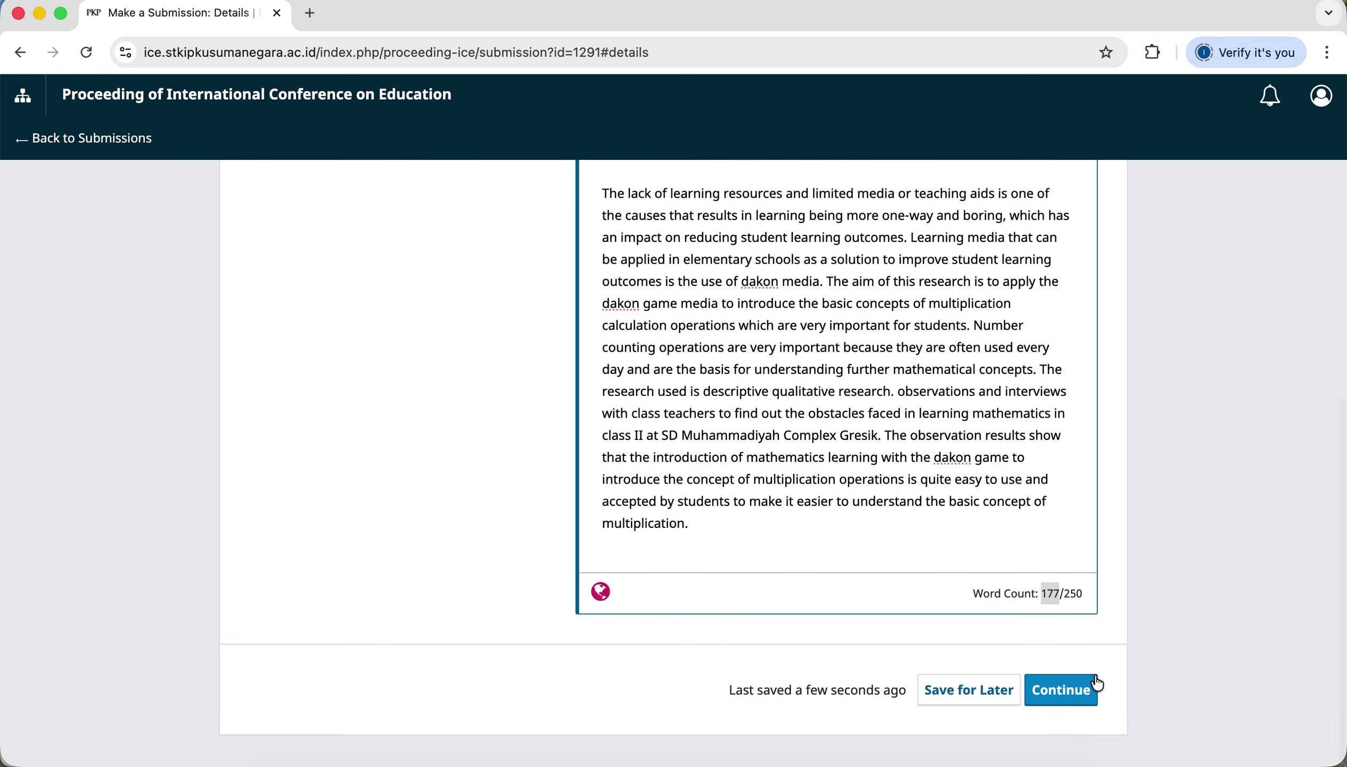
click(964, 649)
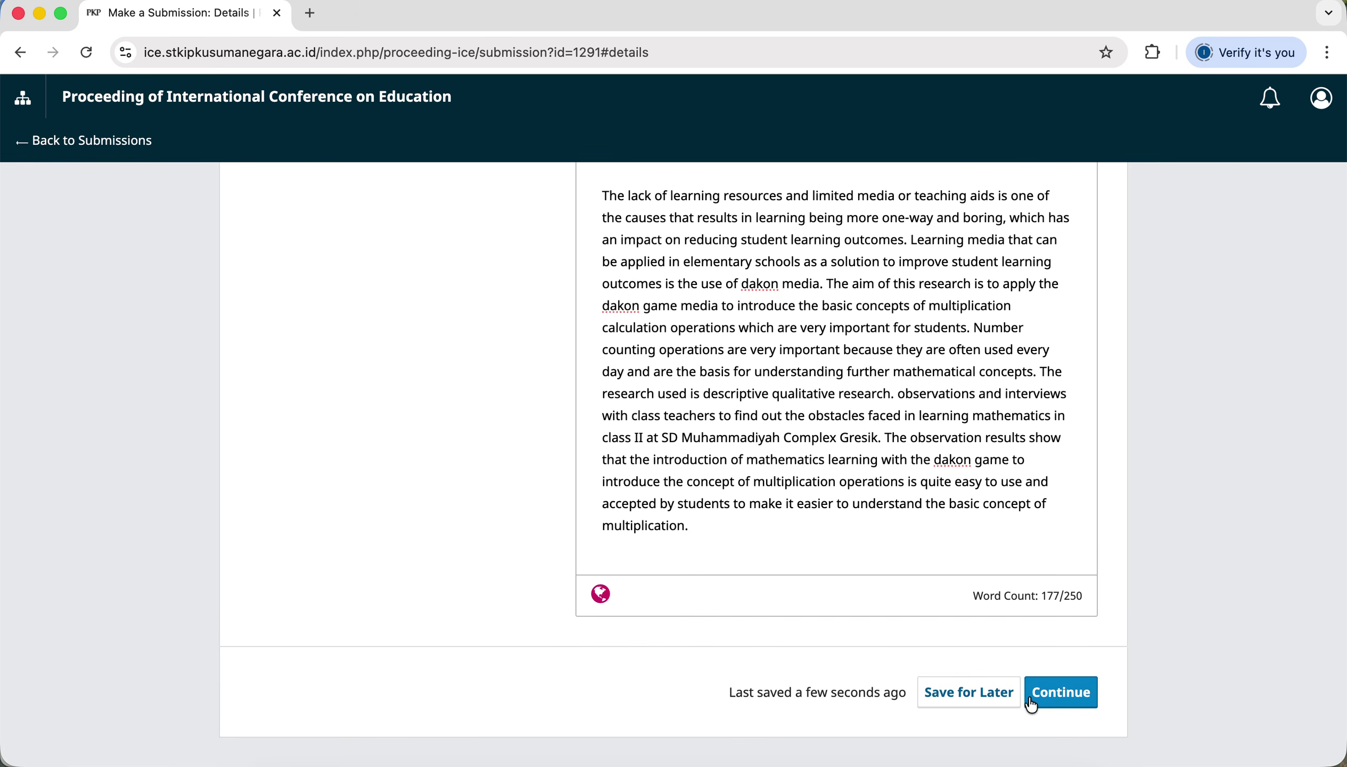
Continue to Upload Files, drop the article .docx from Downloads, and tag it Article Text.
click(1079, 704)
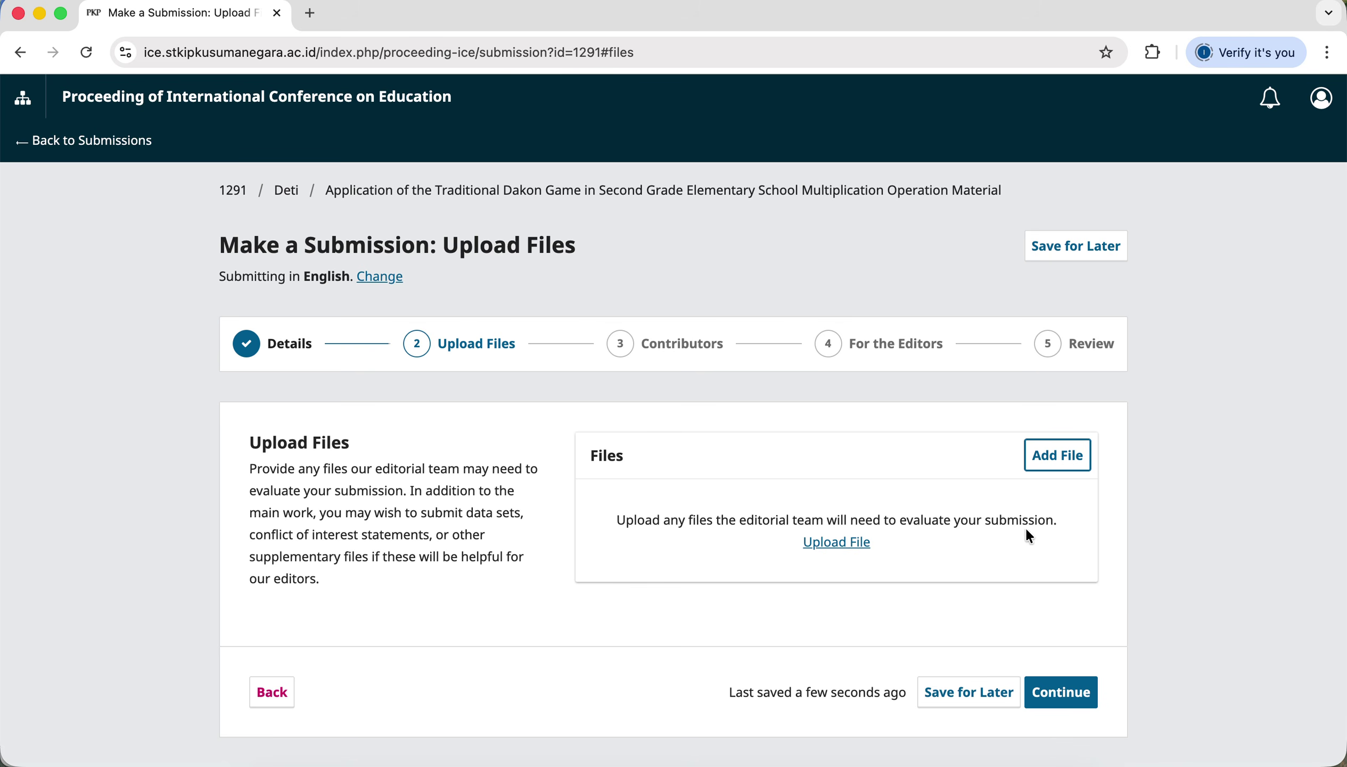
click(1070, 464)
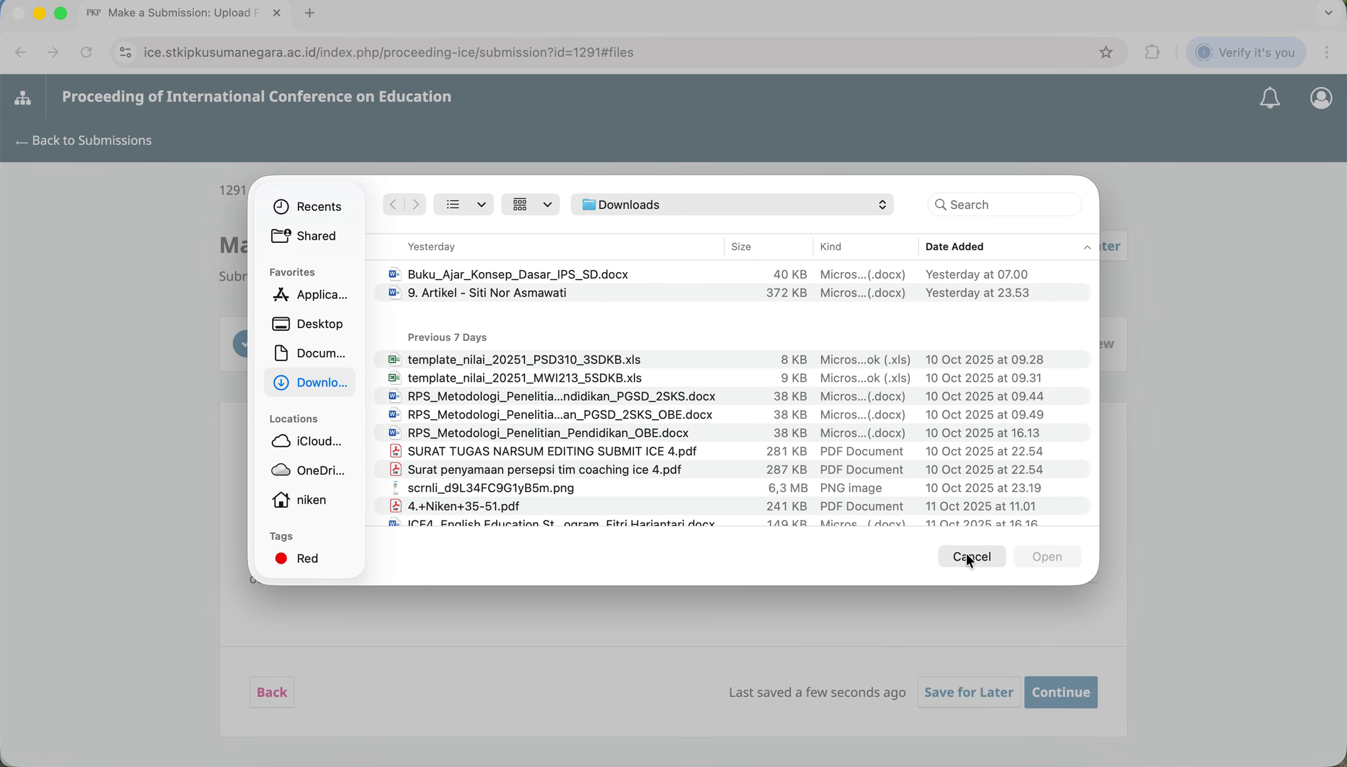
click(971, 553)
click(1013, 763)
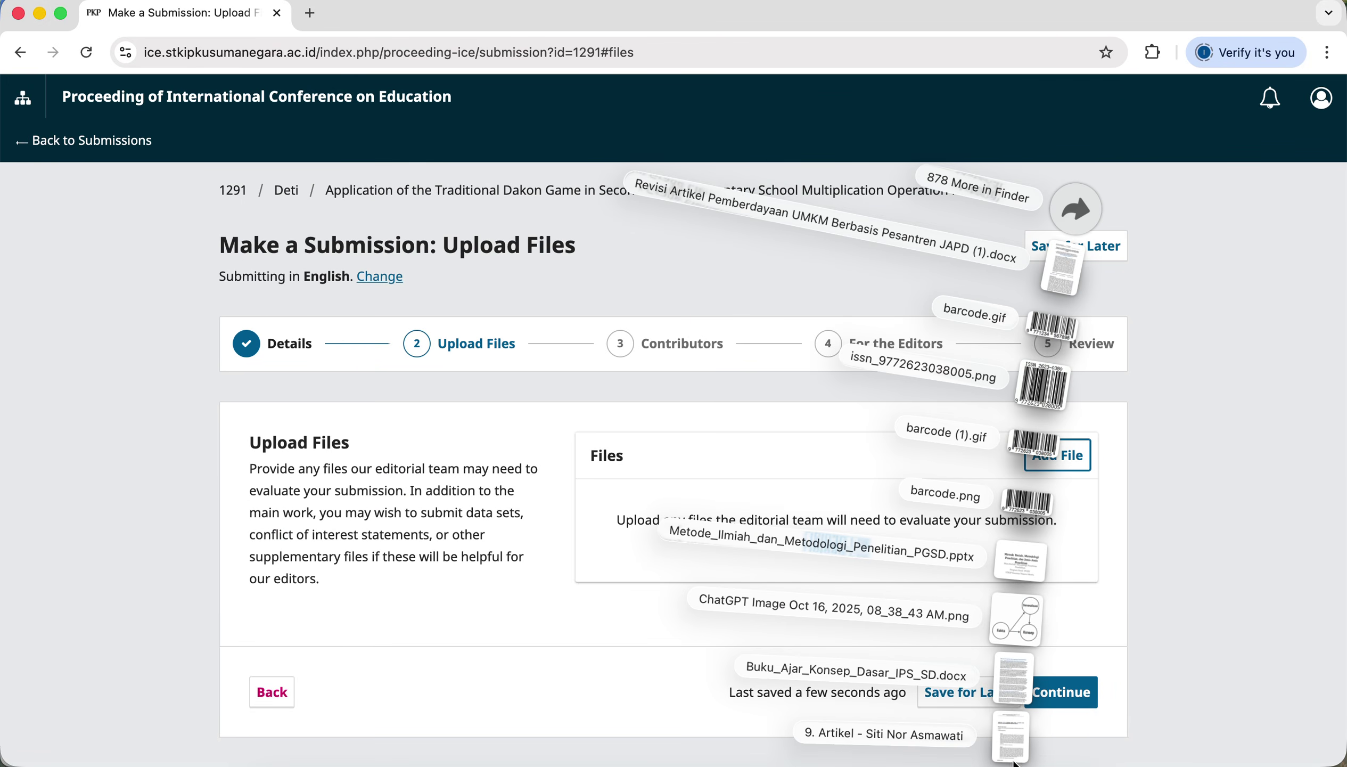
drag(1011, 729, 725, 515)
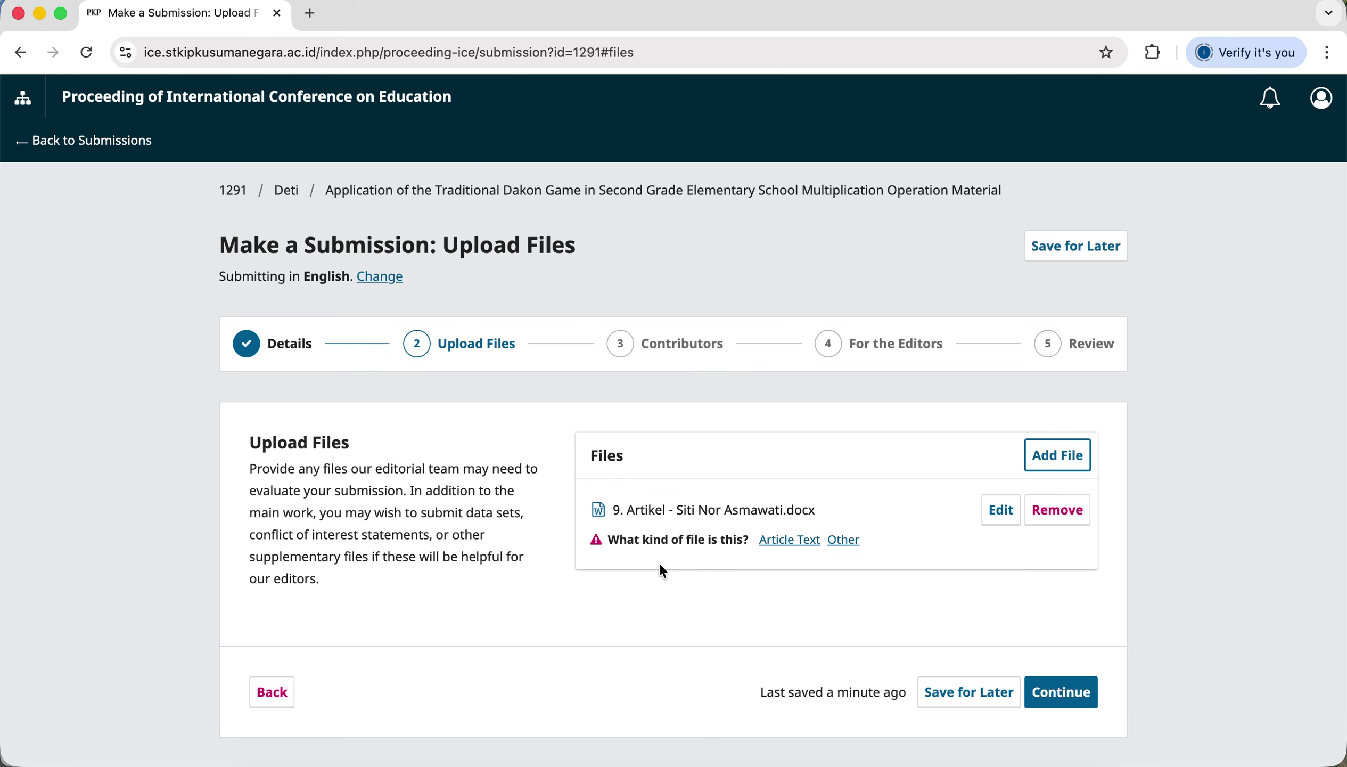
click(797, 545)
click(1079, 690)
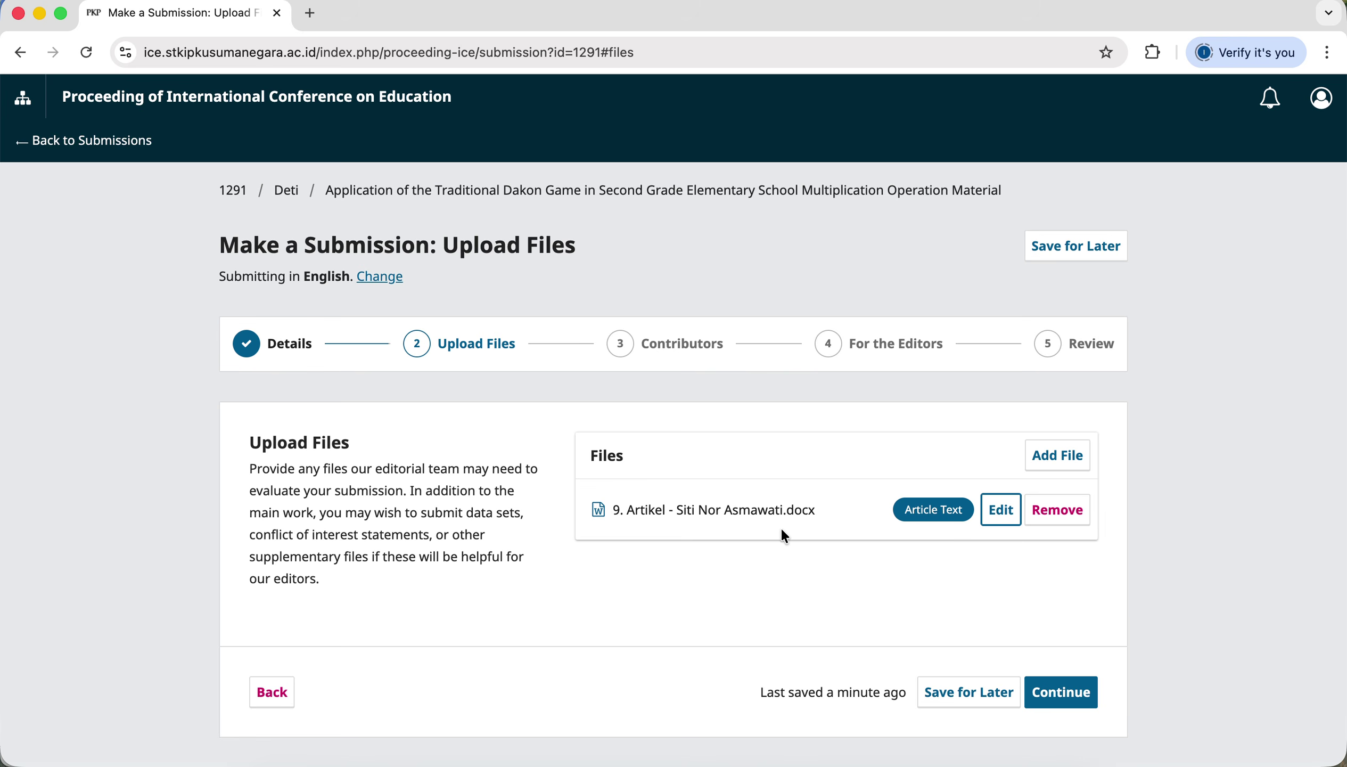
Continue past Upload Files and Contributors to the For the Editors step.
click(1071, 706)
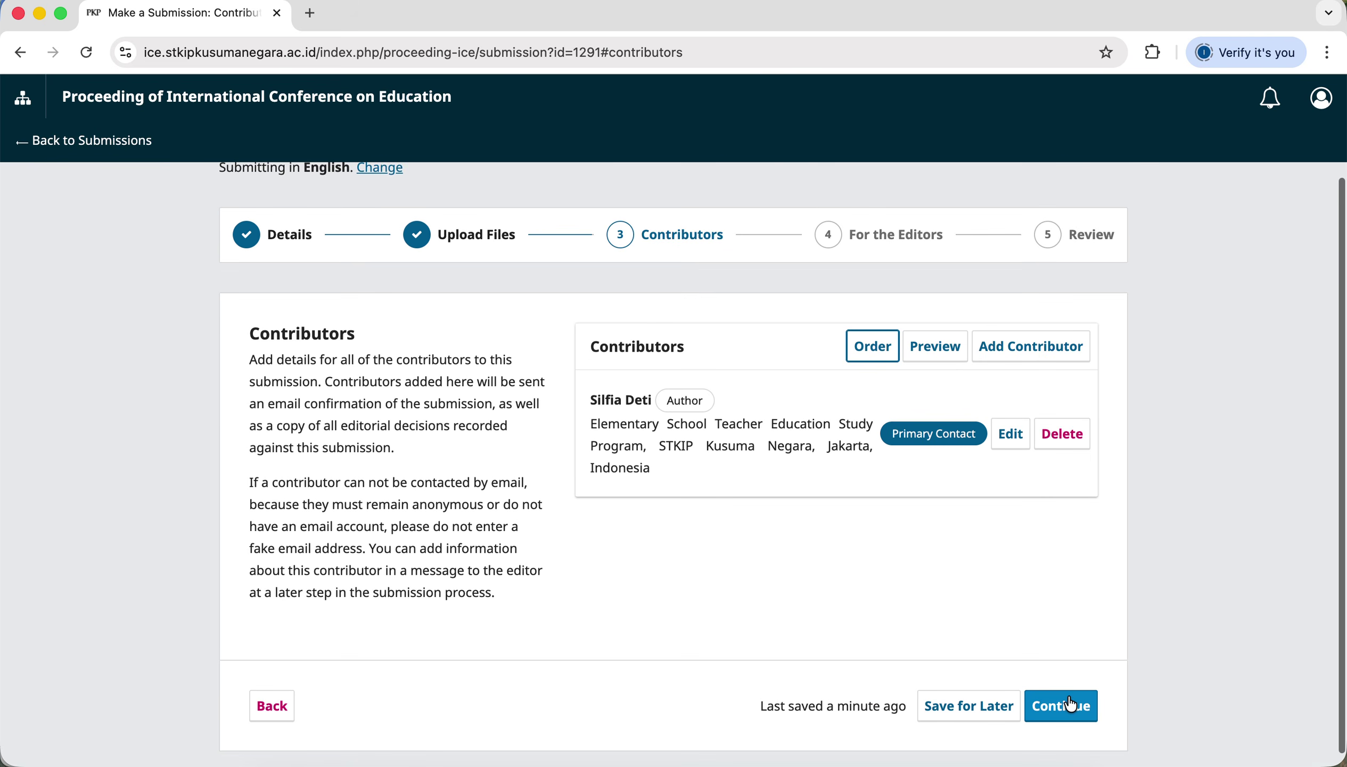
click(1060, 712)
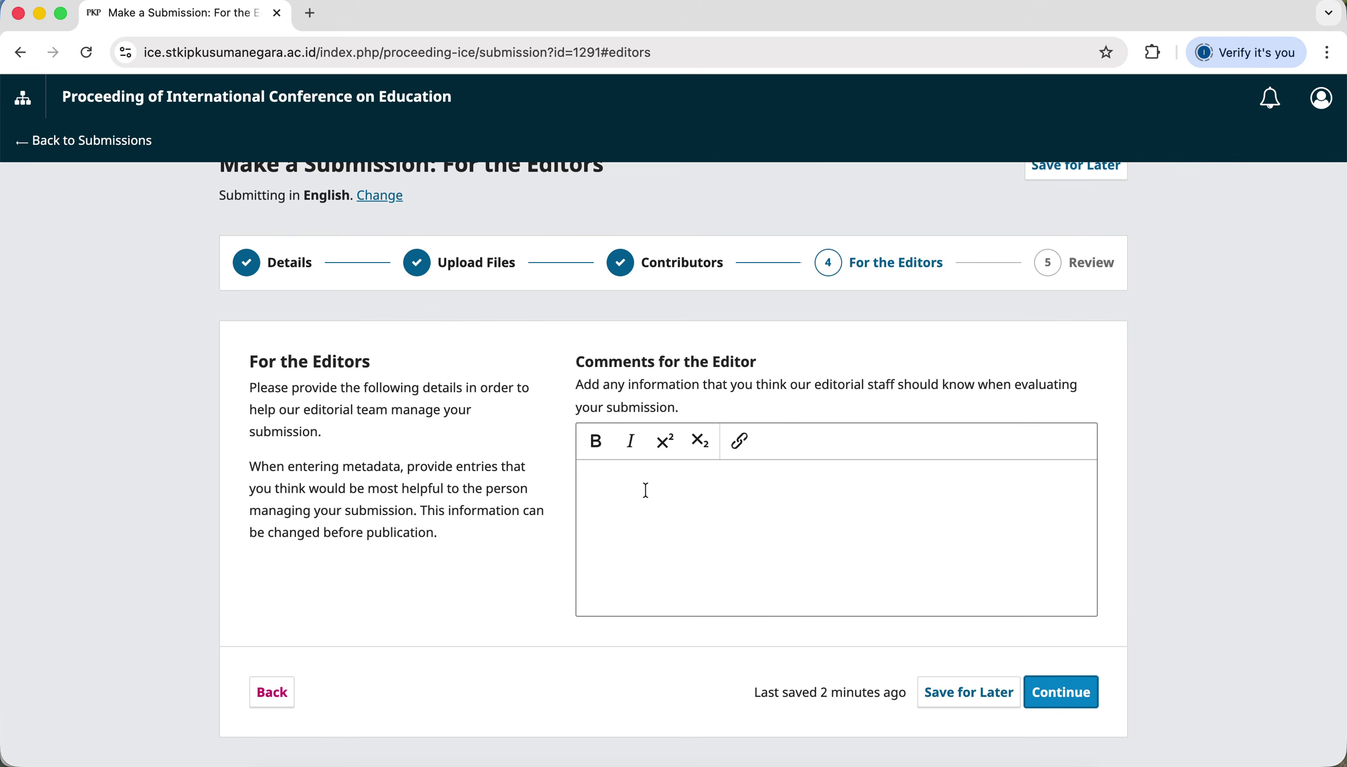
Enter the editor comment 'Dear Editor, Mohon artikel ini segera diproses.' then 'Terima kasih.' on a new line.
scroll(655, 503, up, 2)
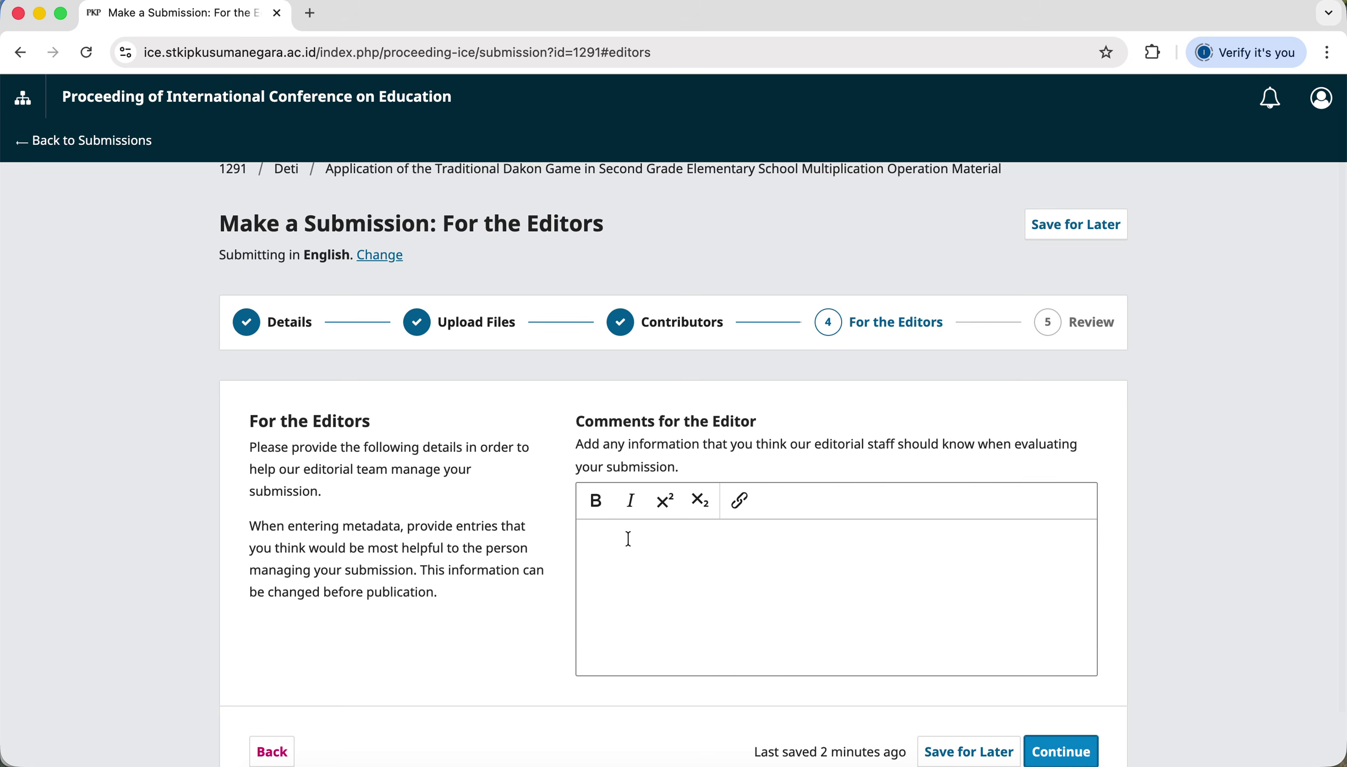
click(629, 539)
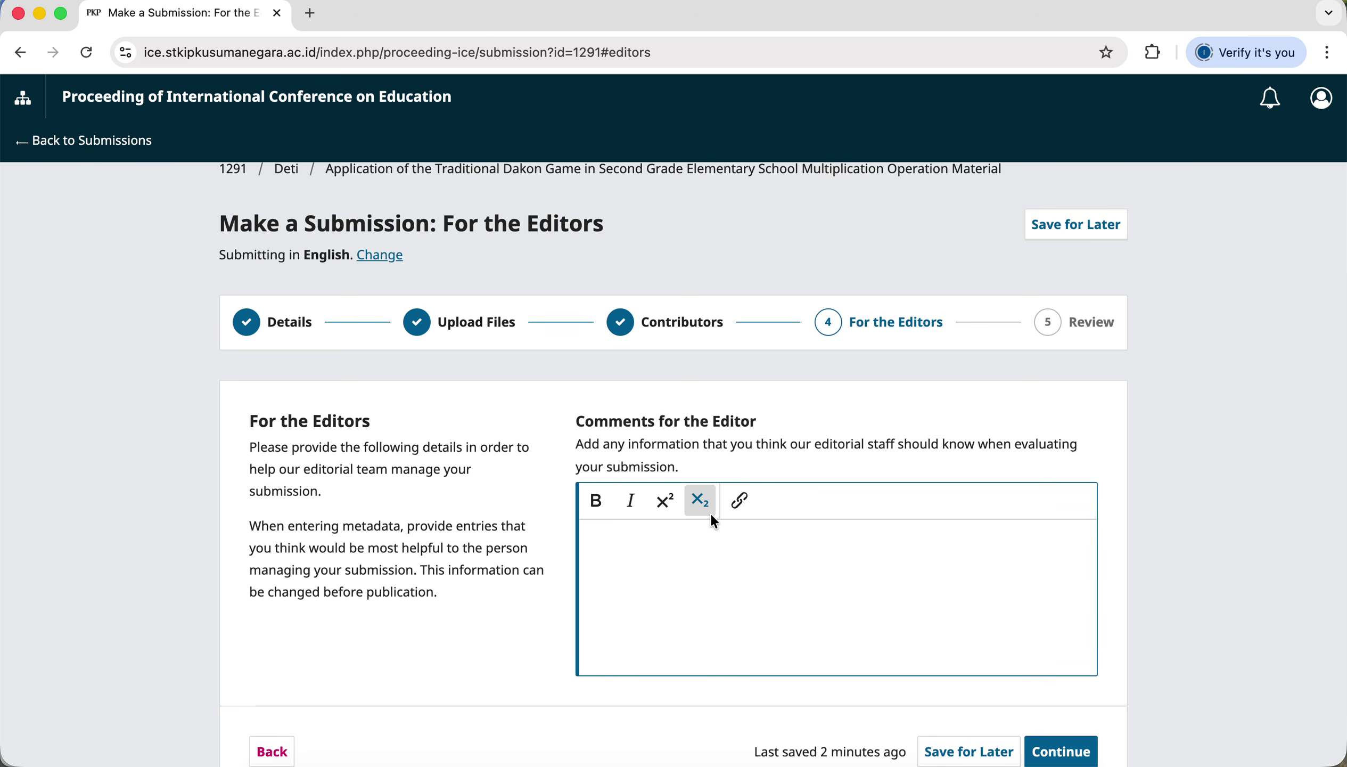
scroll(883, 500, down, 1)
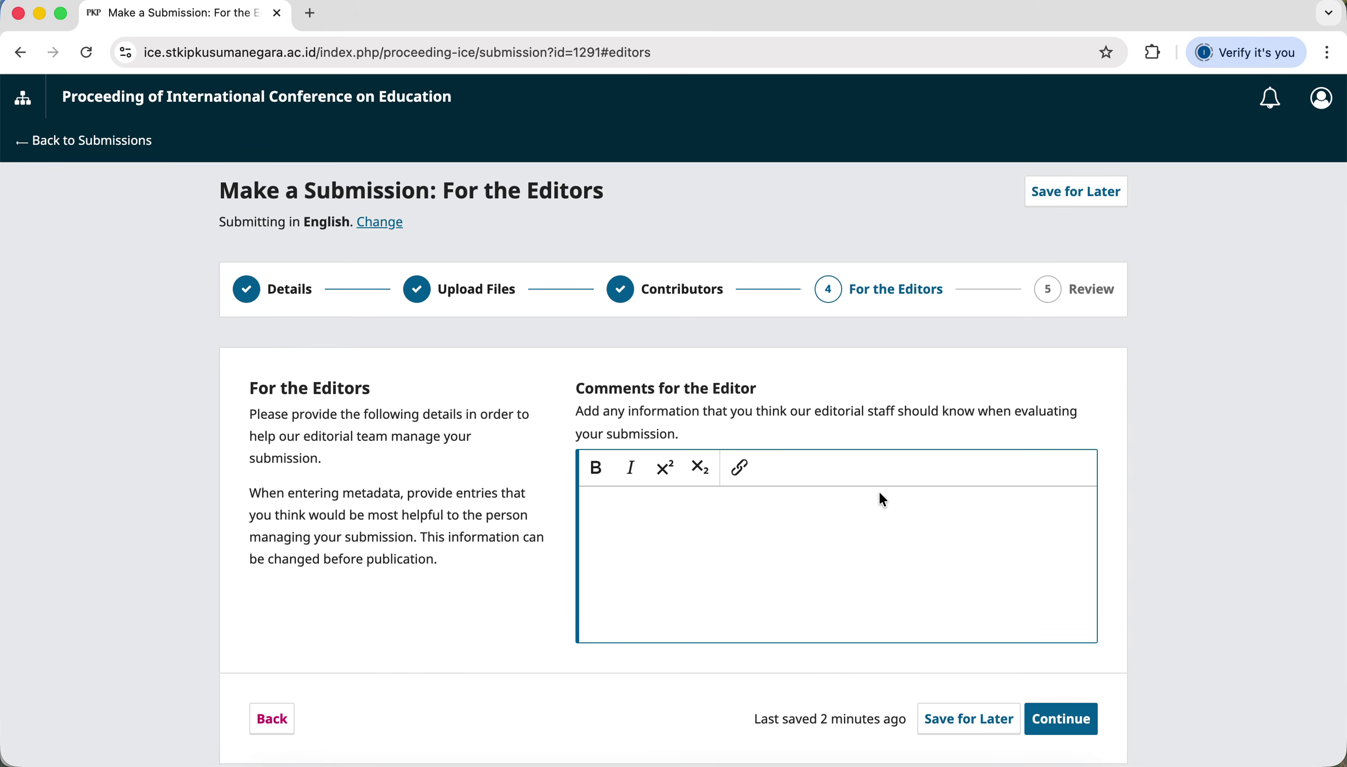
text(Dear )
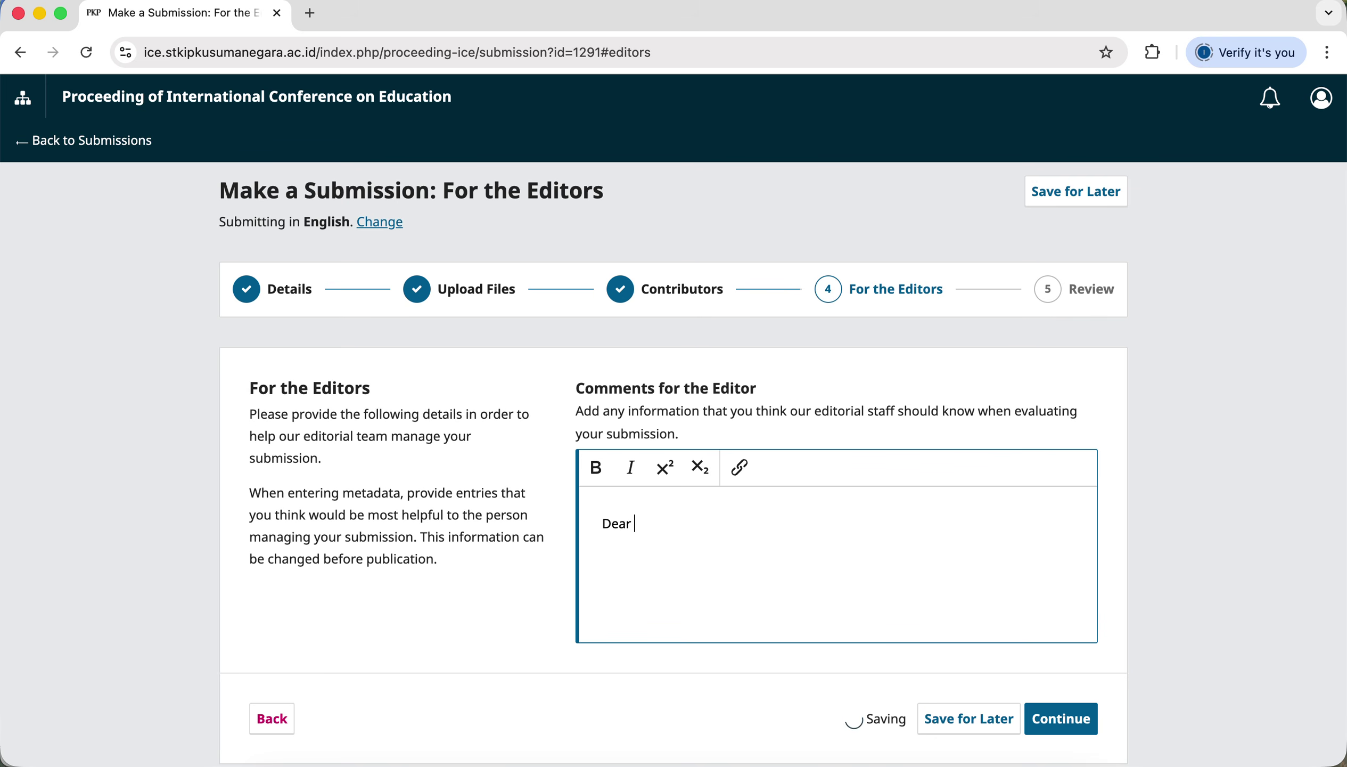
text(Editor)
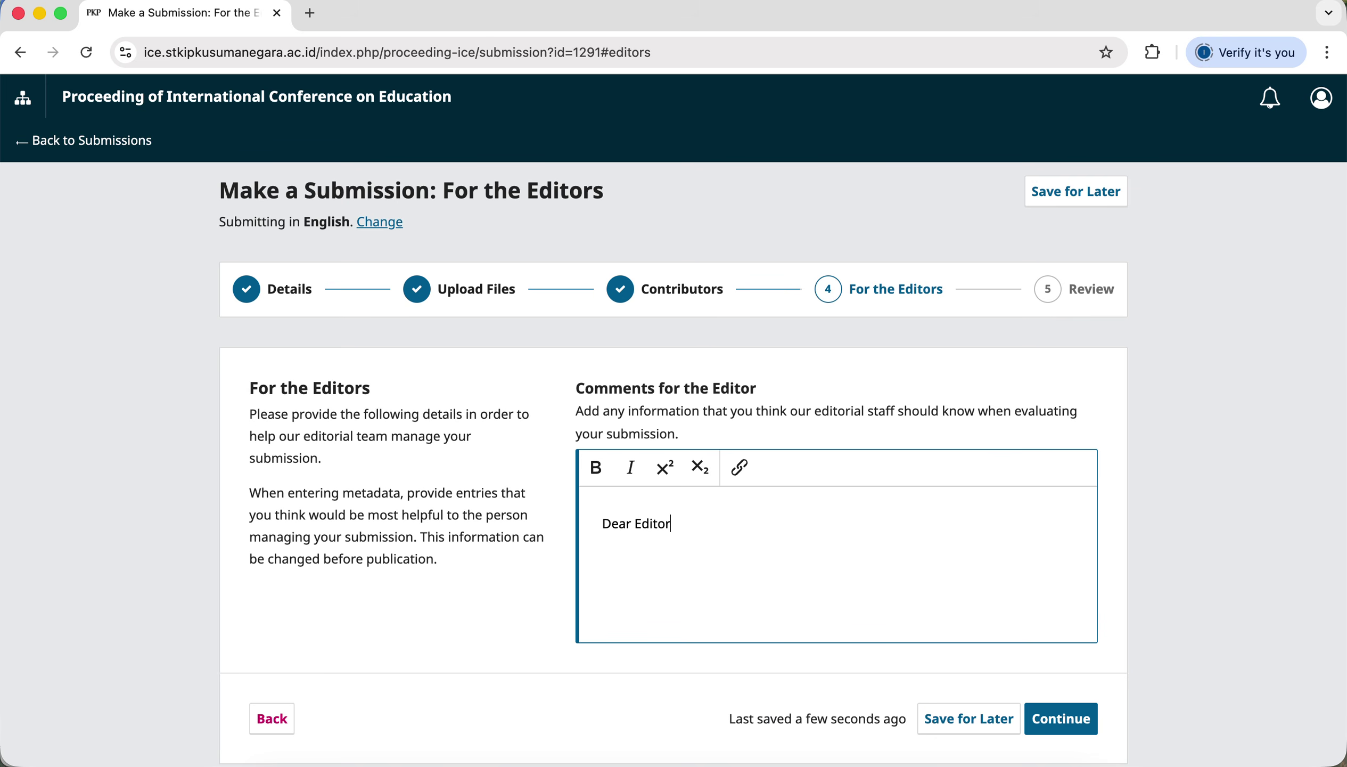
text(, Mohon artikel ini segera dip)
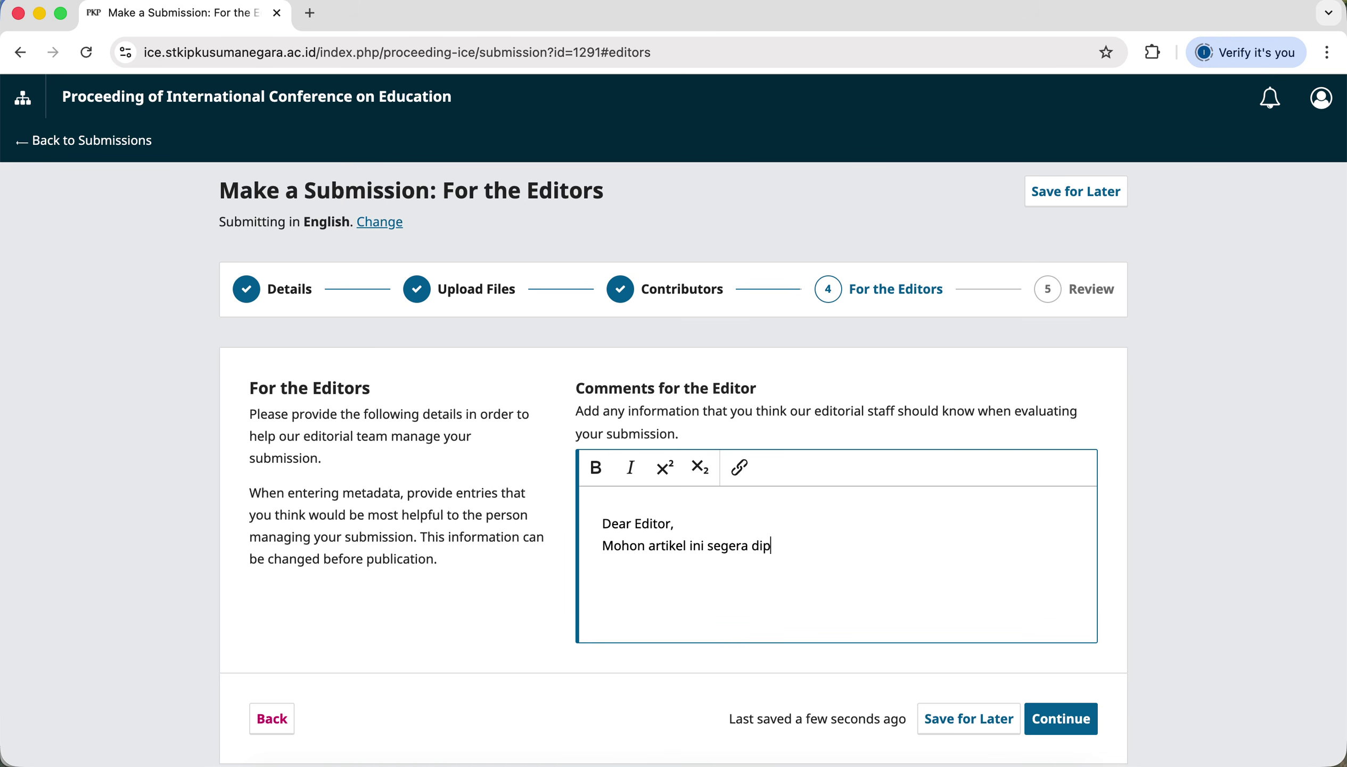
text(roses.)
key(Return)
text(Terima kasih.)
click(1062, 719)
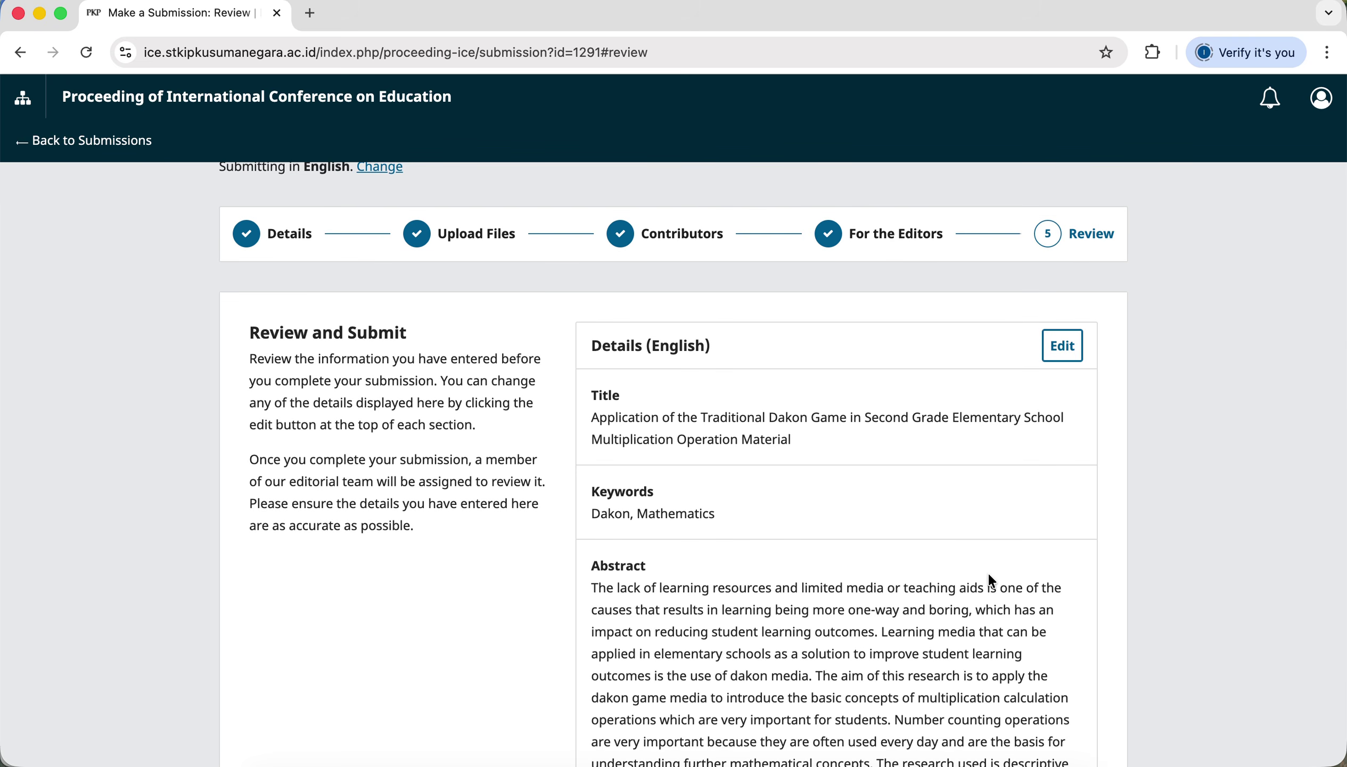
Scroll through the Review step to inspect title, keywords Dakon and Mathematics, and abstract.
scroll(967, 530, down, 1)
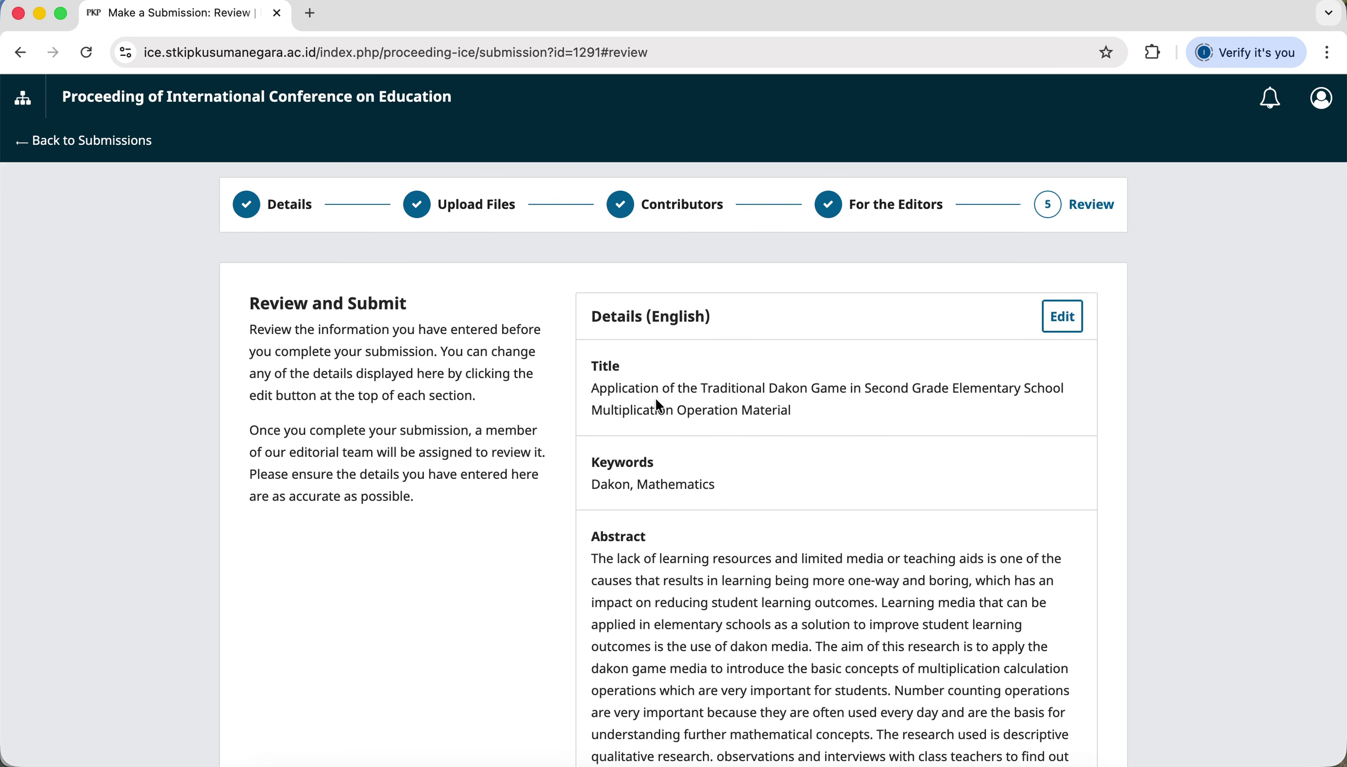
scroll(732, 470, down, 1)
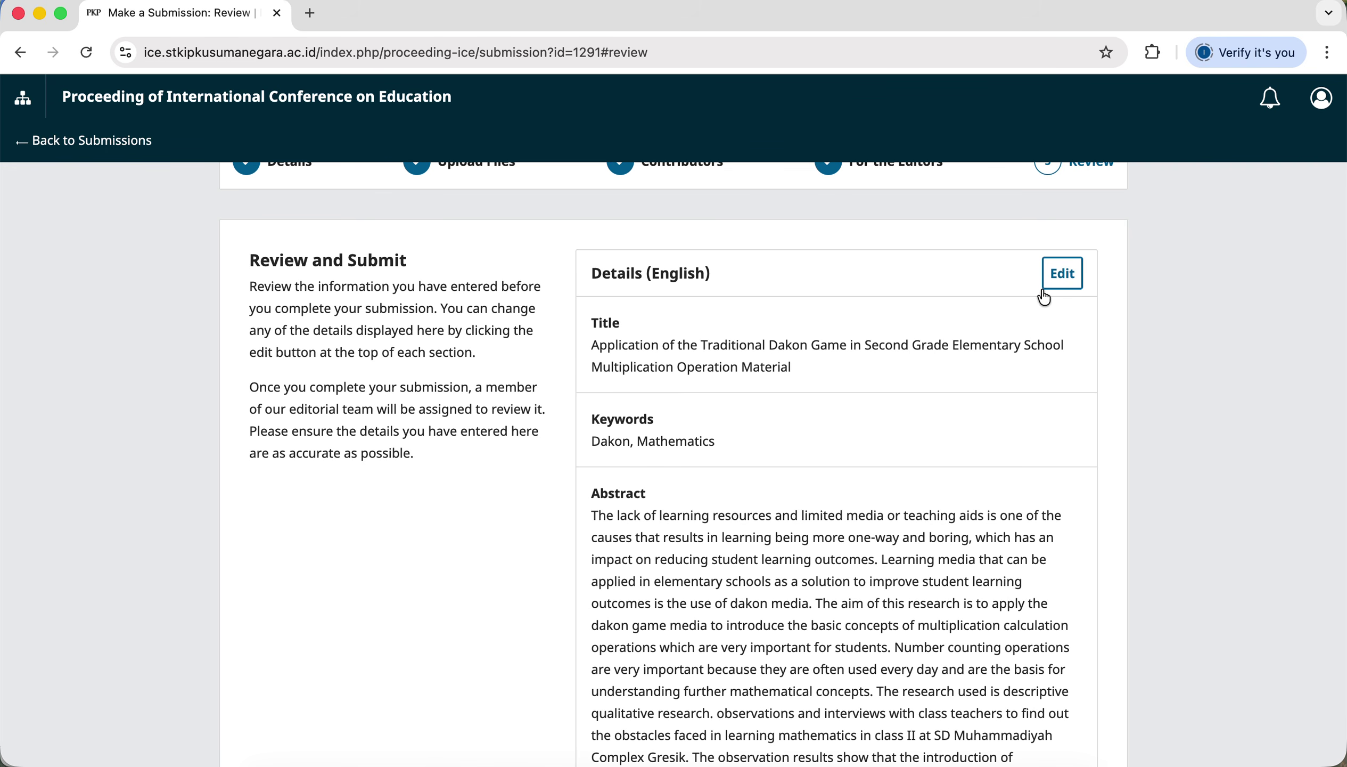
scroll(747, 535, down, 7)
scroll(748, 597, up, 10)
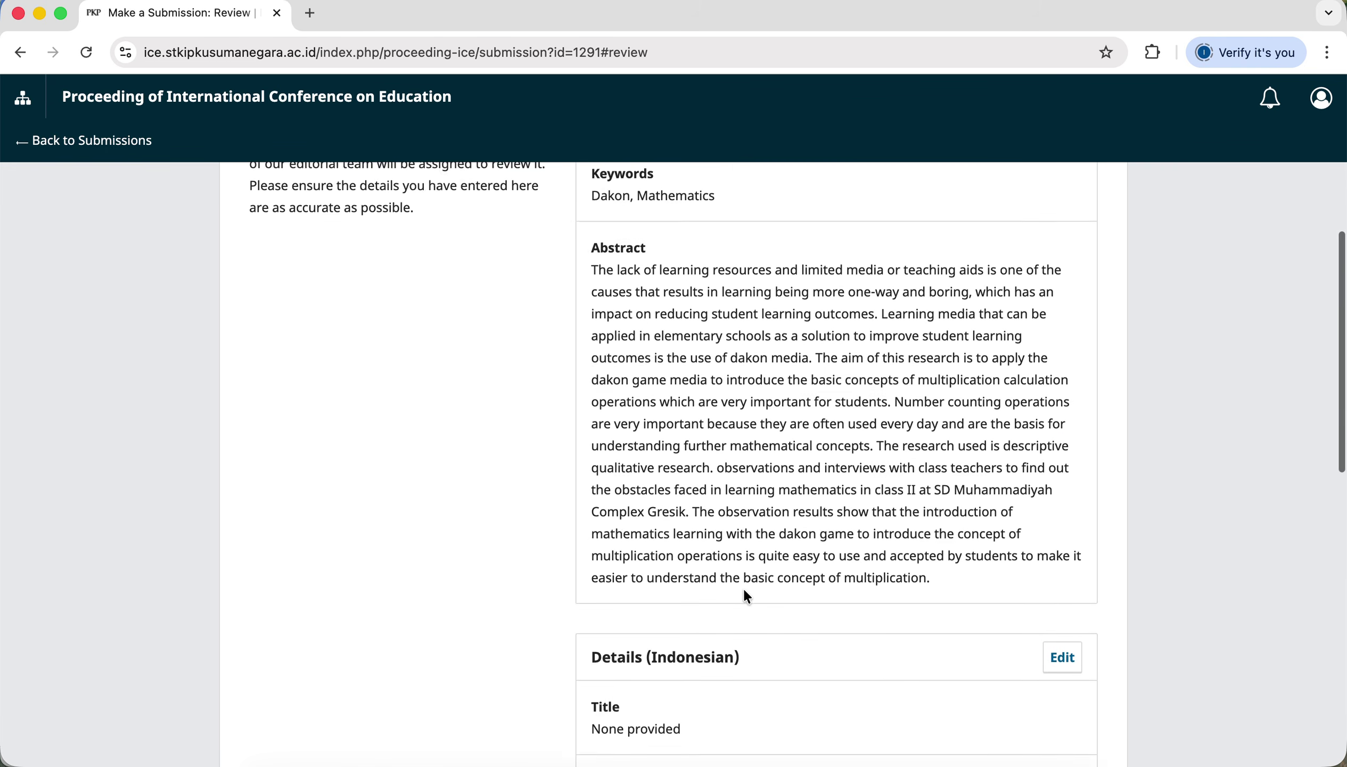
Return to Details, then continue past Details and Upload Files to the Contributors list.
click(1079, 491)
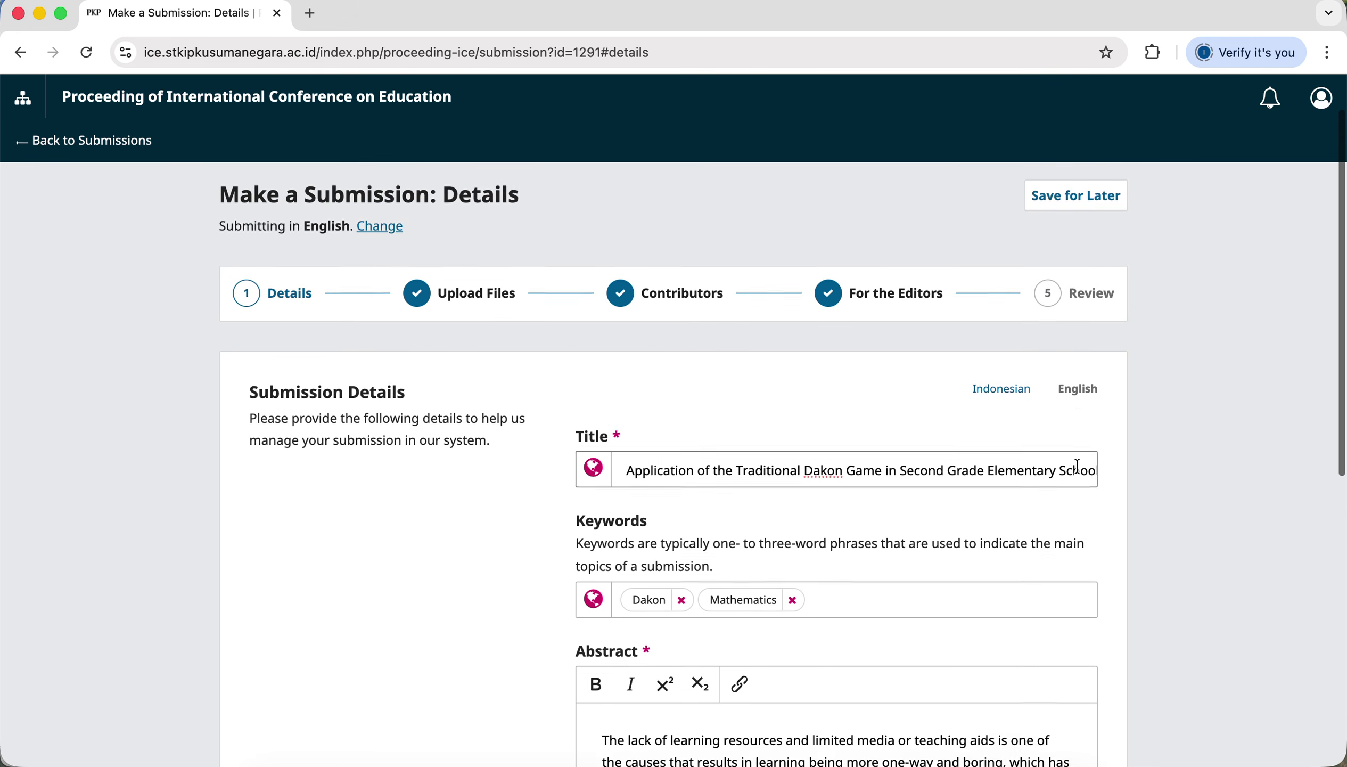
scroll(1060, 353, down, 9)
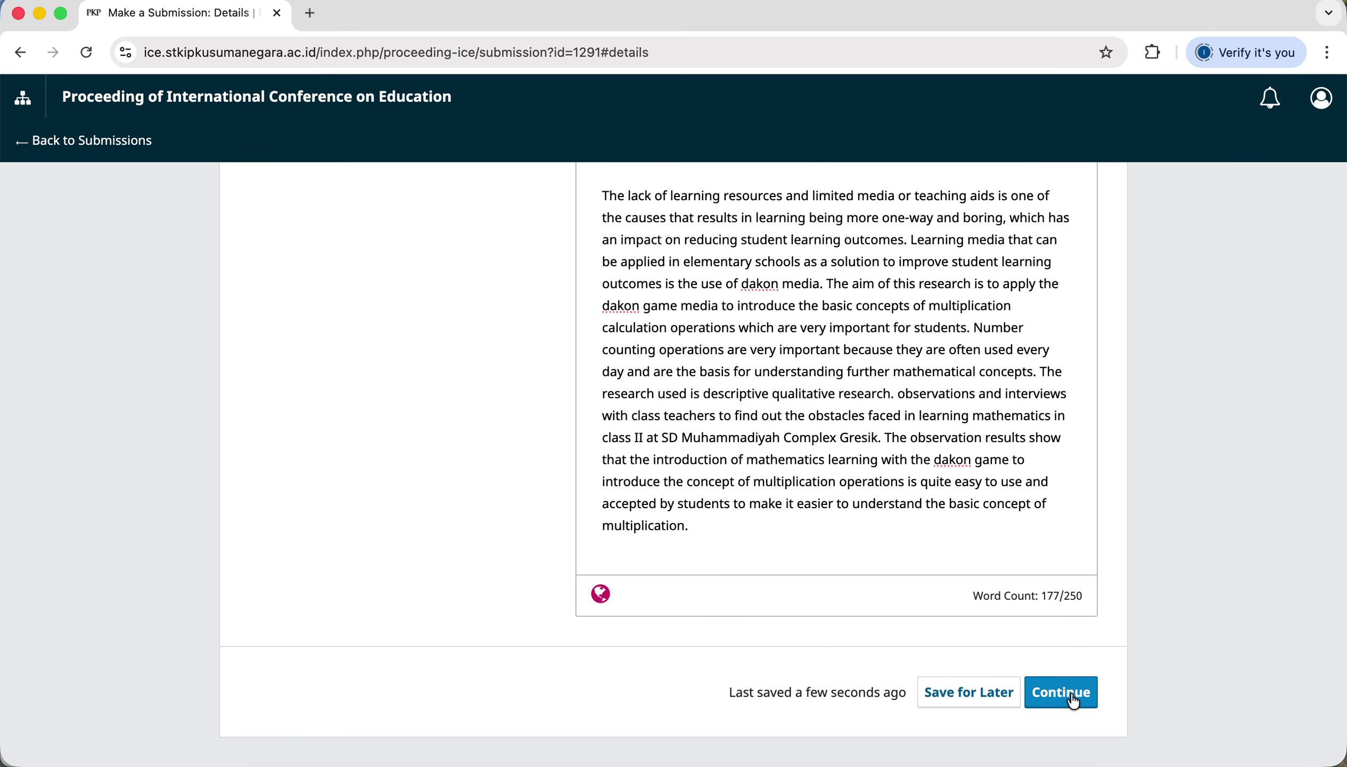
click(1074, 701)
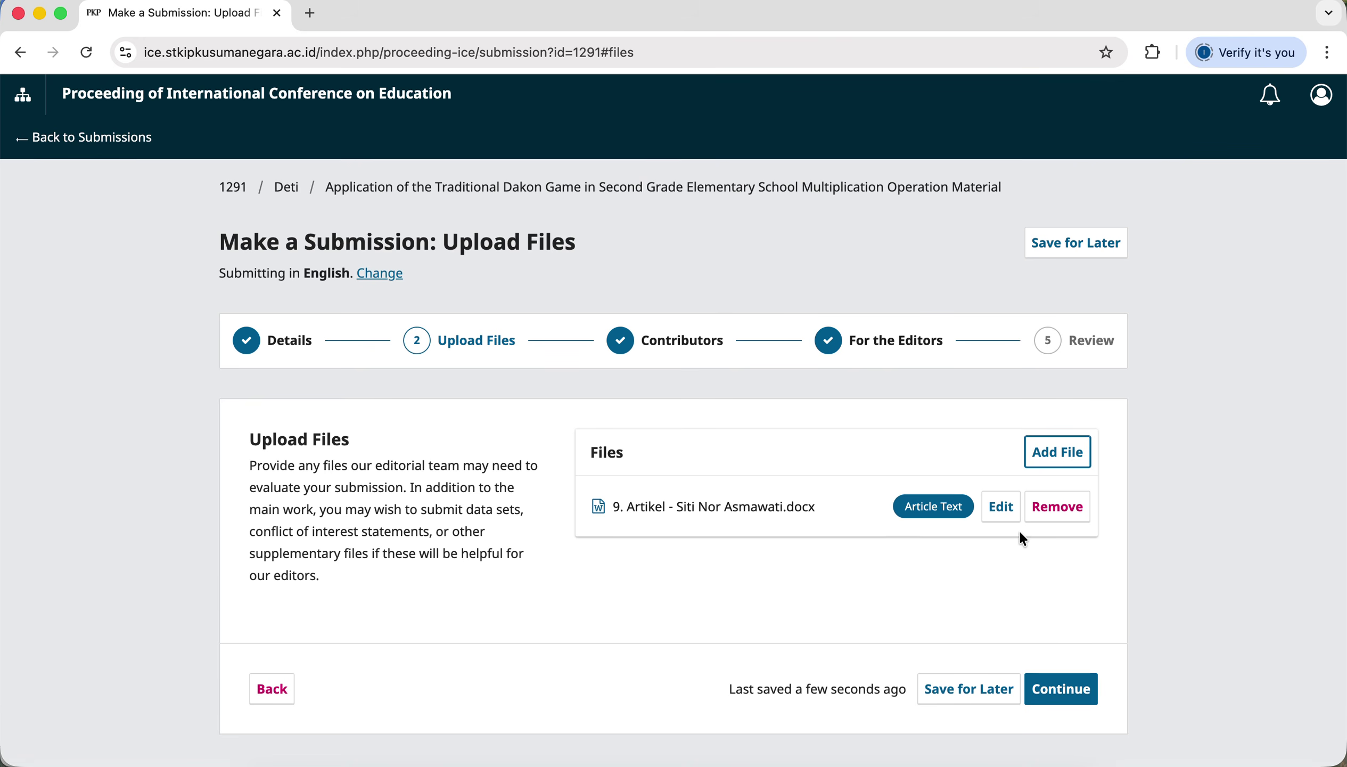
click(1043, 691)
scroll(1054, 695, down, 1)
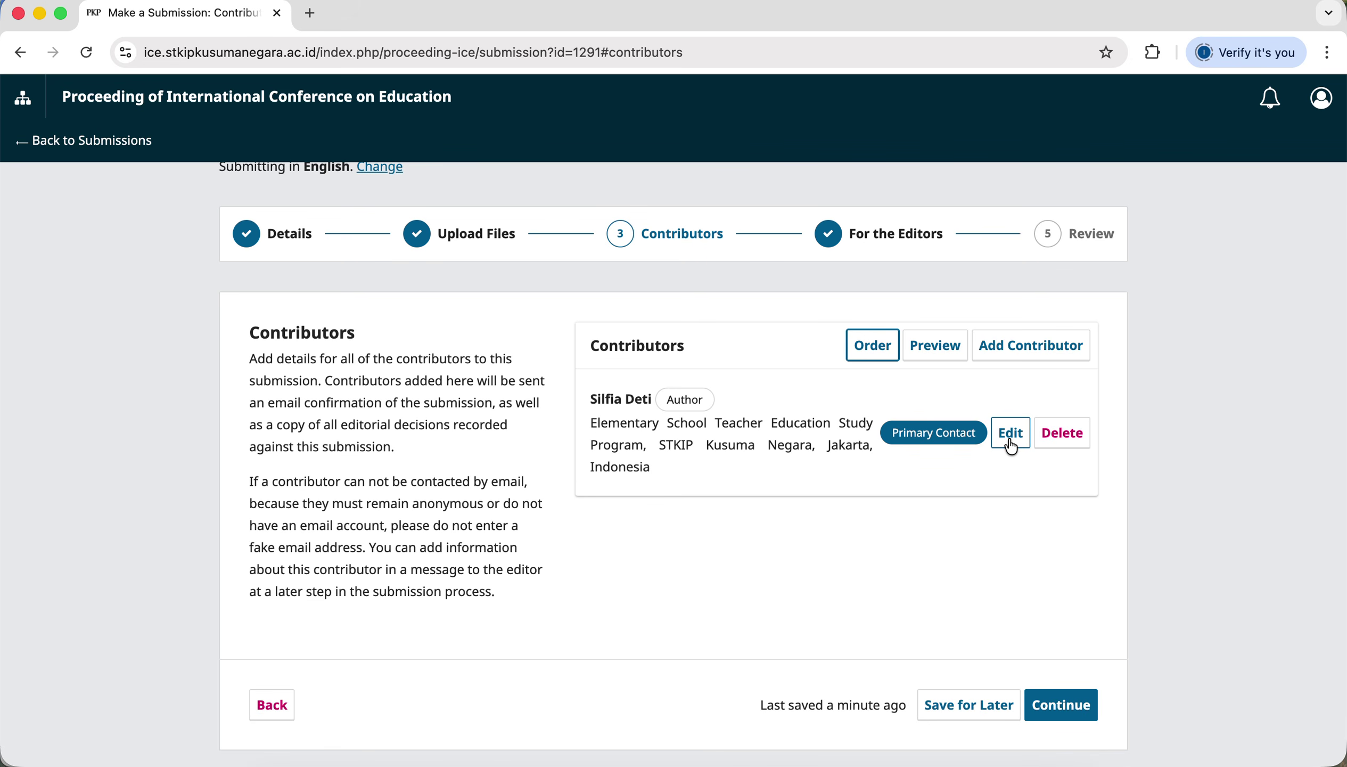
In the author's Edit dialog, review name, e-mail, country and affiliation, then save.
scroll(1010, 446, up, 1)
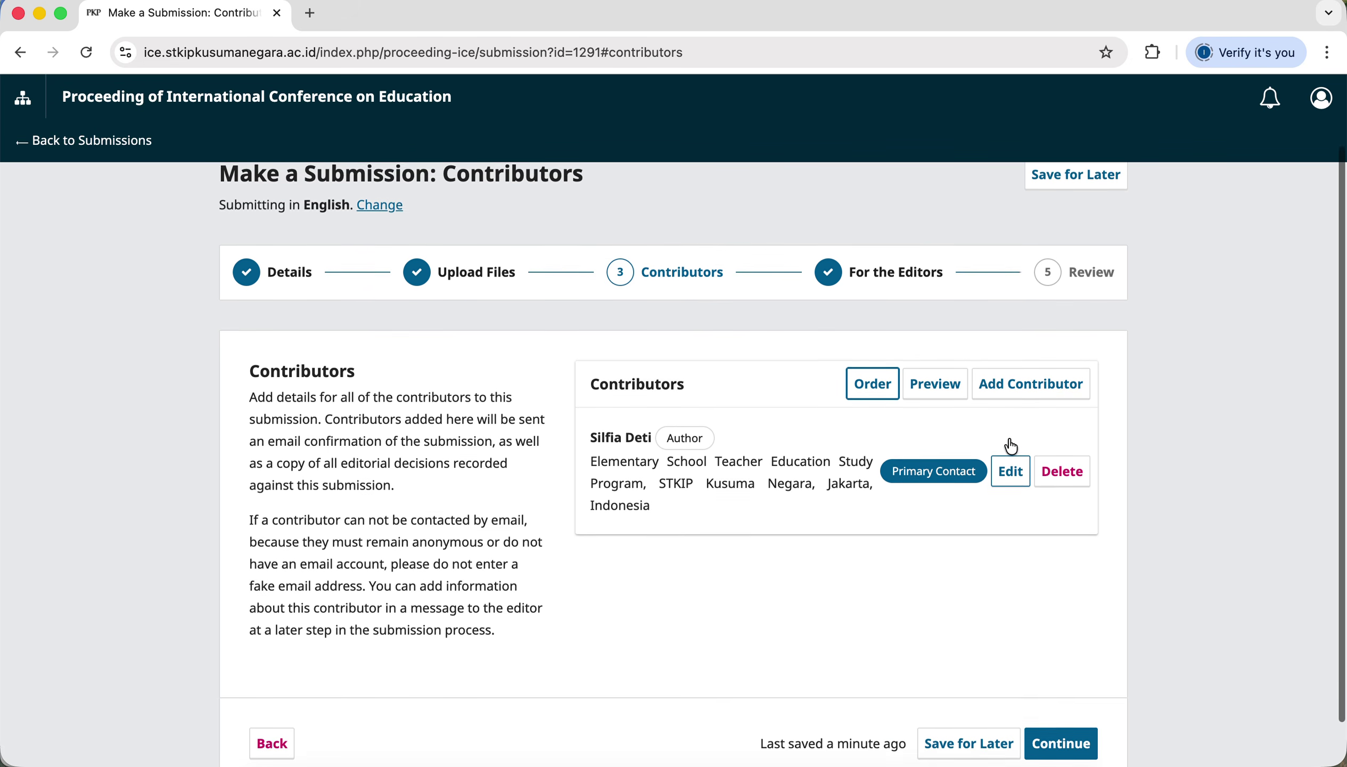
click(1009, 486)
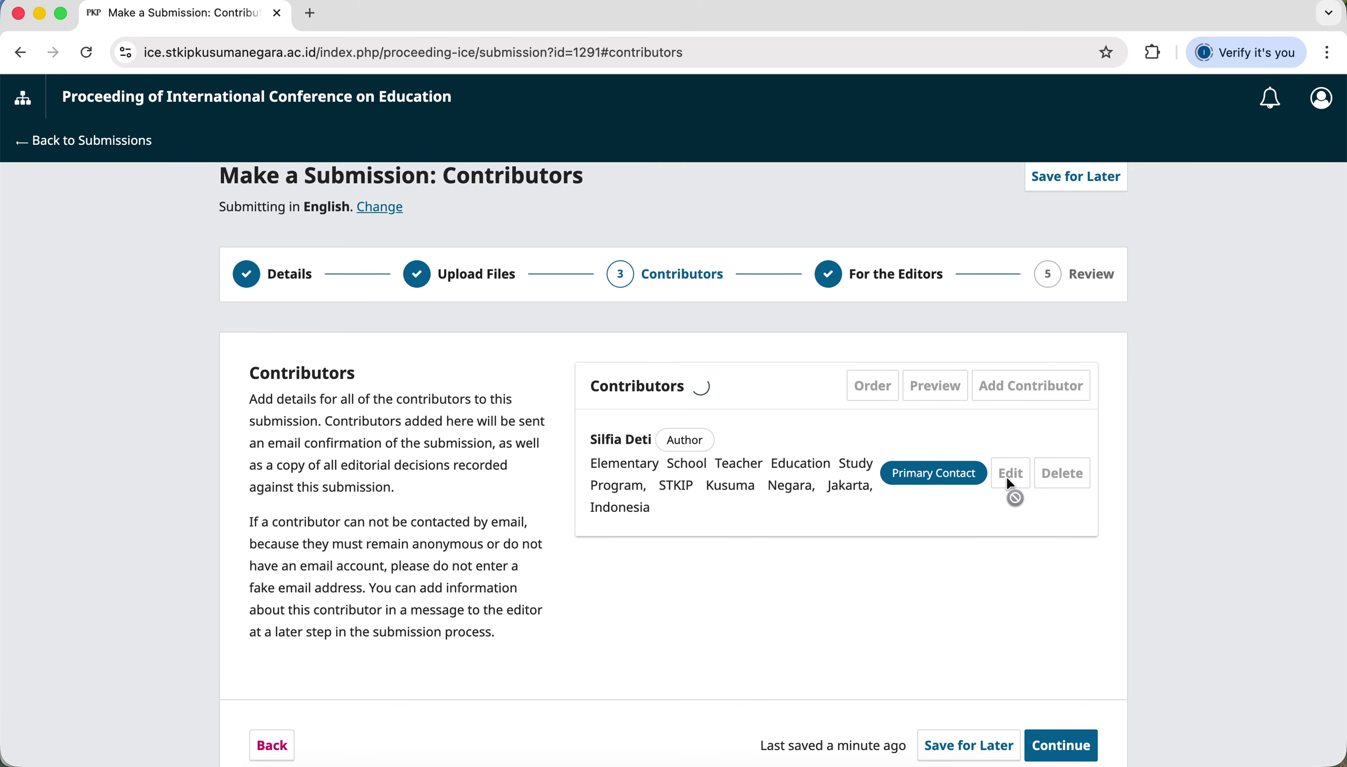
click(470, 237)
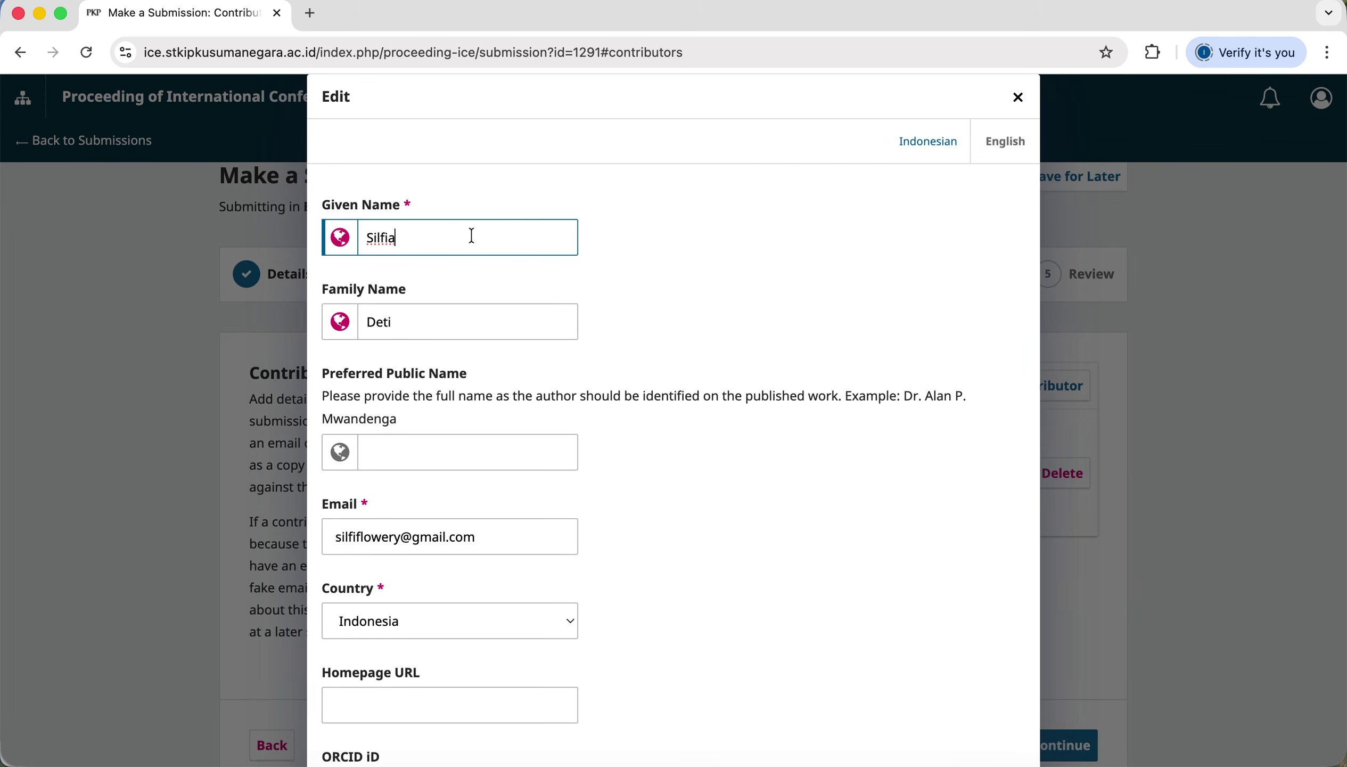
click(457, 327)
scroll(456, 332, down, 2)
scroll(455, 336, down, 5)
click(502, 337)
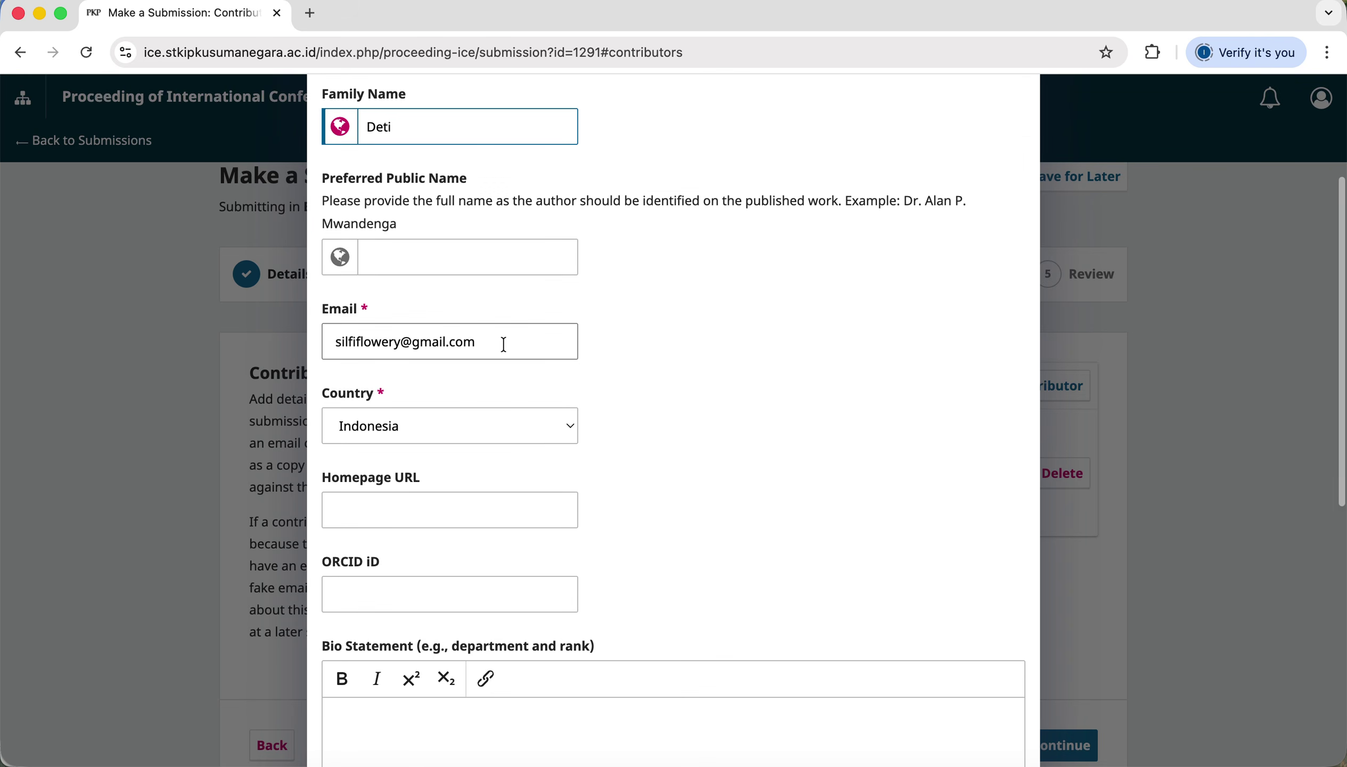
scroll(494, 388, down, 5)
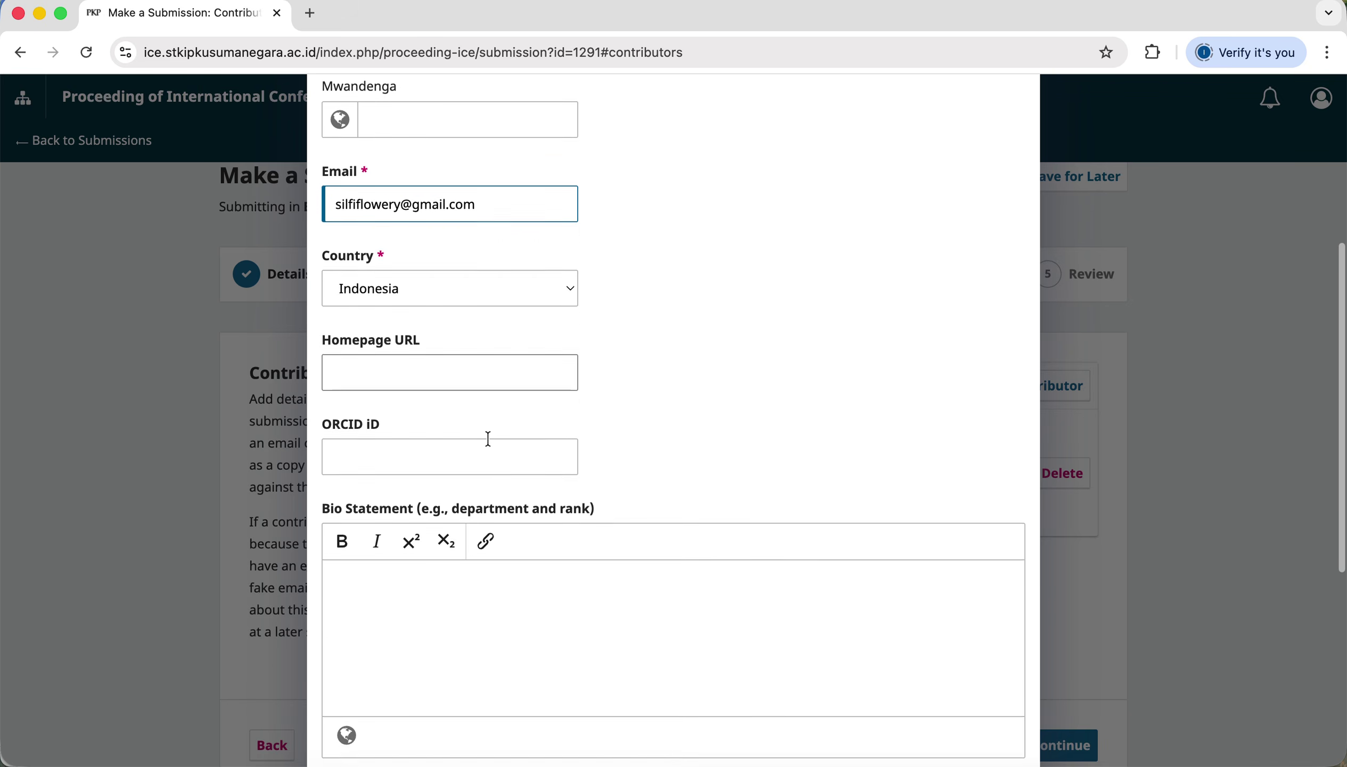
scroll(468, 470, down, 12)
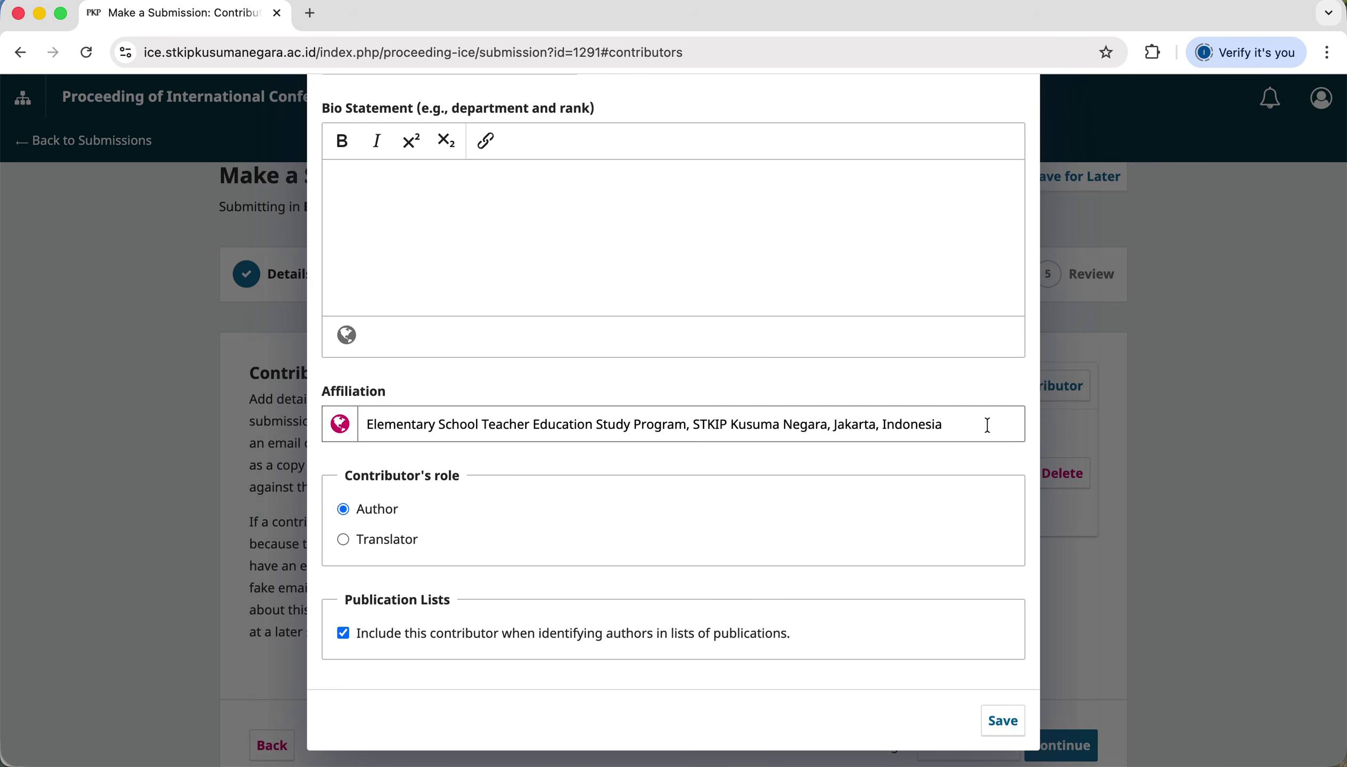
drag(988, 425, 365, 427)
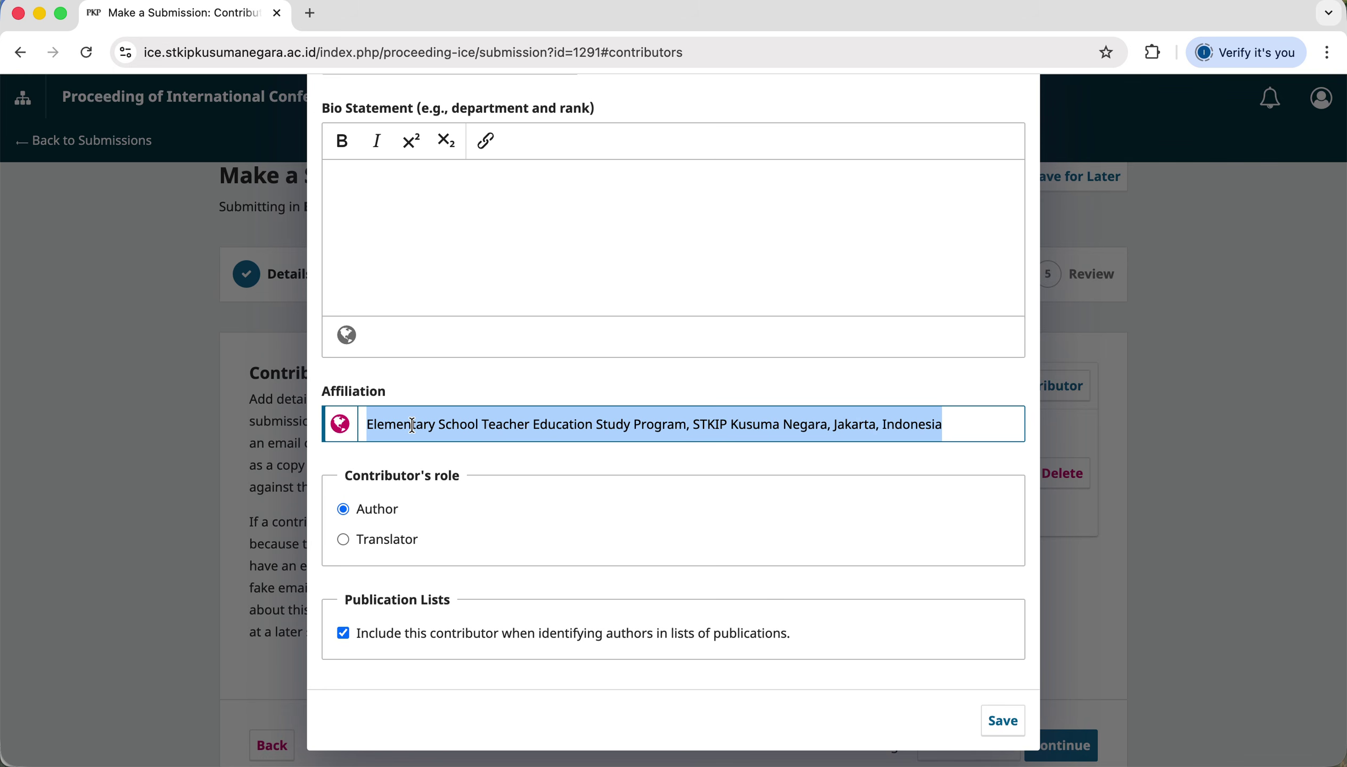
click(974, 426)
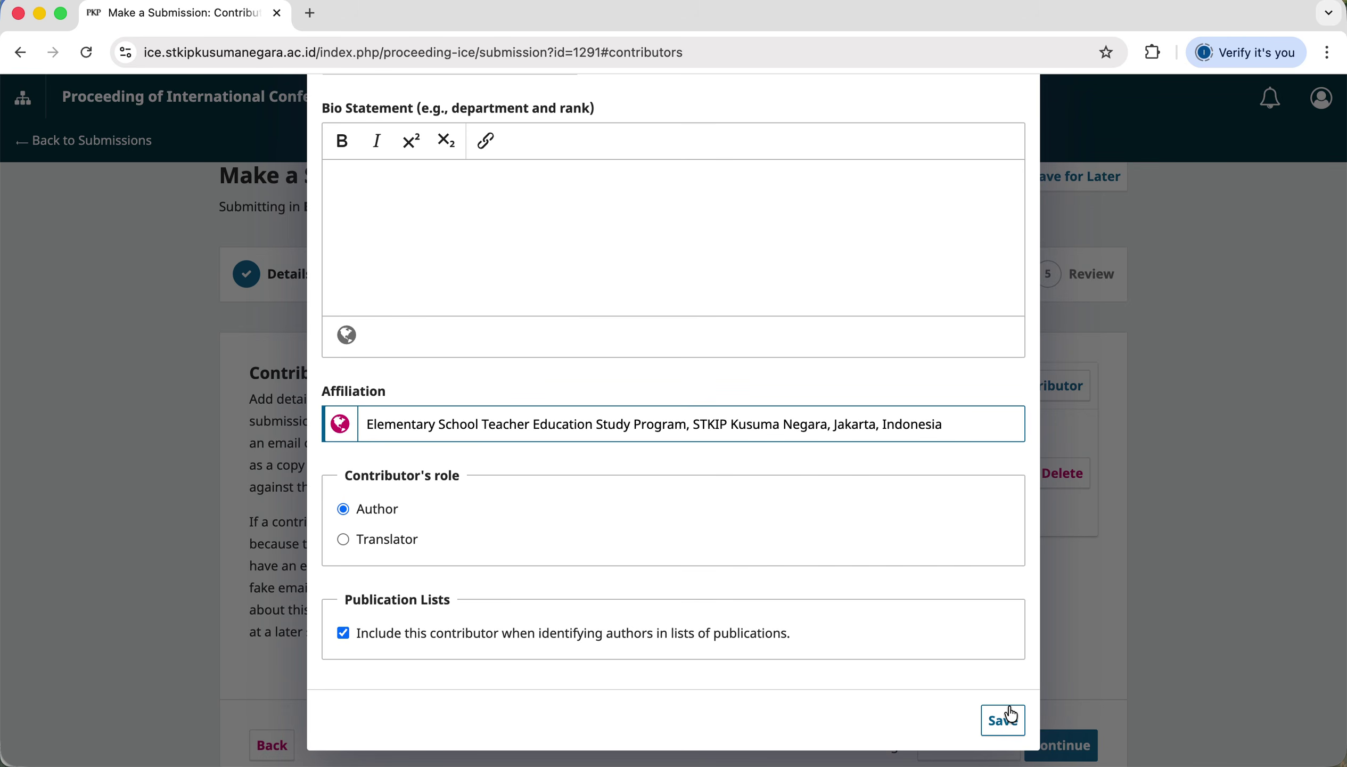
click(1003, 729)
Scroll down the Contributors panel to reach the Add Contributor button.
scroll(958, 607, down, 1)
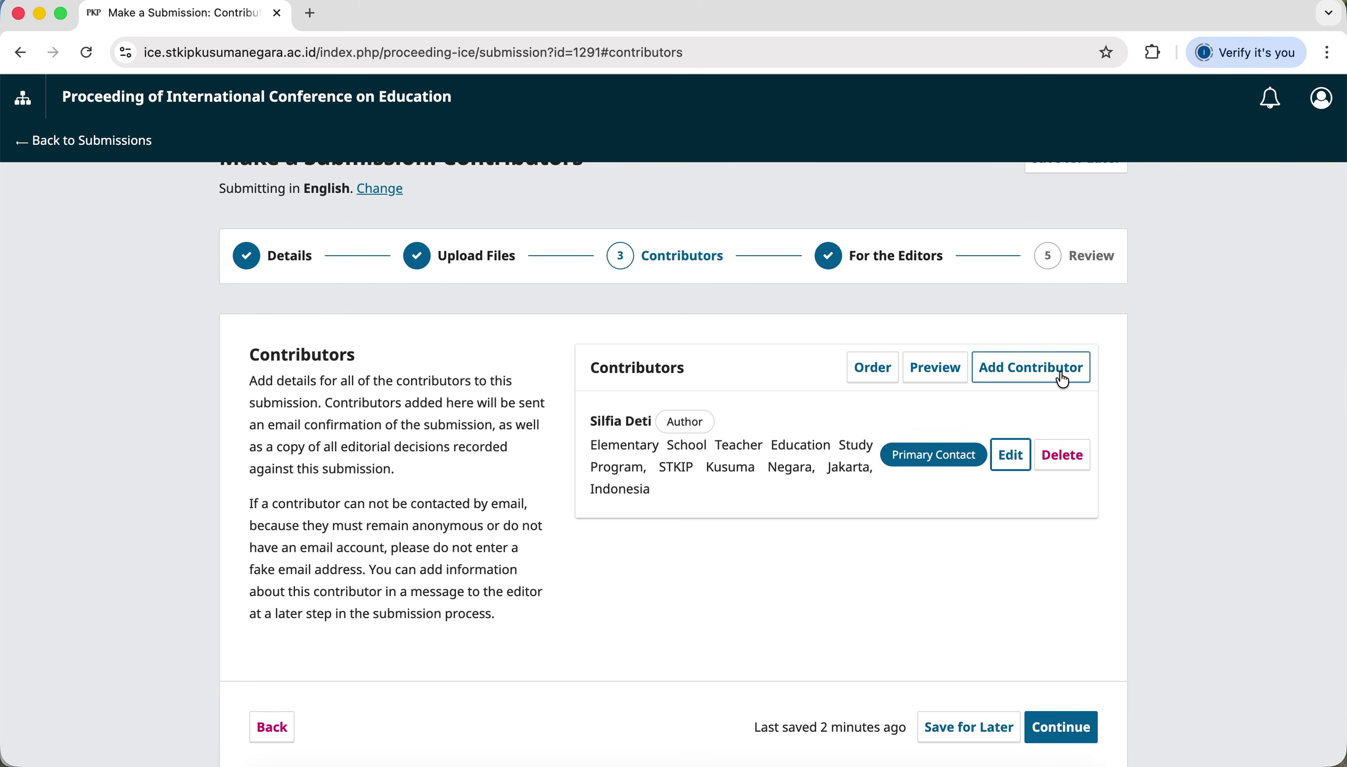
Open a new contributor form and enter the co-author's given and family names.
click(1062, 381)
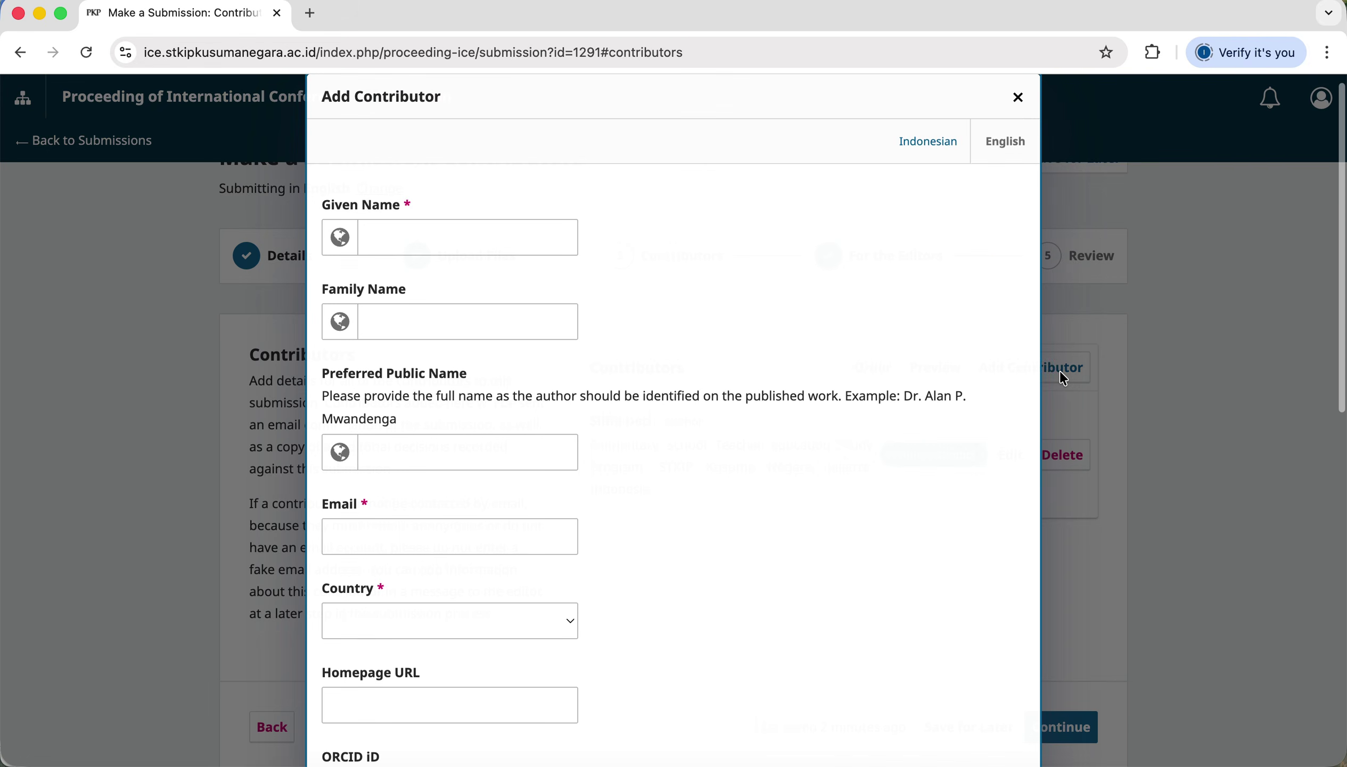
click(450, 235)
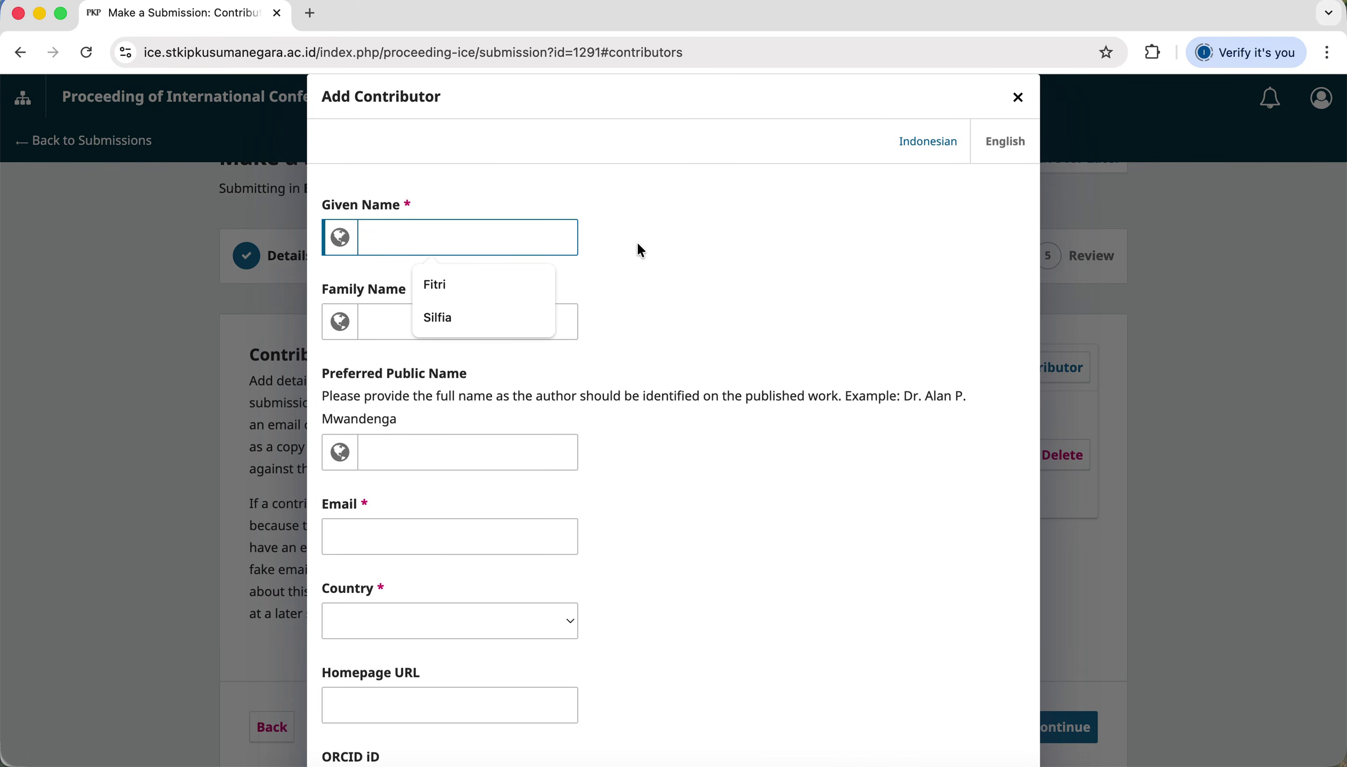
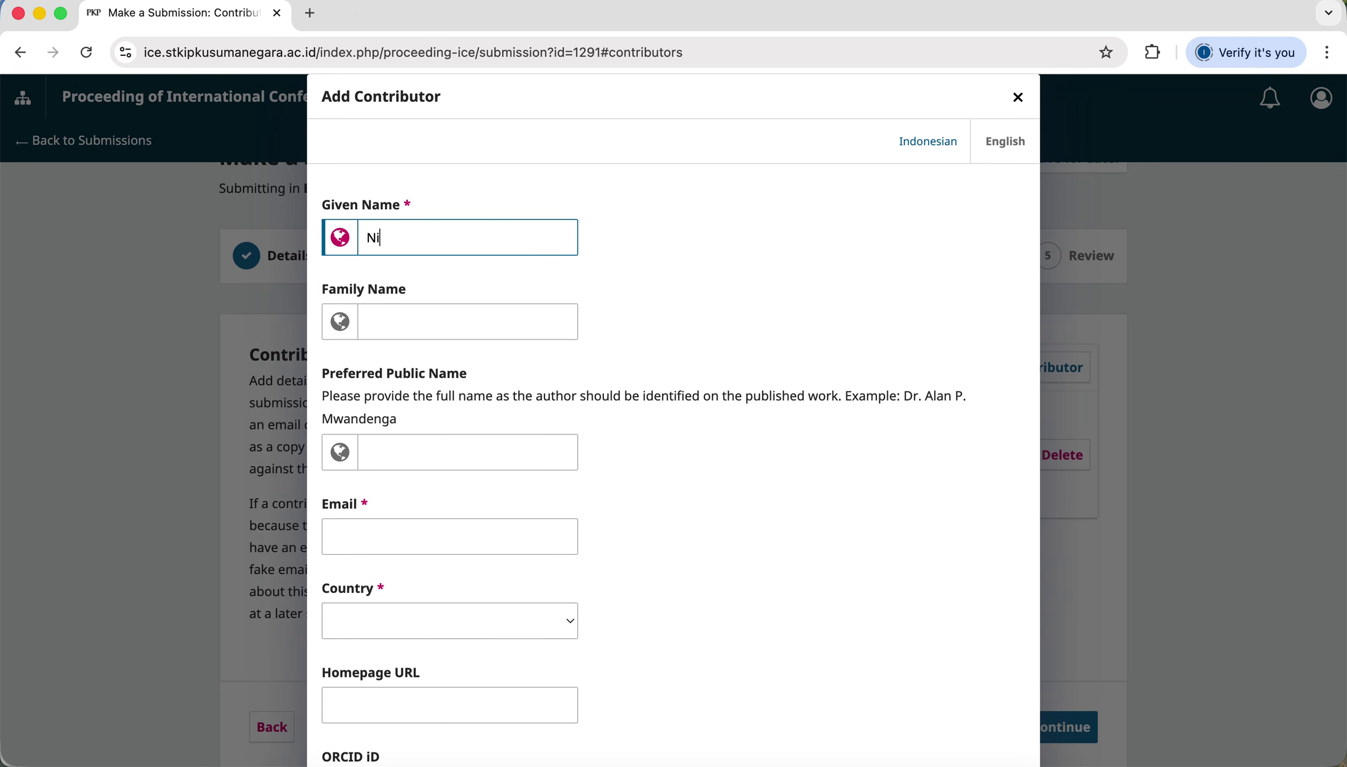
click(463, 323)
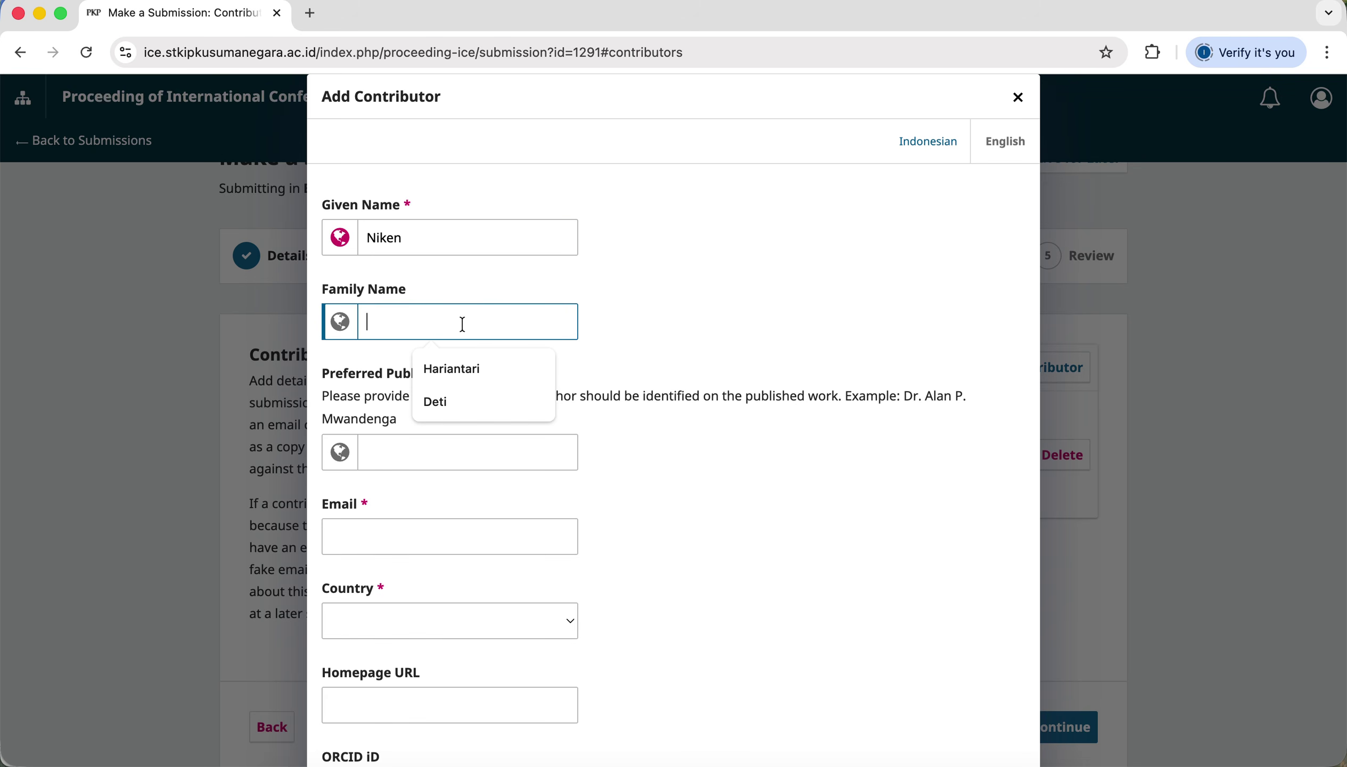
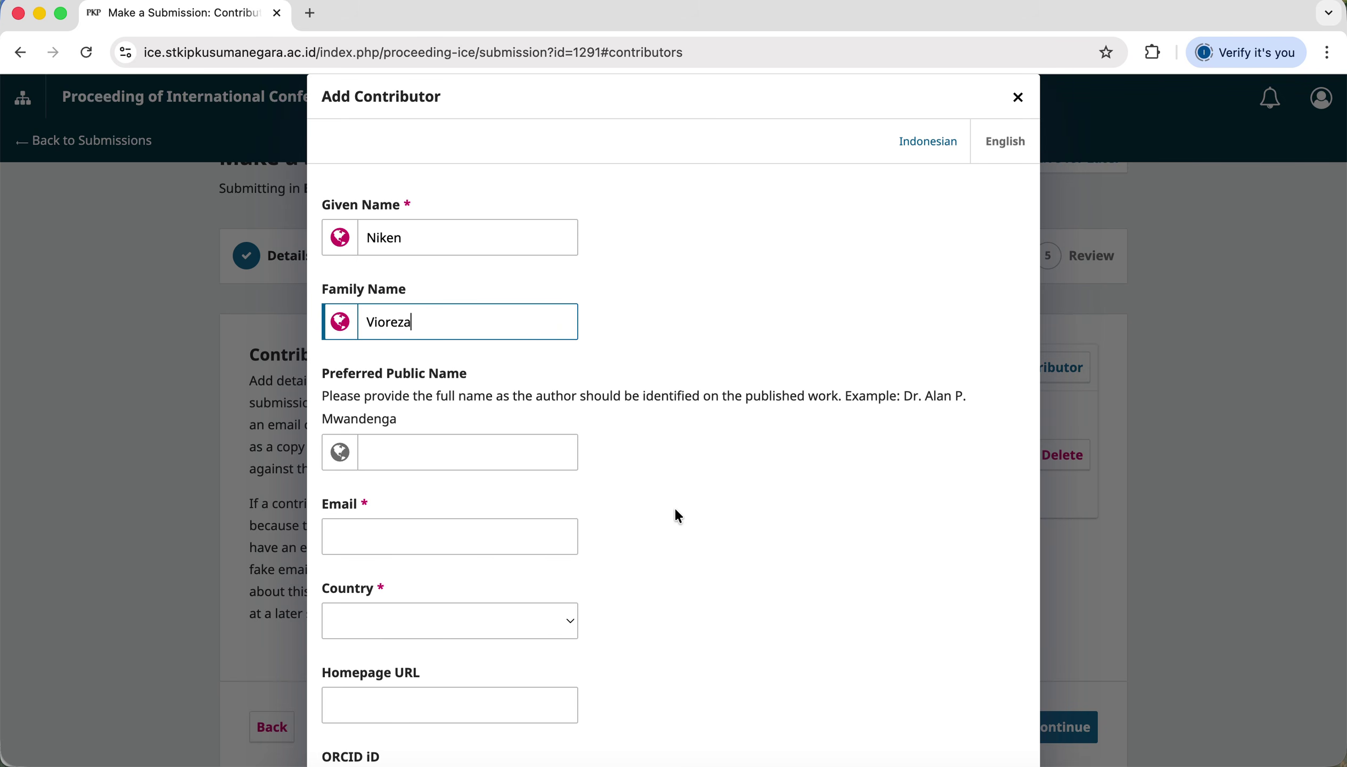
Fill in the co-author's suggested institutional e-mail address and set the country to Indonesia.
scroll(674, 506, down, 3)
click(479, 380)
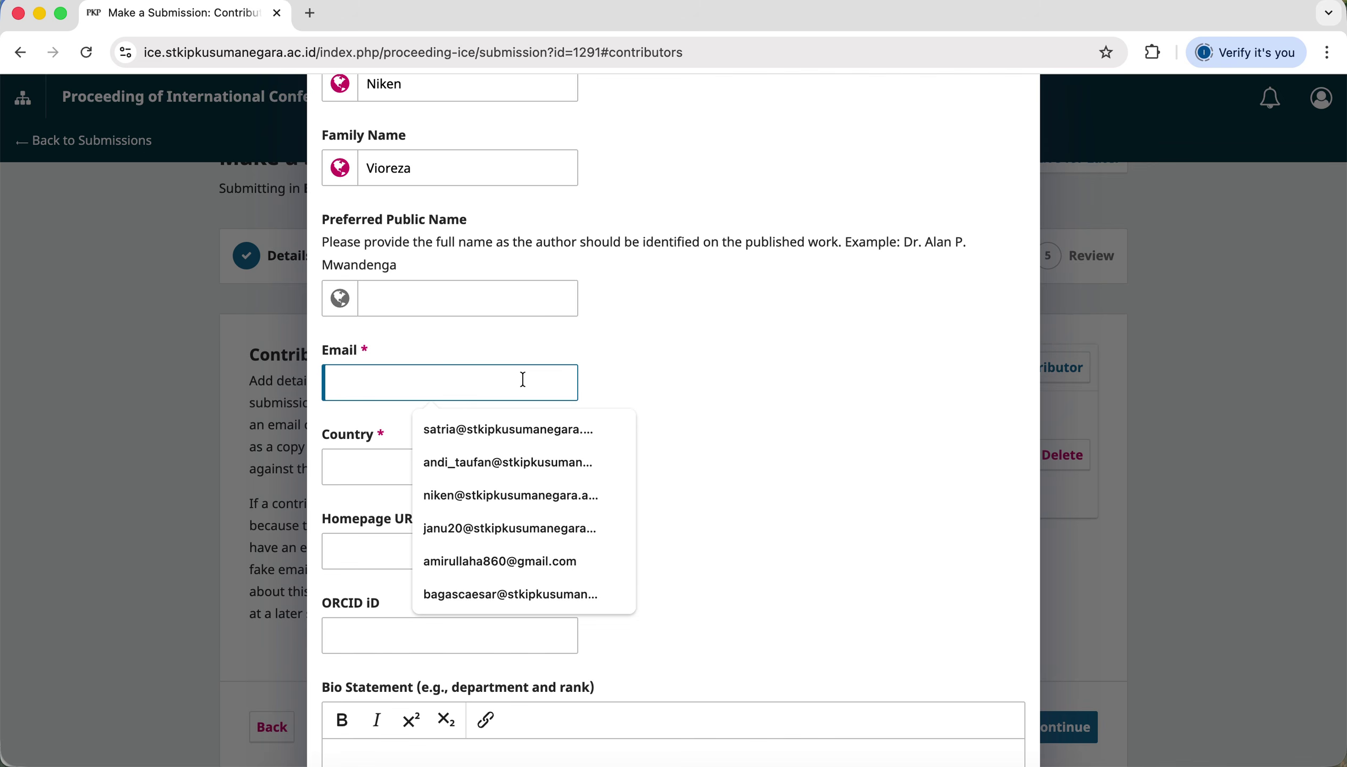
click(527, 438)
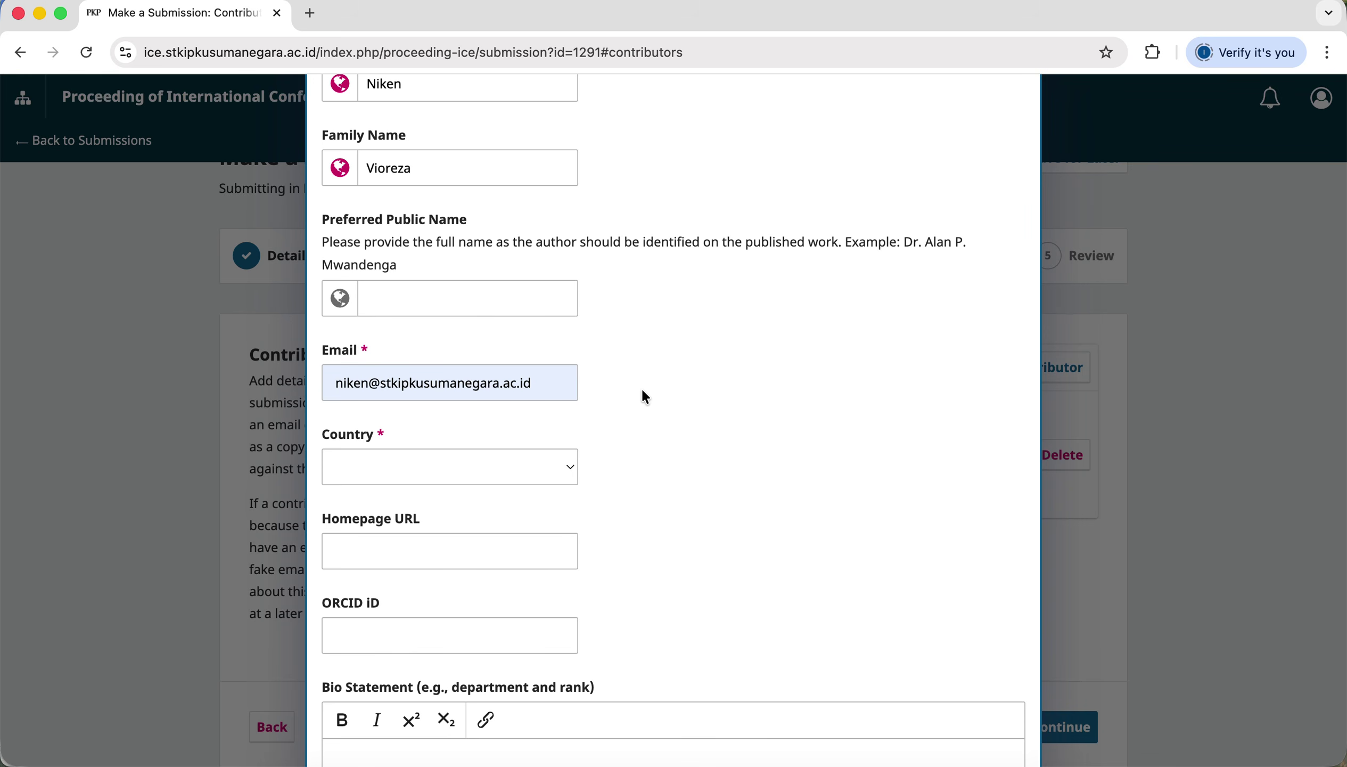
click(557, 382)
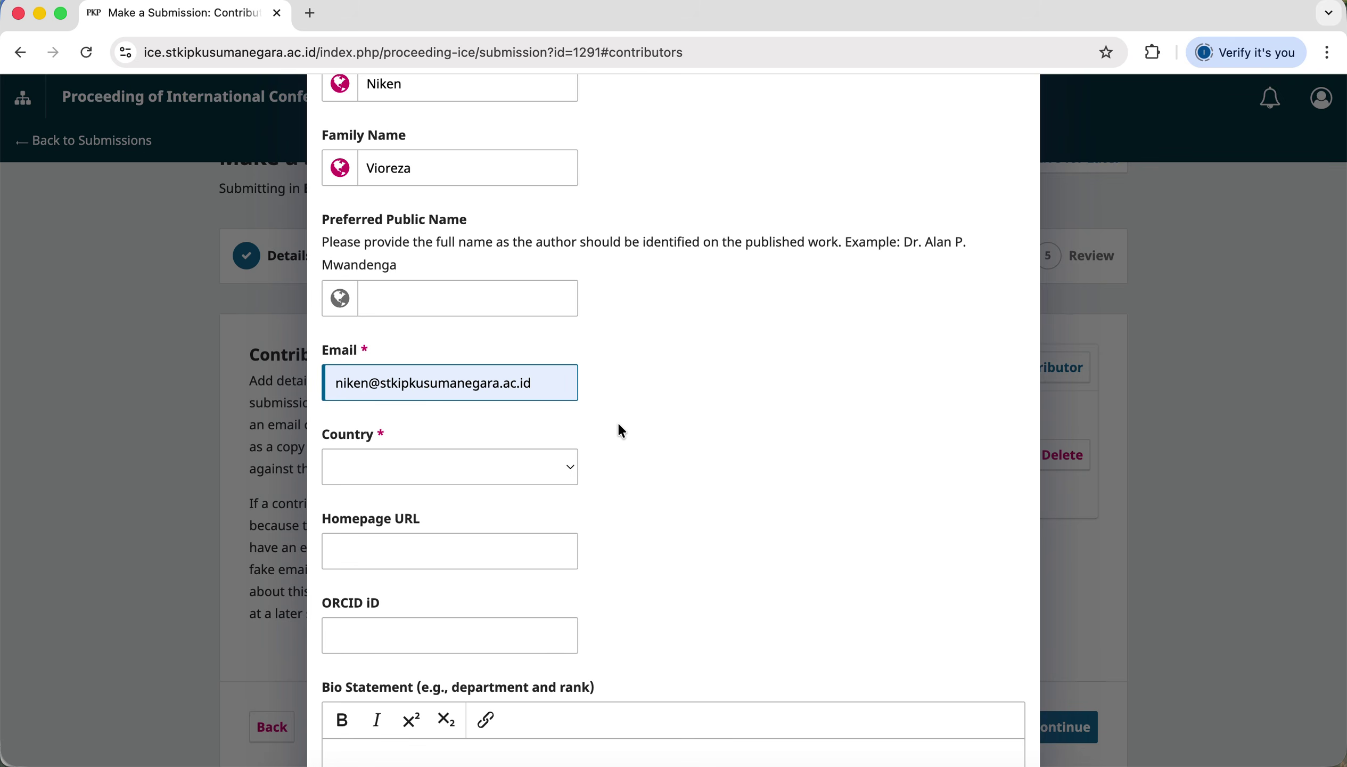
scroll(602, 487, down, 1)
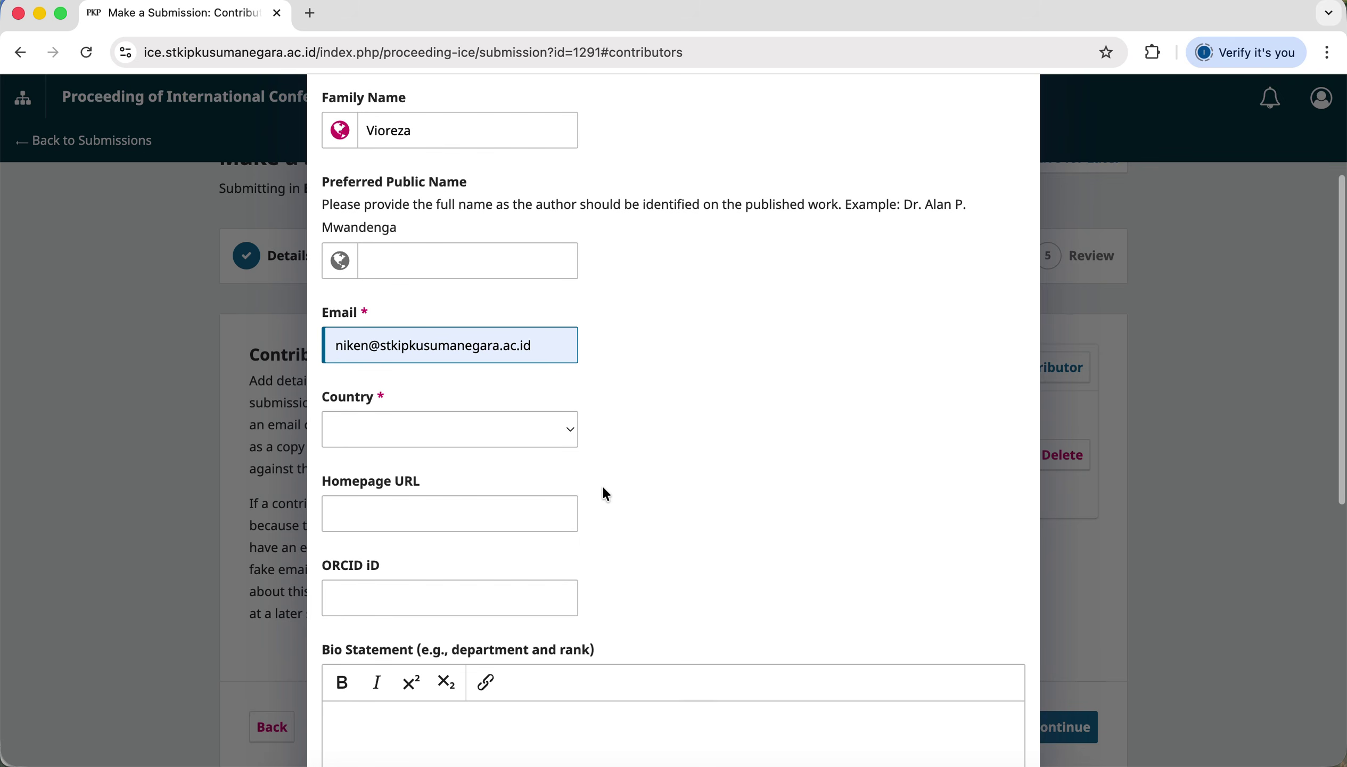
click(556, 437)
text(in)
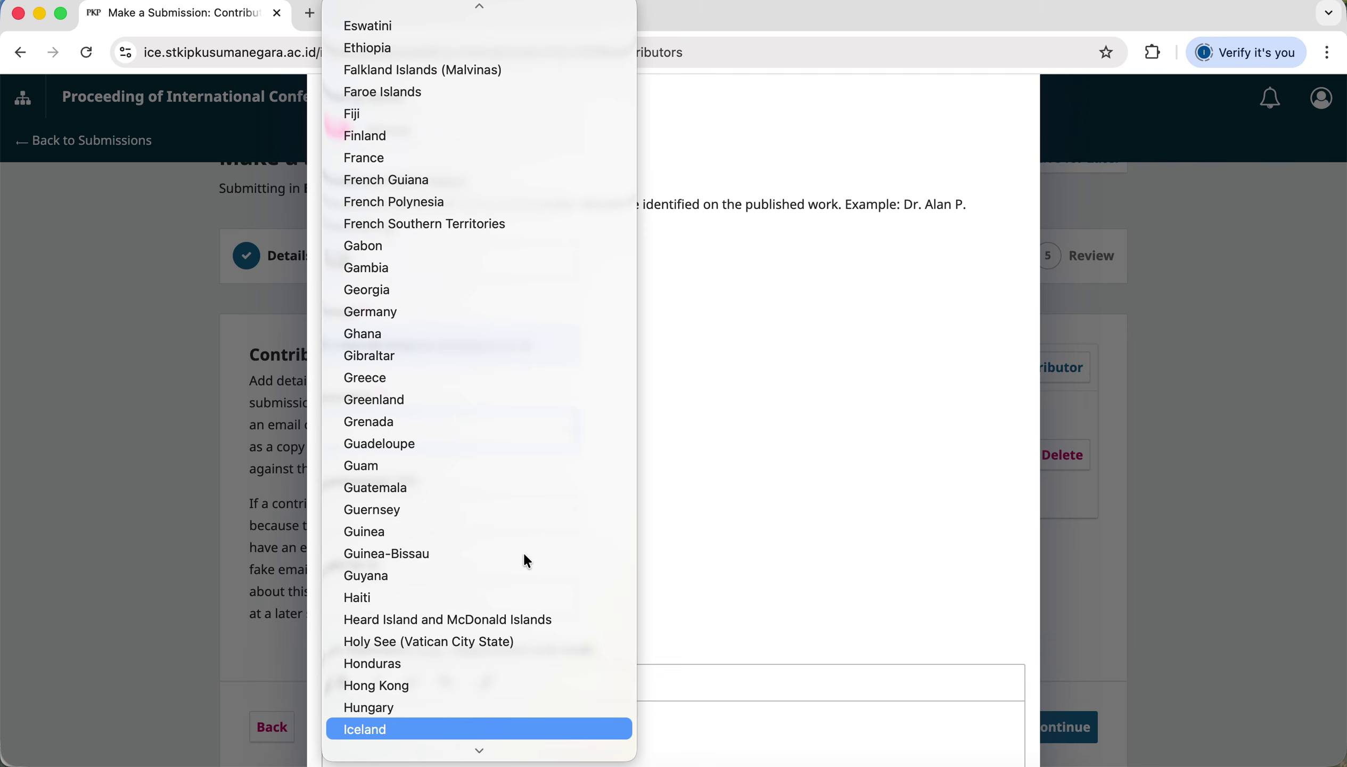
scroll(513, 588, down, 1)
click(458, 727)
scroll(699, 500, down, 10)
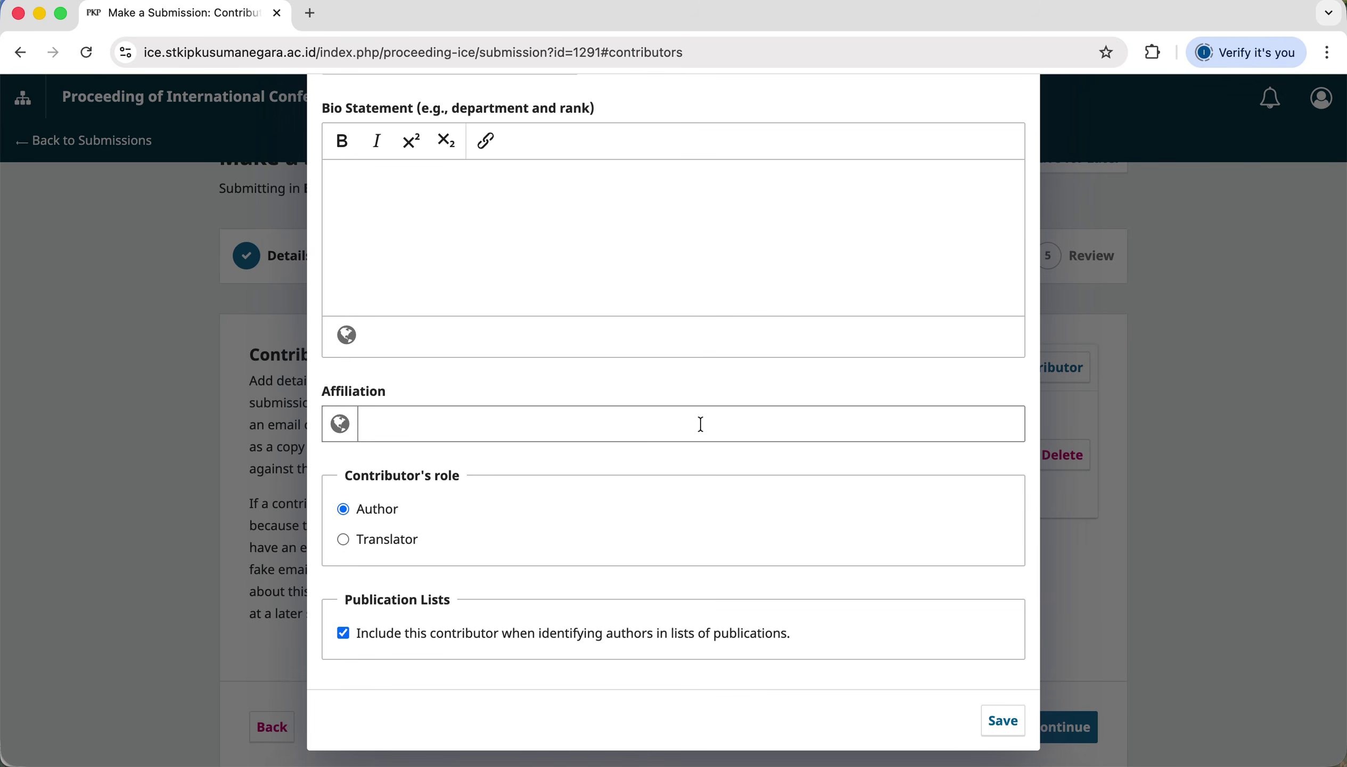
Fill in the co-author's STKIP Kusuma Negara, Jakarta, Indonesia study-program affiliation.
click(701, 424)
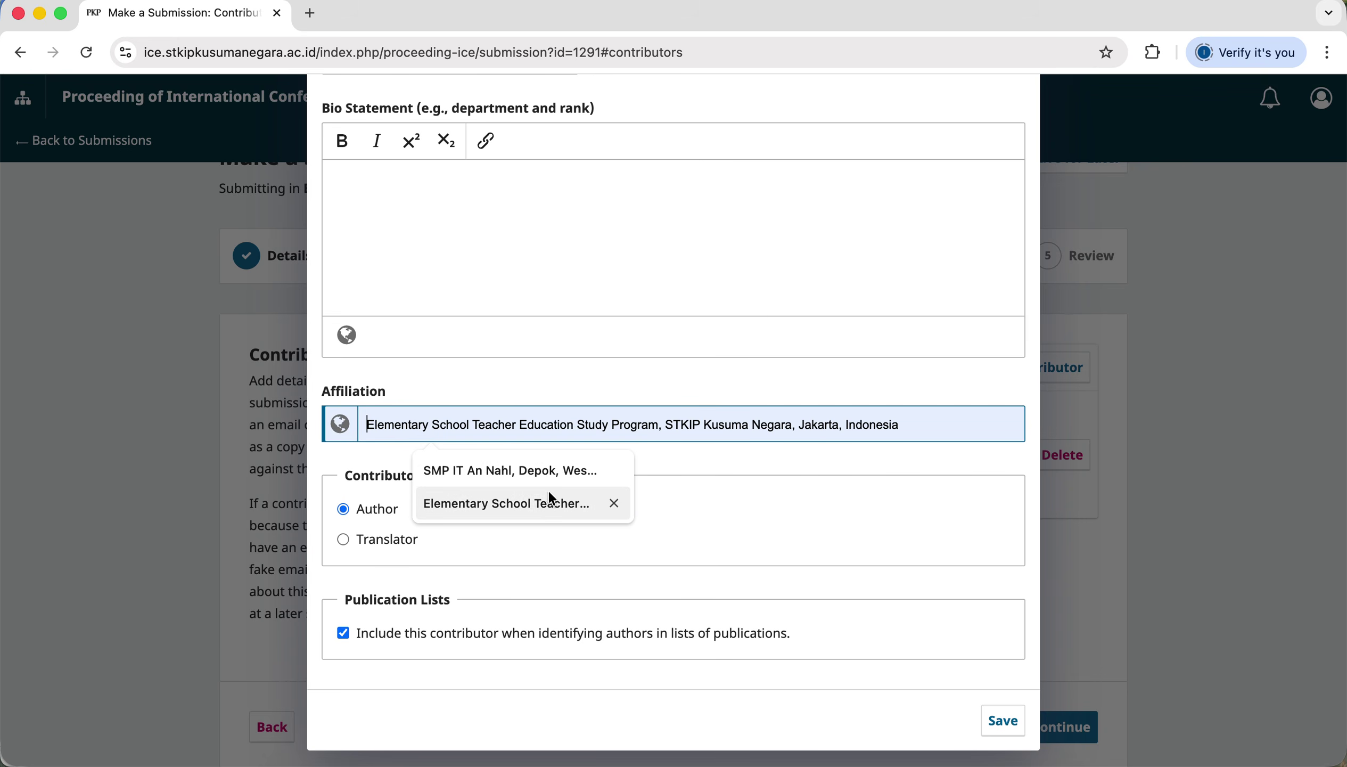
click(508, 502)
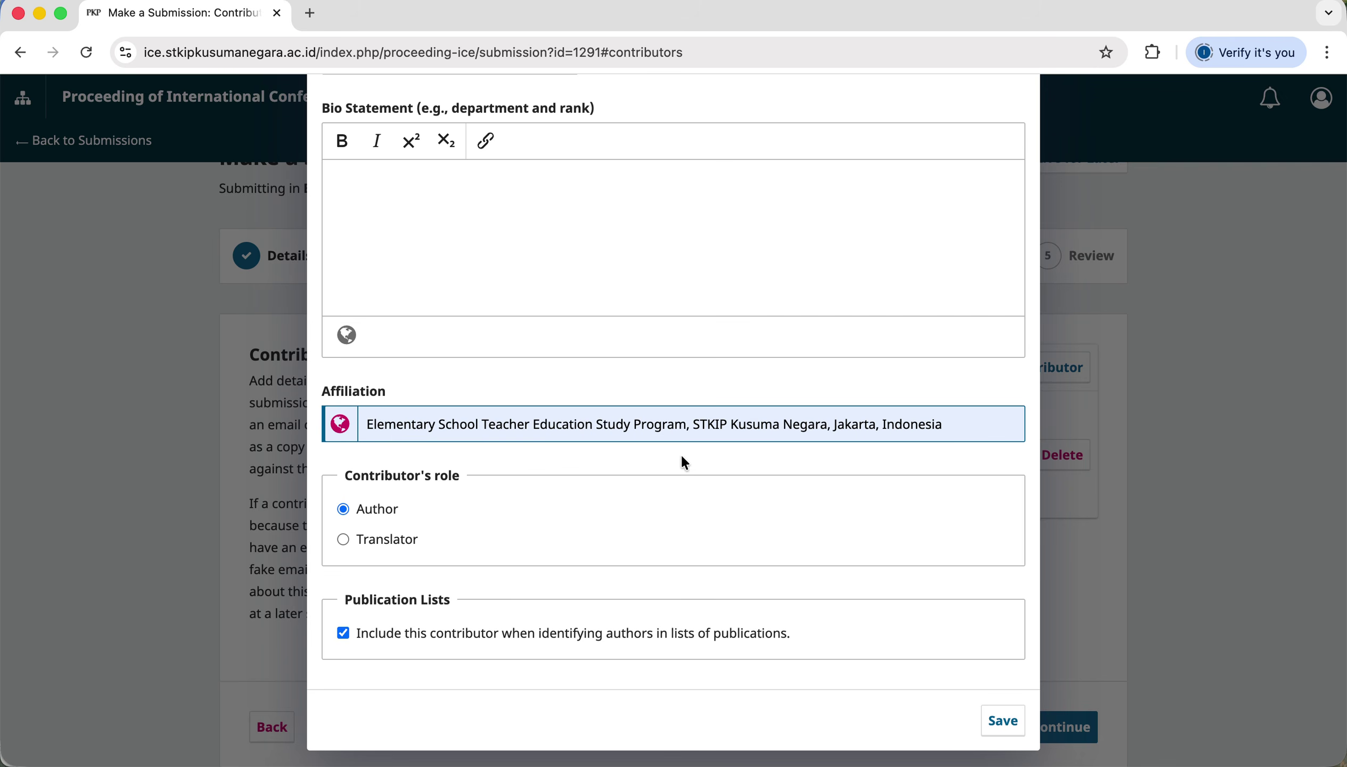
drag(951, 425, 363, 432)
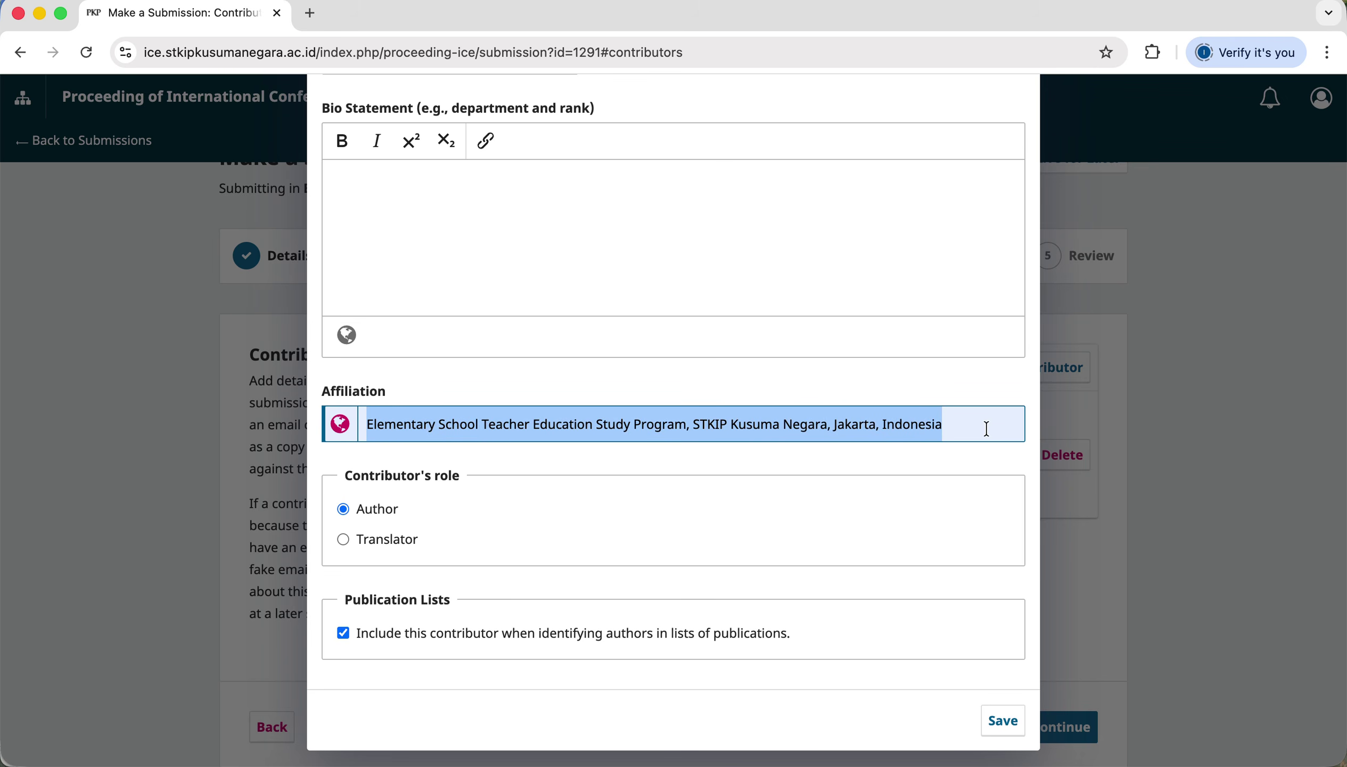
click(934, 416)
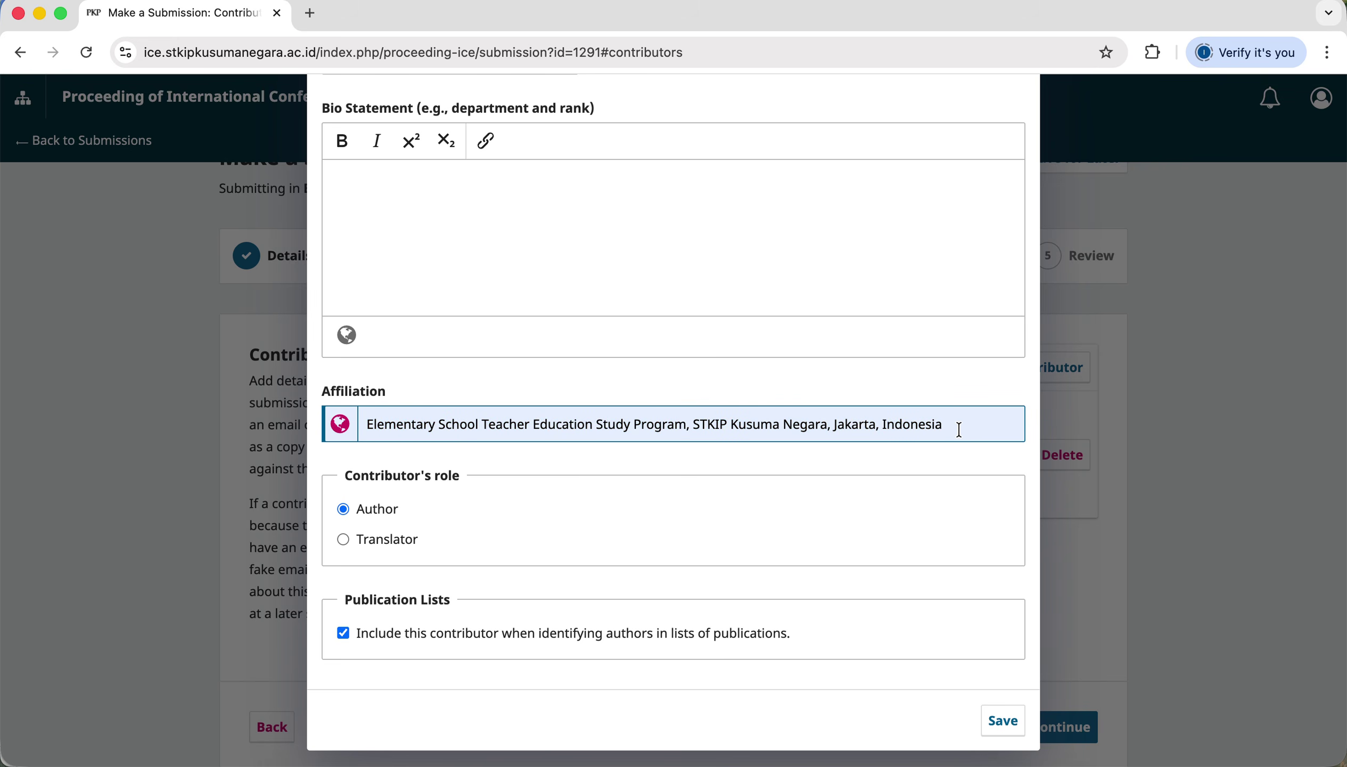
click(964, 459)
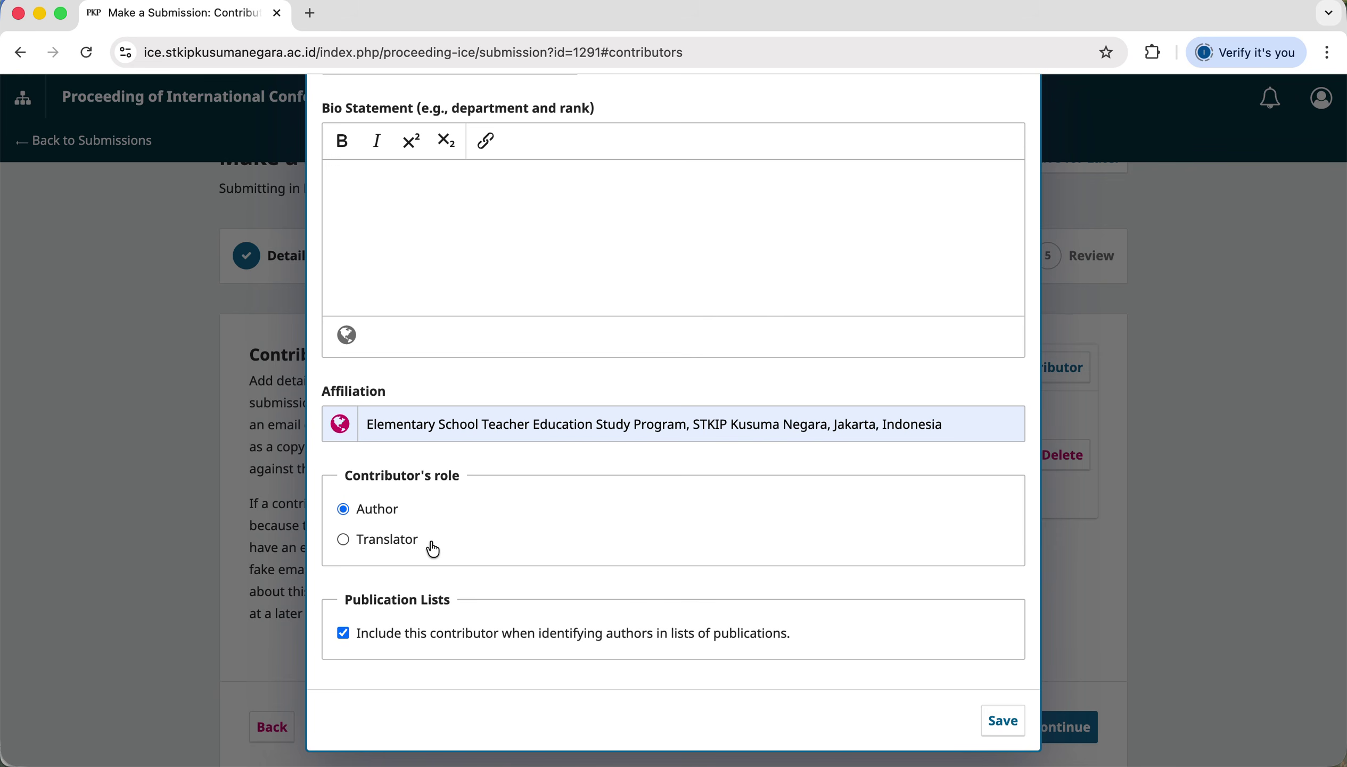
Review the form and save the second author's details with the Author role.
scroll(951, 530, up, 10)
scroll(949, 522, up, 1)
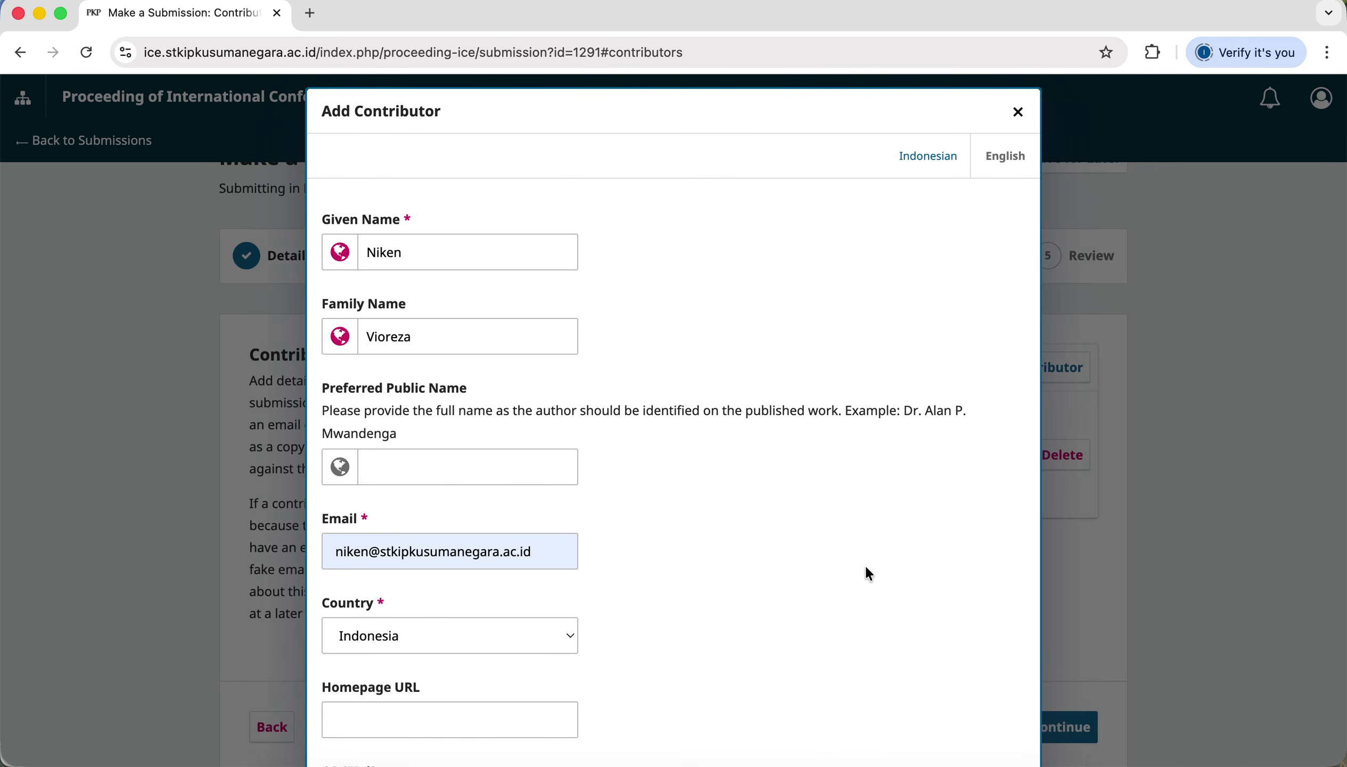
scroll(867, 567, down, 2)
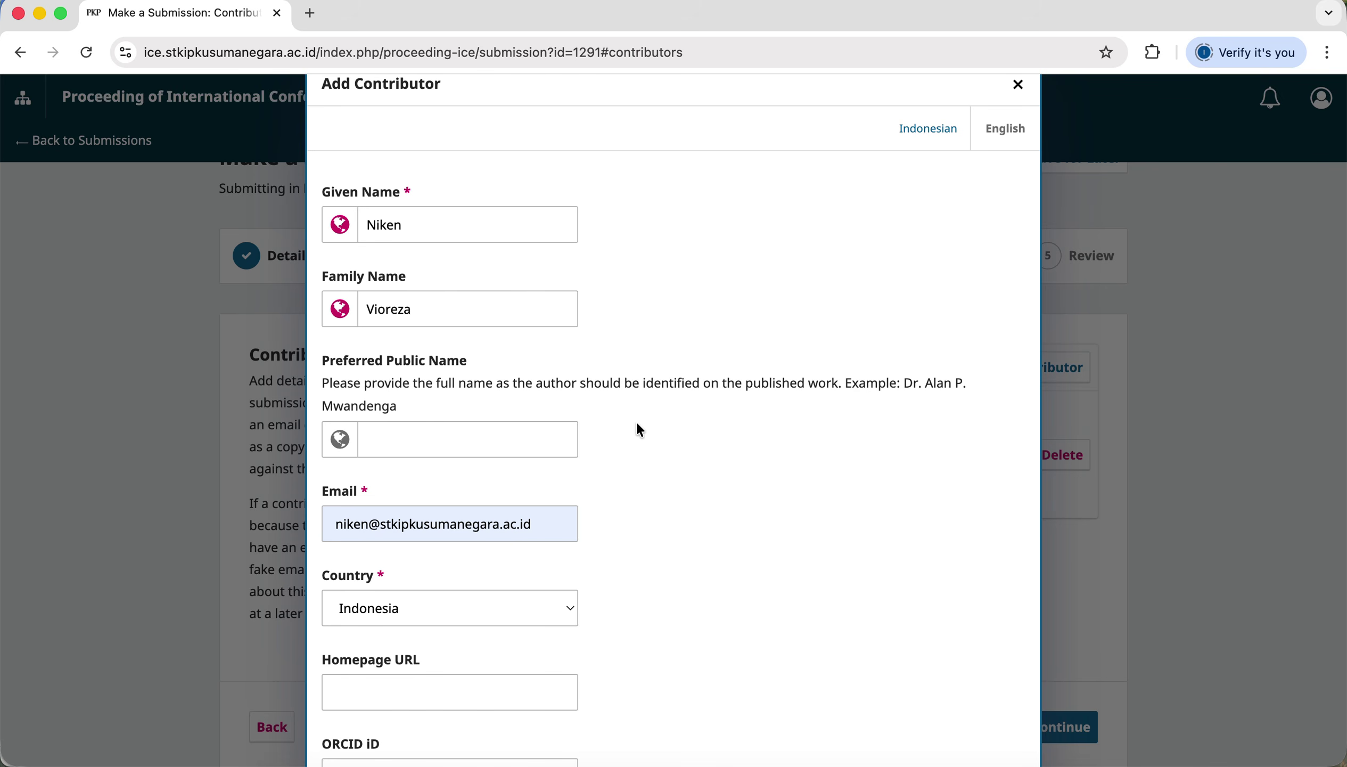
scroll(640, 429, down, 3)
scroll(638, 425, down, 10)
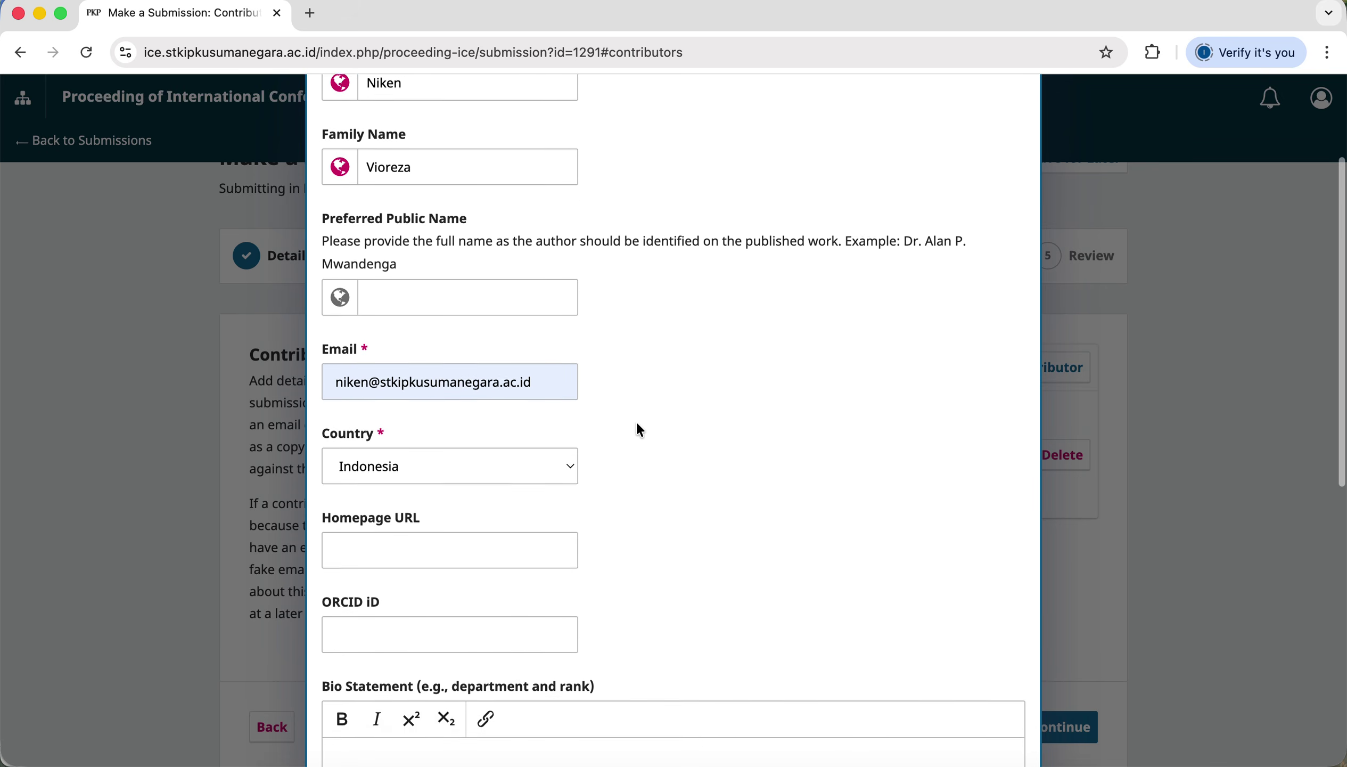
scroll(637, 430, down, 20)
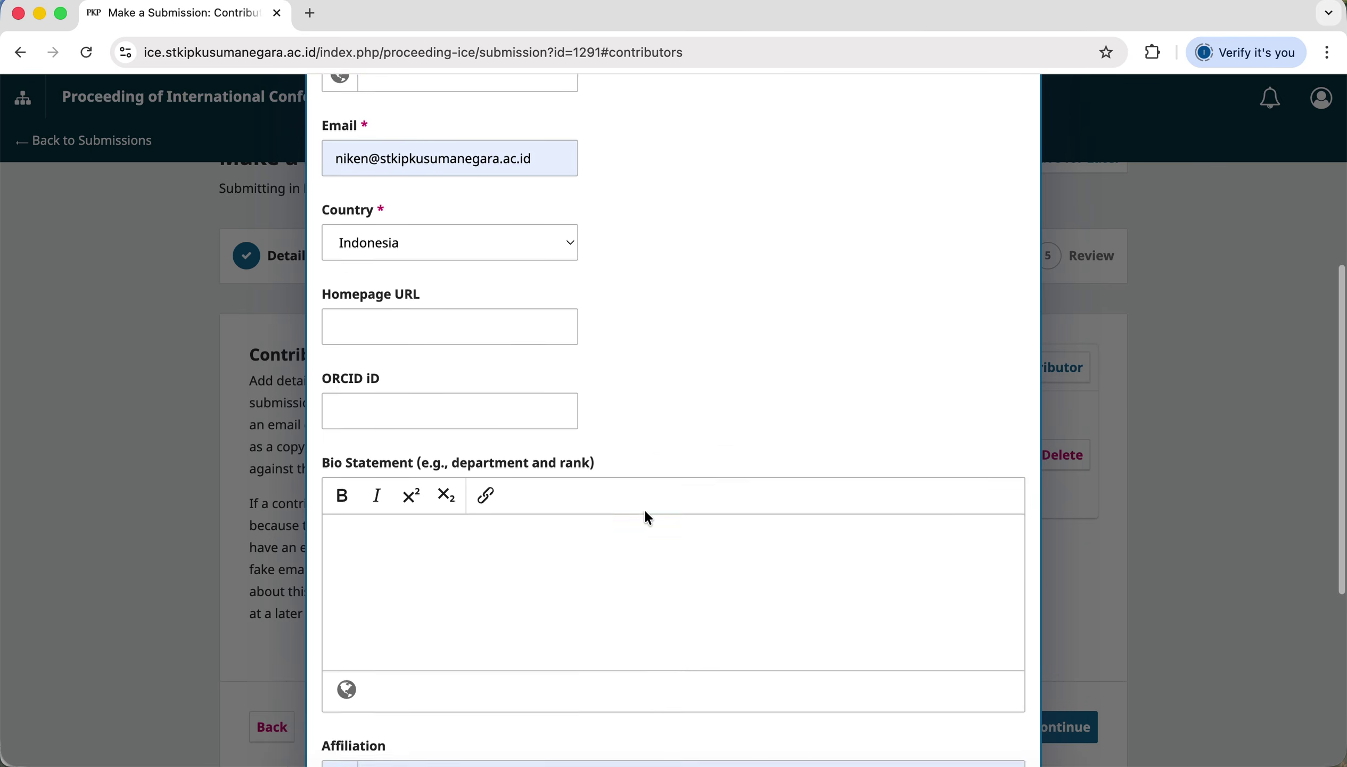
click(960, 461)
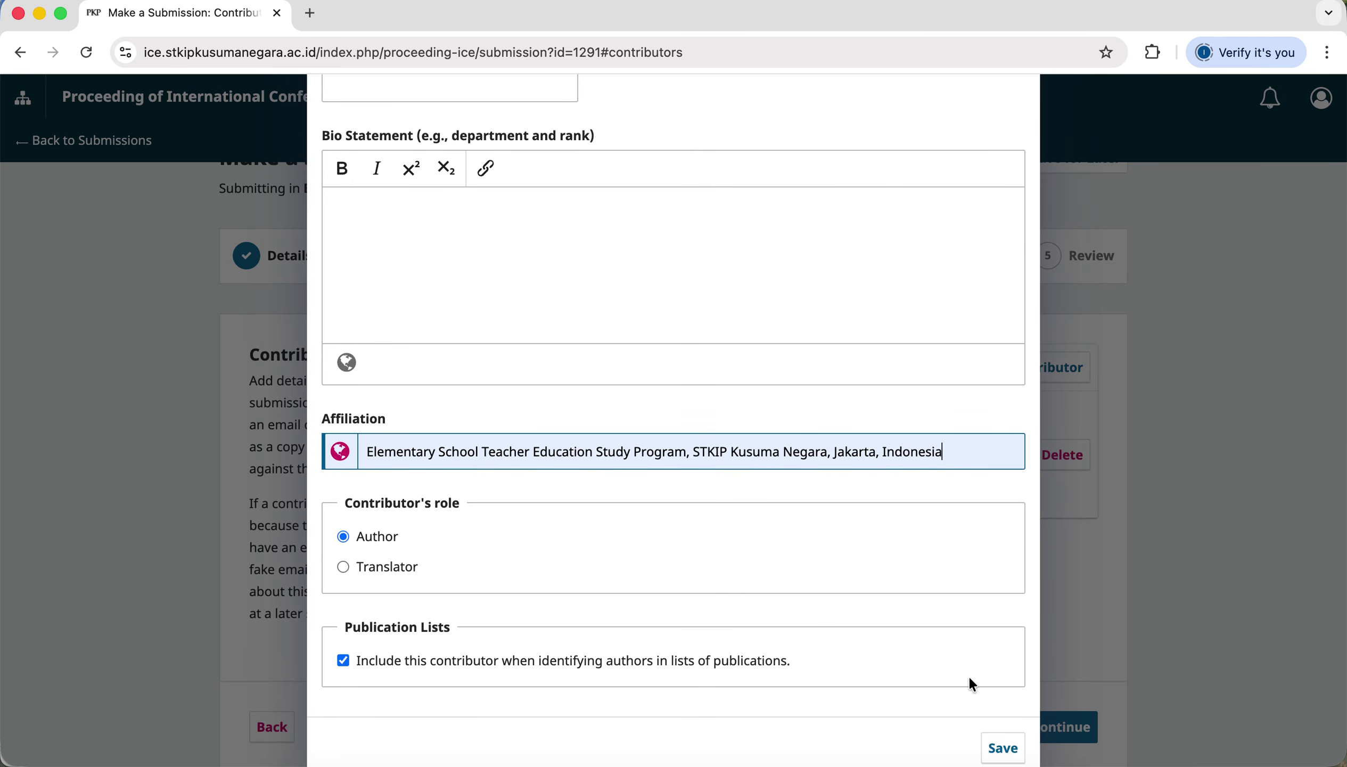
scroll(969, 675, down, 1)
click(1009, 732)
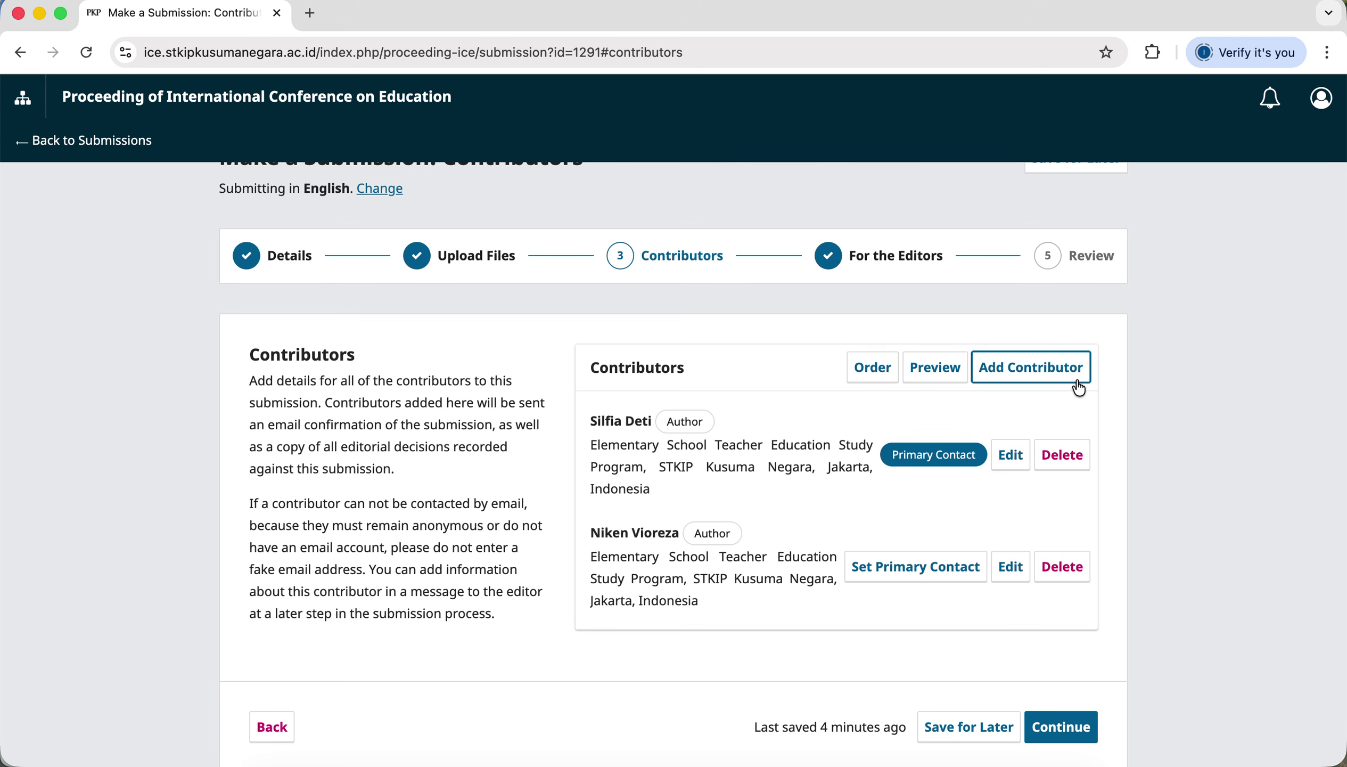
Check that both authors are listed, then continue to For the Editors.
scroll(987, 696, down, 1)
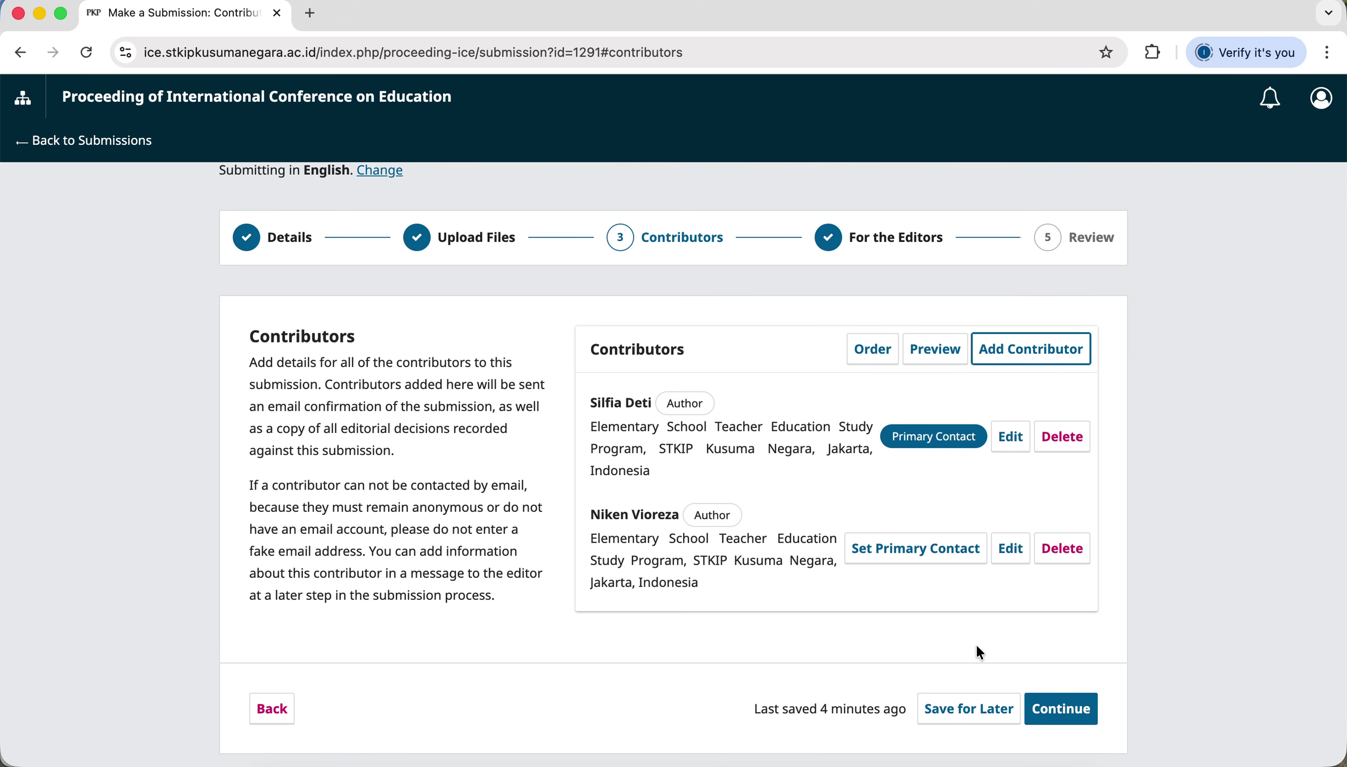
click(1076, 720)
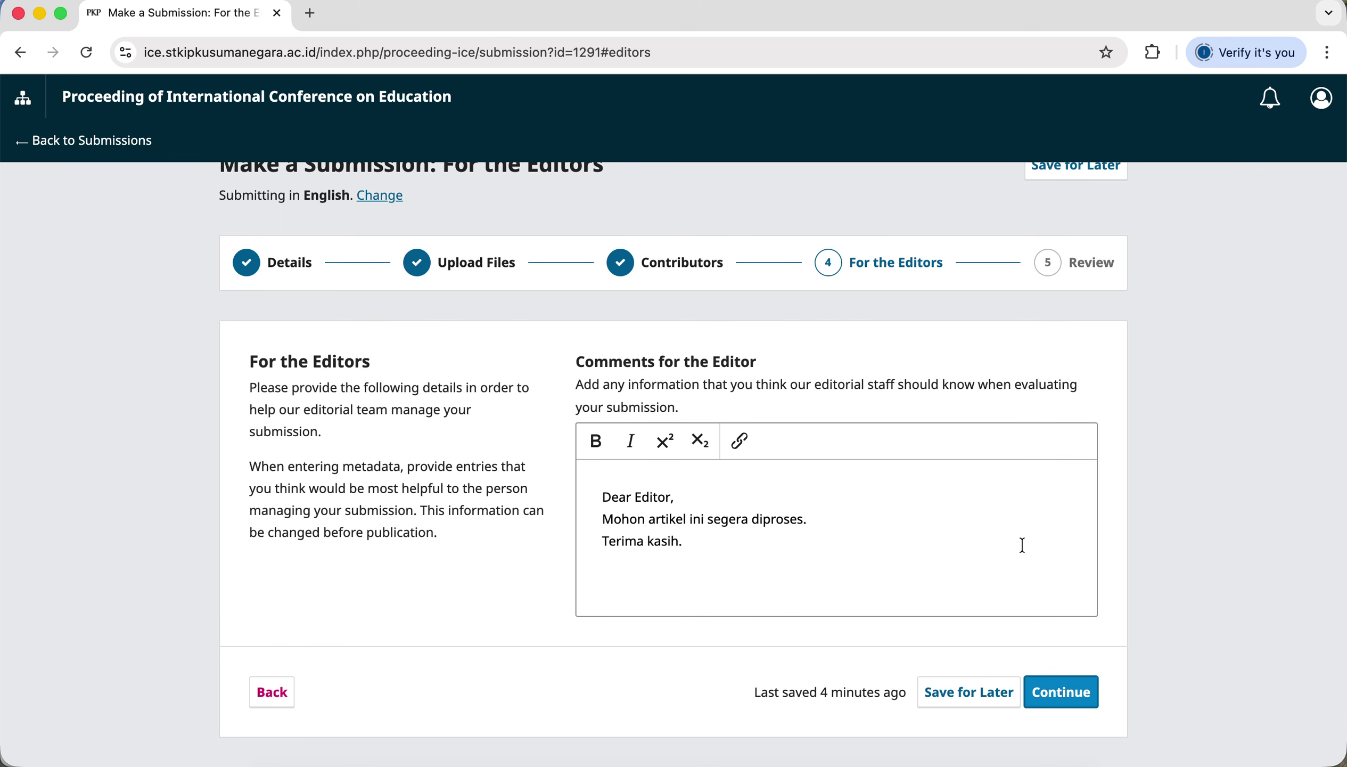
Keep the existing editor comment and continue to Review and Submit.
click(1065, 695)
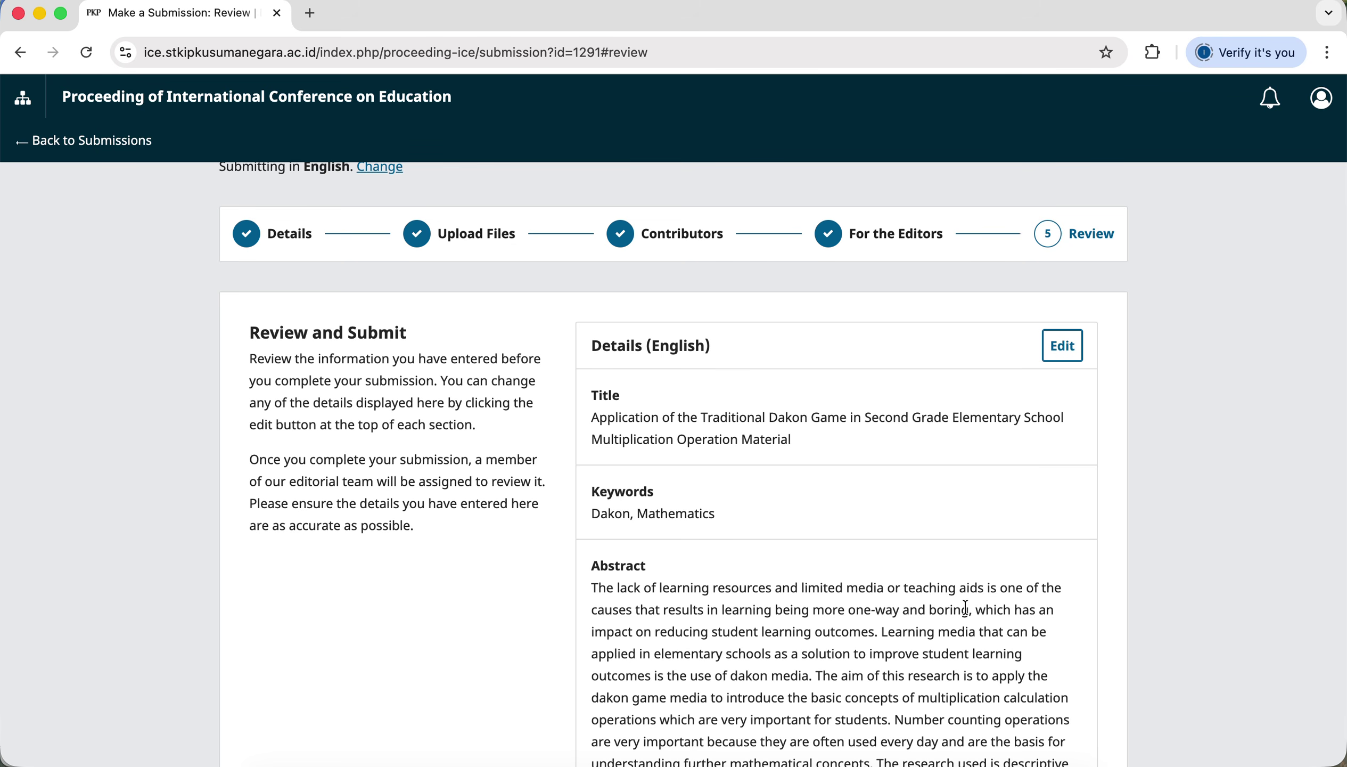
scroll(1010, 442, down, 1)
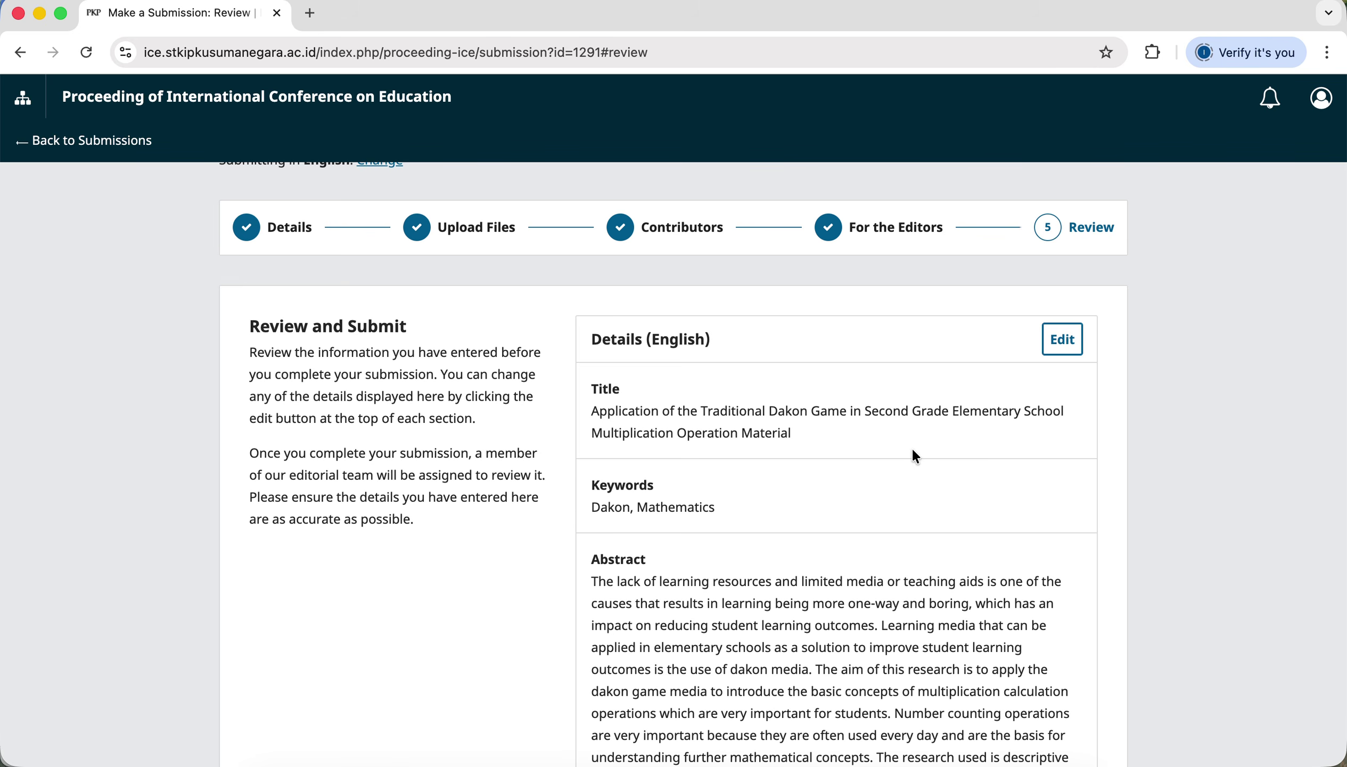
scroll(915, 454, down, 2)
scroll(915, 452, down, 10)
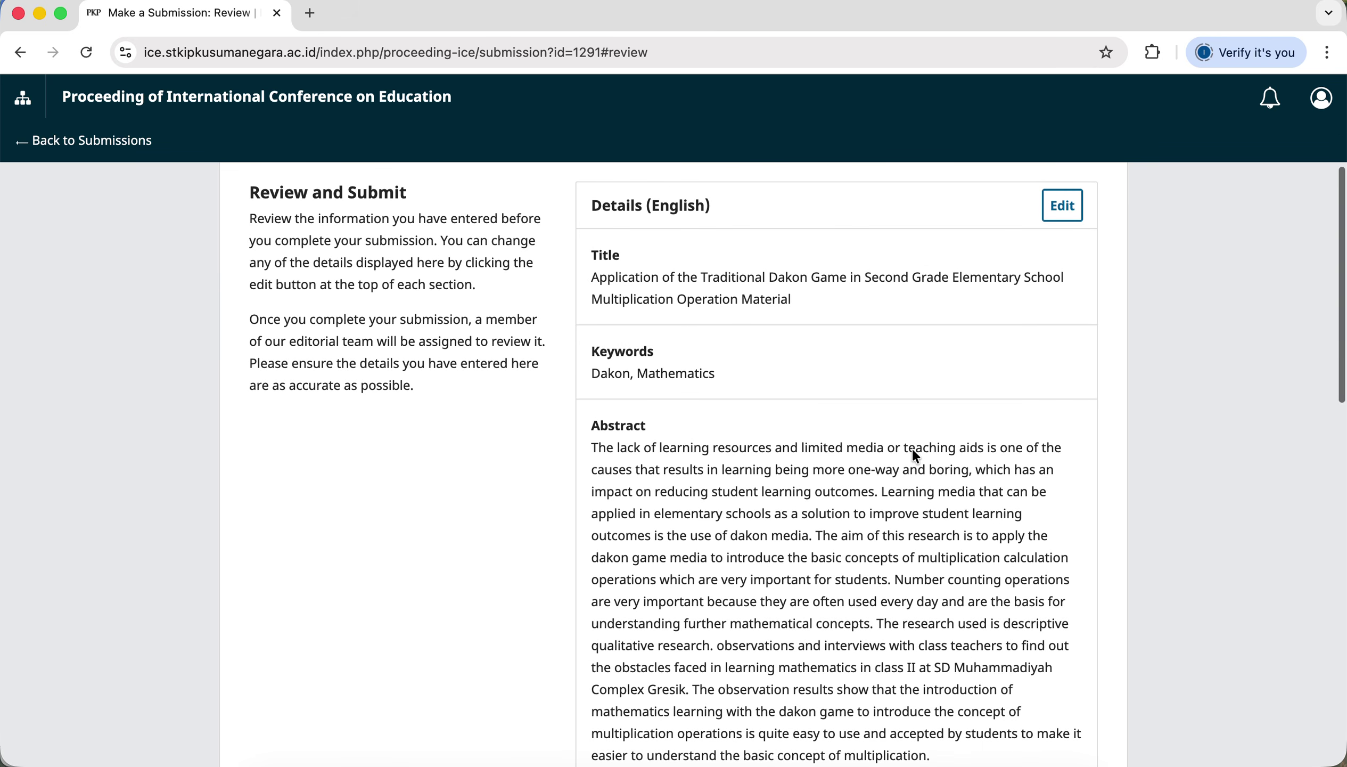
scroll(914, 453, down, 7)
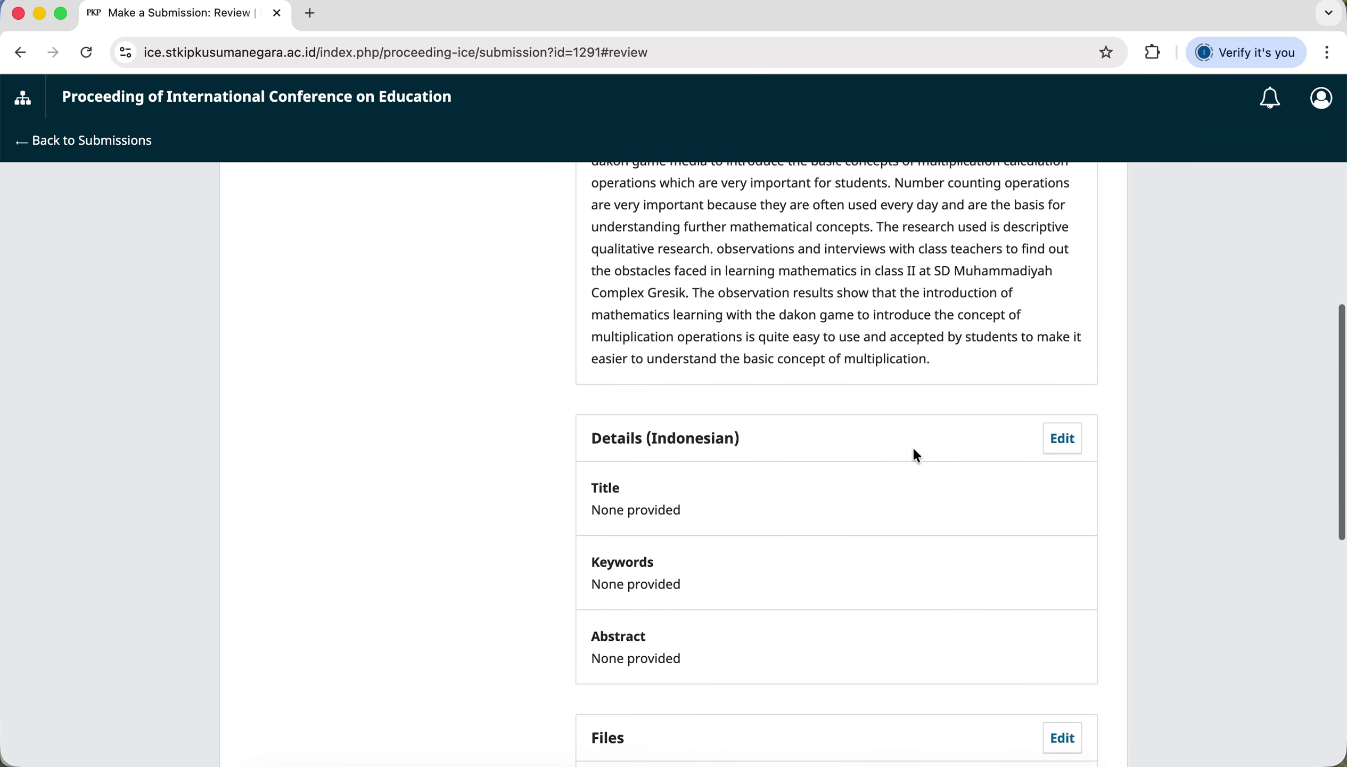
scroll(904, 492, down, 1)
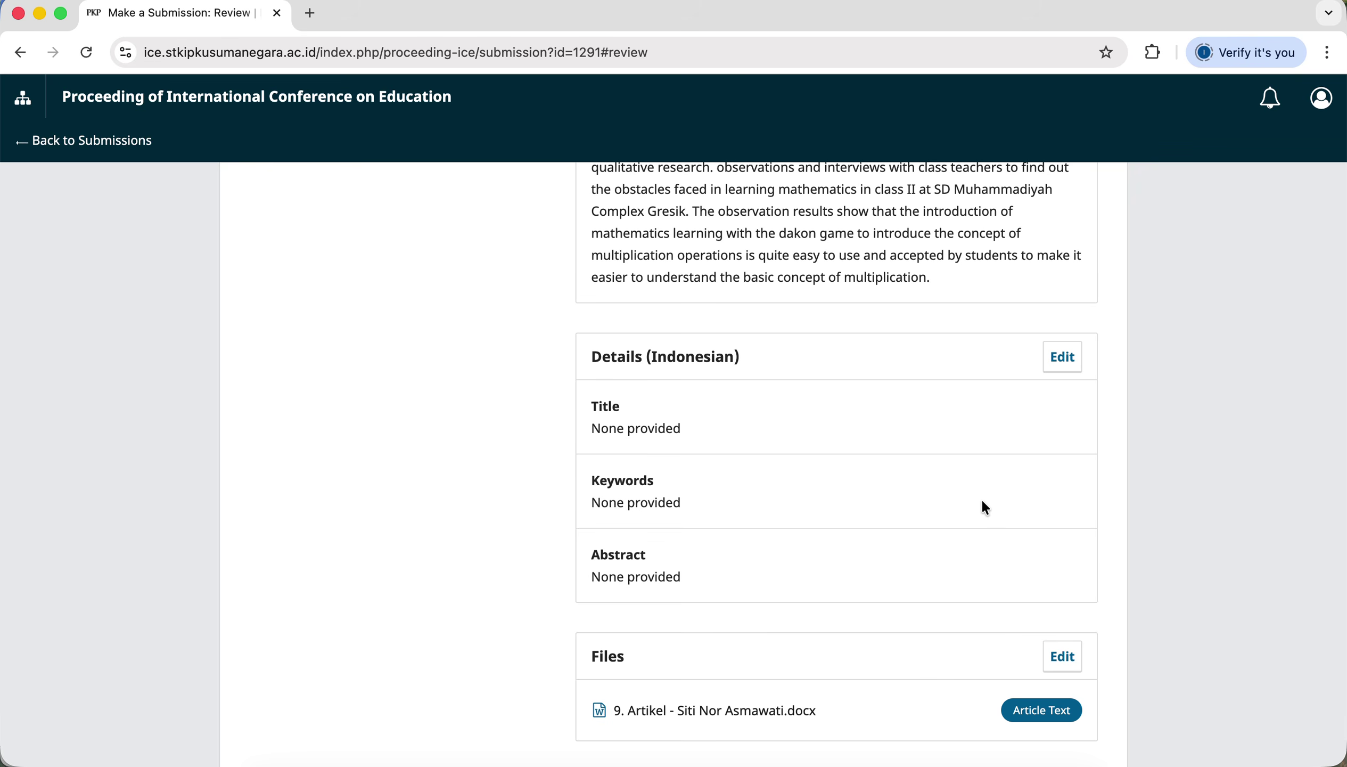
scroll(983, 502, down, 1)
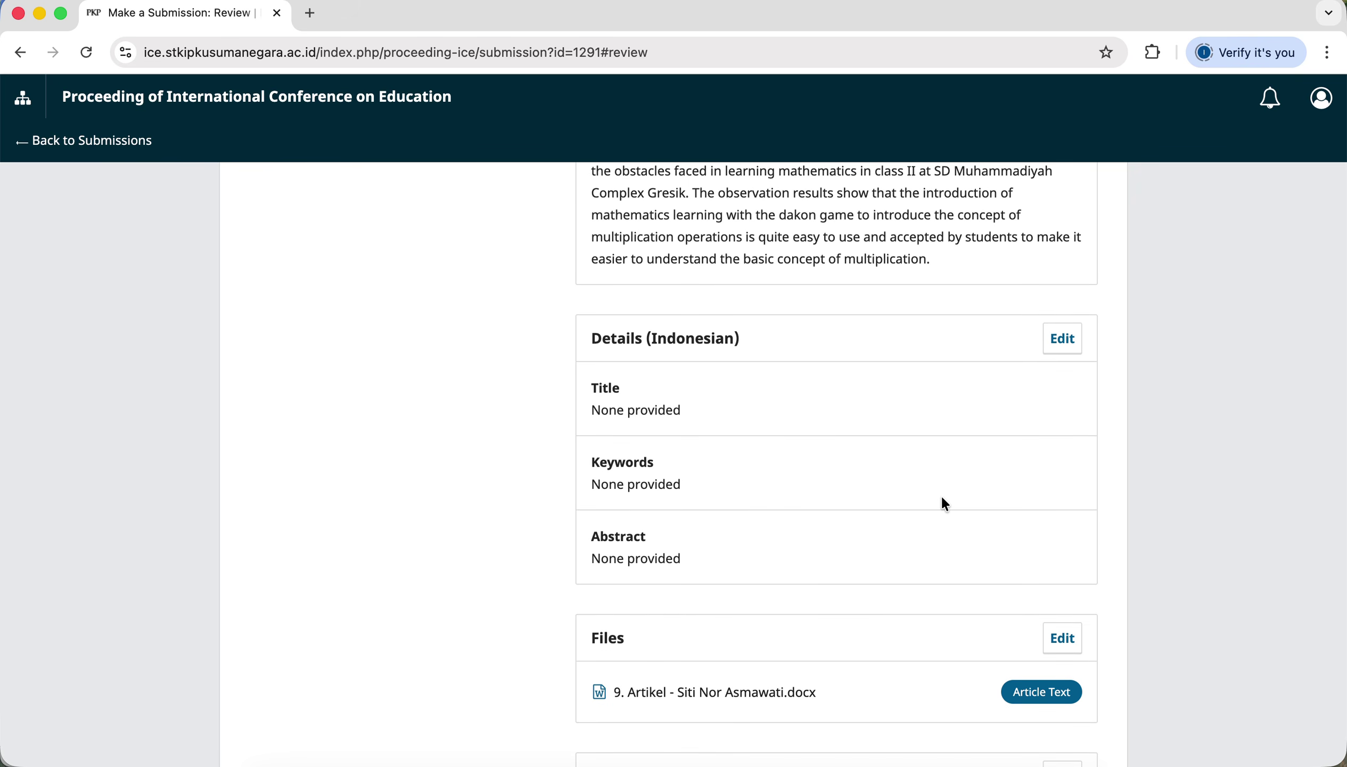
scroll(945, 503, down, 1)
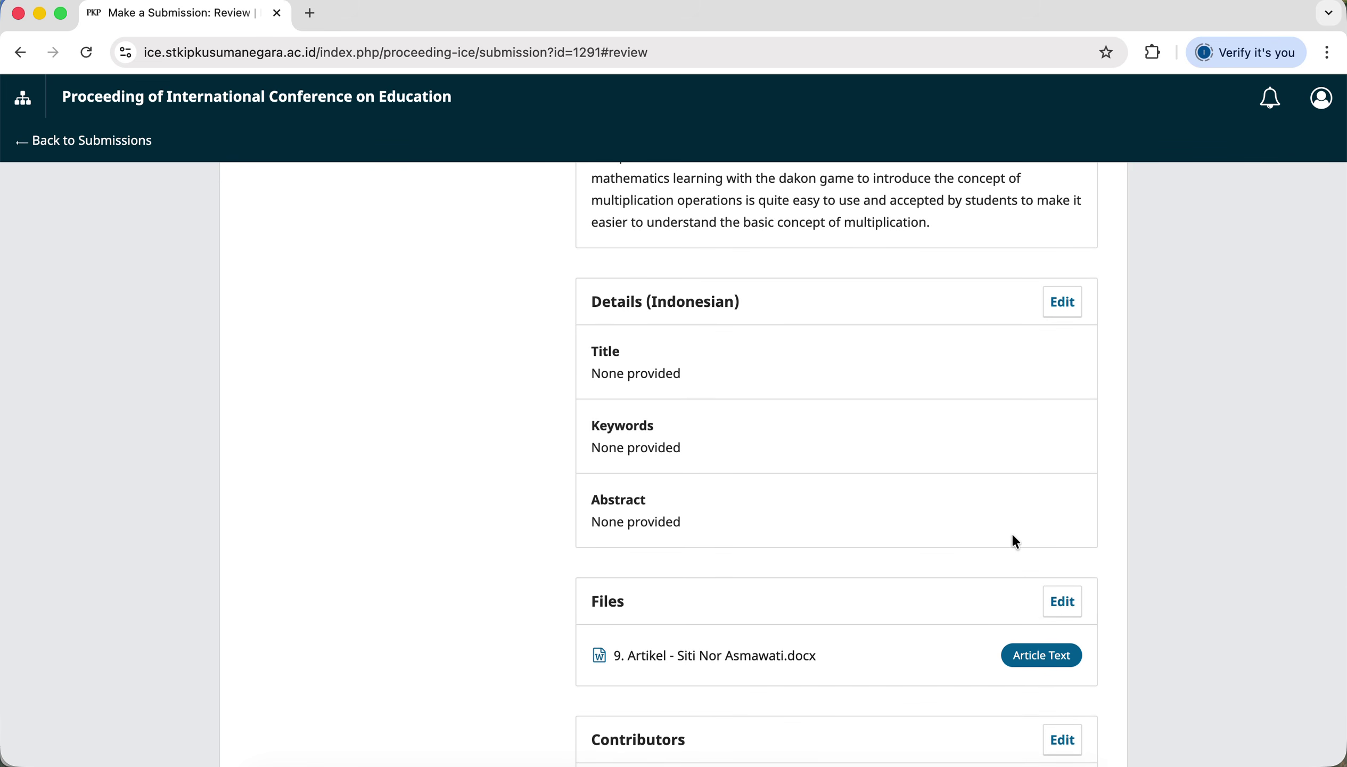
scroll(1016, 542, down, 5)
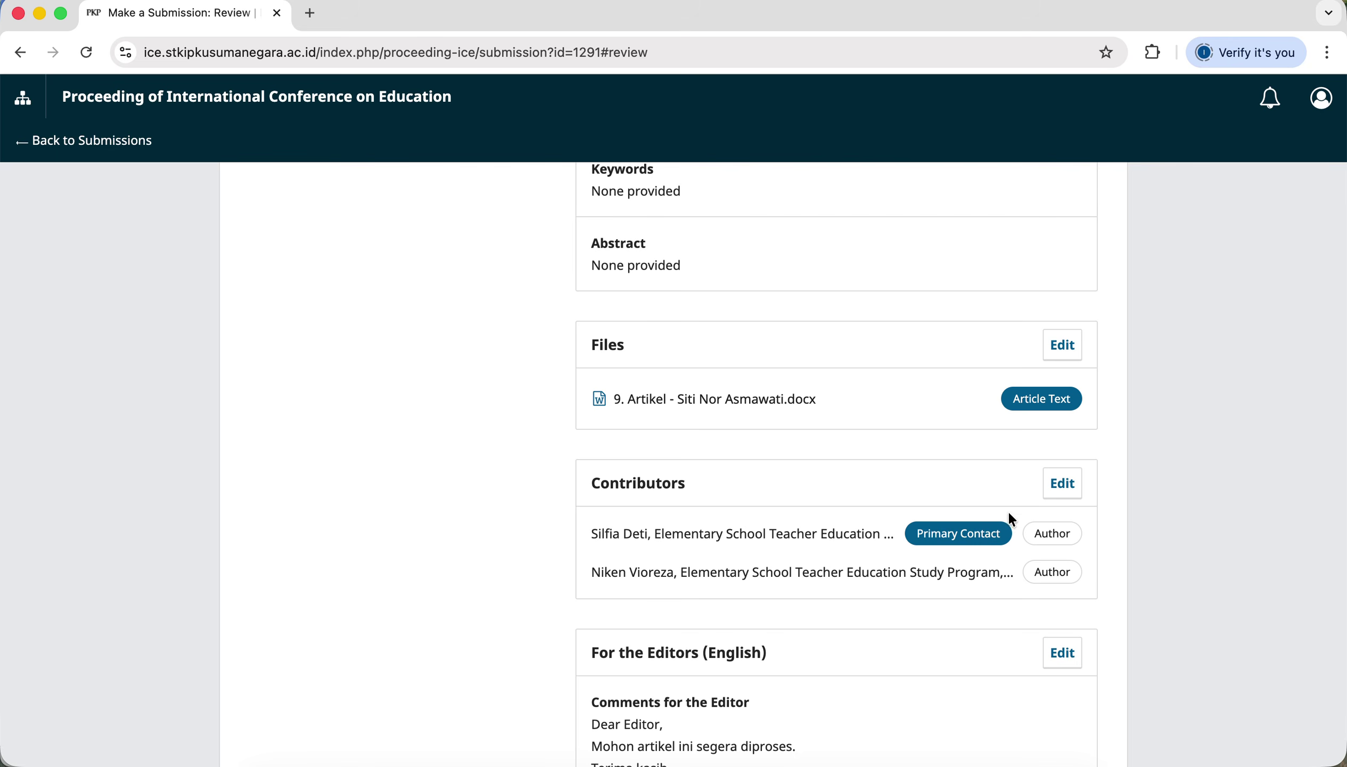
scroll(1014, 603, up, 6)
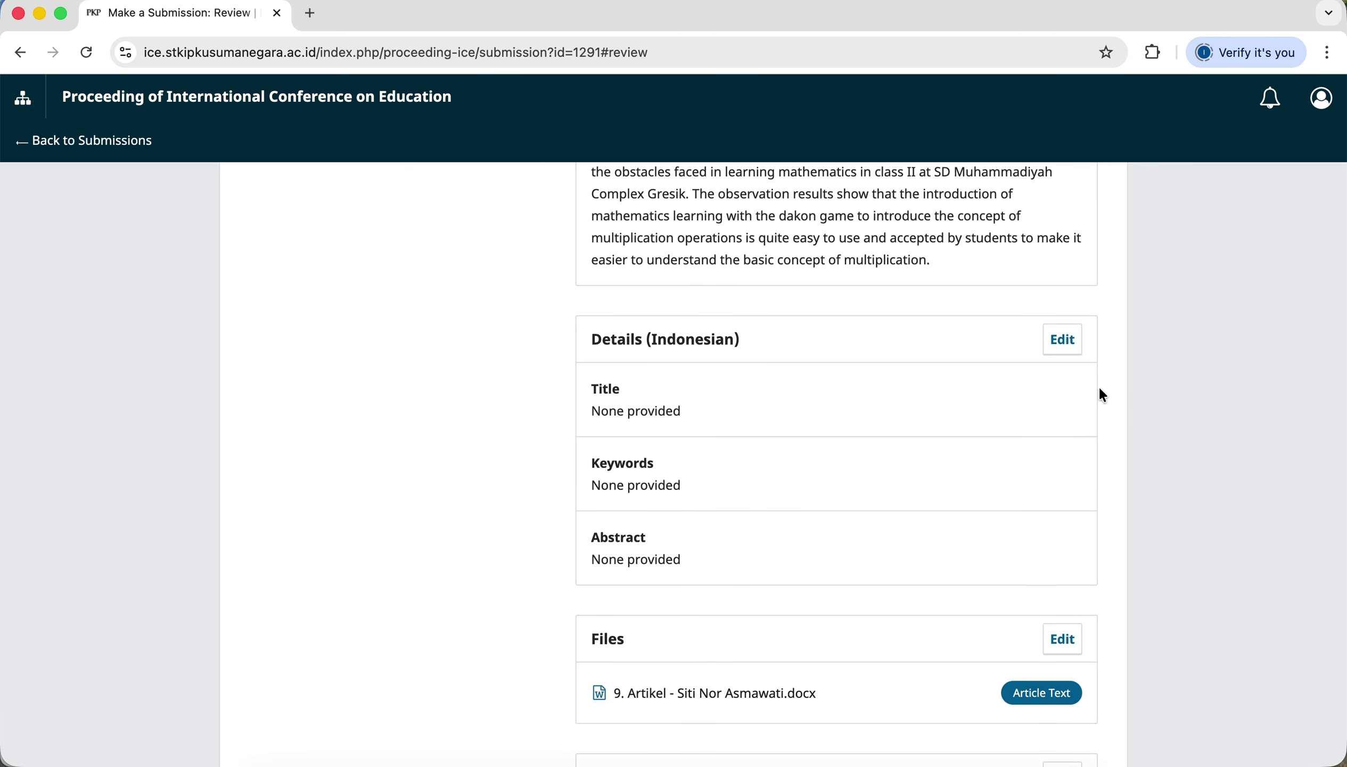
scroll(1086, 655, down, 2)
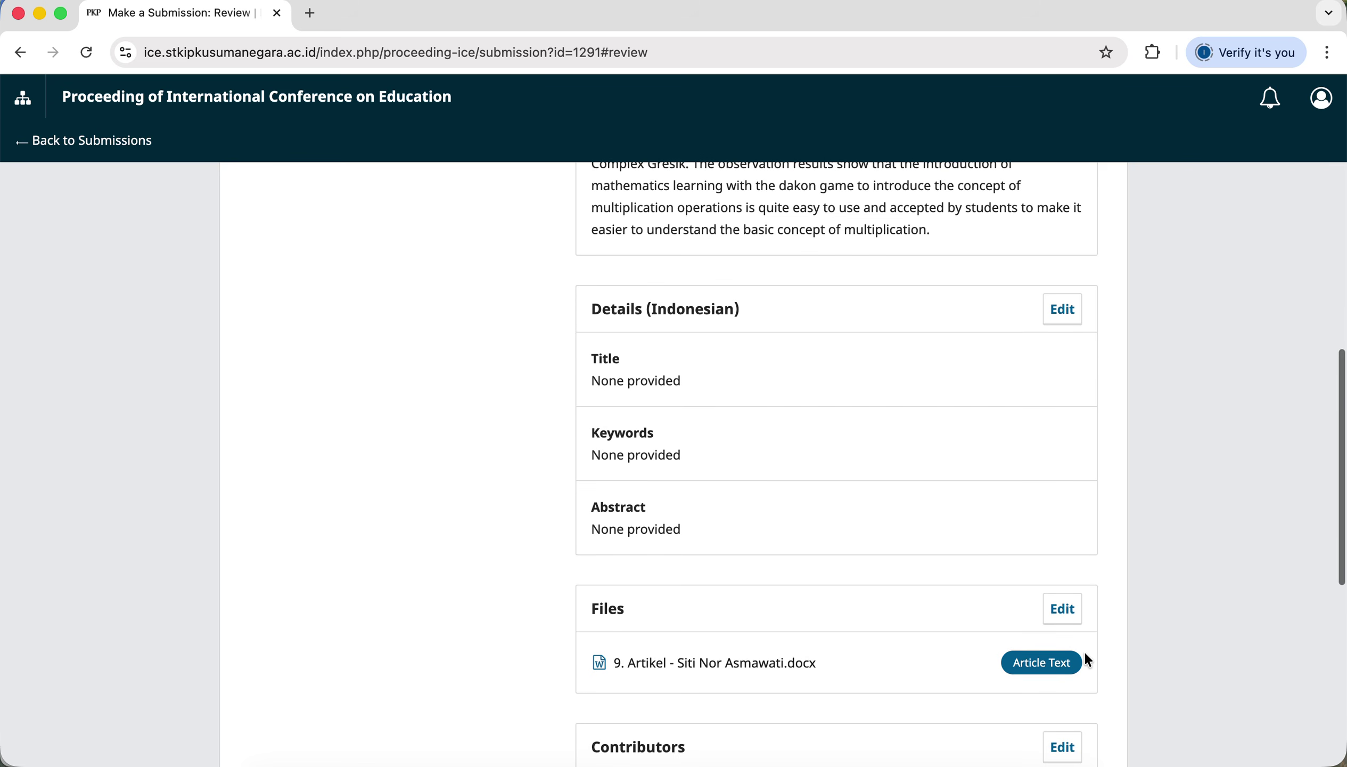
scroll(1091, 655, down, 6)
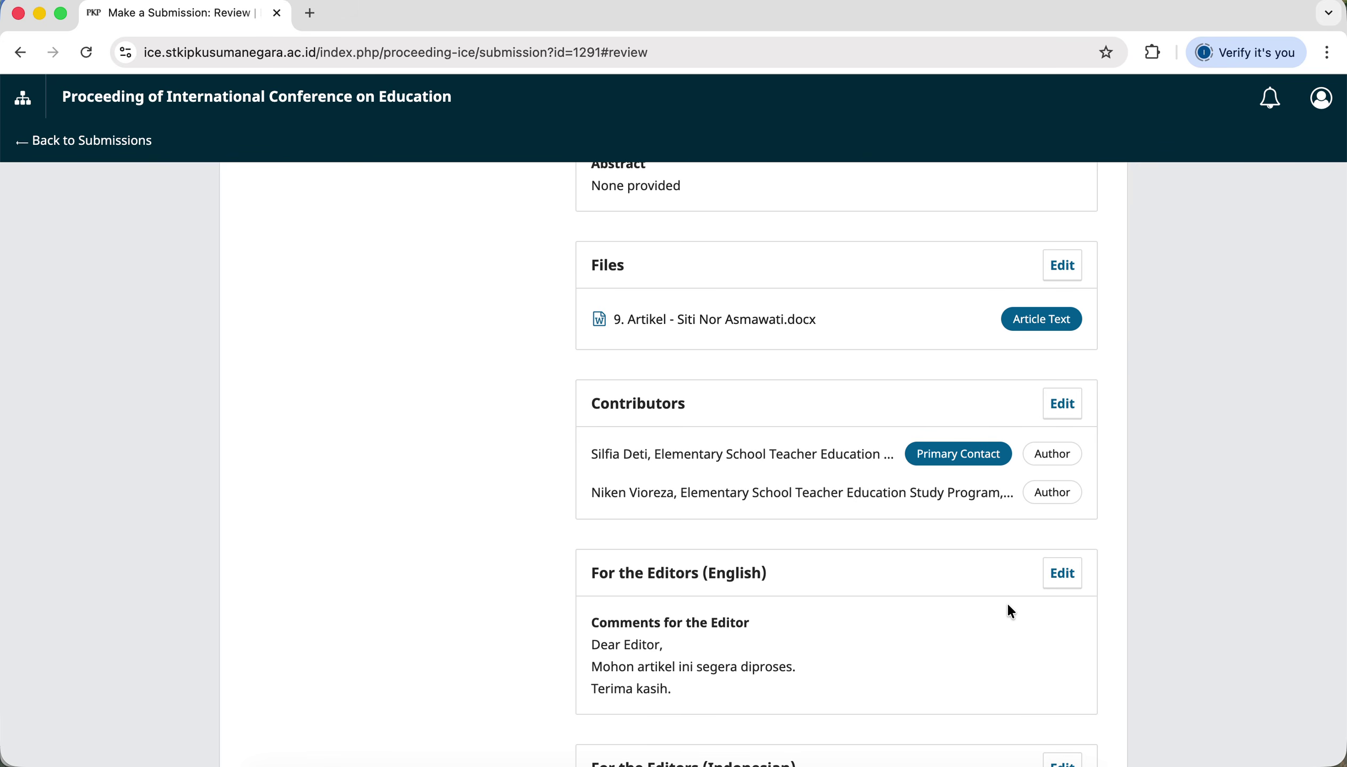
scroll(1008, 605, down, 2)
scroll(1008, 613, down, 2)
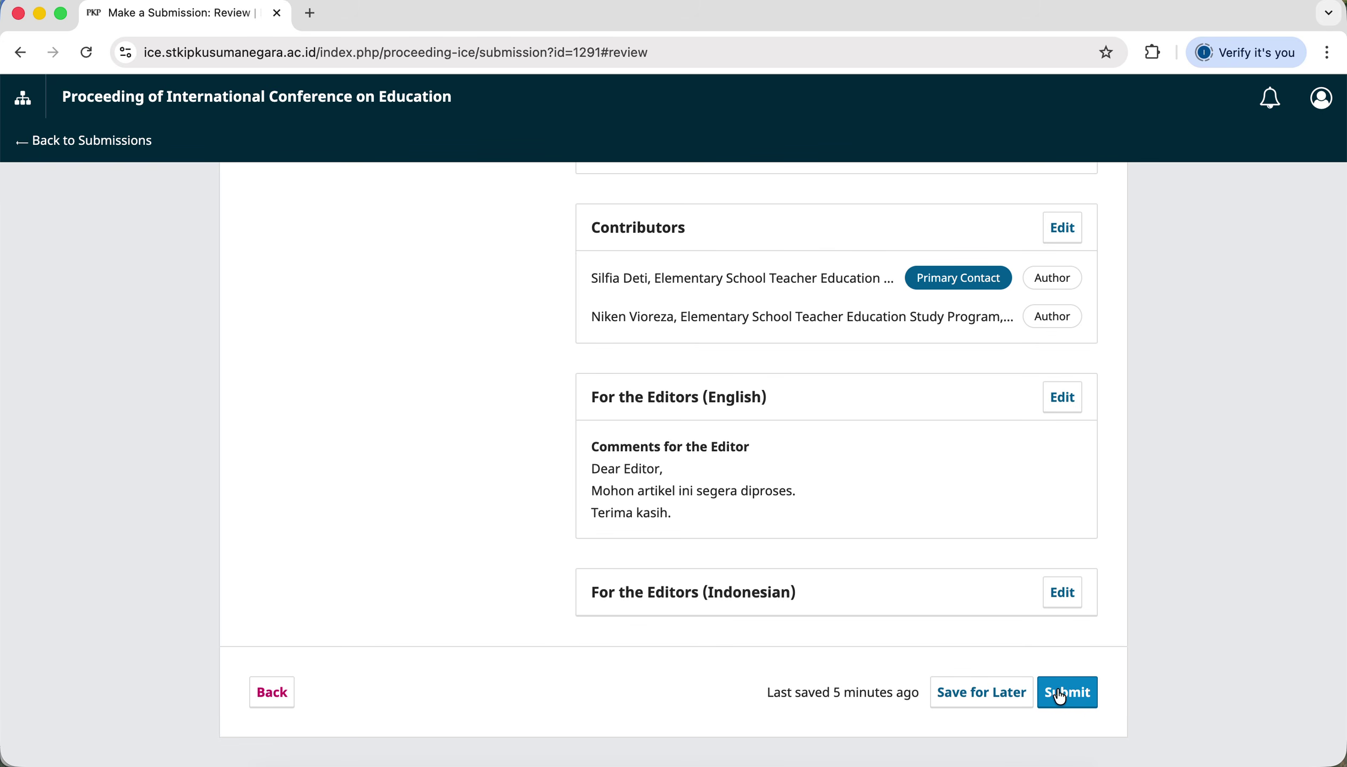
Submit the Dakon game article for editorial review and confirm, reaching Submission complete.
click(1076, 699)
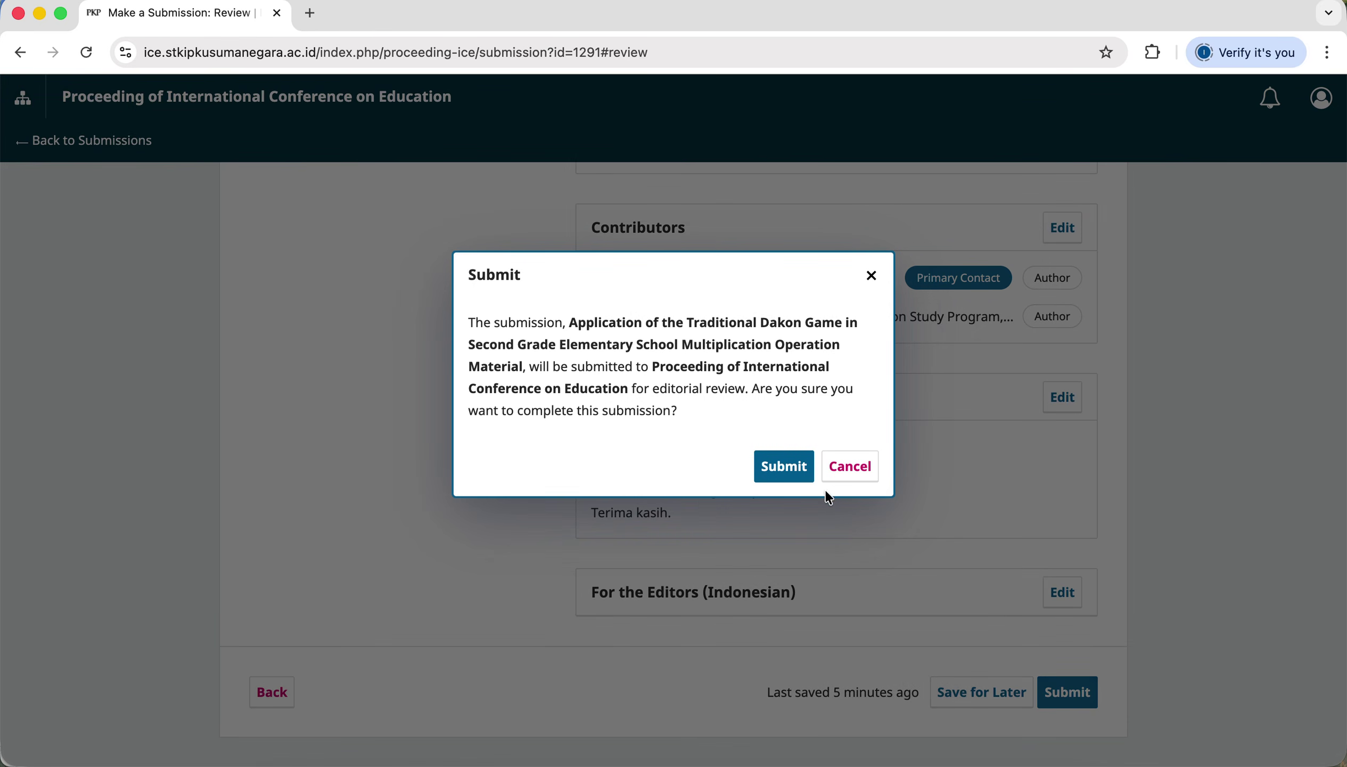
click(788, 473)
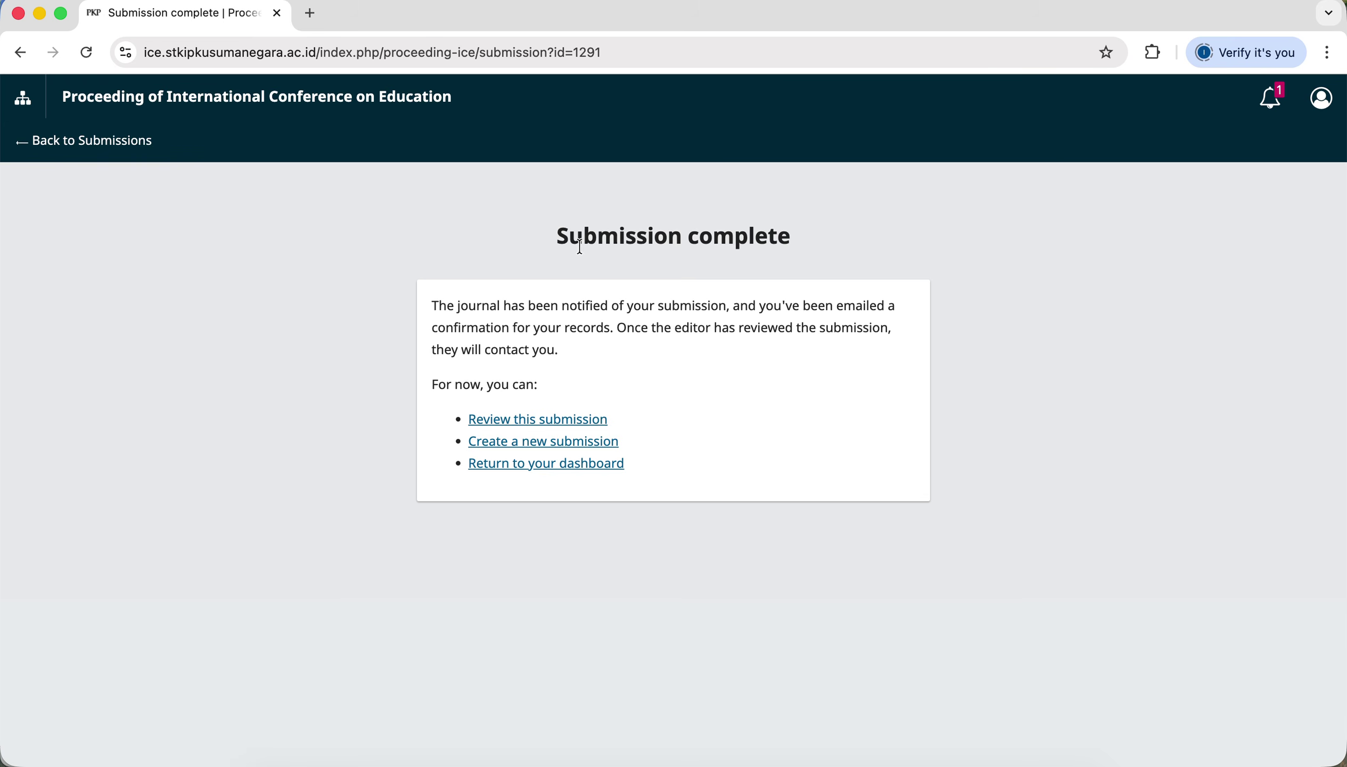
drag(556, 238, 803, 241)
click(978, 282)
Open submission 1291's workflow page and look over its Article Text file and discussions.
click(584, 423)
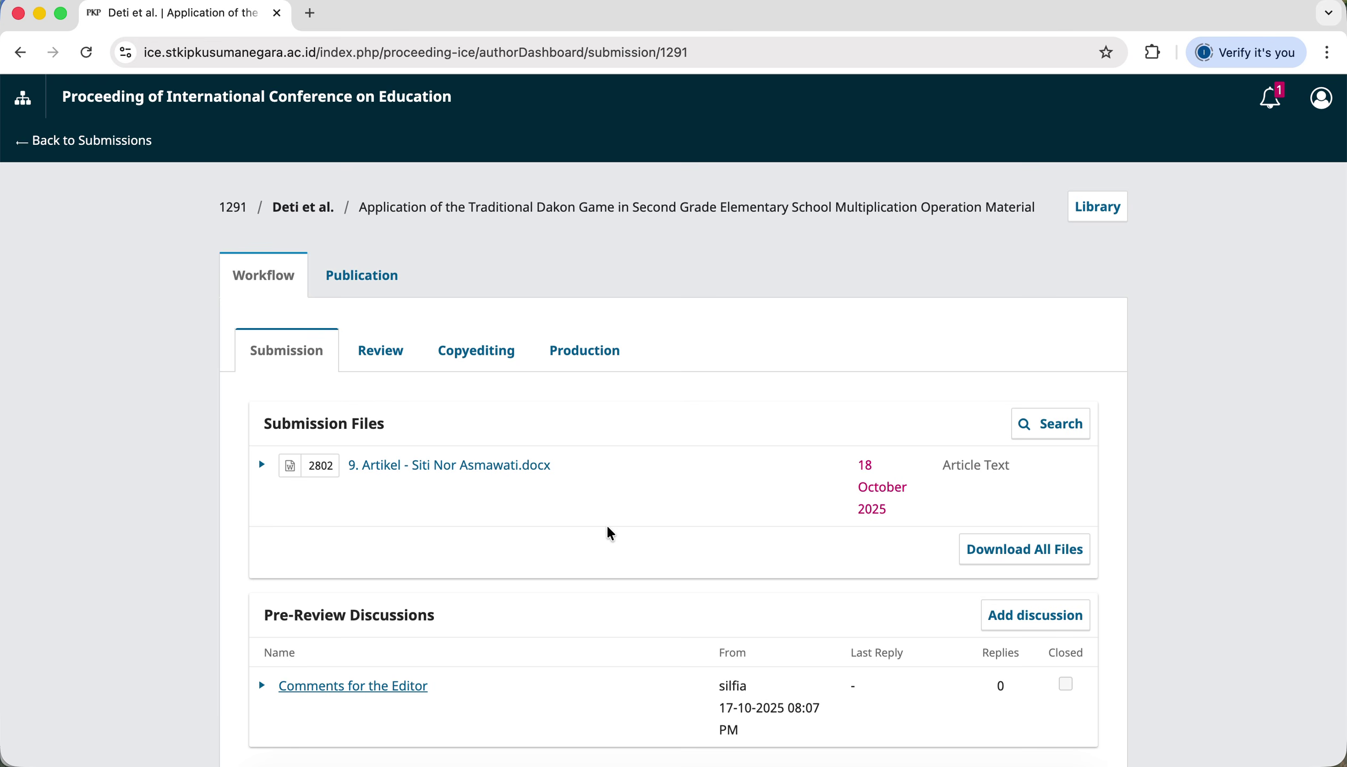
scroll(1151, 627, down, 2)
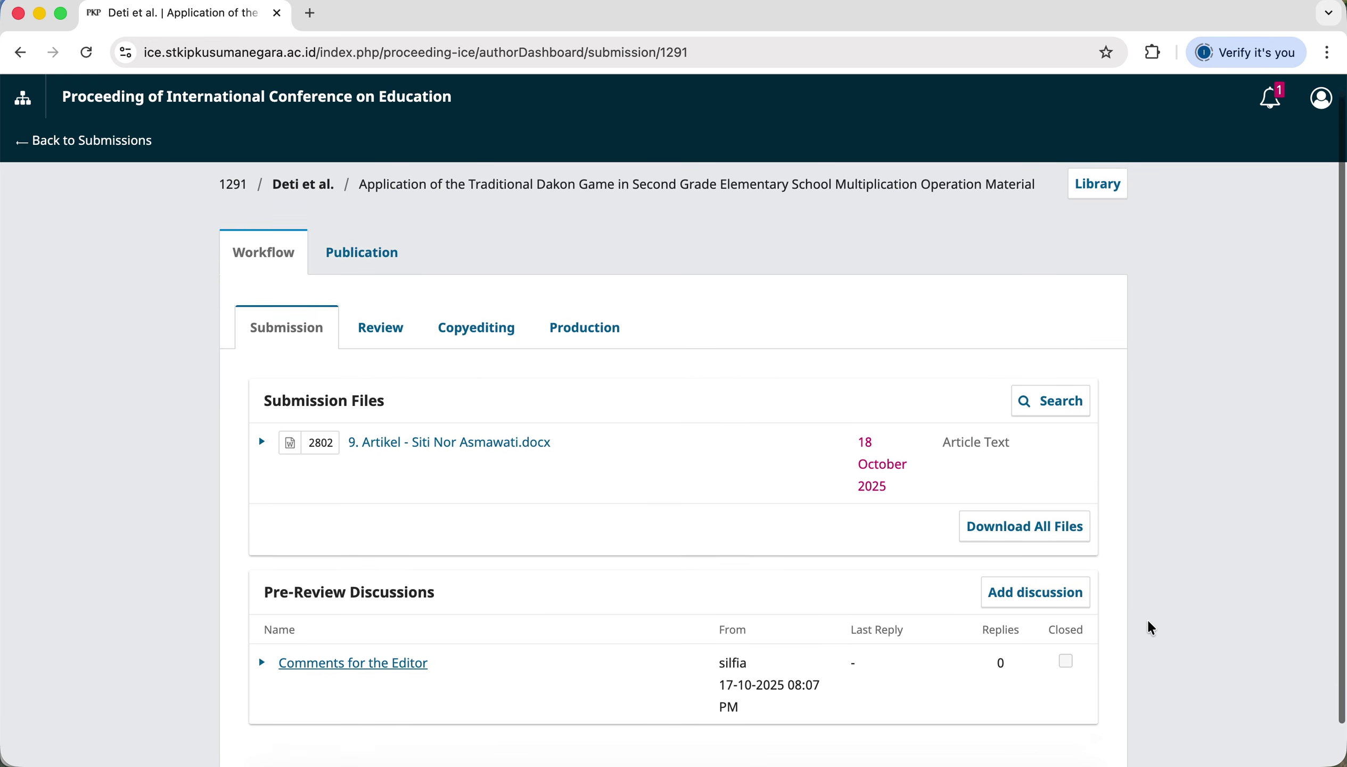
scroll(1150, 627, down, 3)
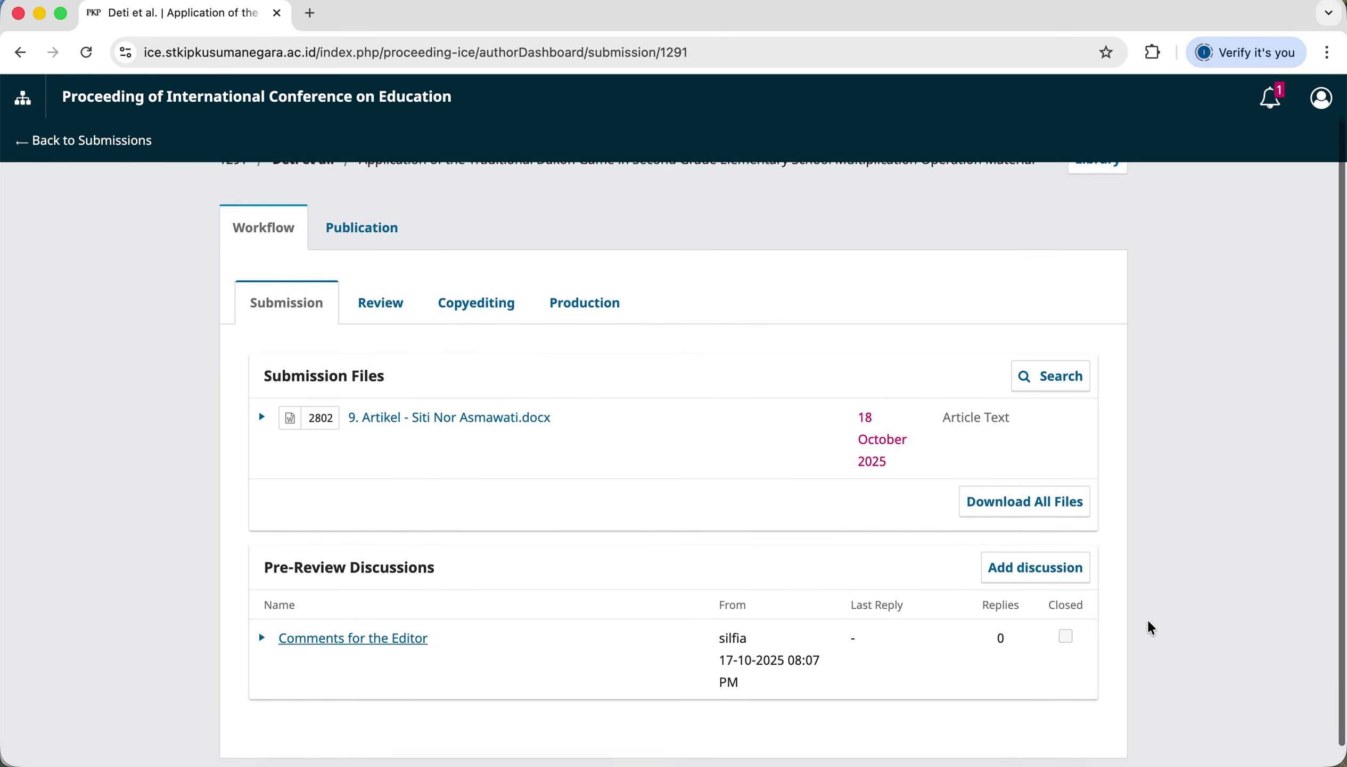
scroll(1150, 627, up, 2)
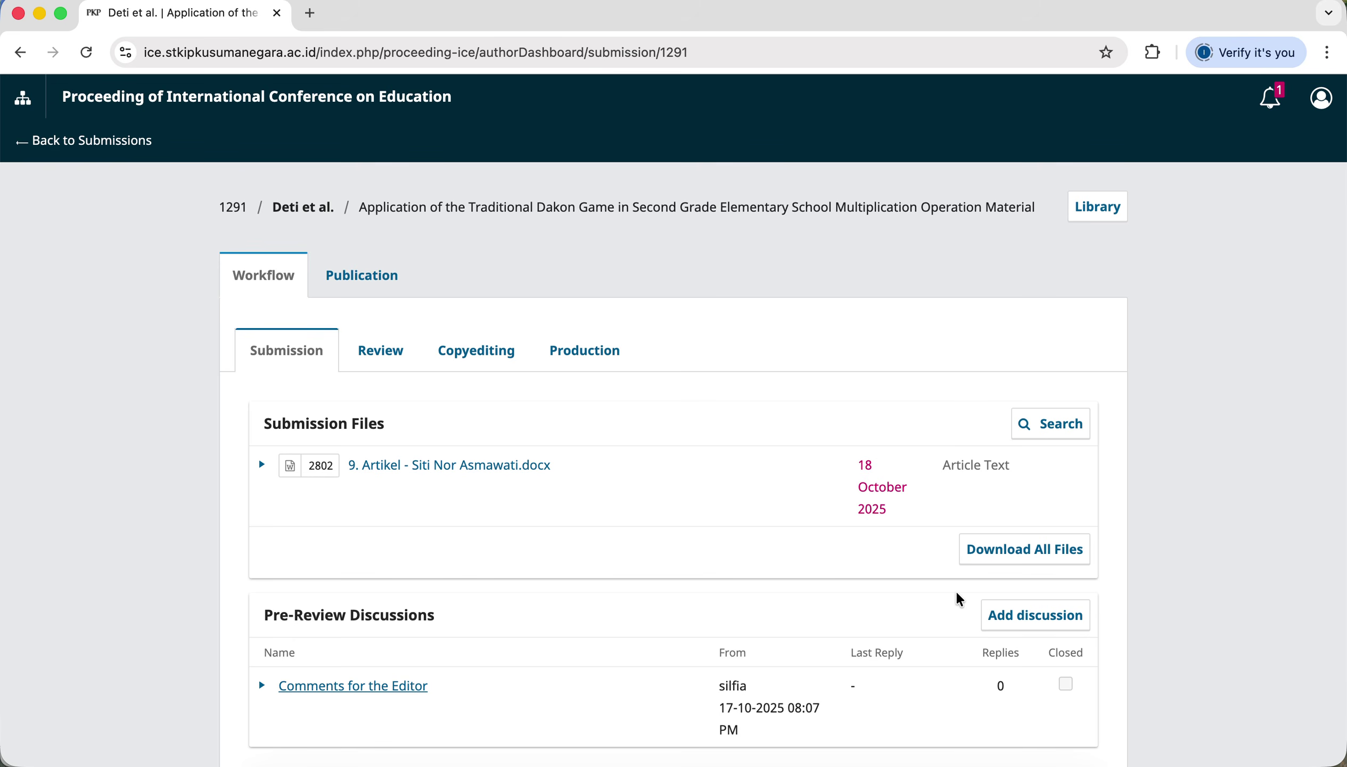
scroll(960, 599, down, 3)
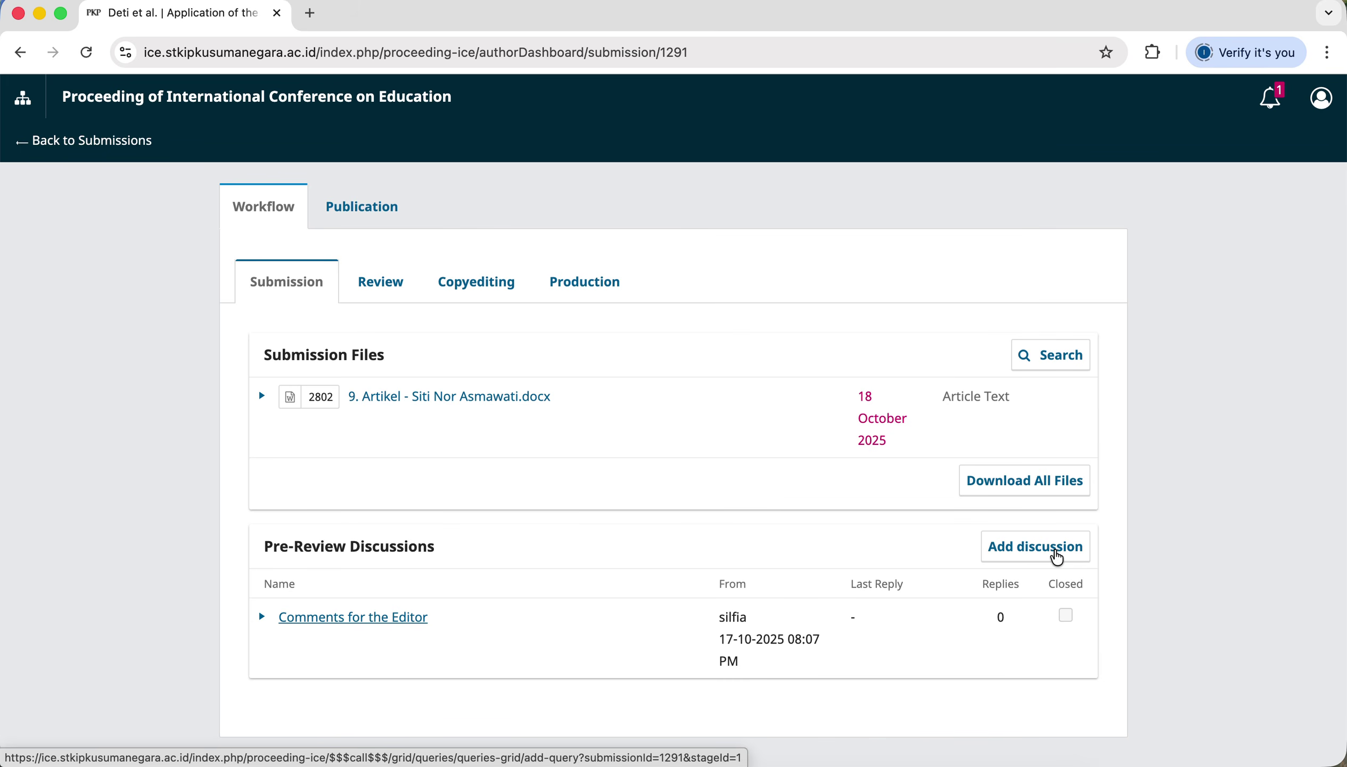
Start a new pre-review discussion with the subject 'Revisi Artikel'.
click(1053, 553)
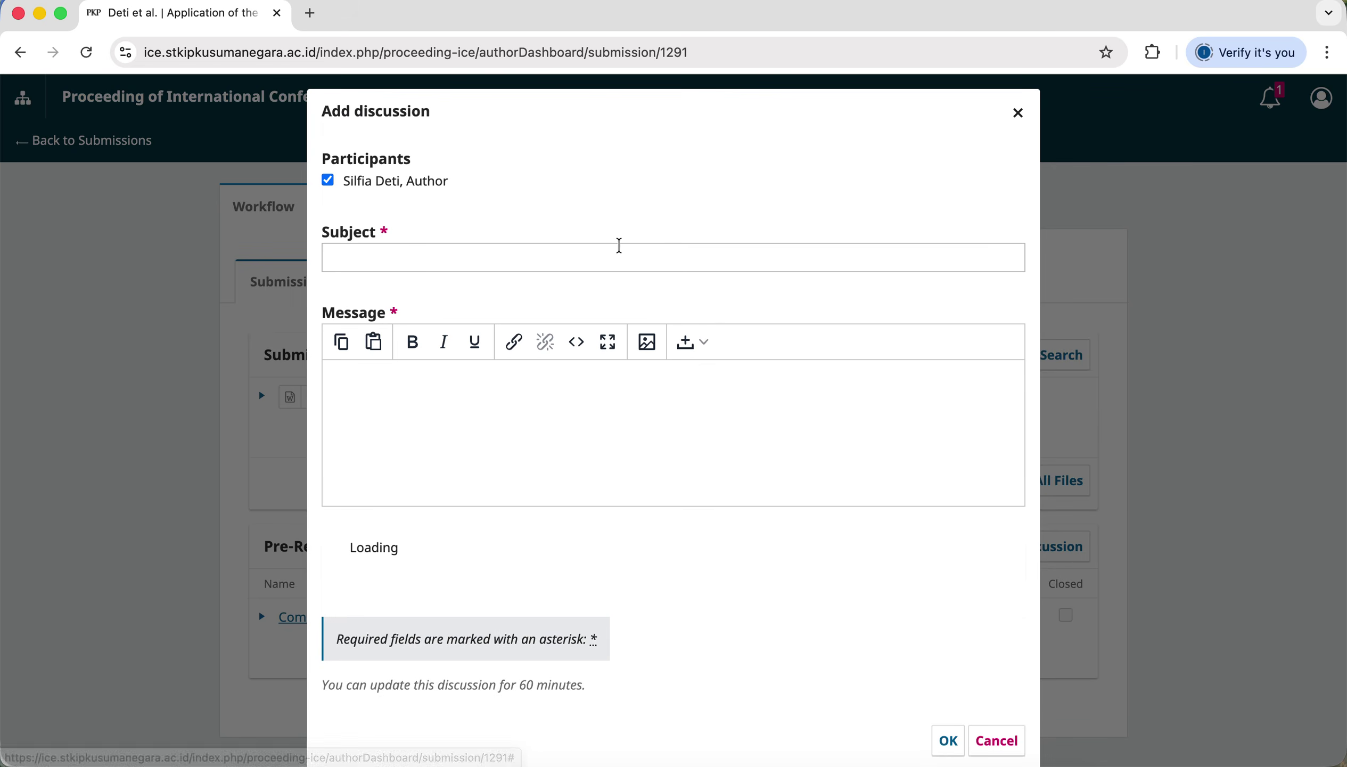
click(592, 266)
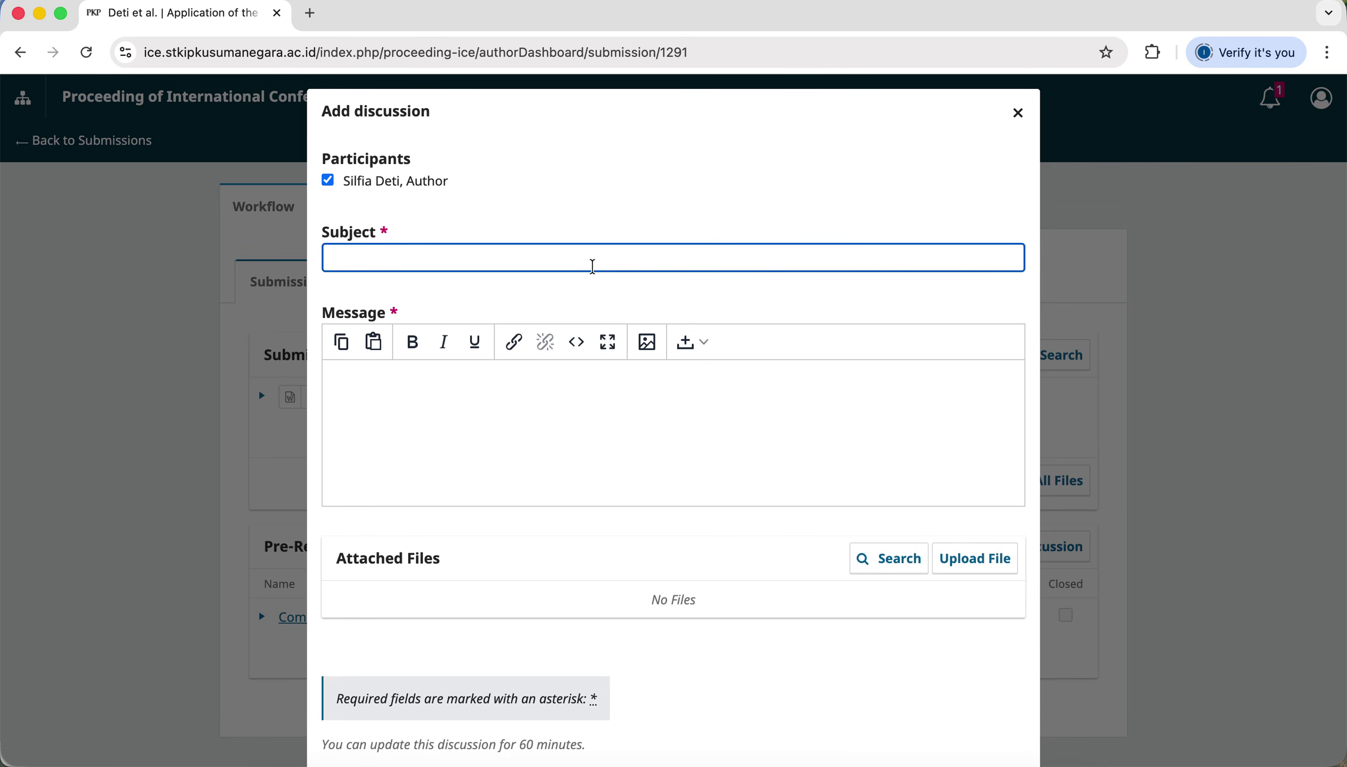
text(Revisi Artikel)
Write the message about sending the revised file with the added abstract, closing with 'Terima kasih.'.
click(609, 409)
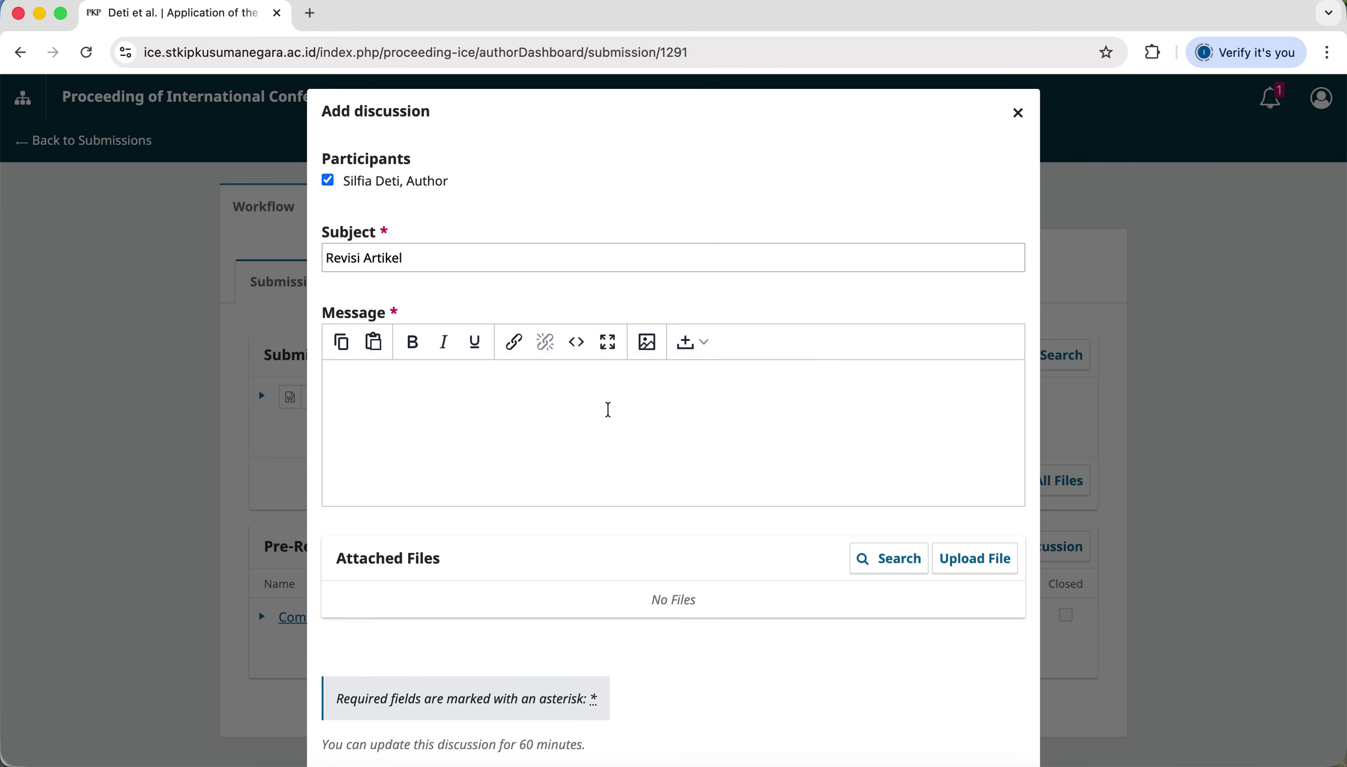
text(Saya ijin mengirimkan file revisi)
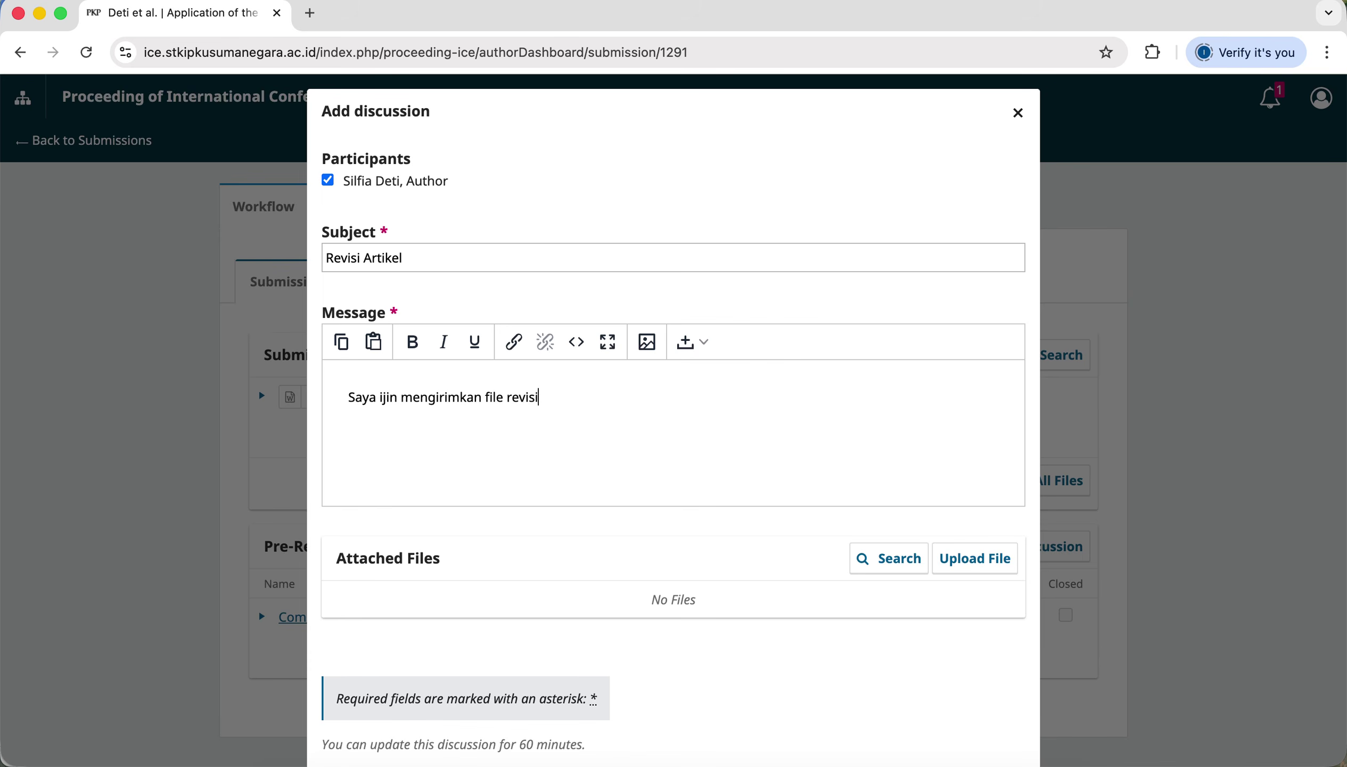
text( = karena)
key(BackSpace)
key(BackSpace)
key(BackSpace)
key(BackSpace)
key(BackSpace)
key(BackSpace)
key(BackSpace)
key(BackSpace)
key(BackSpace)
text(. Di file sebelumnya ada )
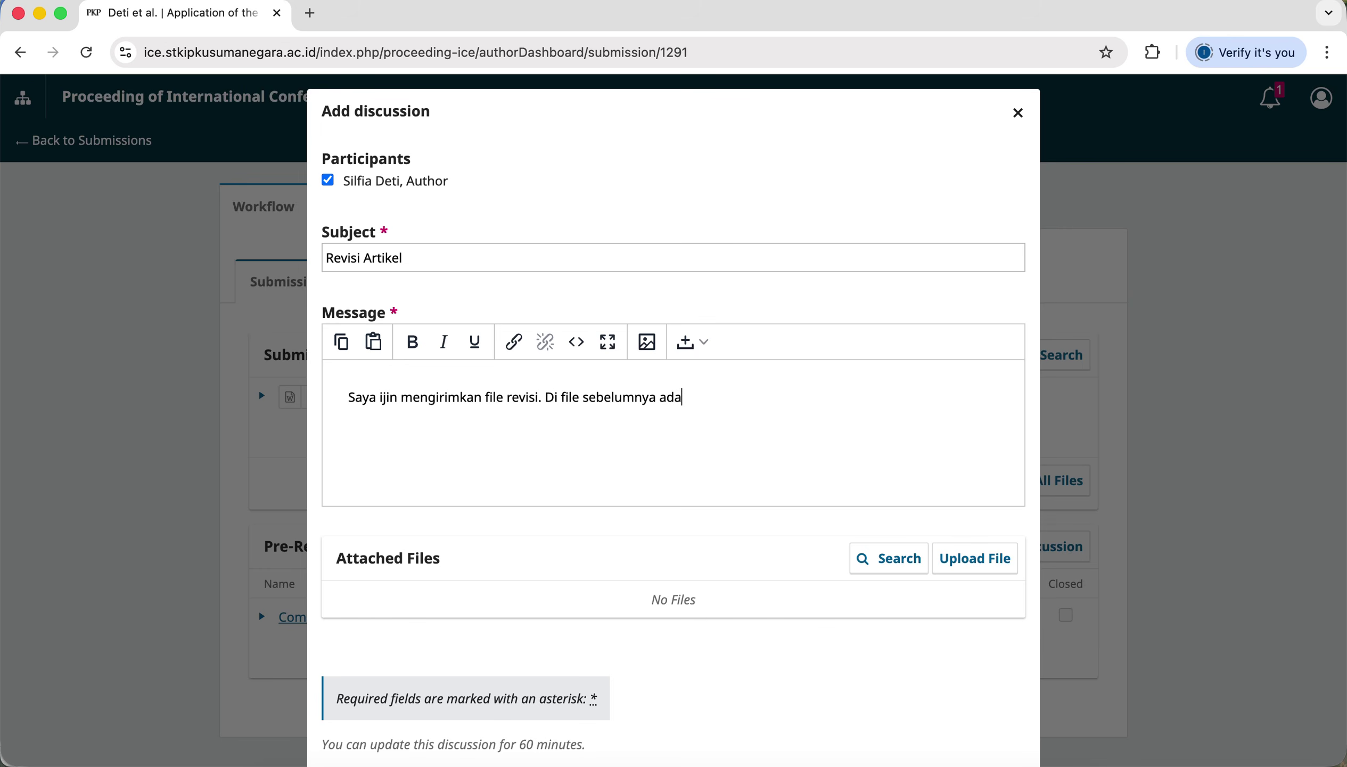
text(bagian)
text( abstra)
text(k y)
text(say)
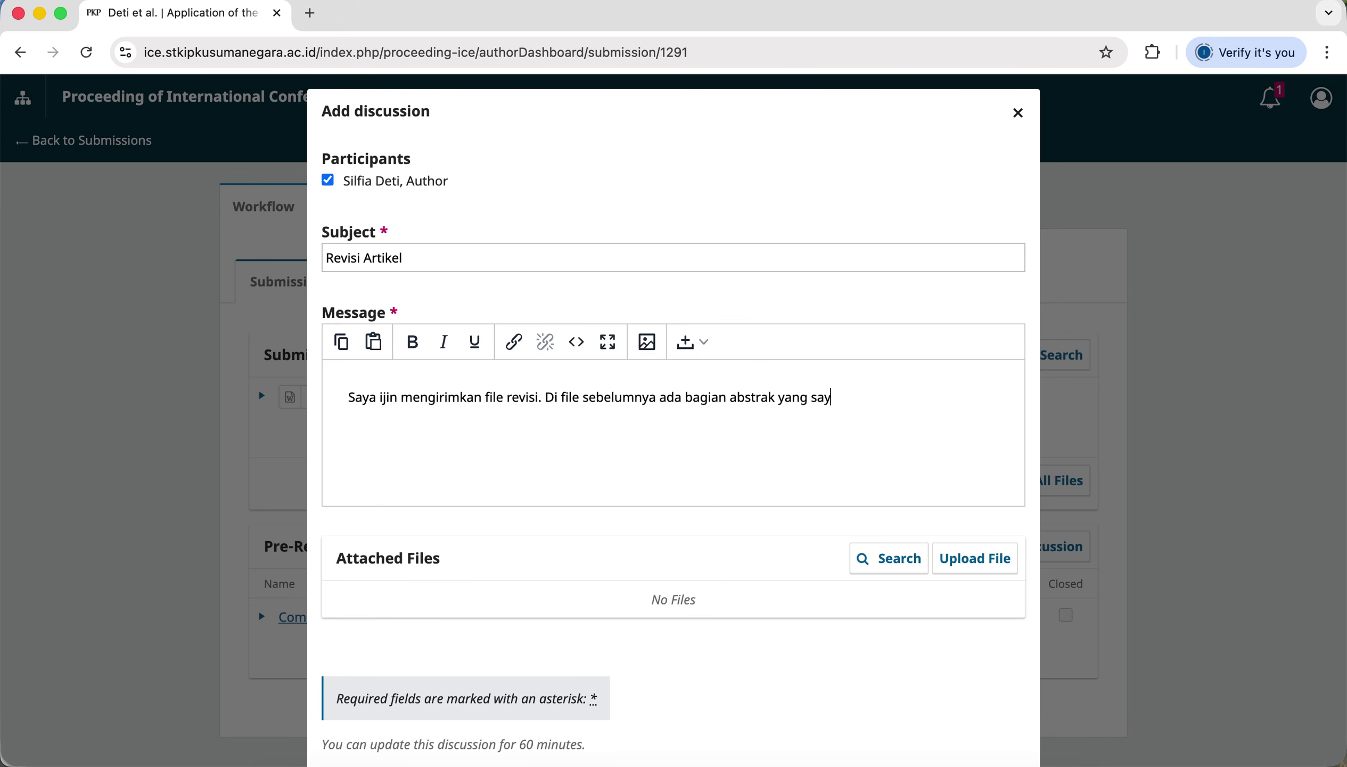
text(a tambahkan.)
key(Return)
key(Return)
text(terima kasi)
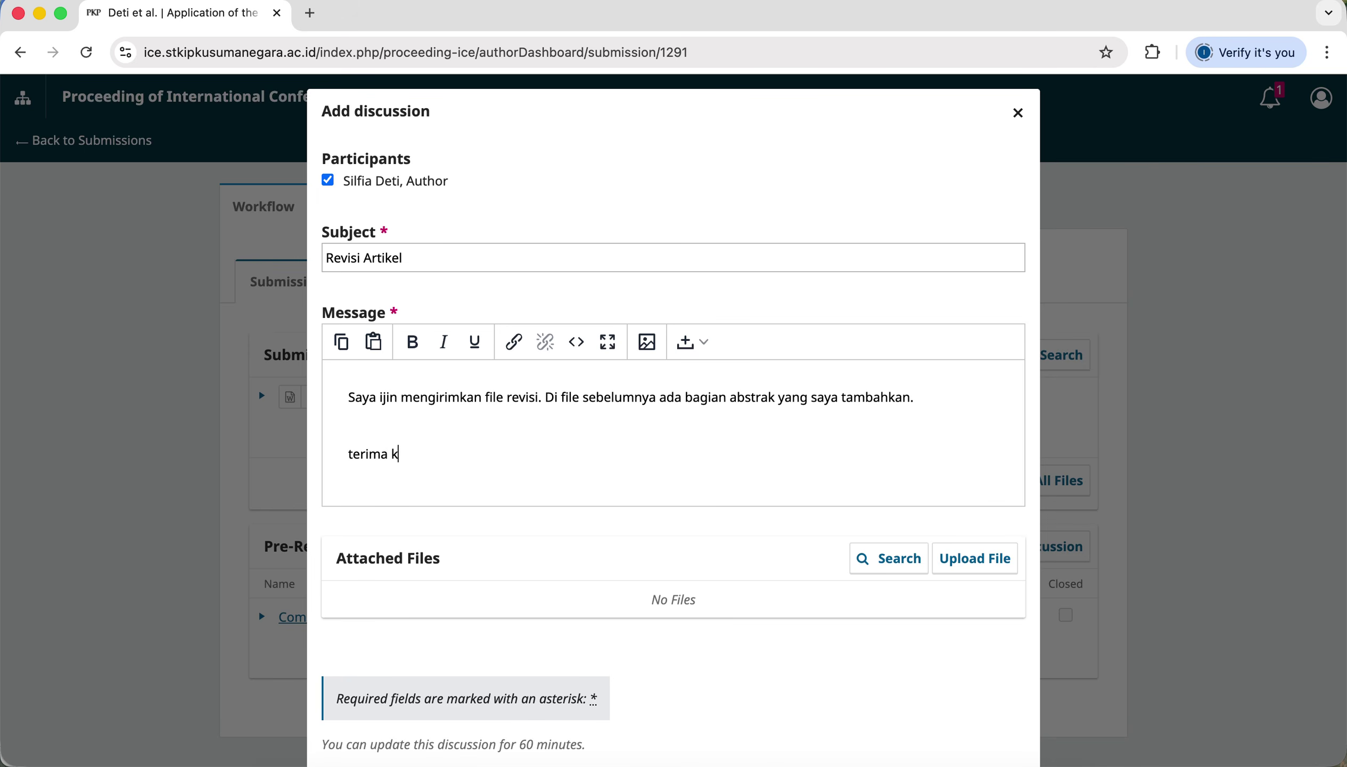
click(354, 454)
key(BackSpace)
text(T)
click(465, 446)
text(h)
text(.)
Upload the revised article .docx to the discussion as an Article Text component.
click(987, 571)
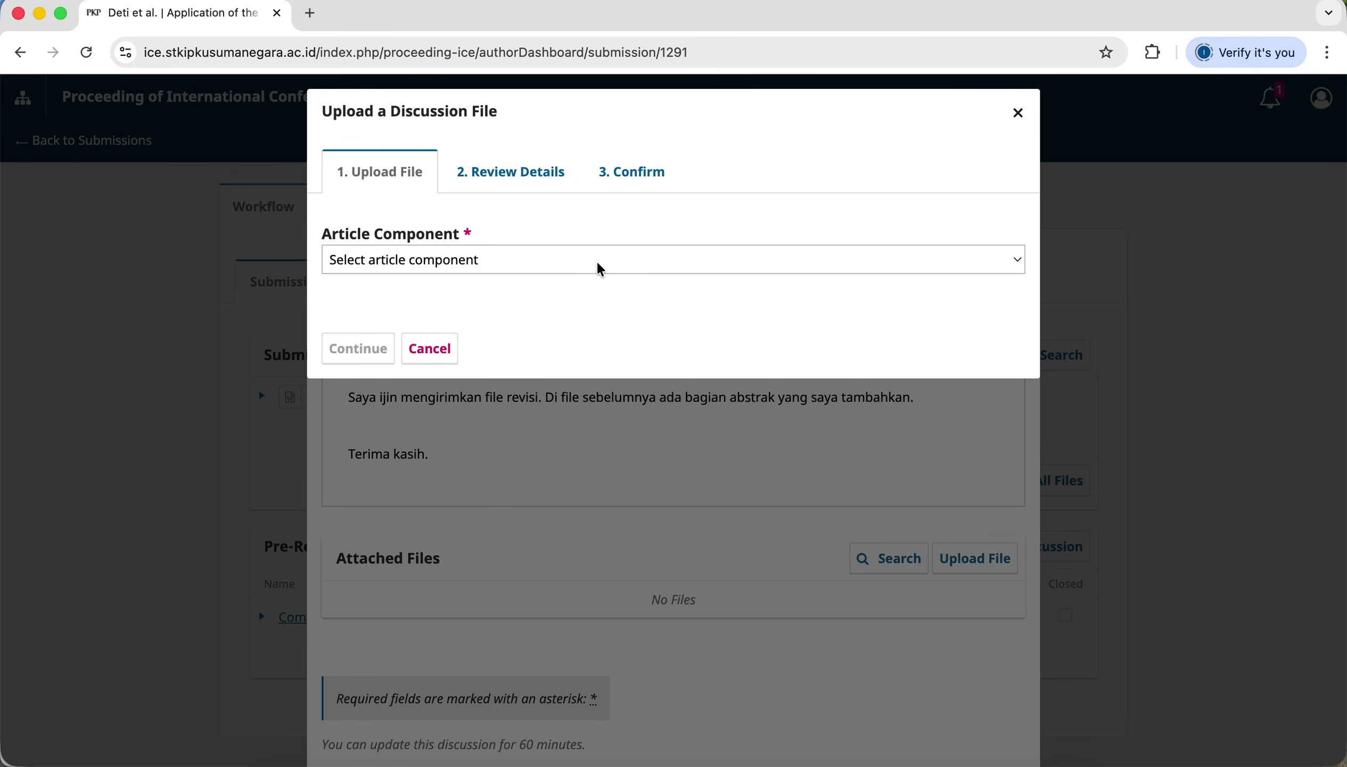
click(600, 270)
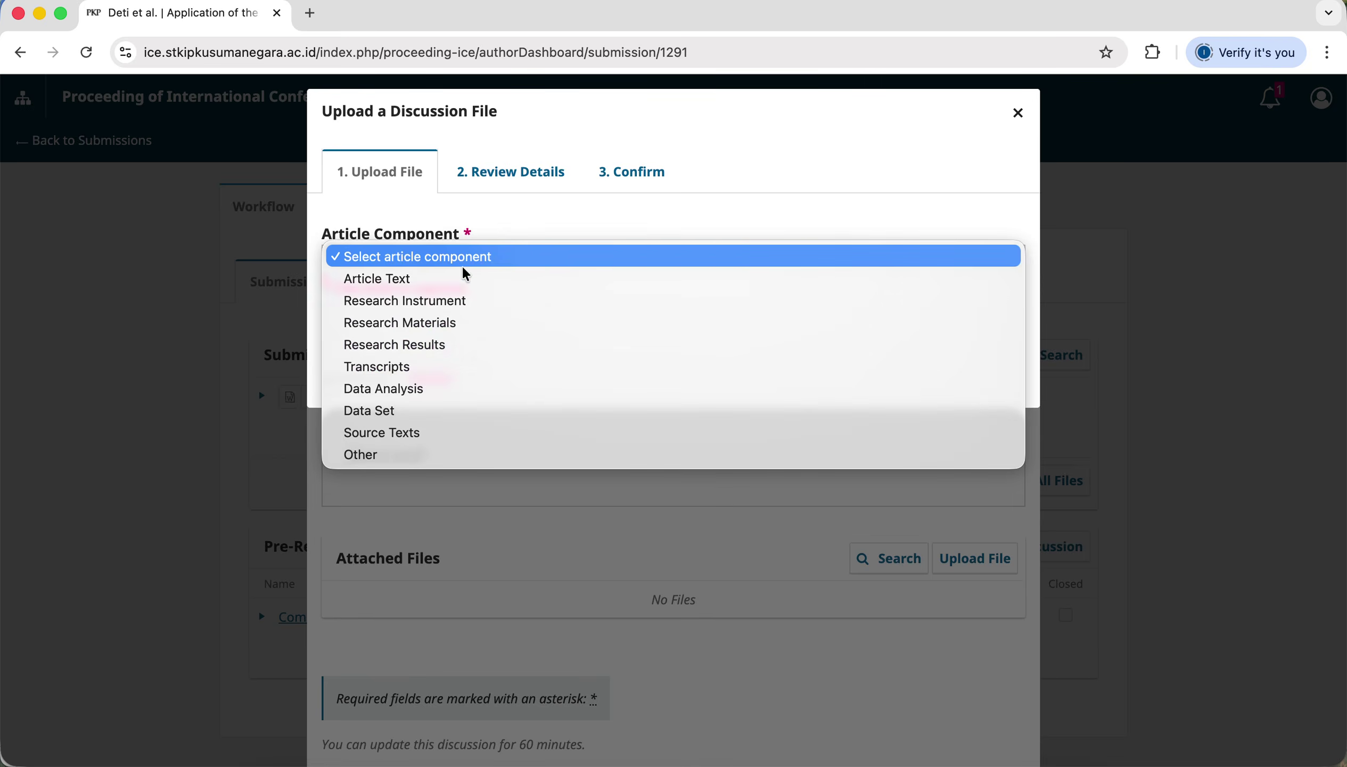
click(445, 282)
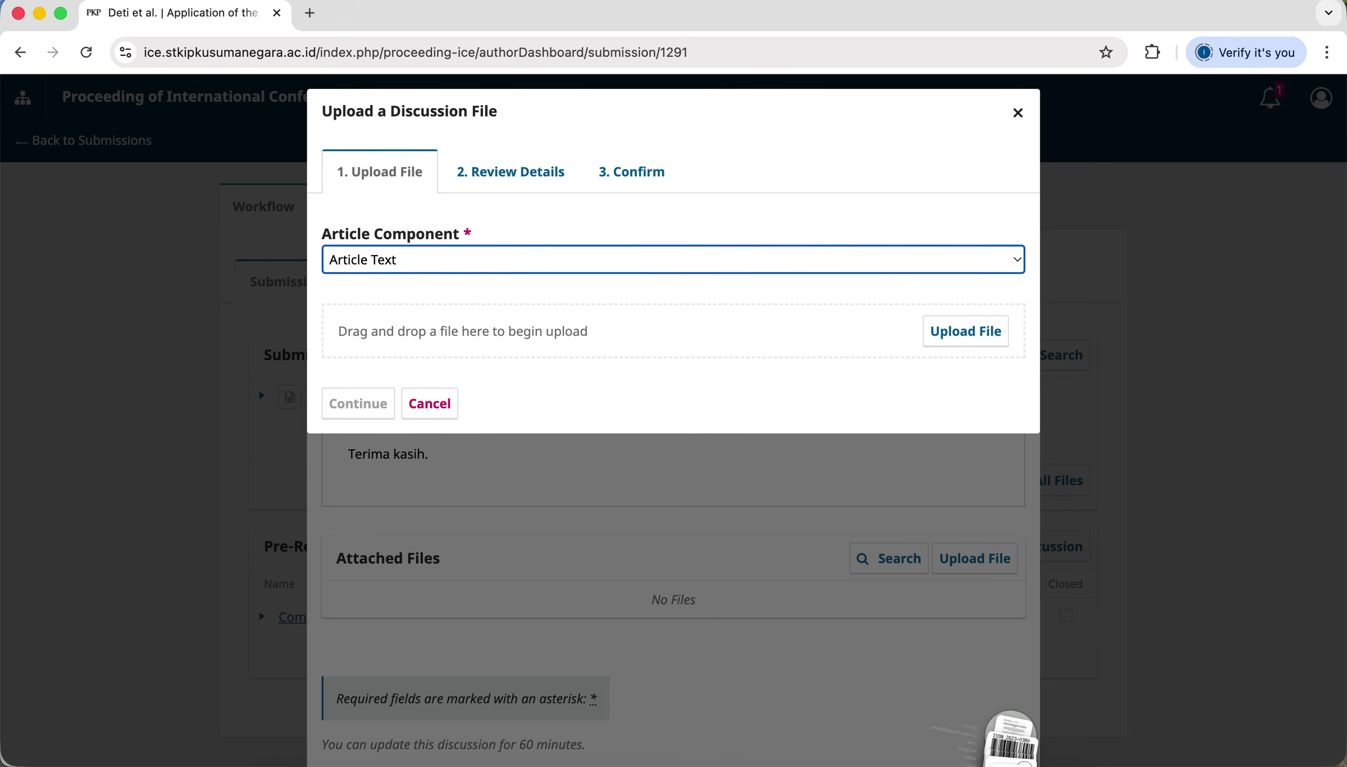
click(1011, 752)
drag(1012, 733, 713, 332)
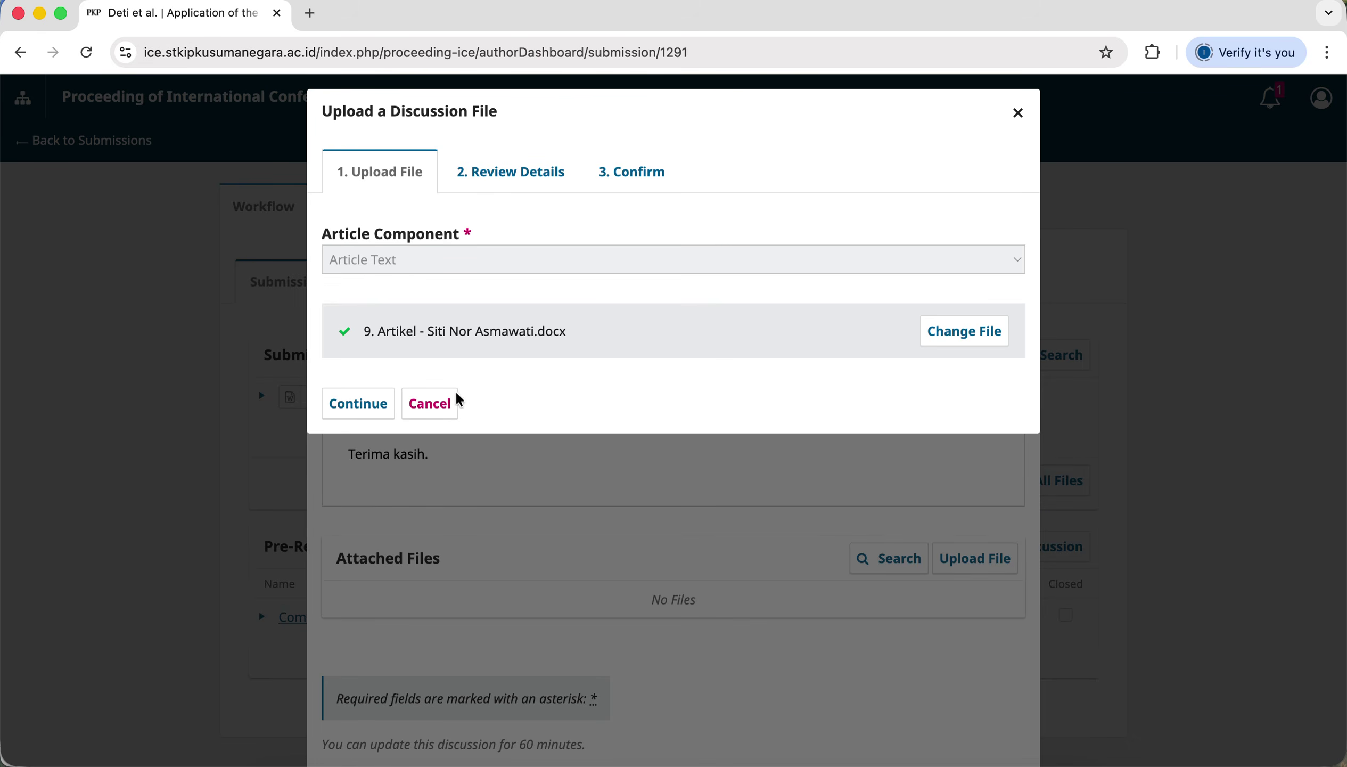
click(364, 415)
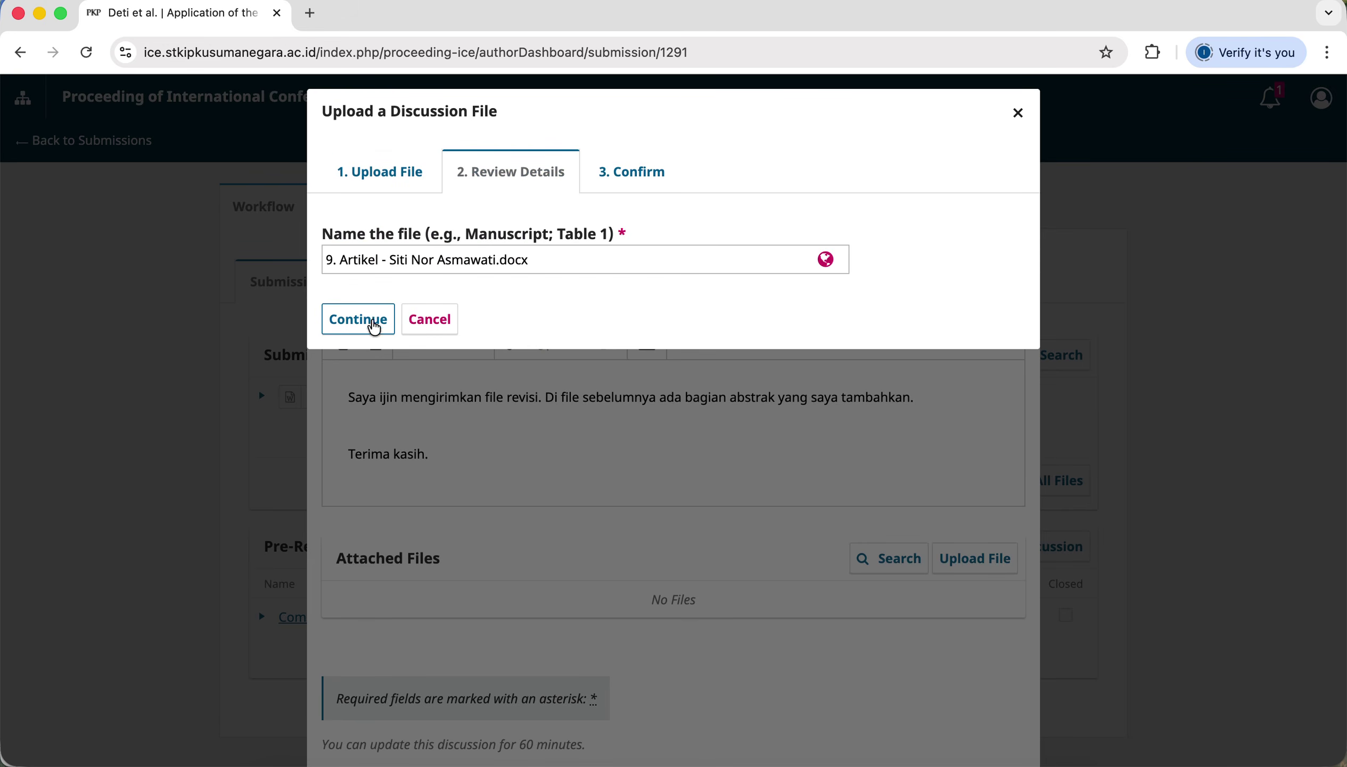
click(369, 329)
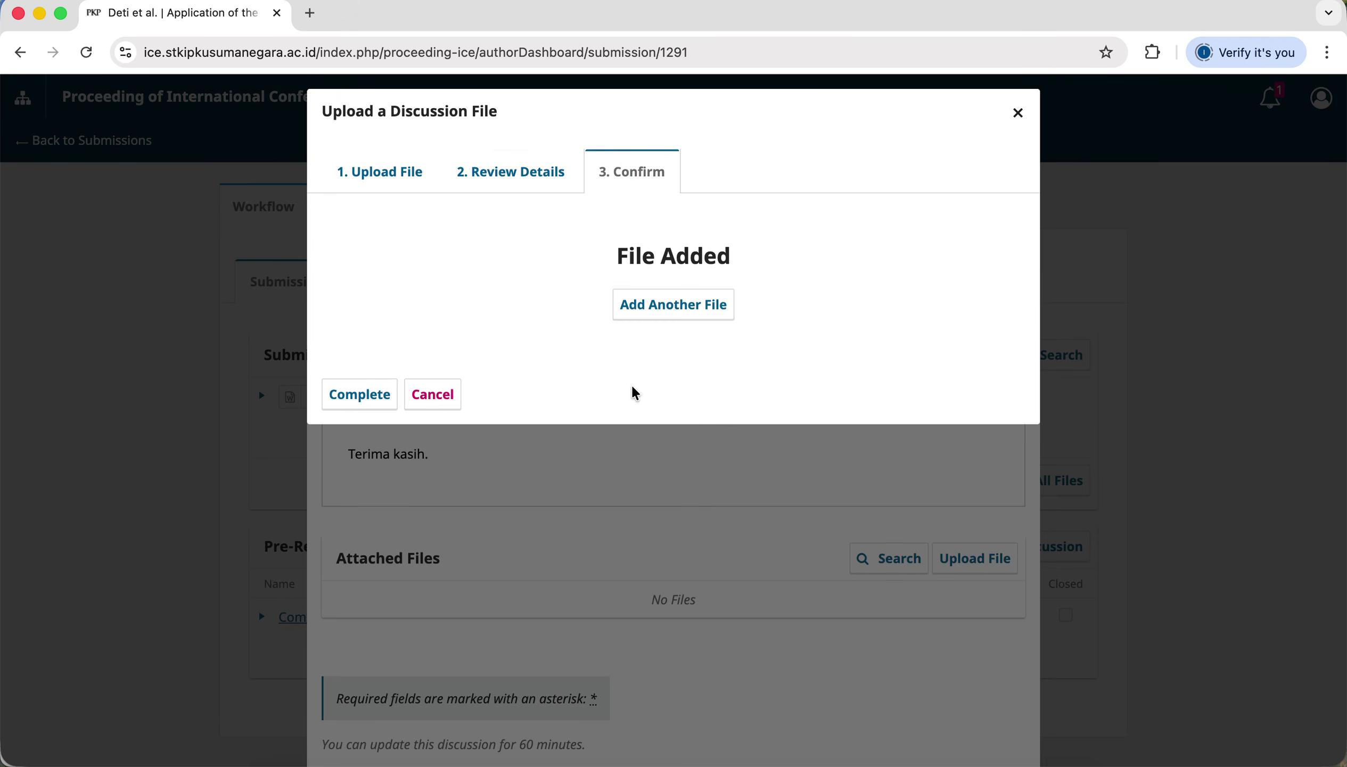
click(360, 395)
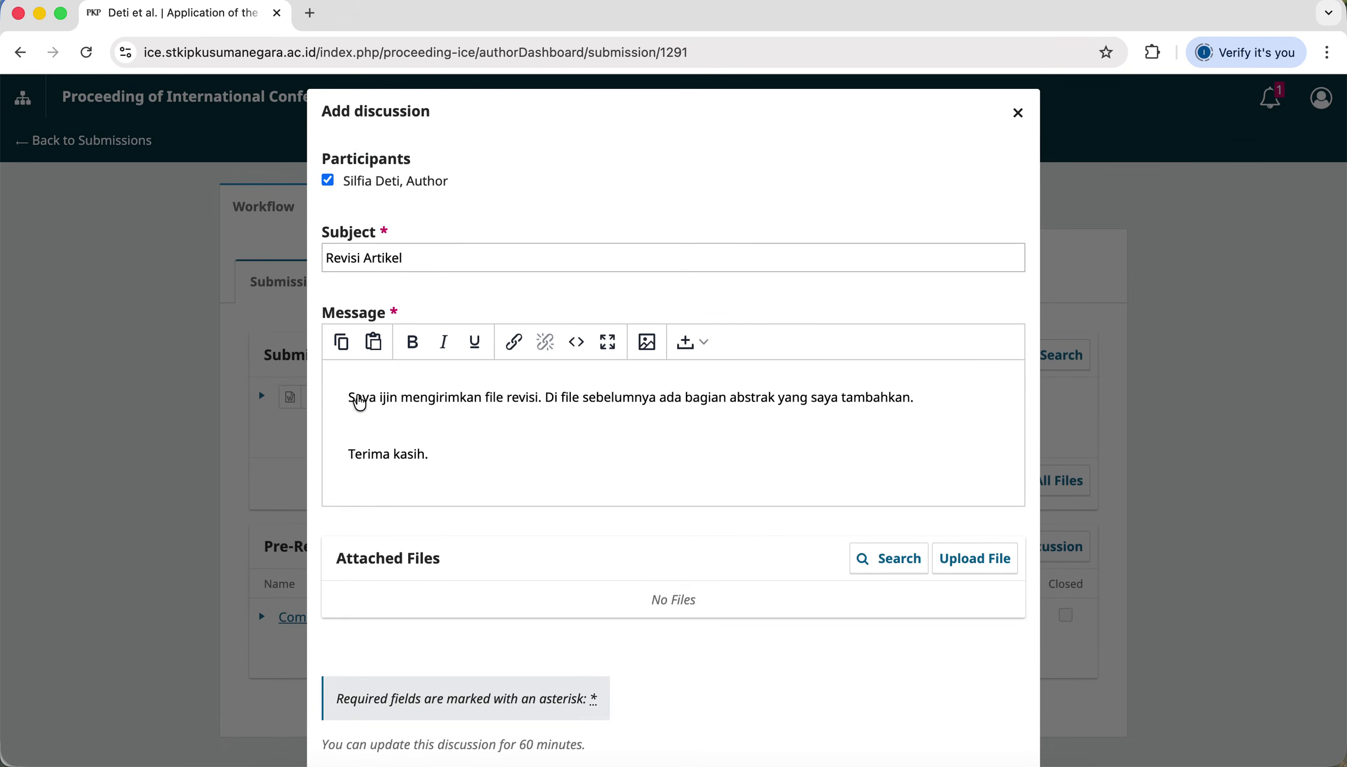
Post the Revisi Artikel discussion, close the form and reload the workflow page.
scroll(609, 636, down, 3)
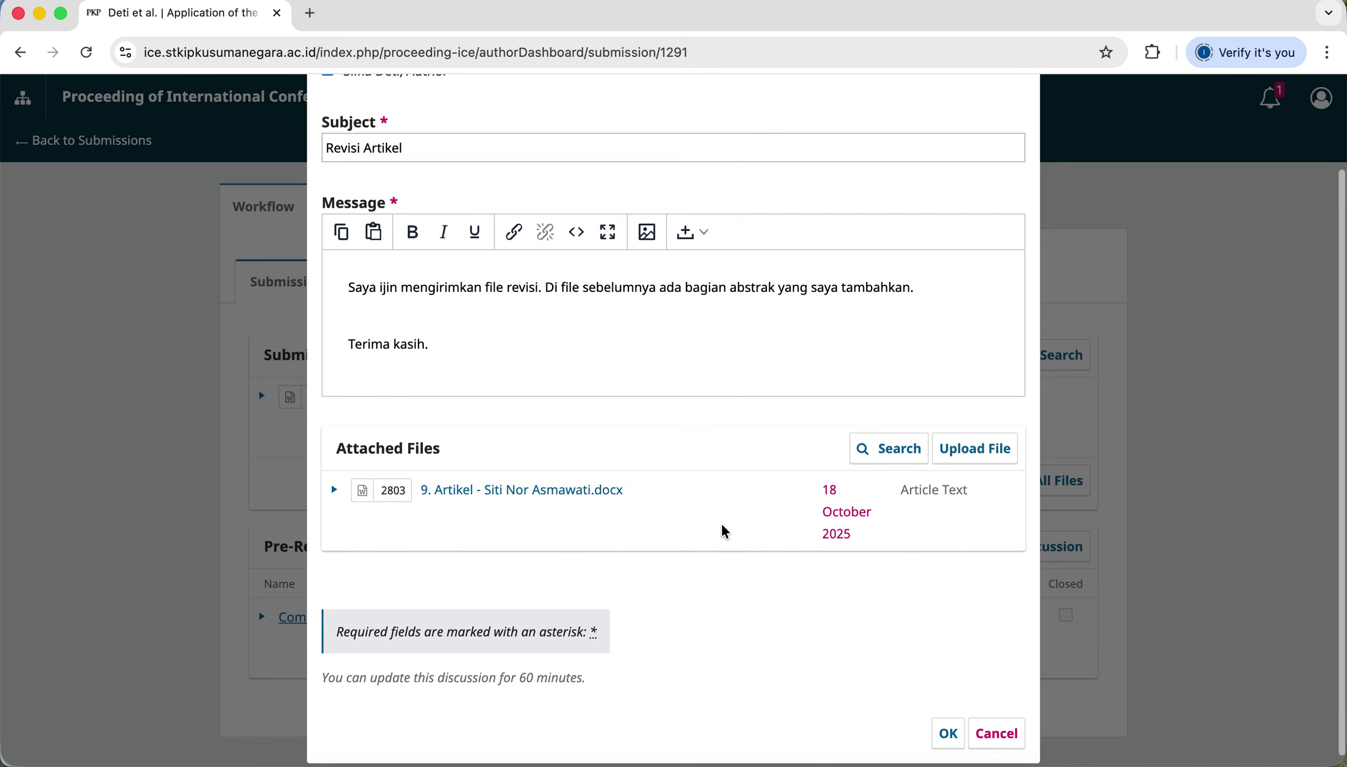
click(955, 726)
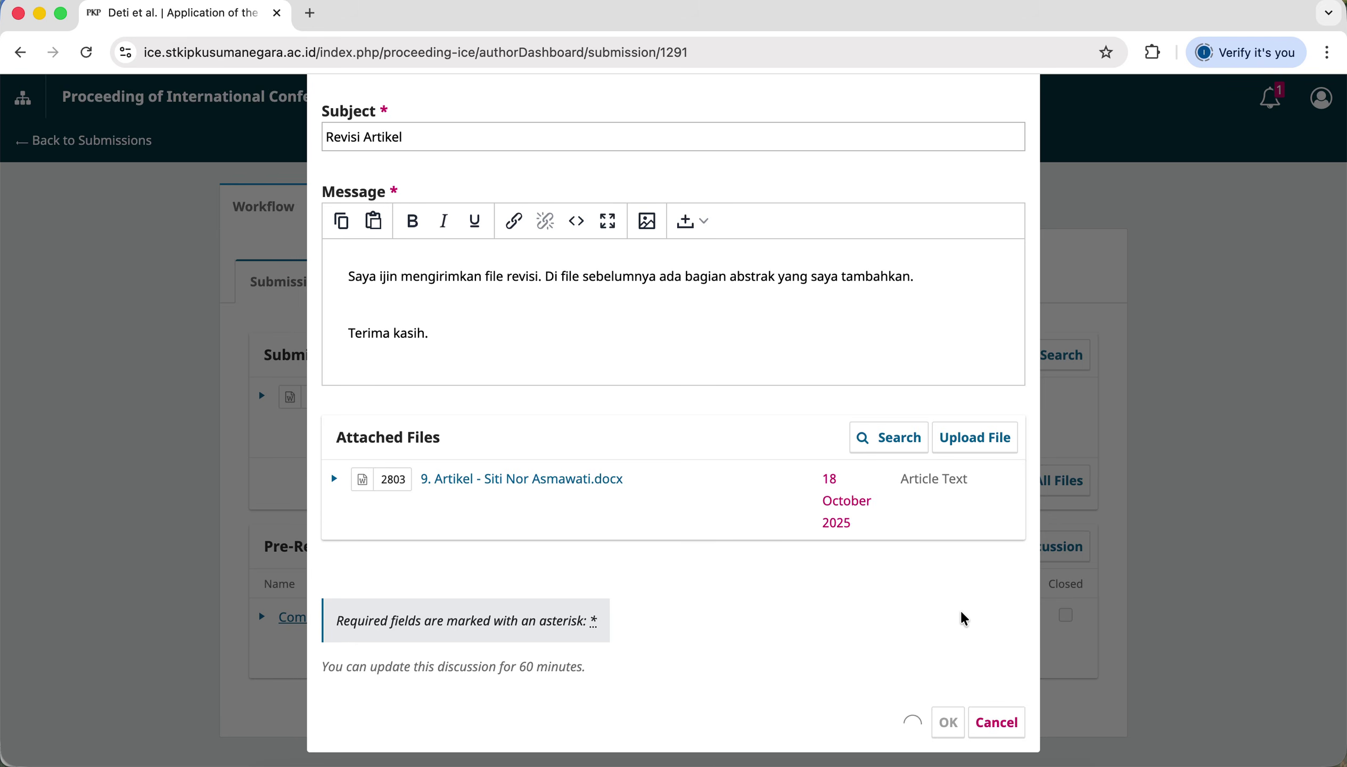
scroll(965, 620, up, 3)
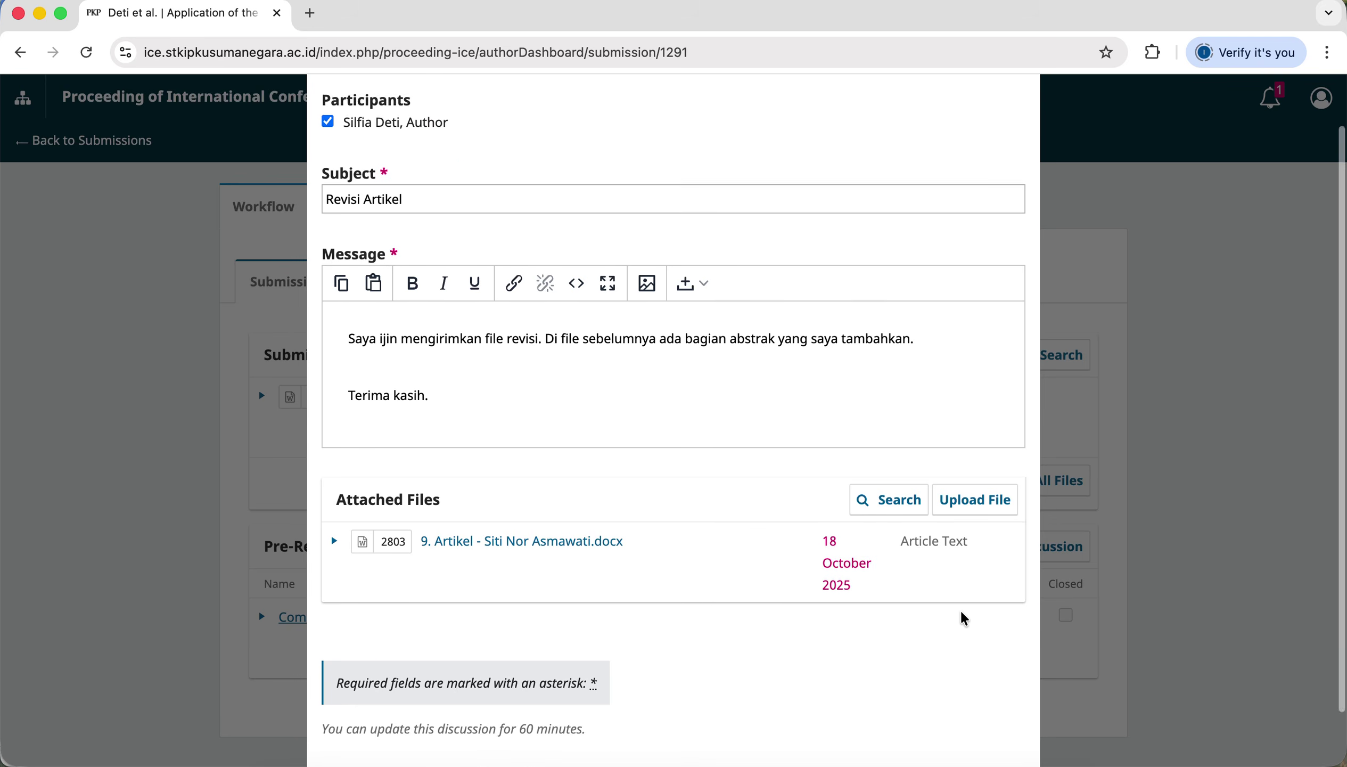
scroll(965, 620, down, 3)
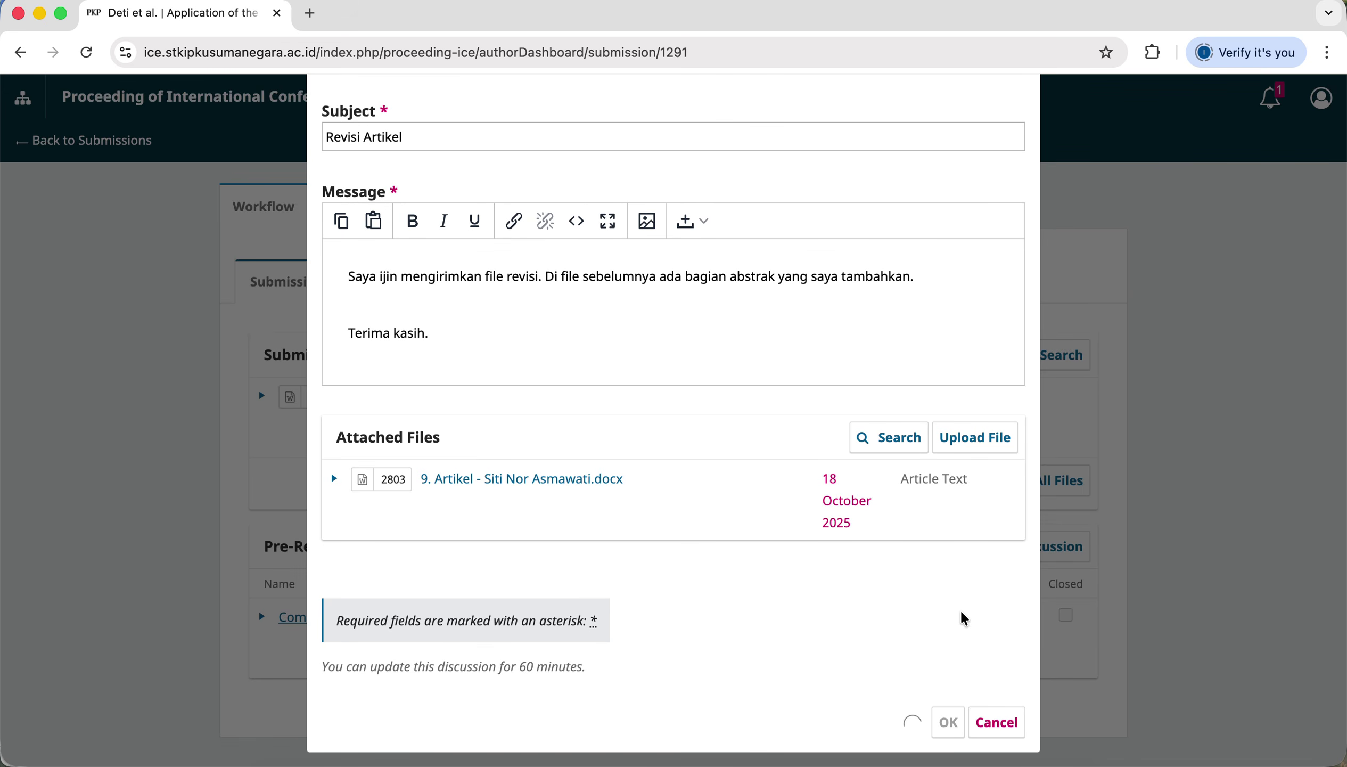
scroll(965, 620, up, 3)
click(1017, 112)
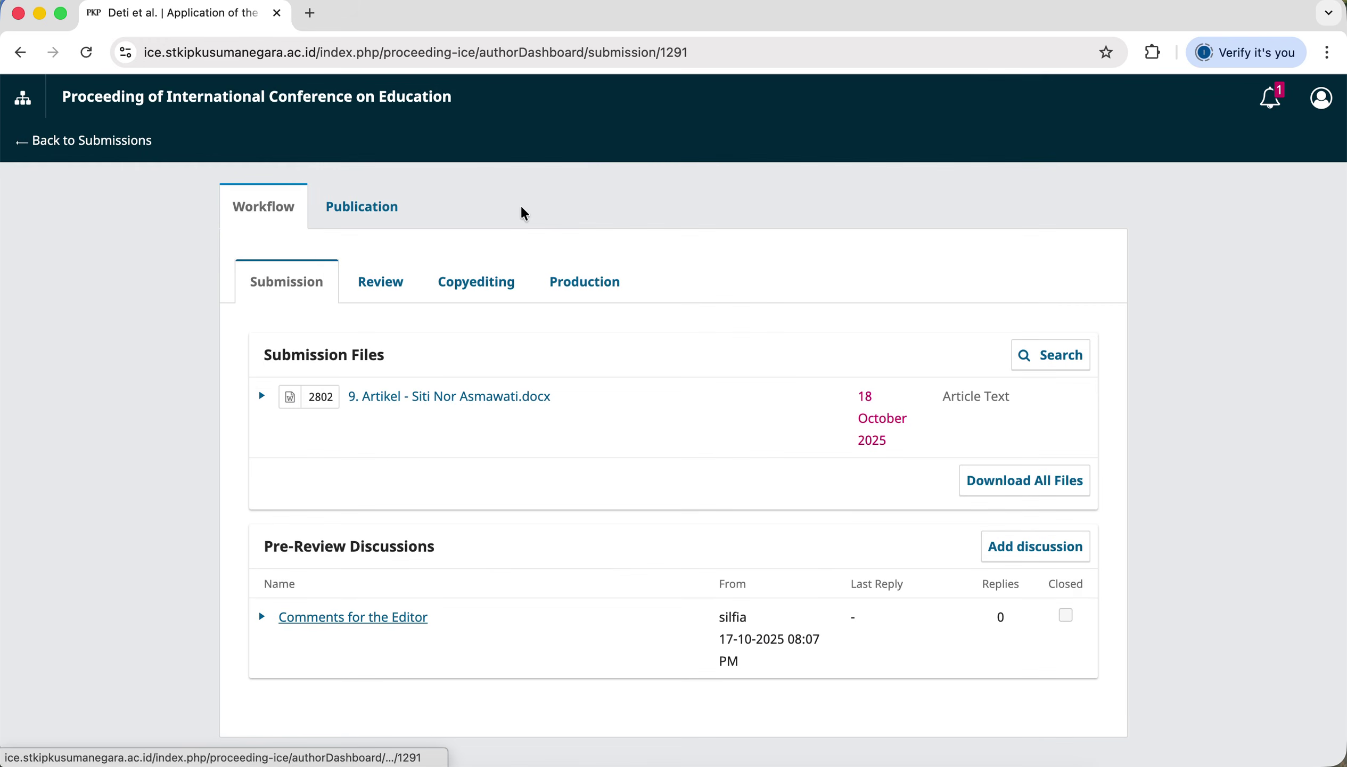
click(92, 54)
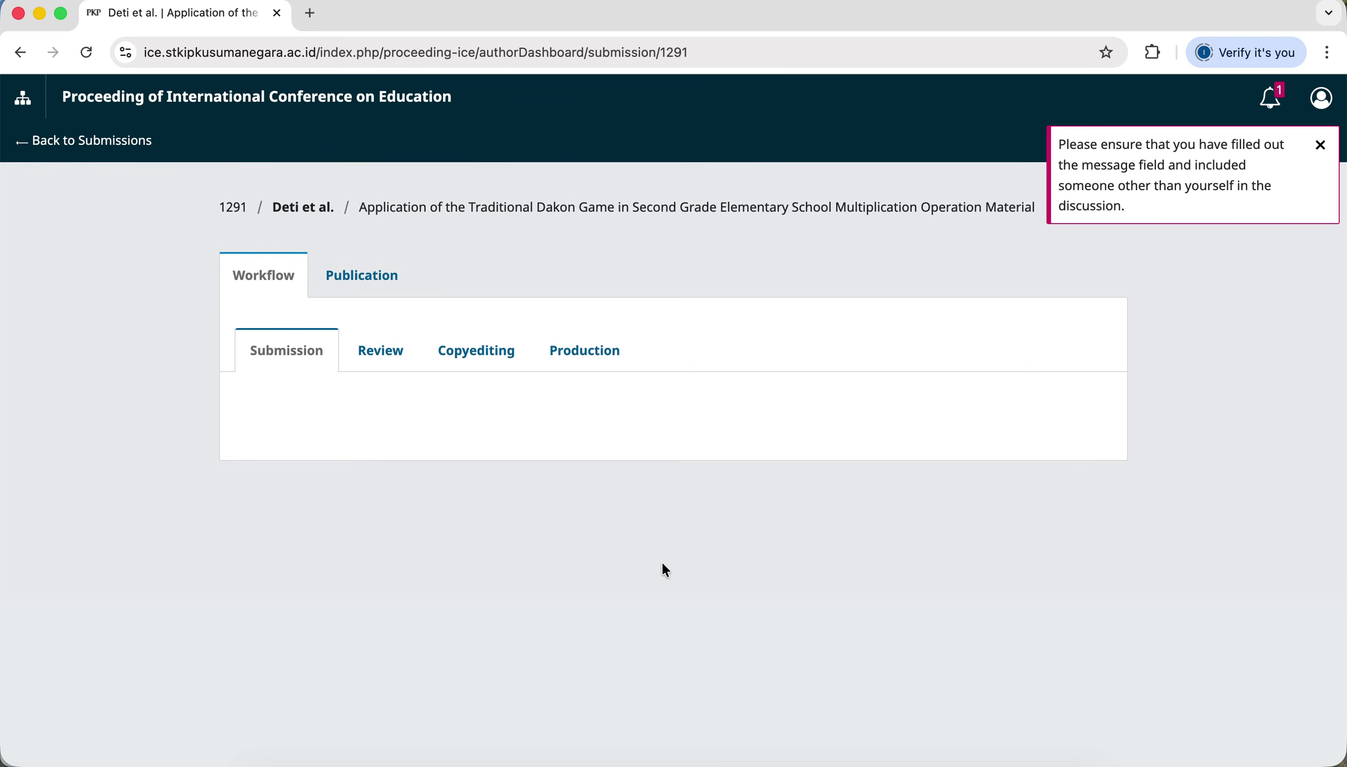
scroll(781, 566, down, 3)
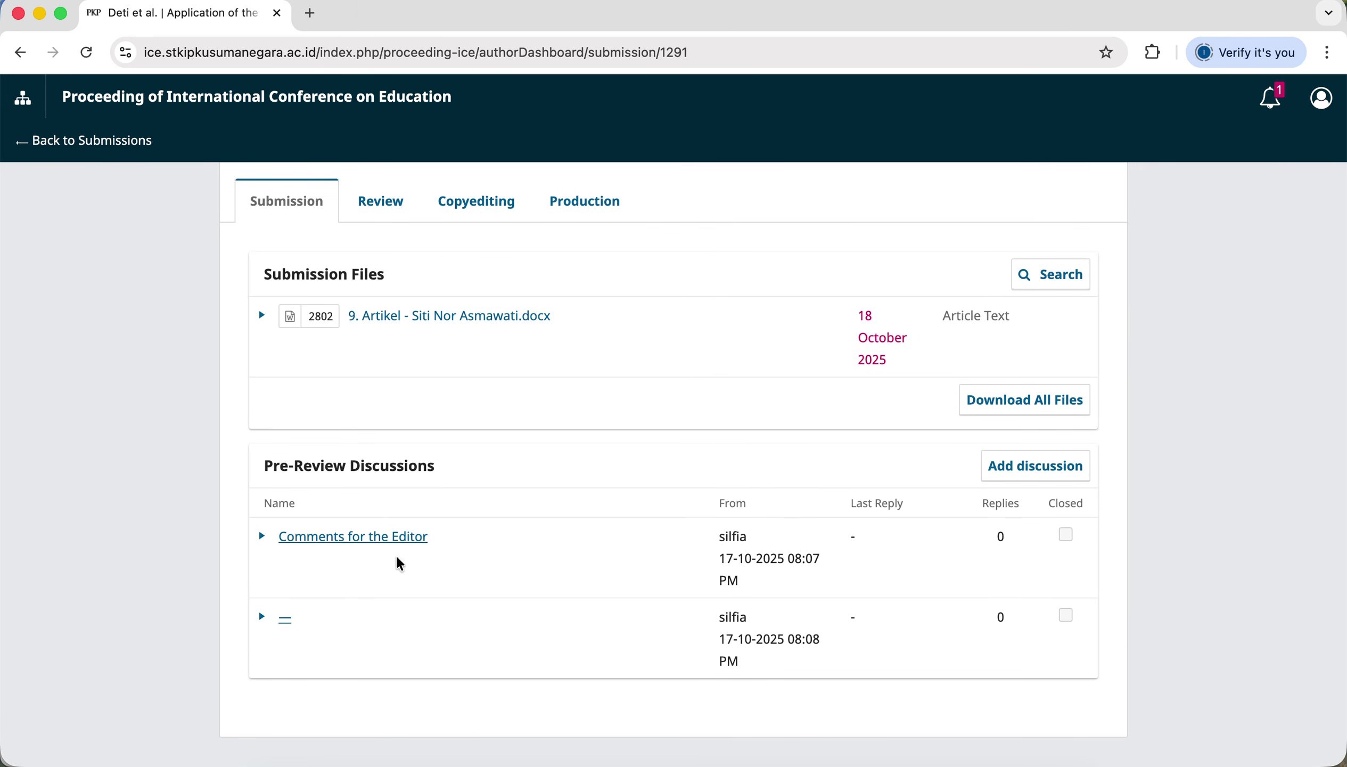
click(382, 537)
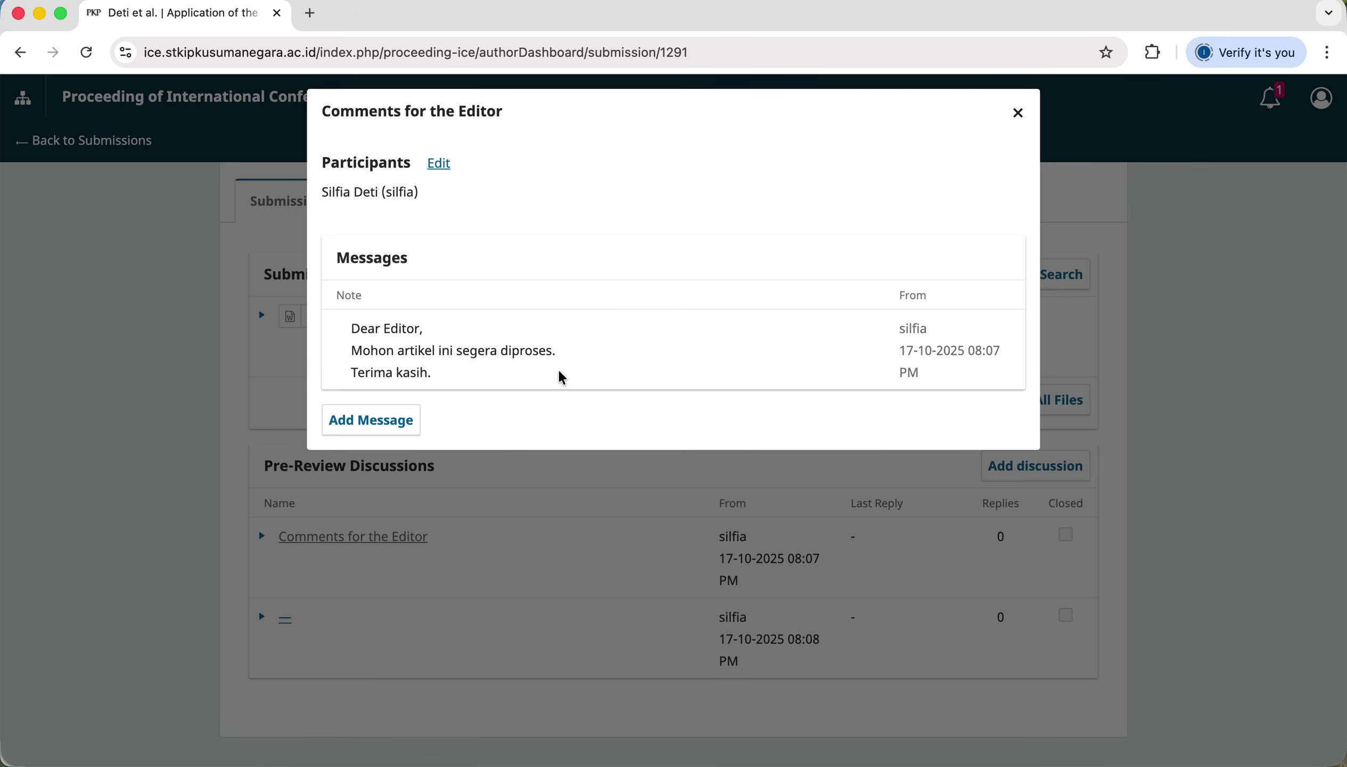
click(1020, 114)
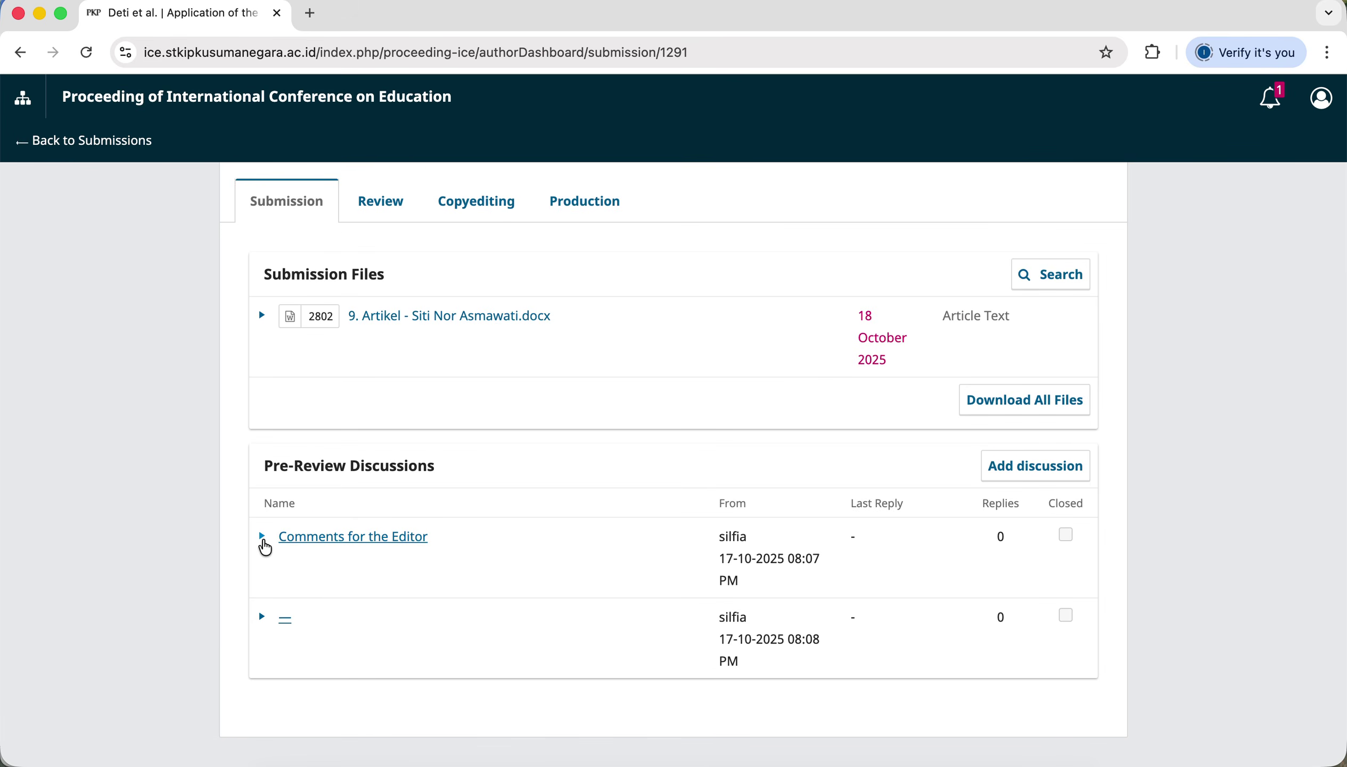
click(263, 540)
click(265, 540)
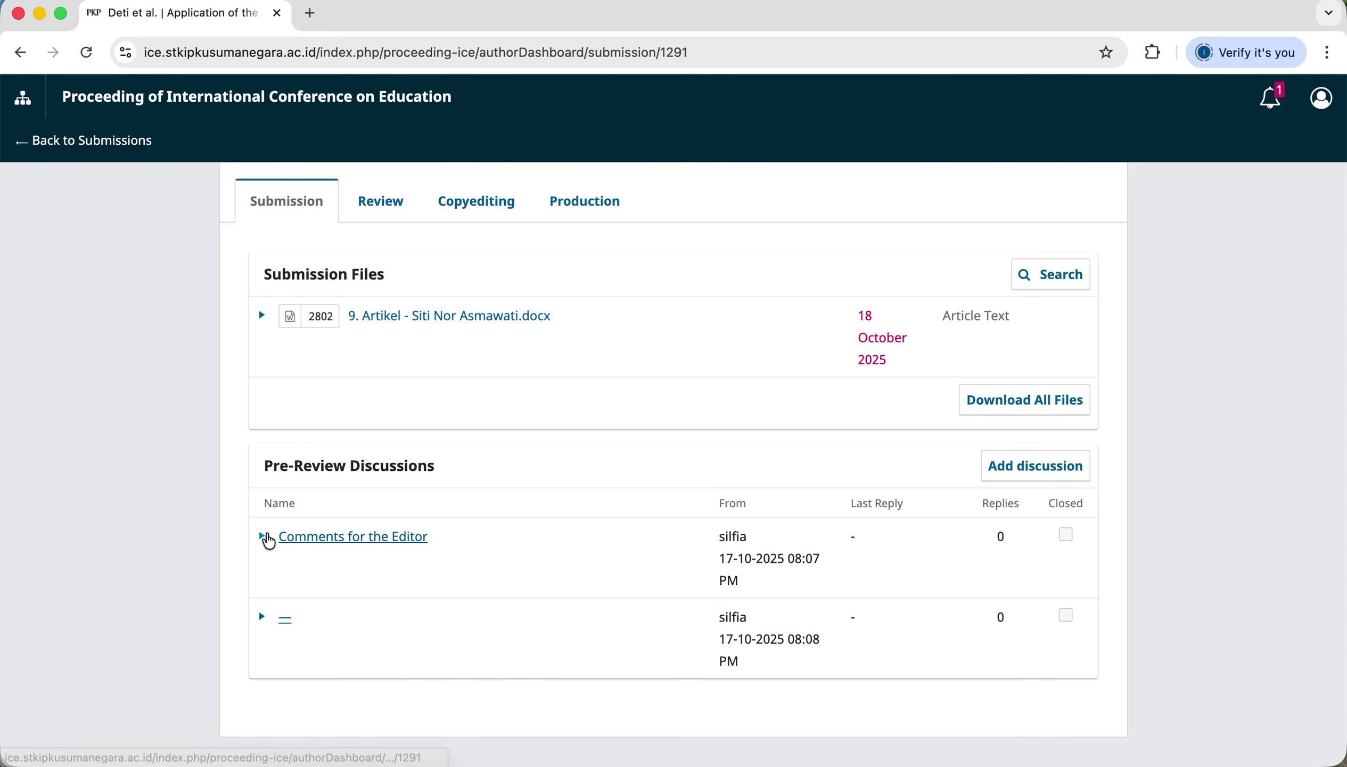
click(262, 617)
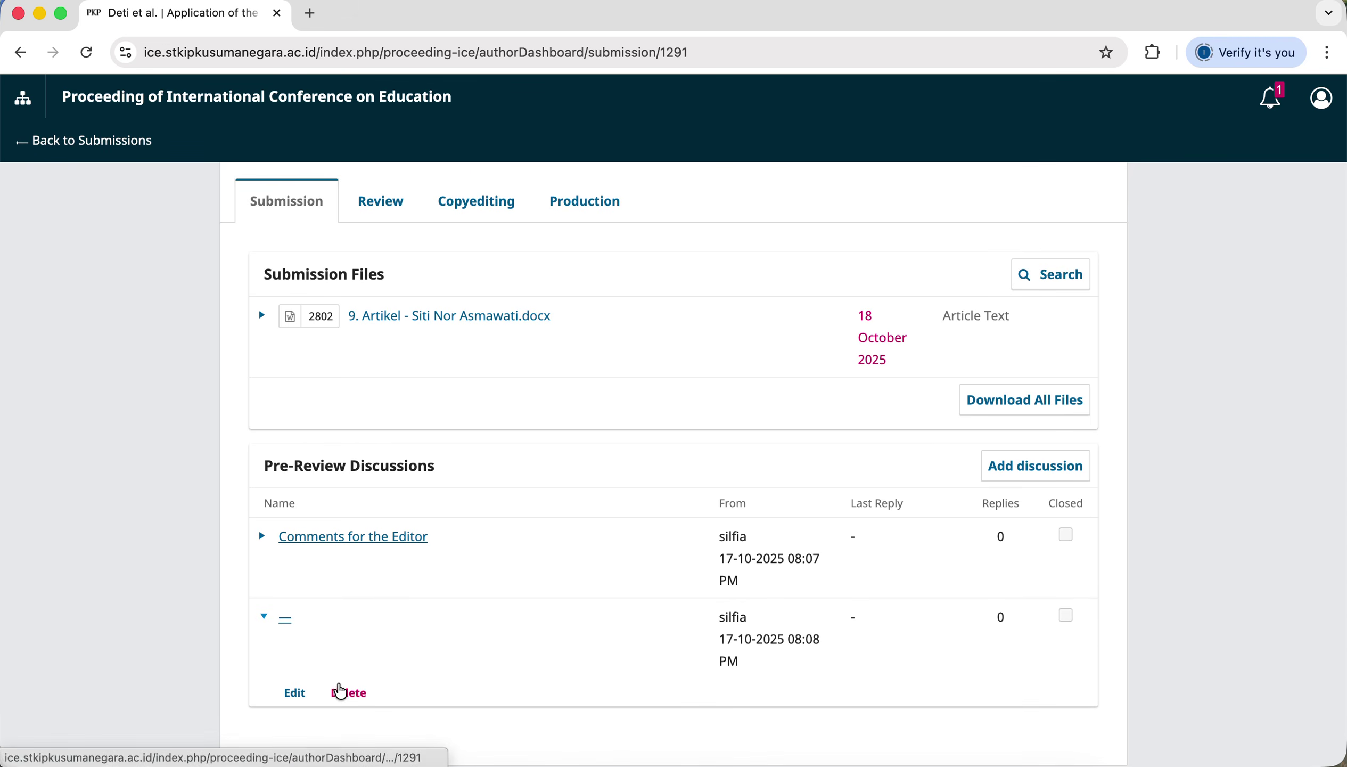
click(263, 616)
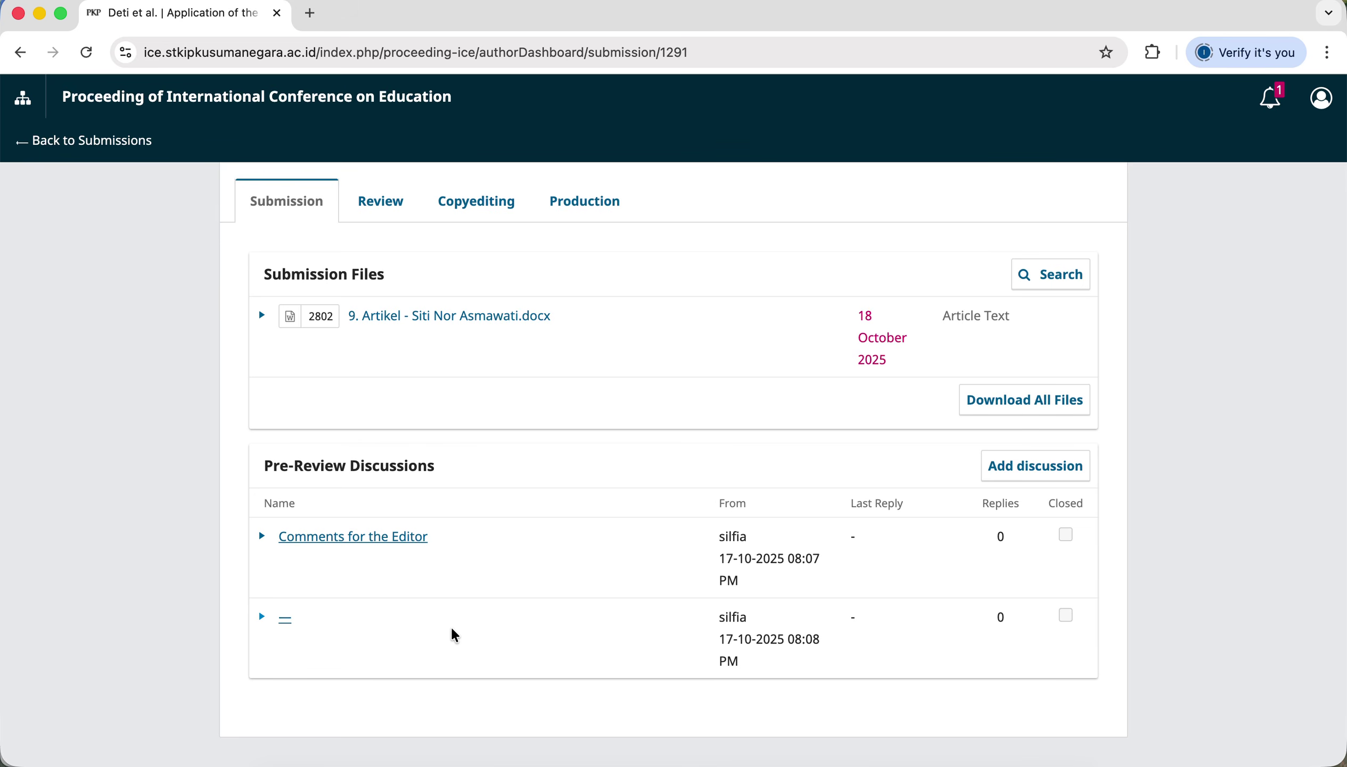
scroll(451, 635, up, 3)
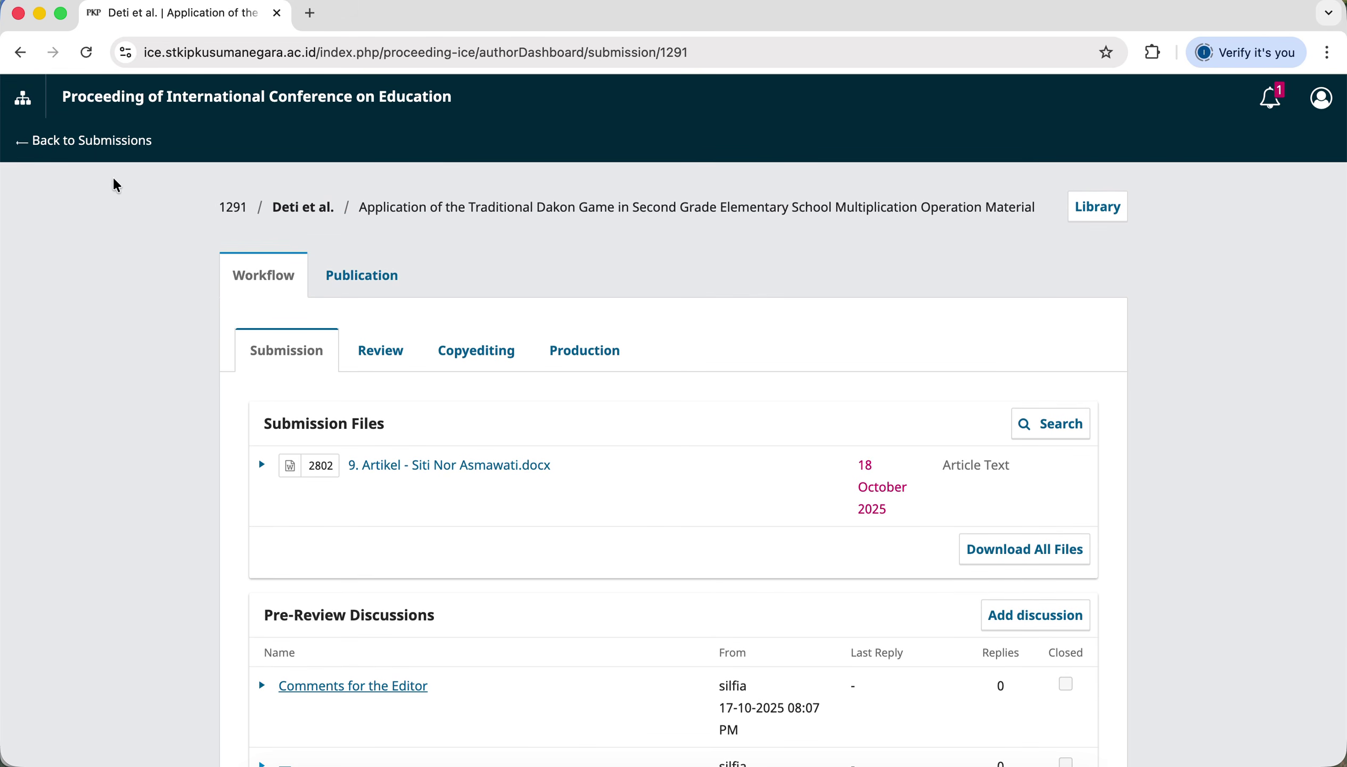
Go back to the Submissions queue showing submission 1291 with its 2 discussions.
click(110, 151)
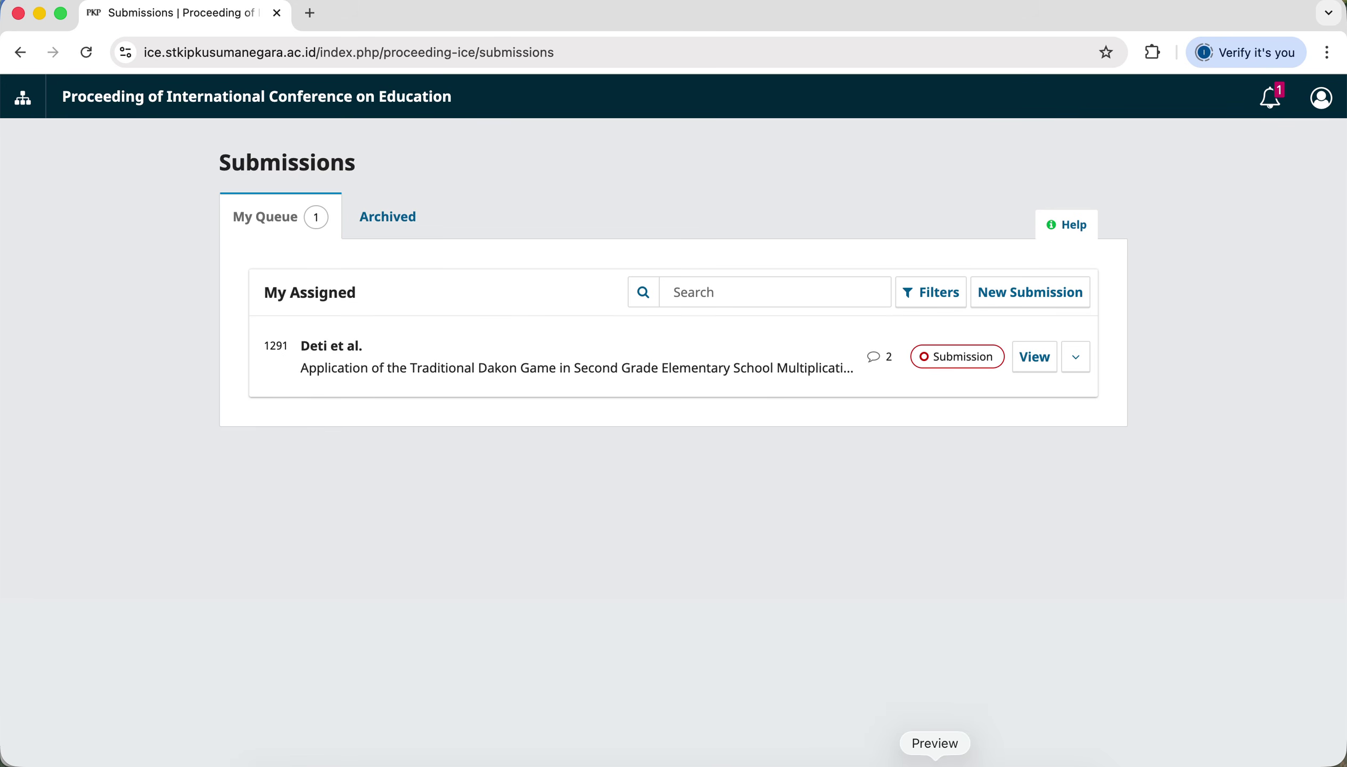
right_click(936, 752)
key(Escape)
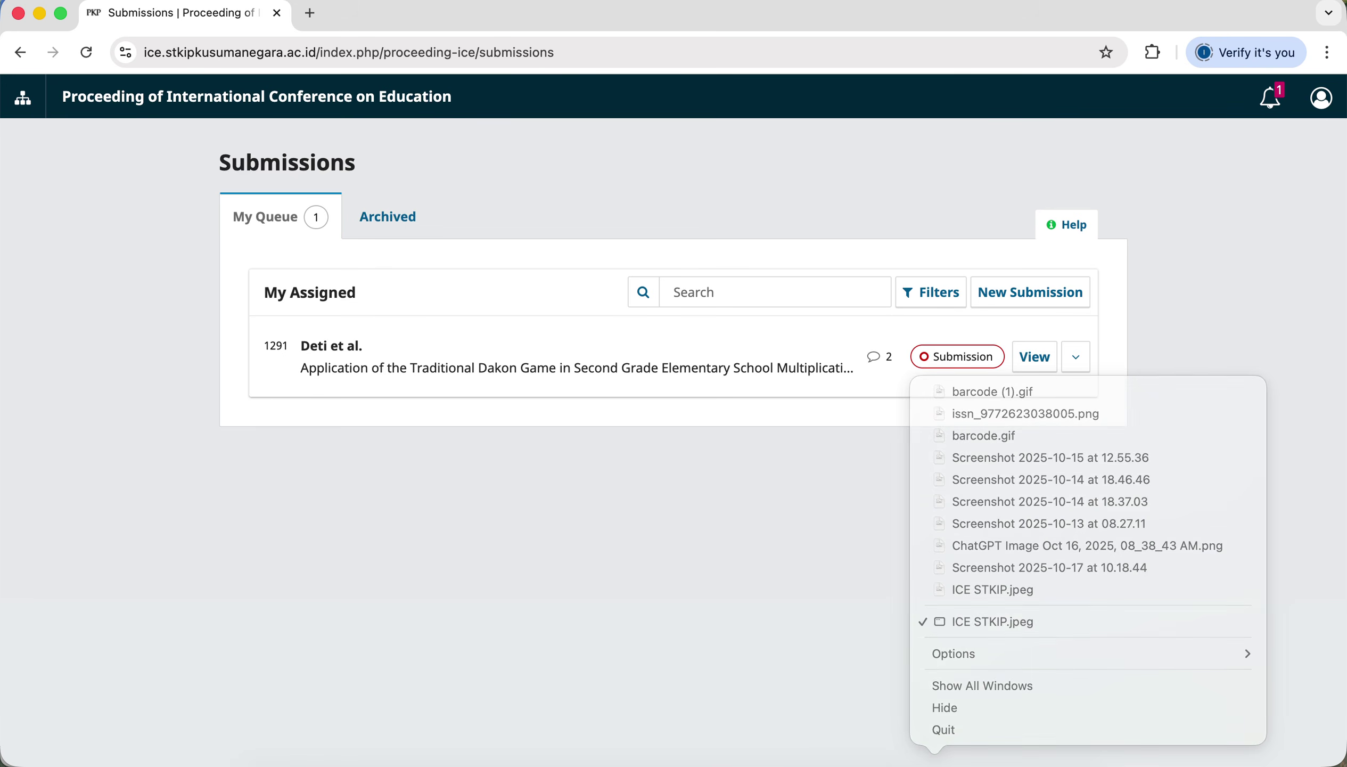